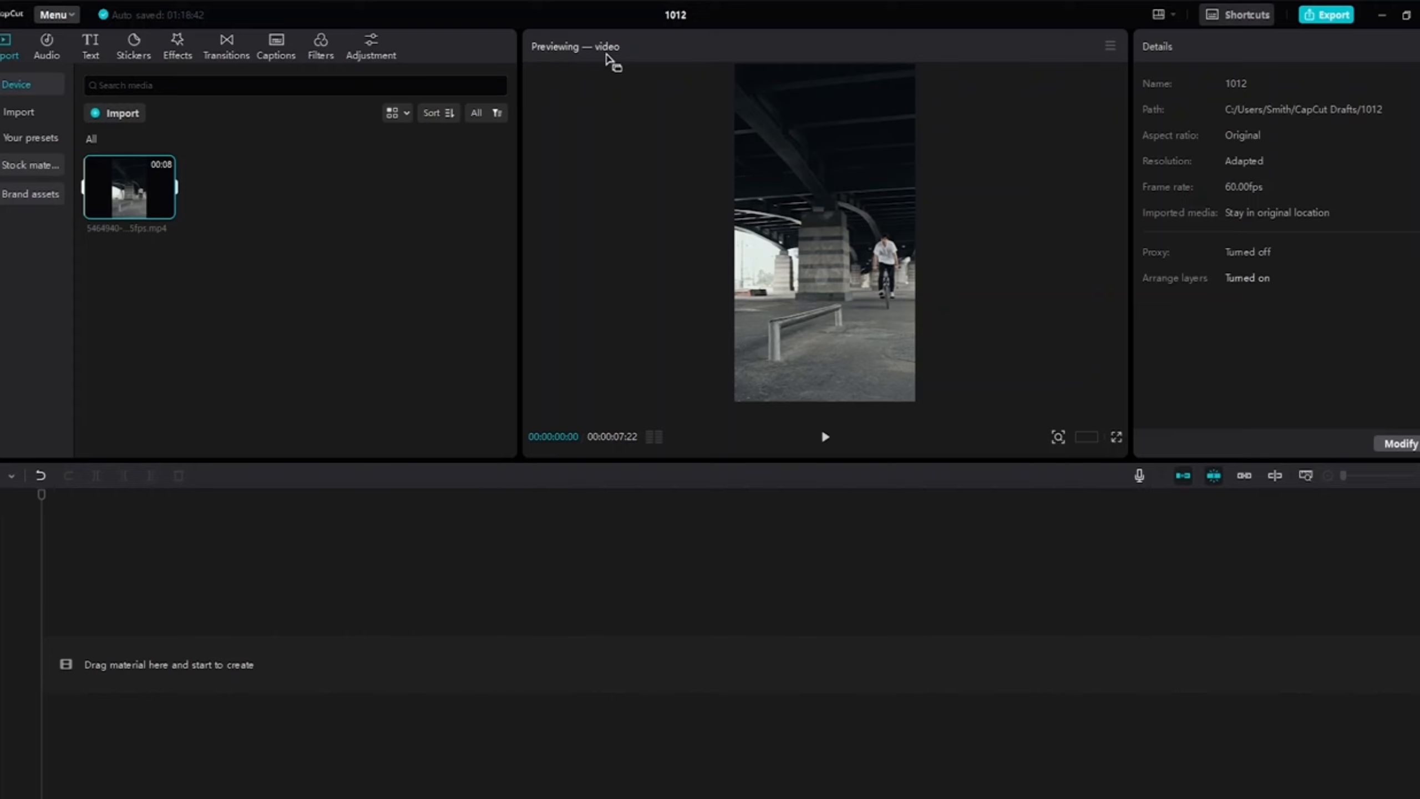
click(217, 335)
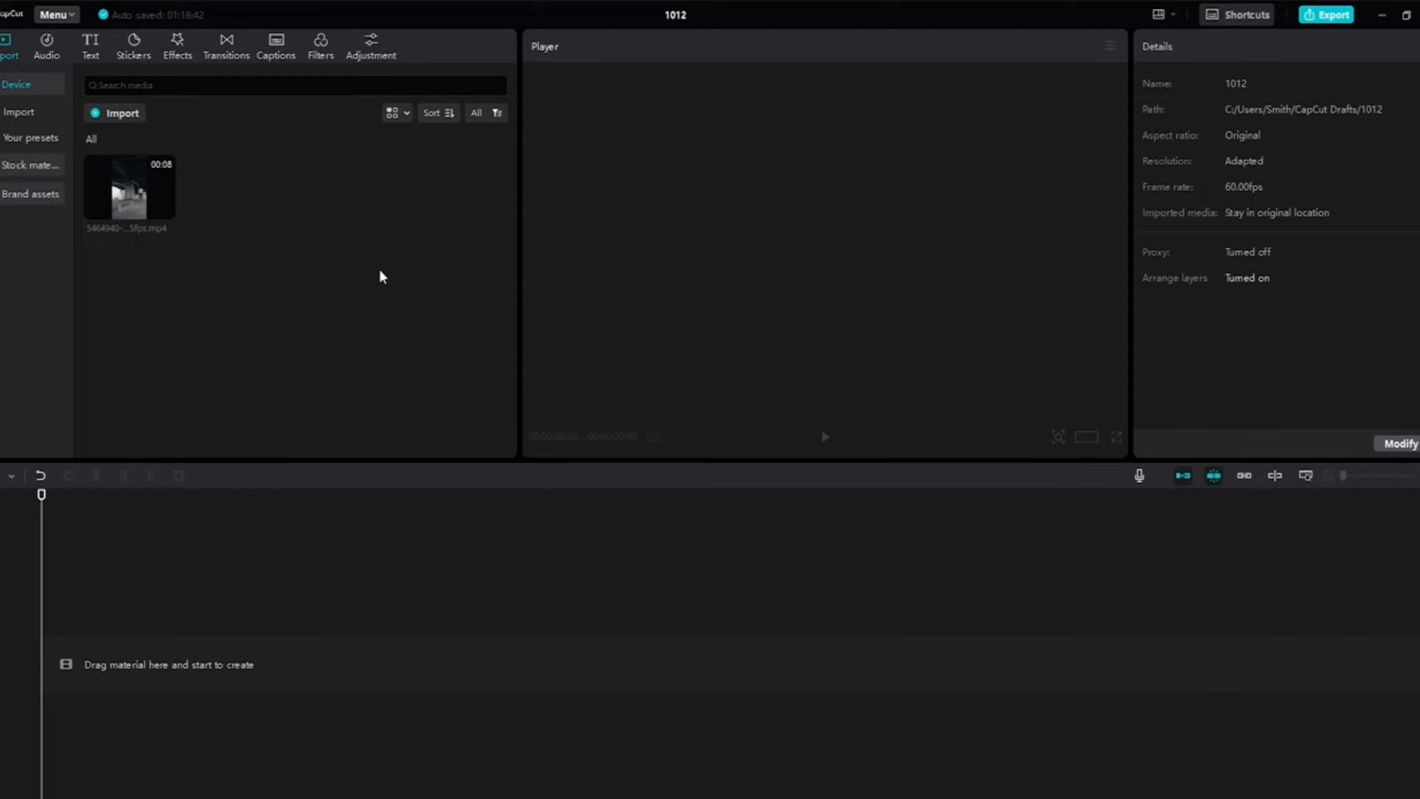
click(33, 168)
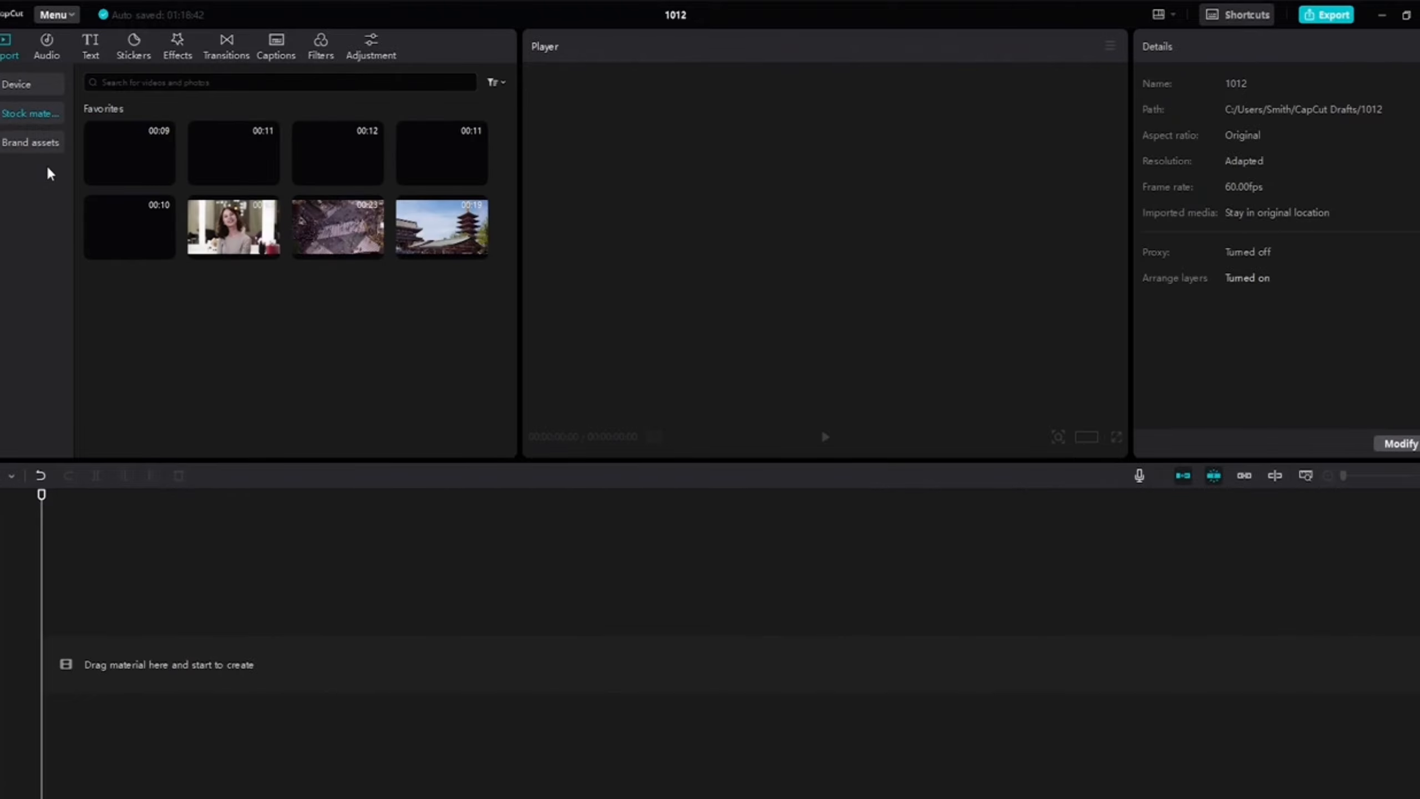
click(41, 117)
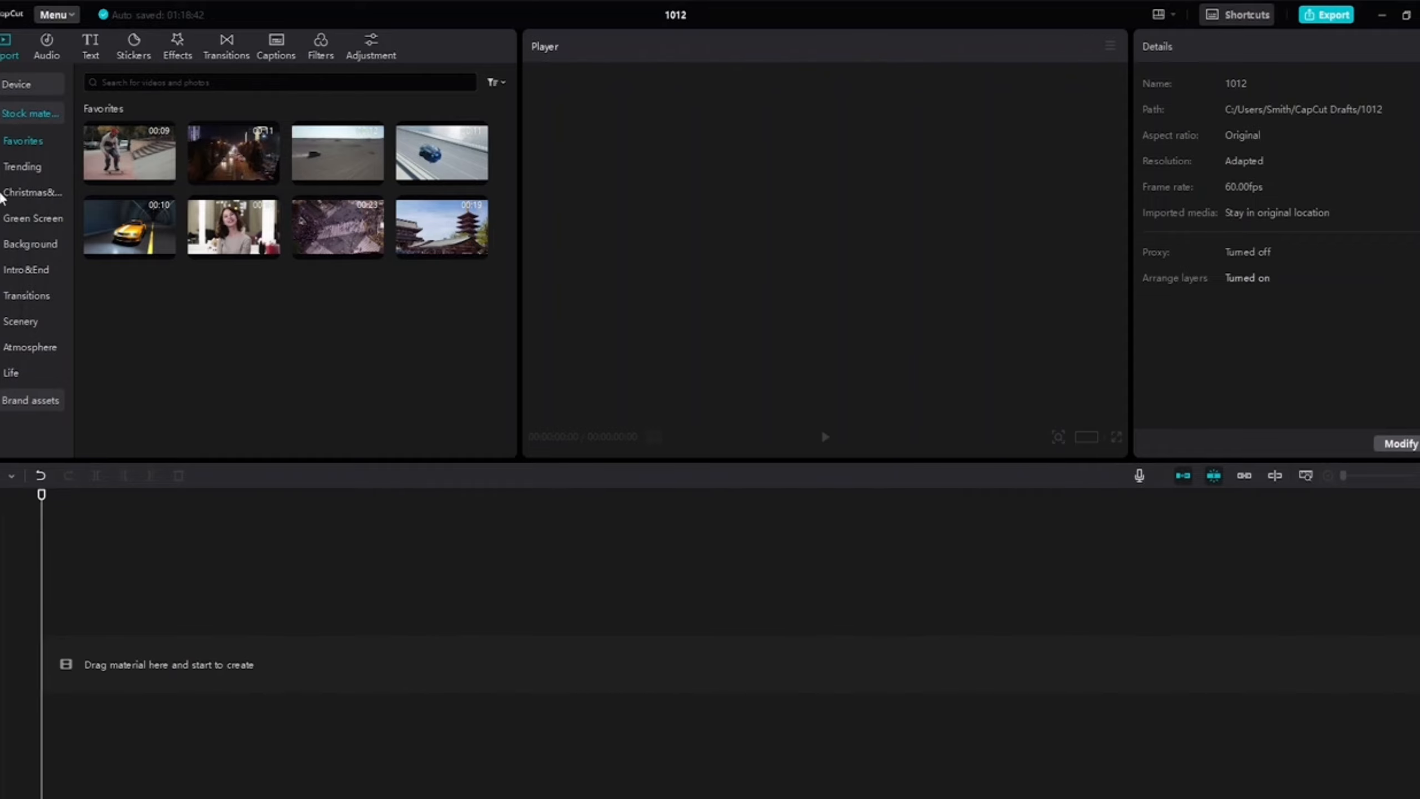
click(32, 190)
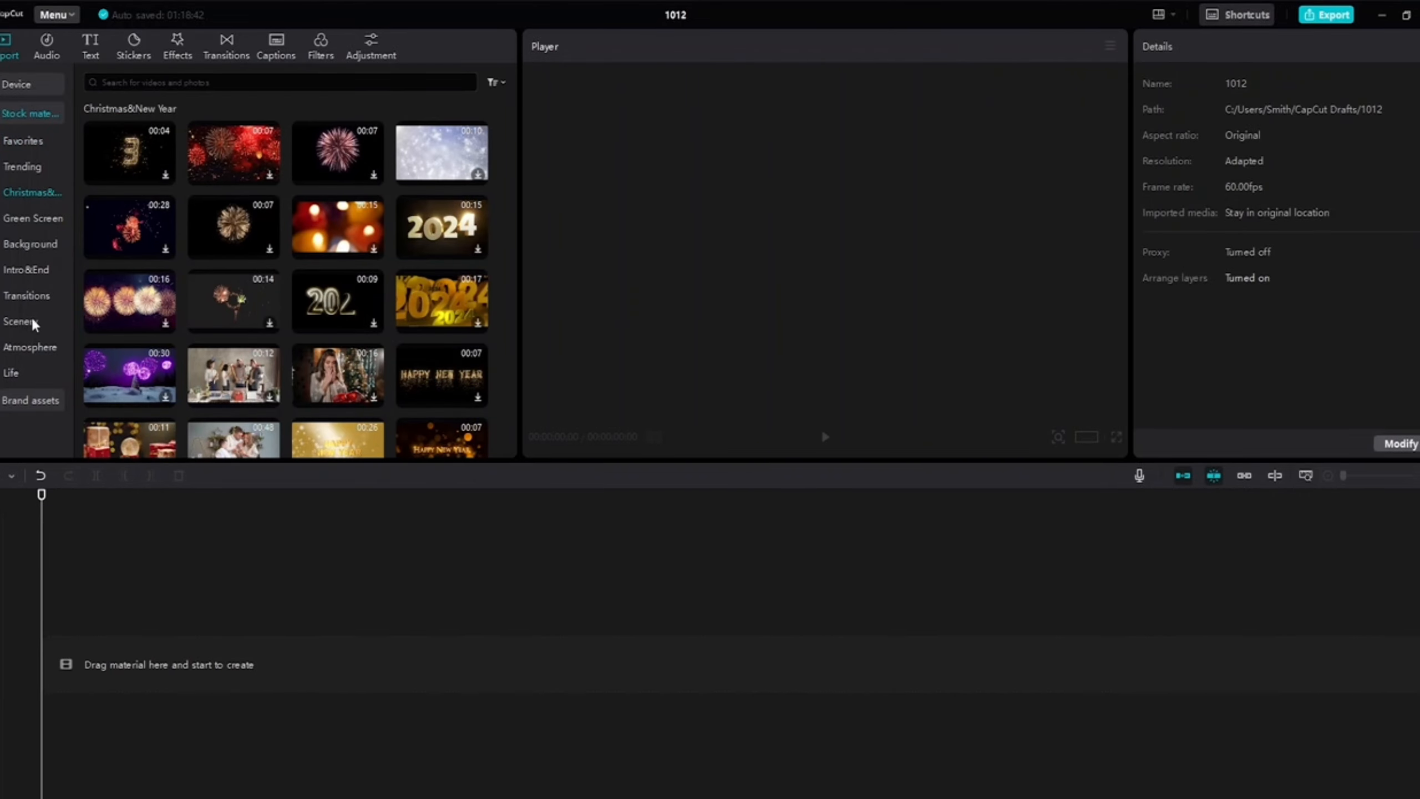
click(20, 84)
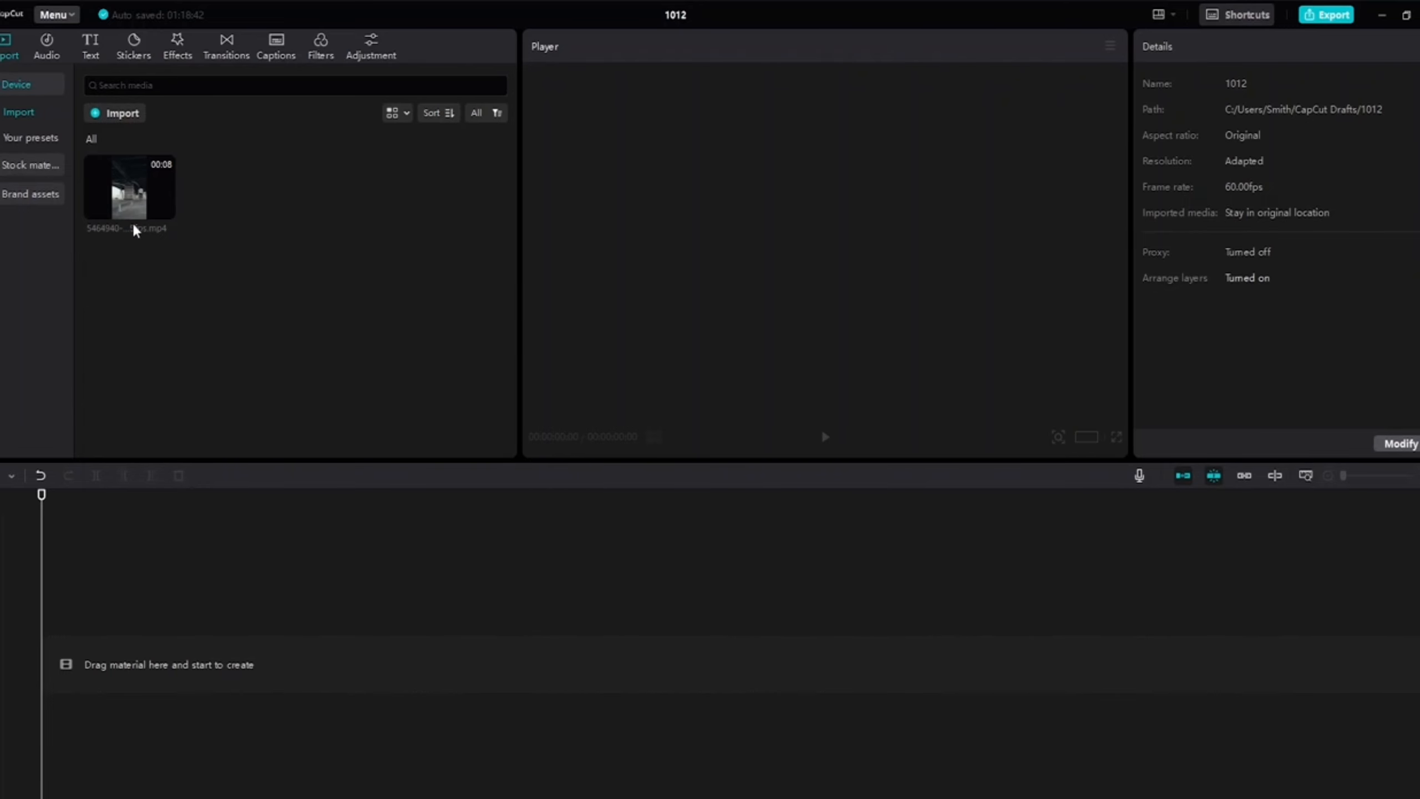
Place the imported MP4 clip at the start of the timeline, play it through, and return the playhead to the start
click(137, 208)
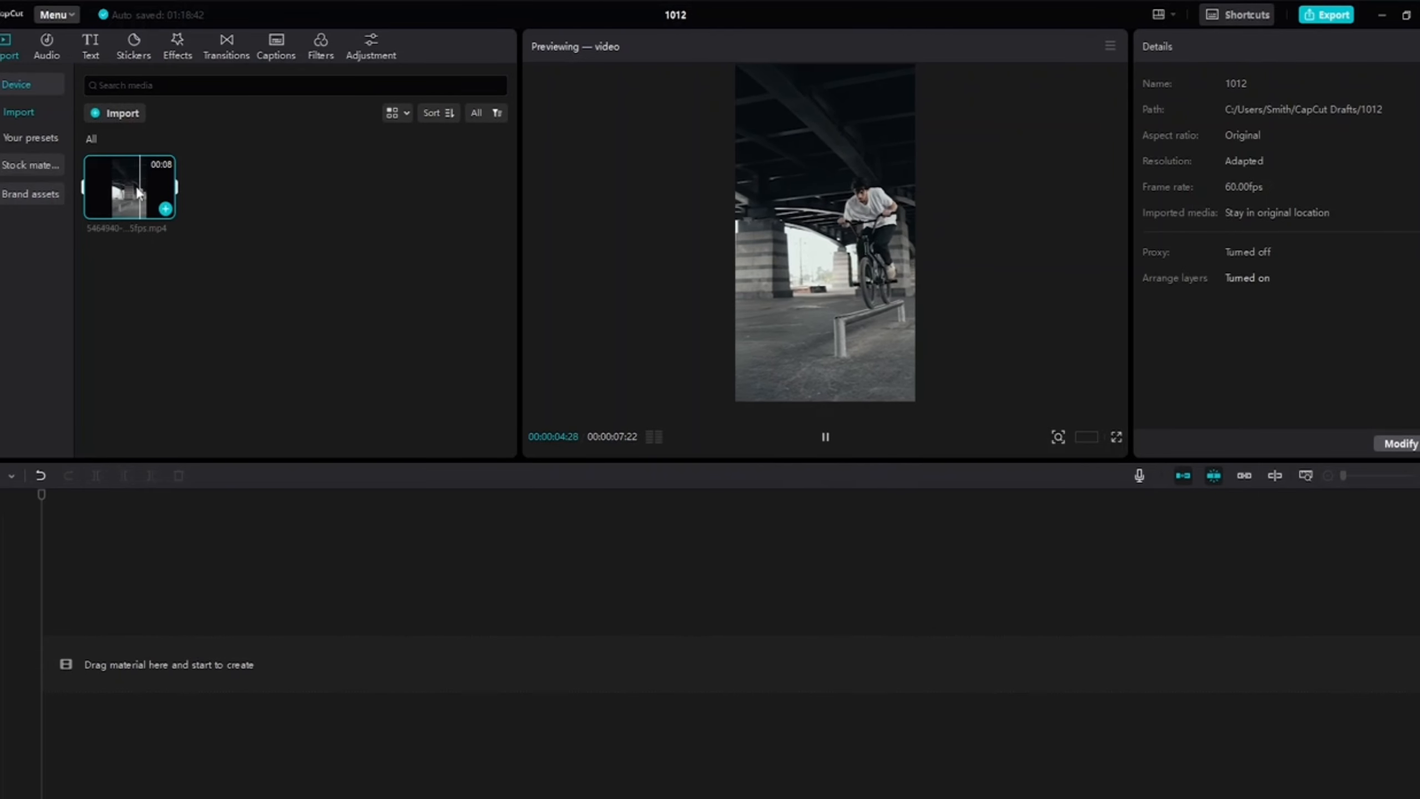
drag(137, 188, 374, 665)
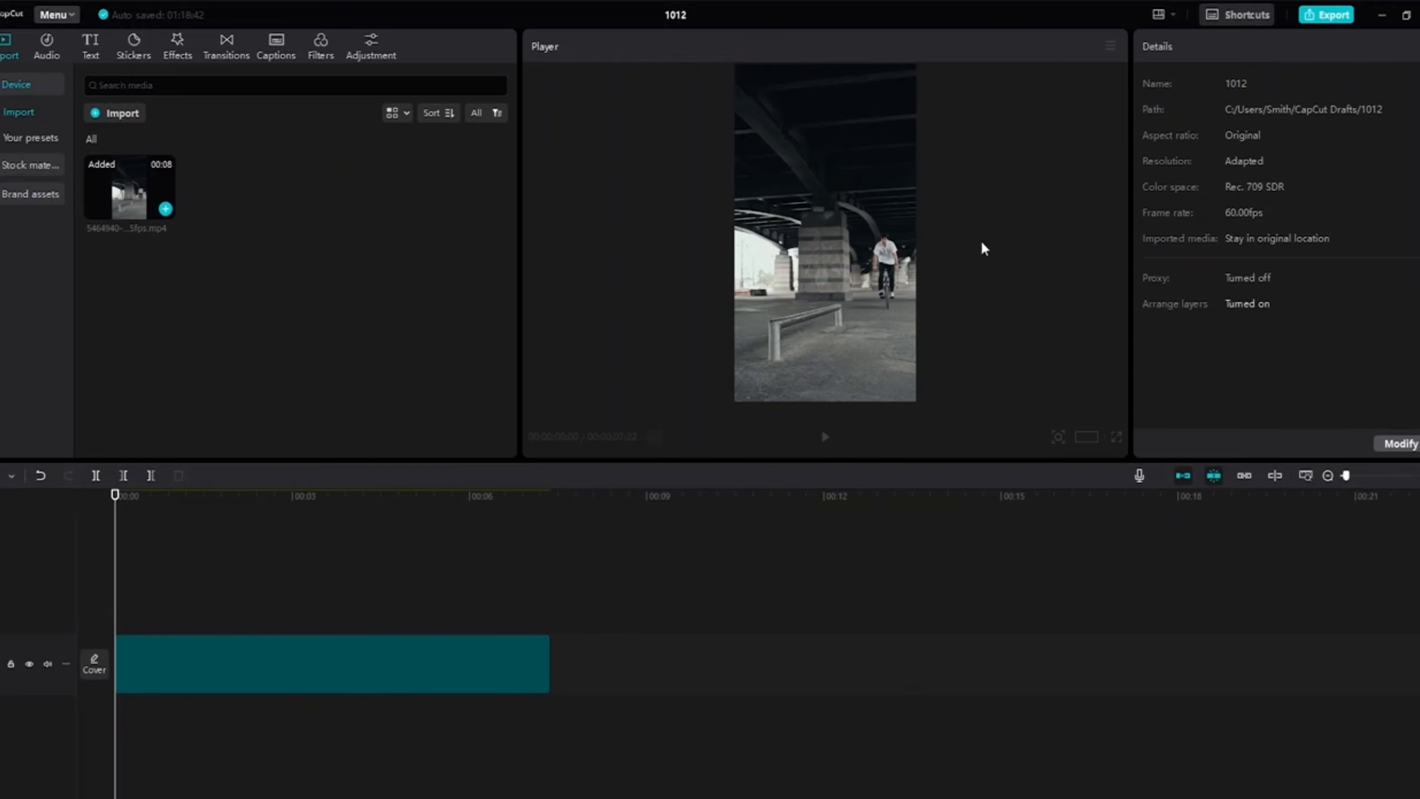
click(816, 232)
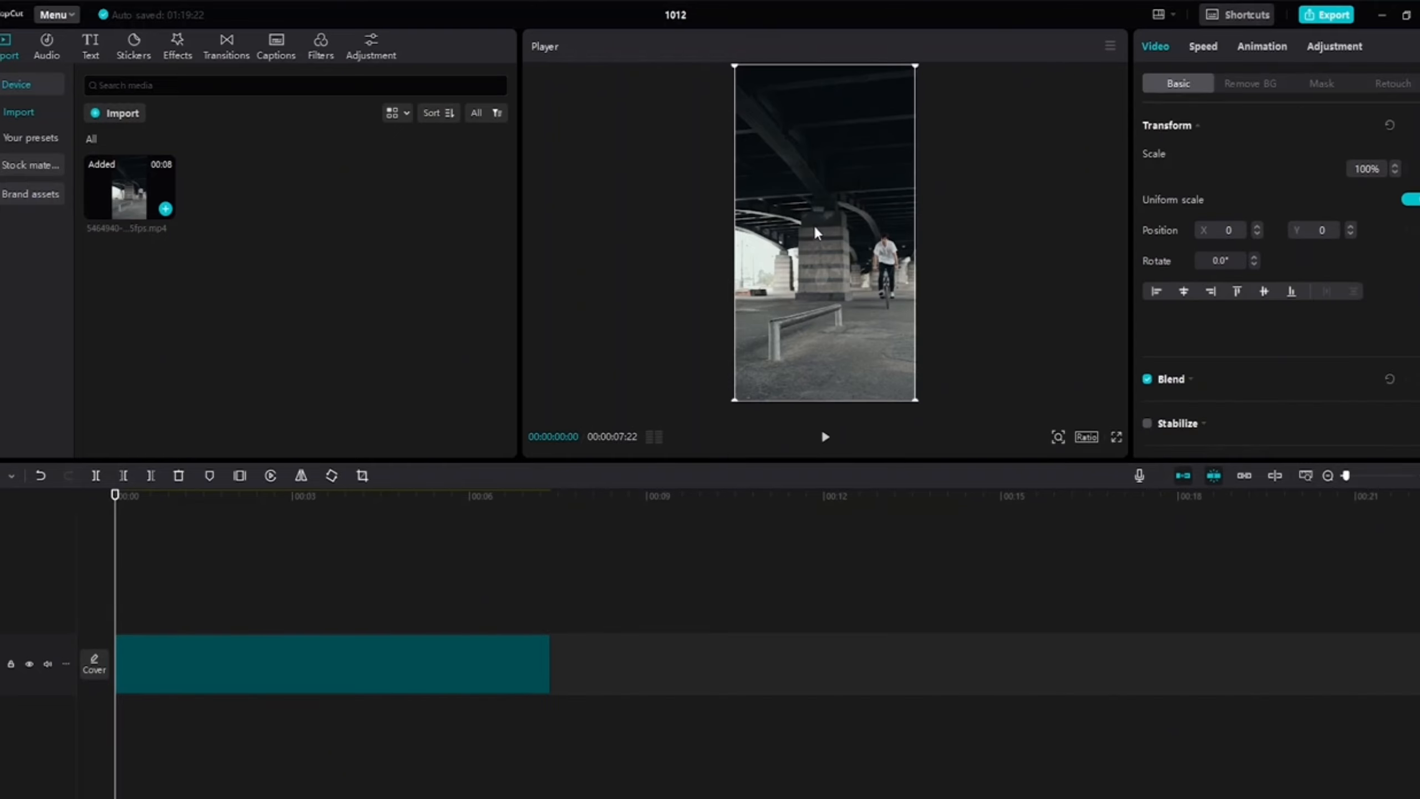
click(868, 257)
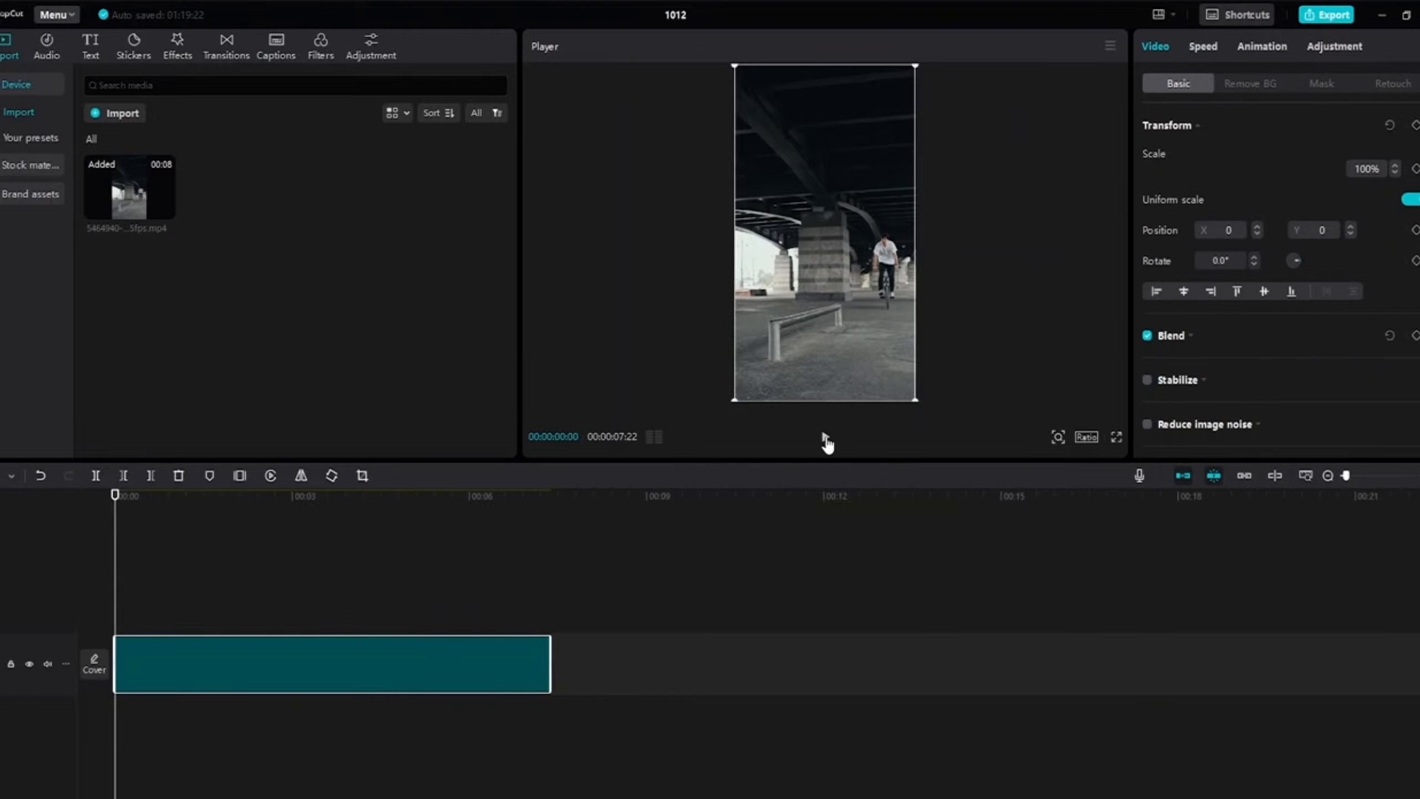
click(826, 437)
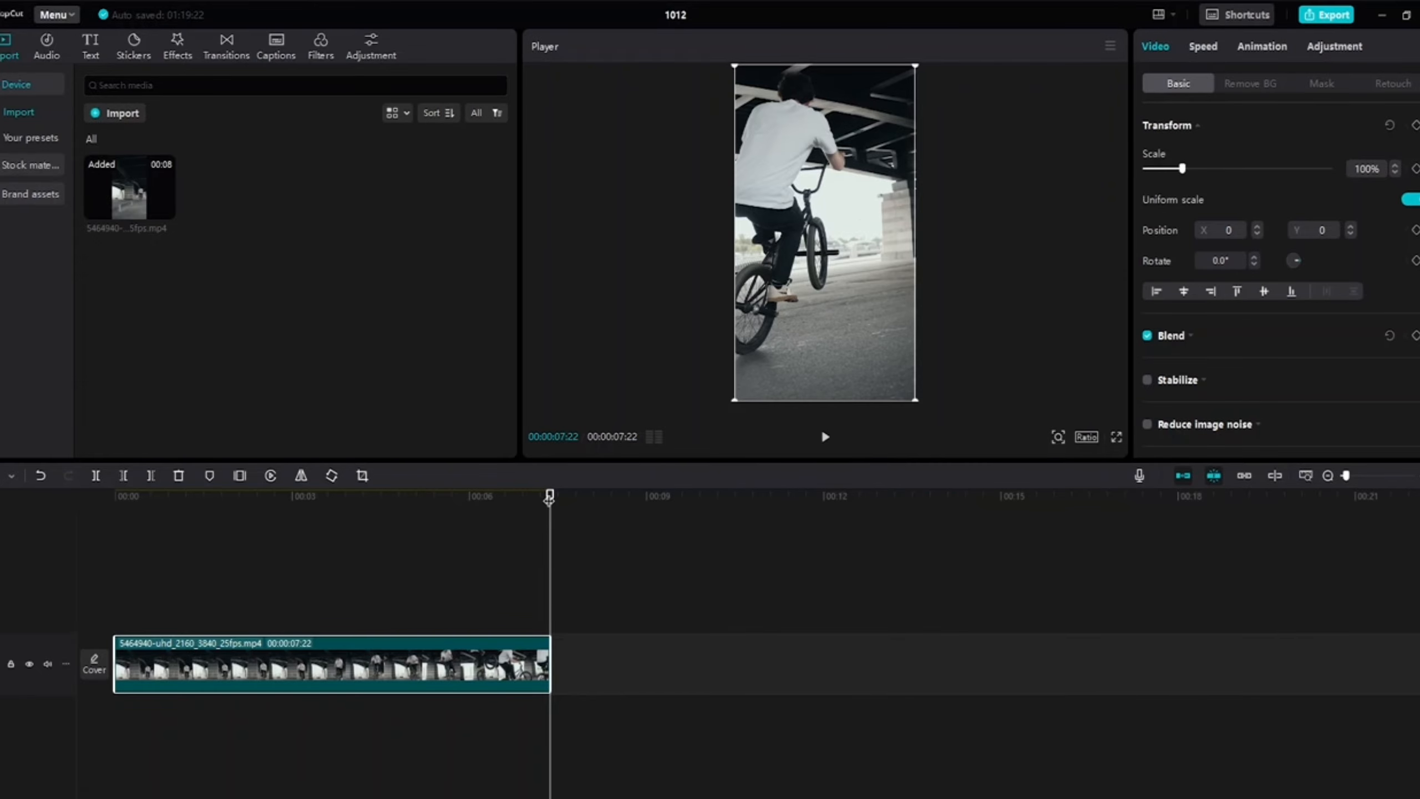
drag(549, 496, 34, 469)
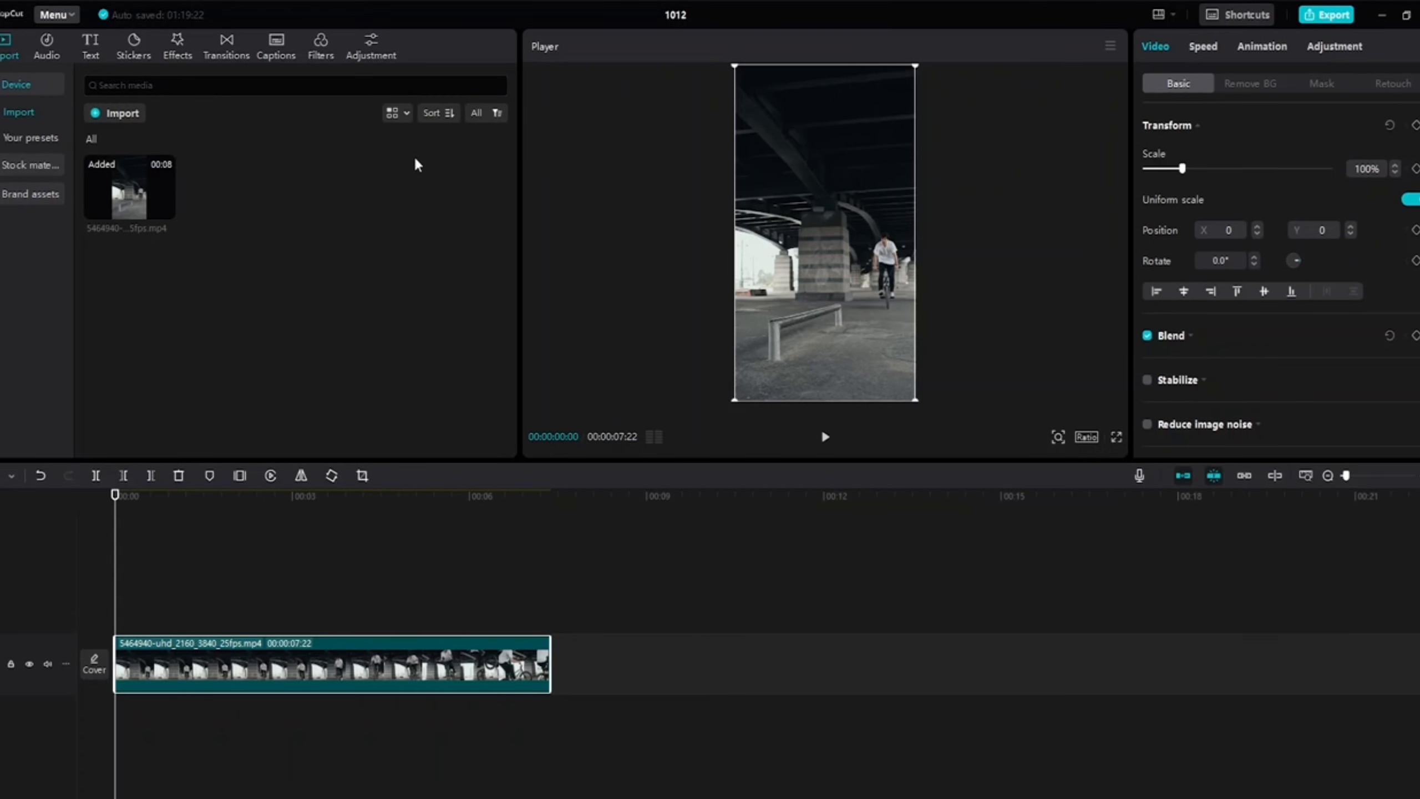
Preview the imported LUTs on the clip, including FGCineBright, FGCineTealOrange2, FGCineVibrant, FGCineDrama and FGCineTealOrange1
click(322, 44)
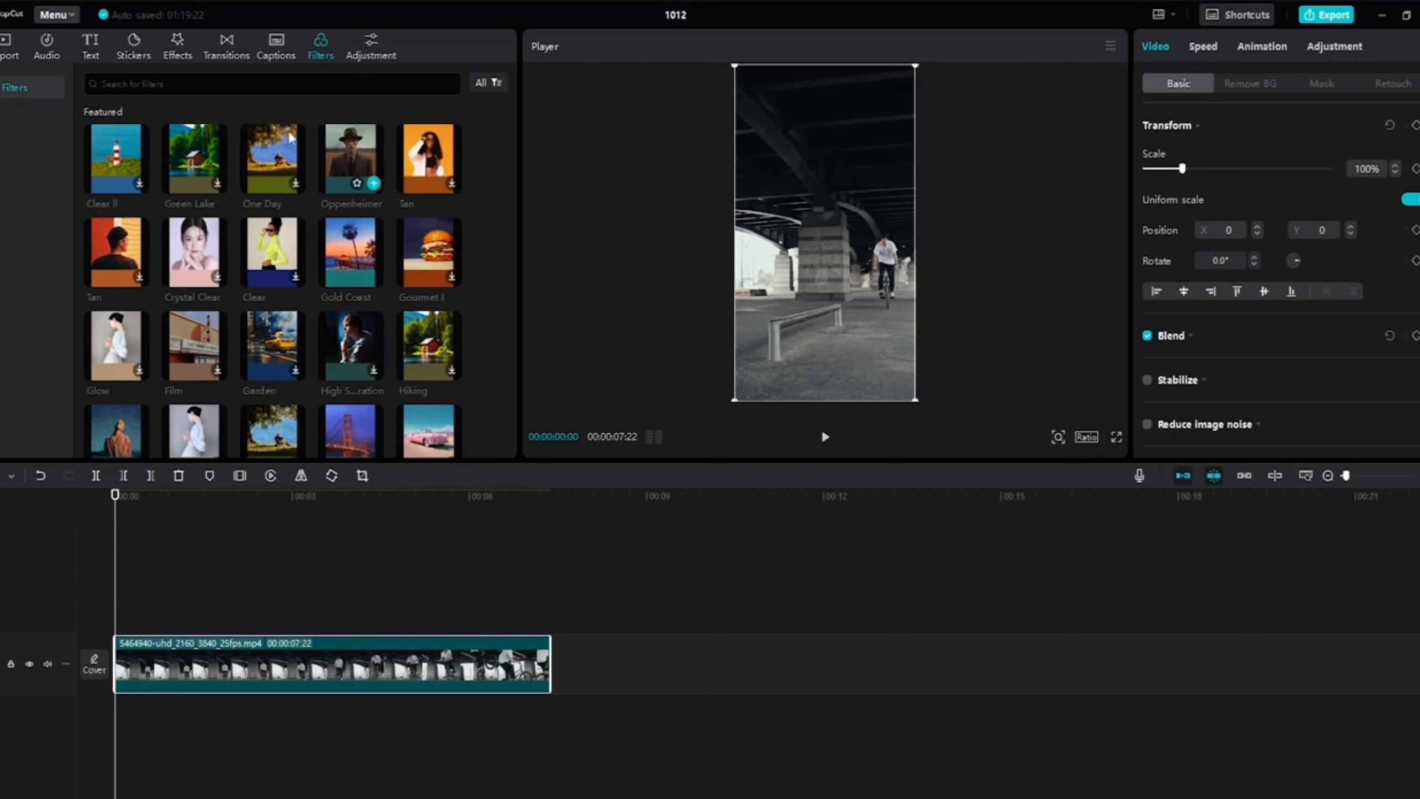
click(178, 46)
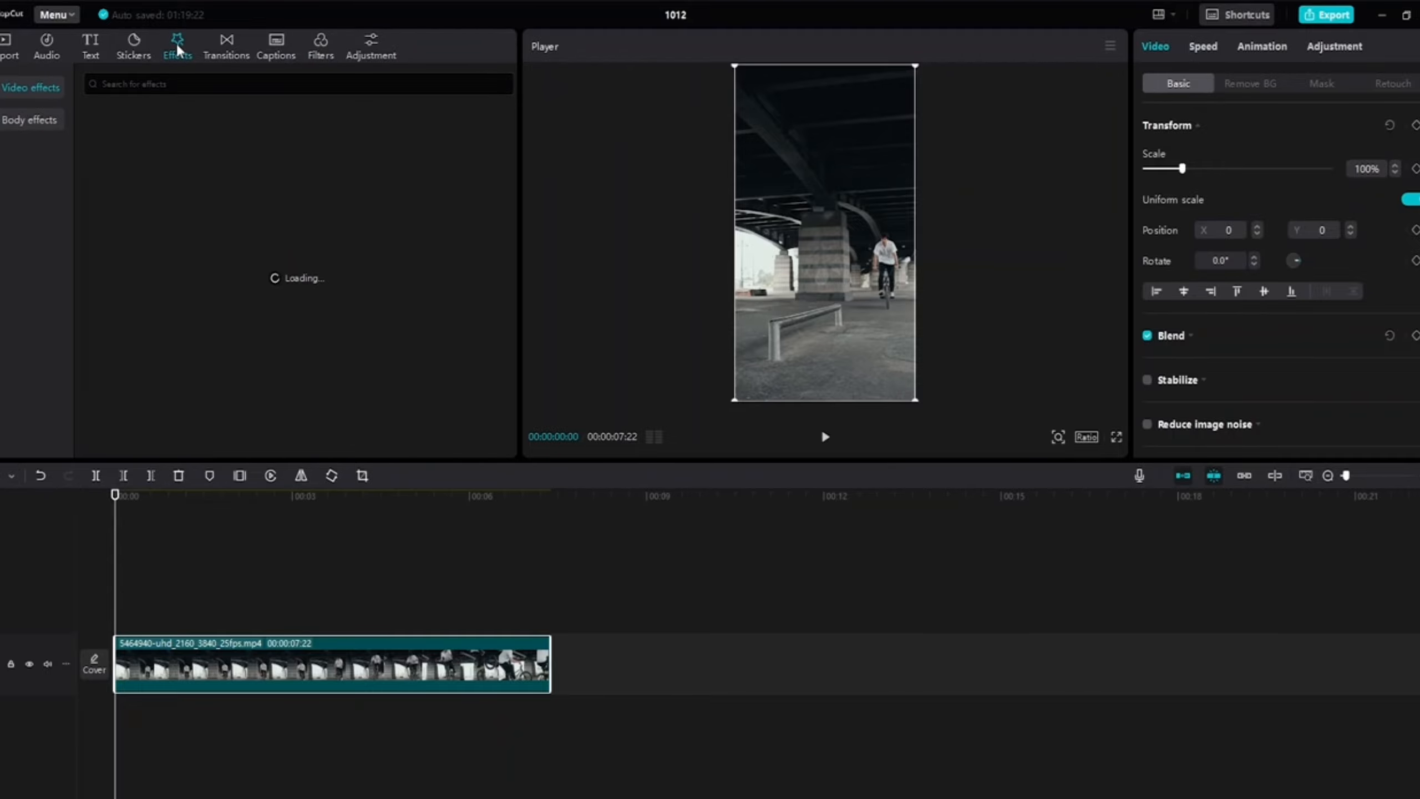
click(373, 46)
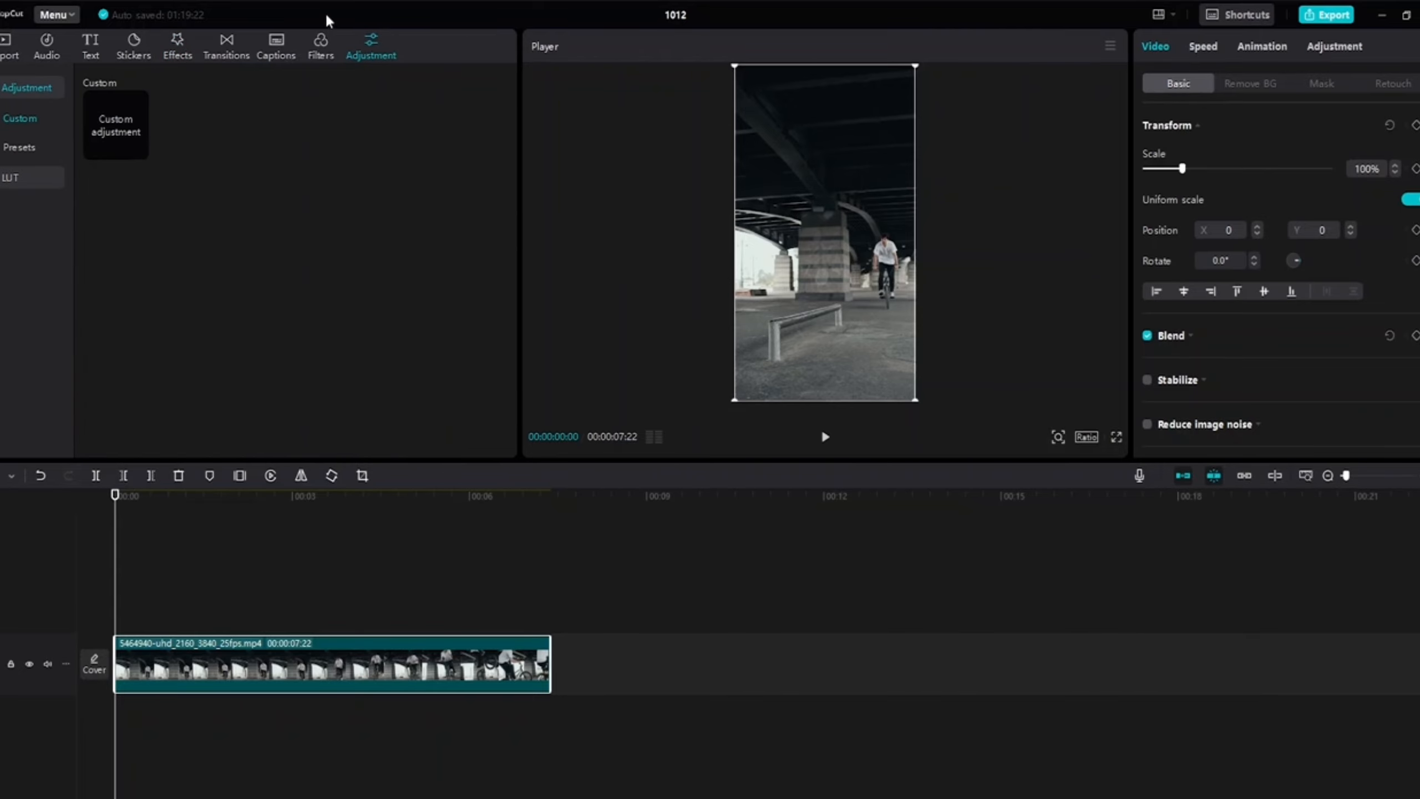
click(30, 178)
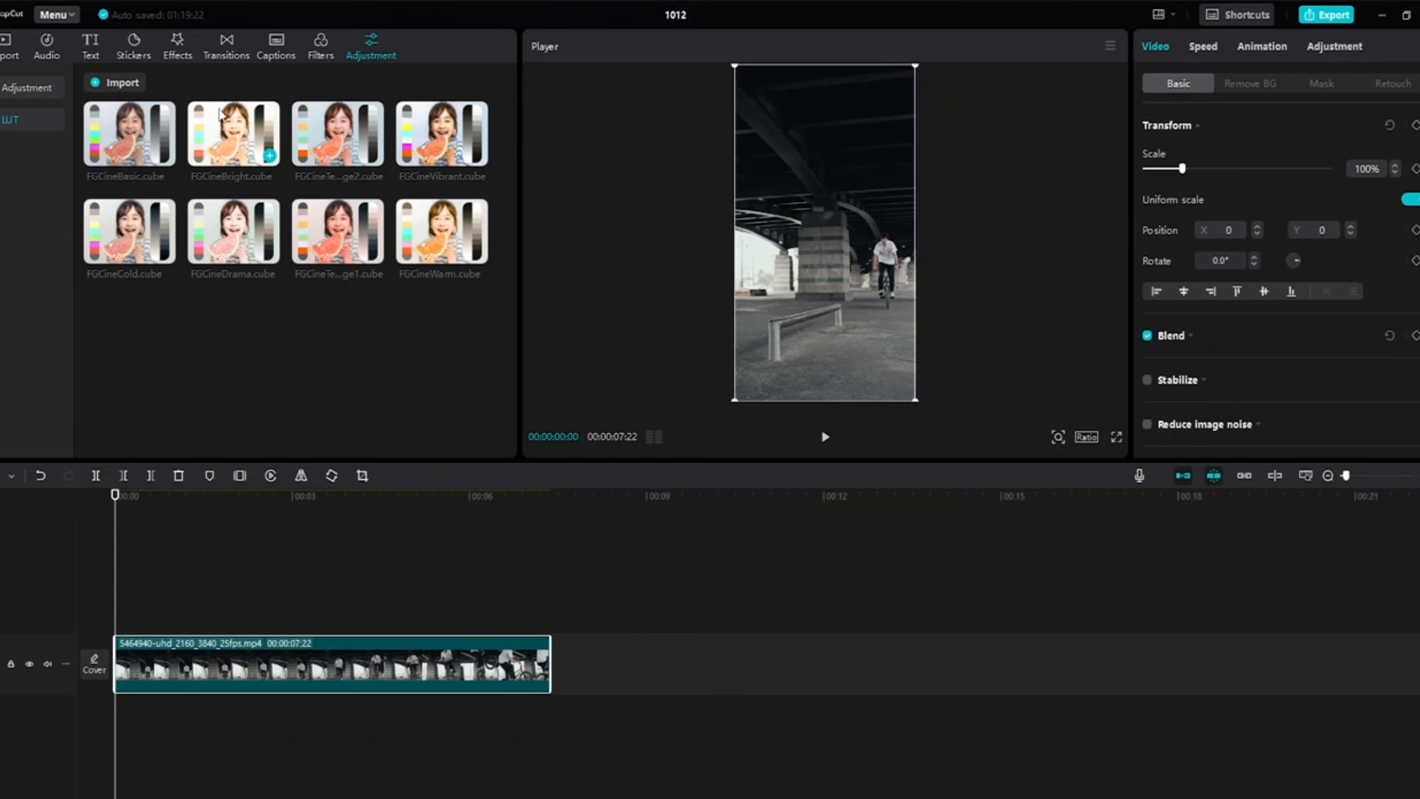
click(232, 142)
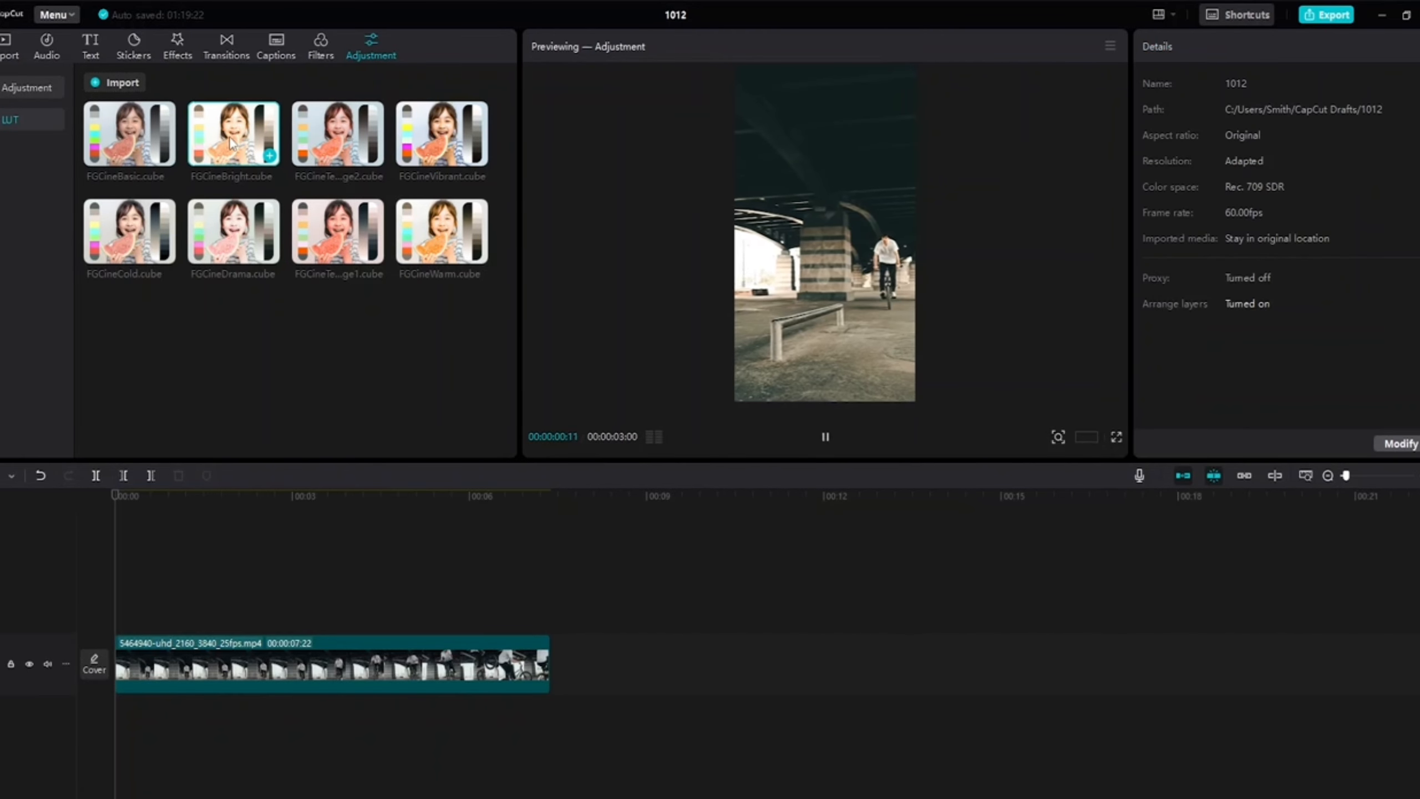
click(317, 137)
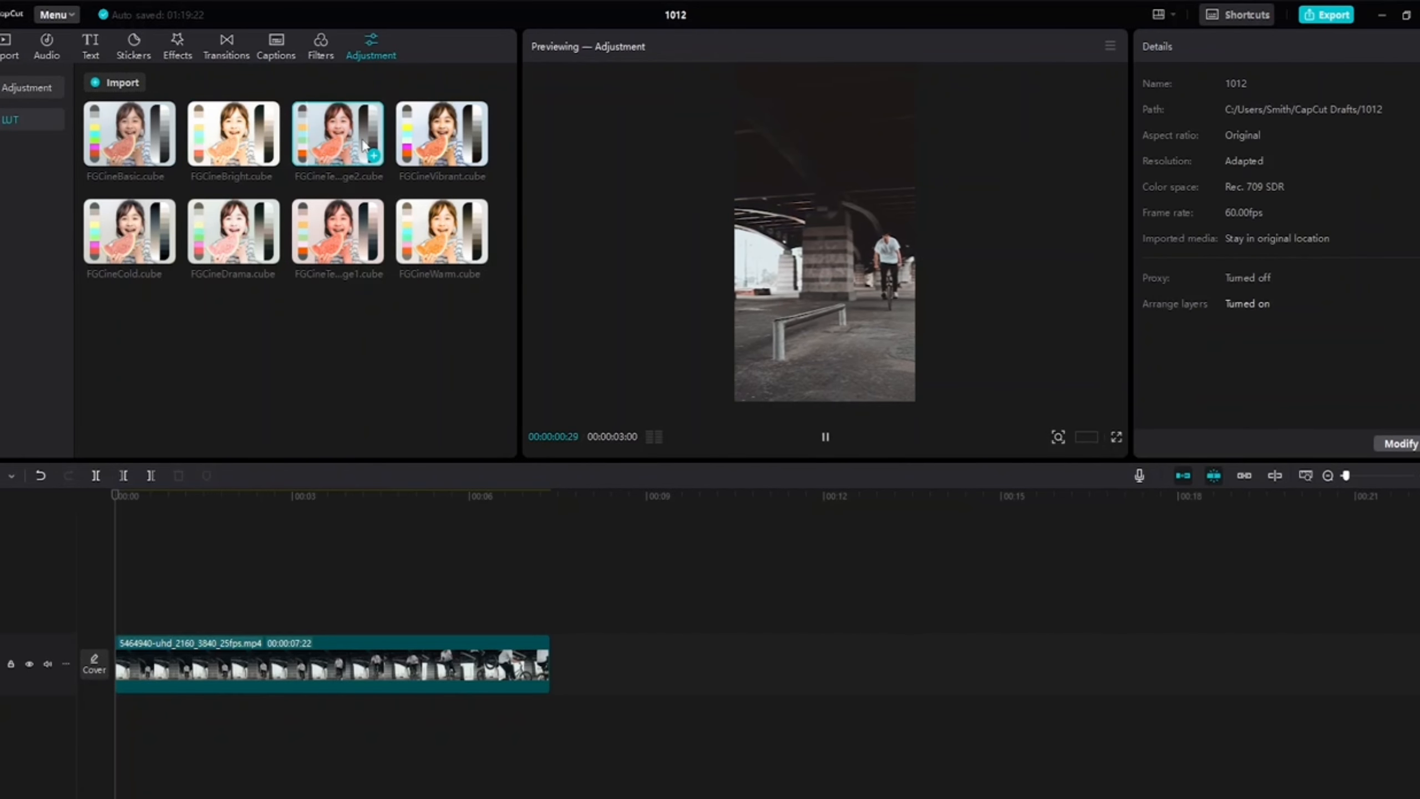
click(426, 141)
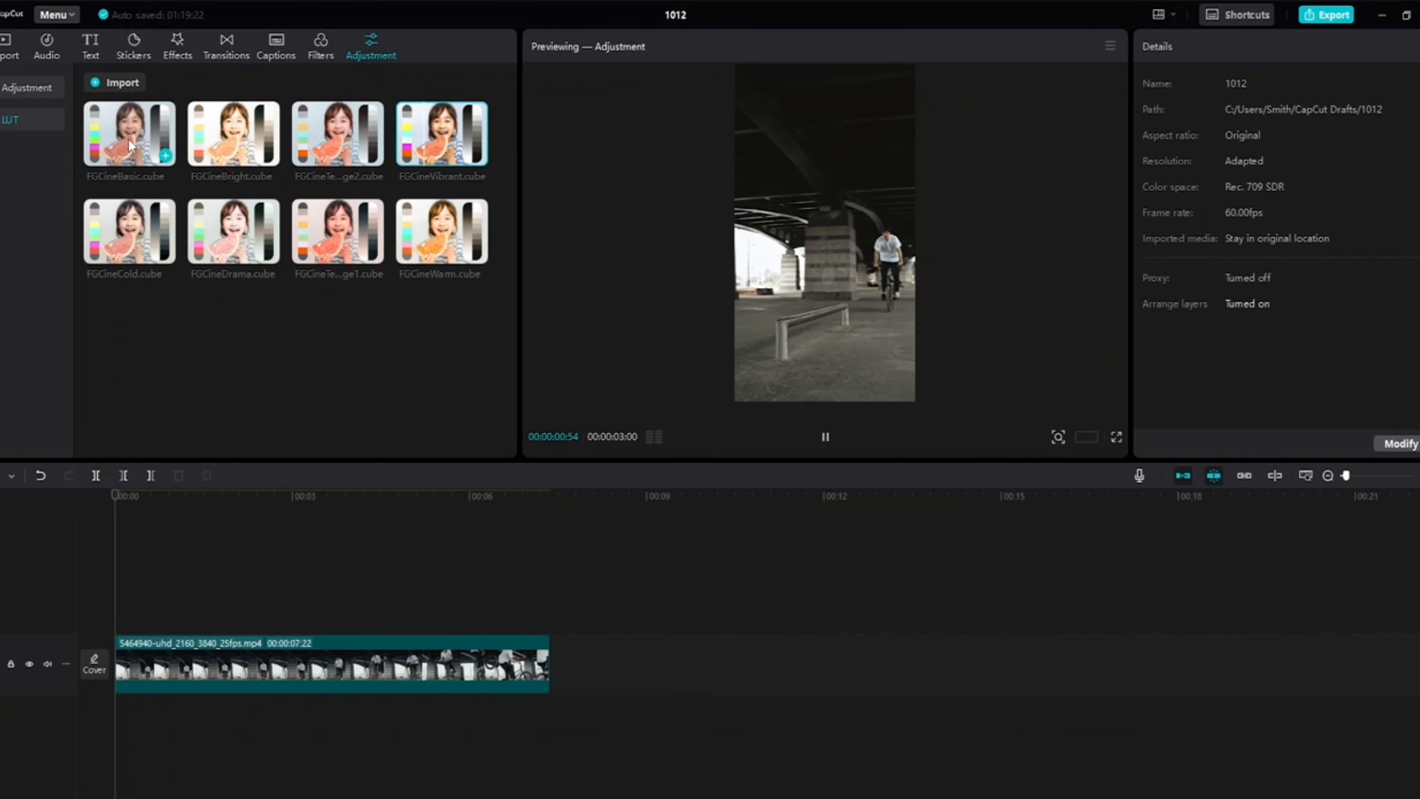
click(130, 231)
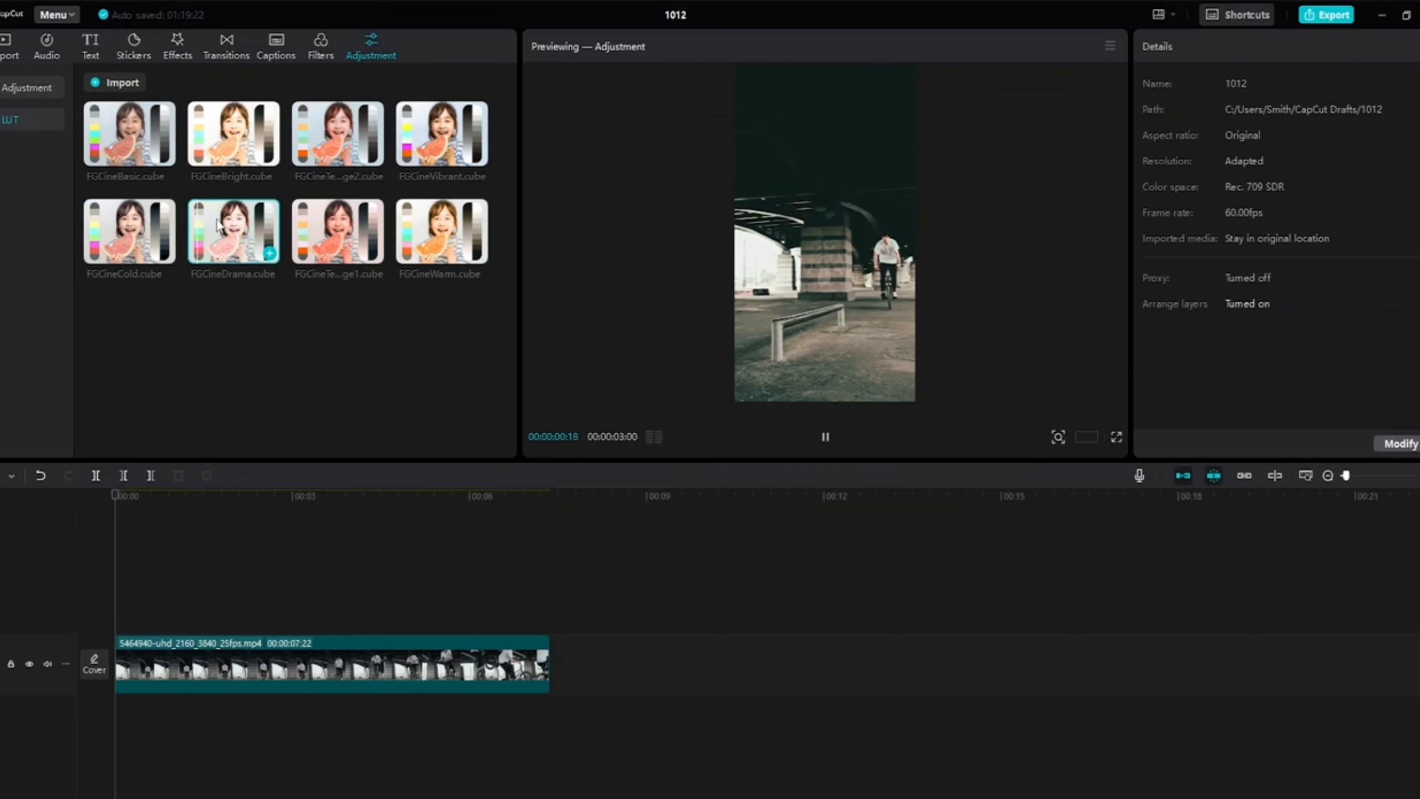
click(344, 224)
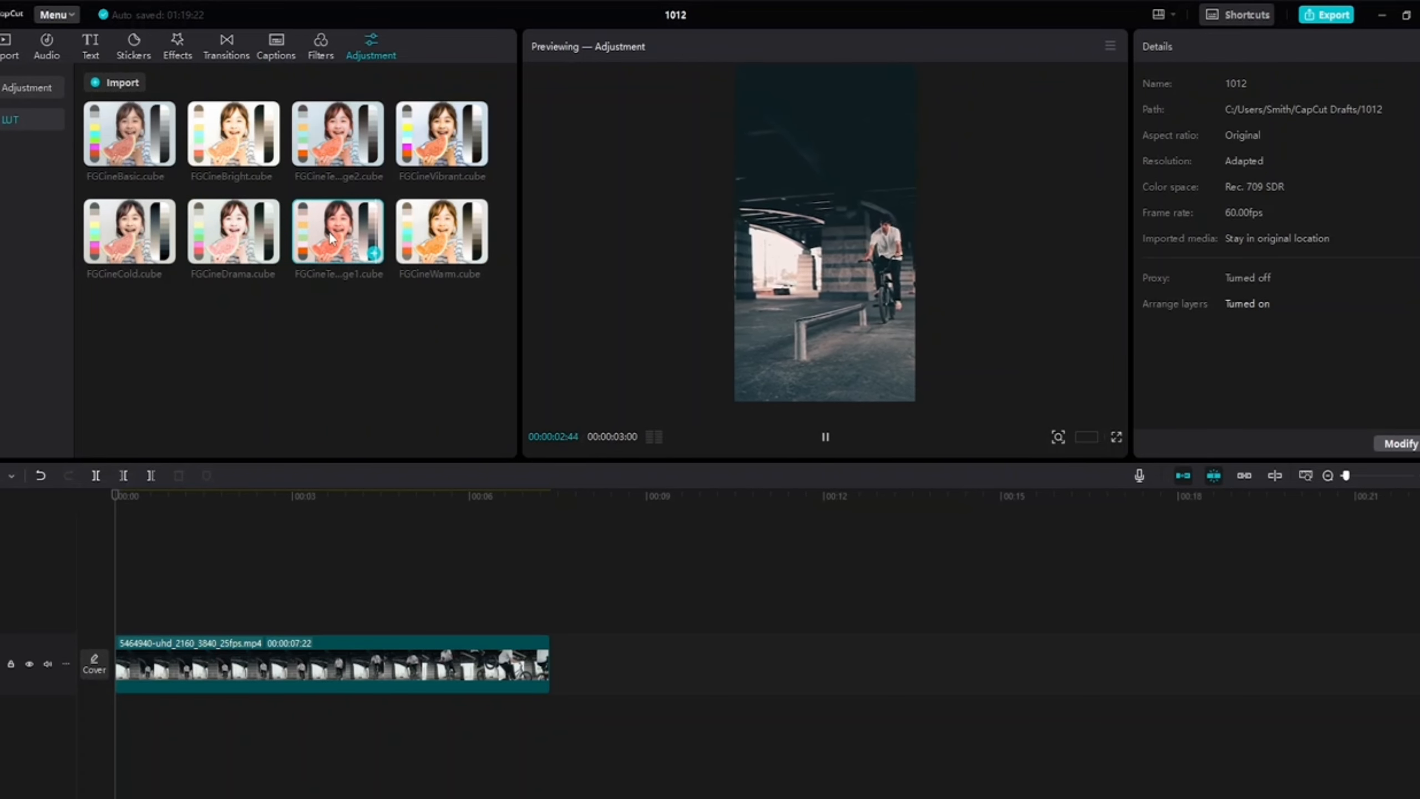
Apply the FGCineTealOrange1 LUT as an adjustment layer spanning the whole clip and set its intensity to 70
click(374, 257)
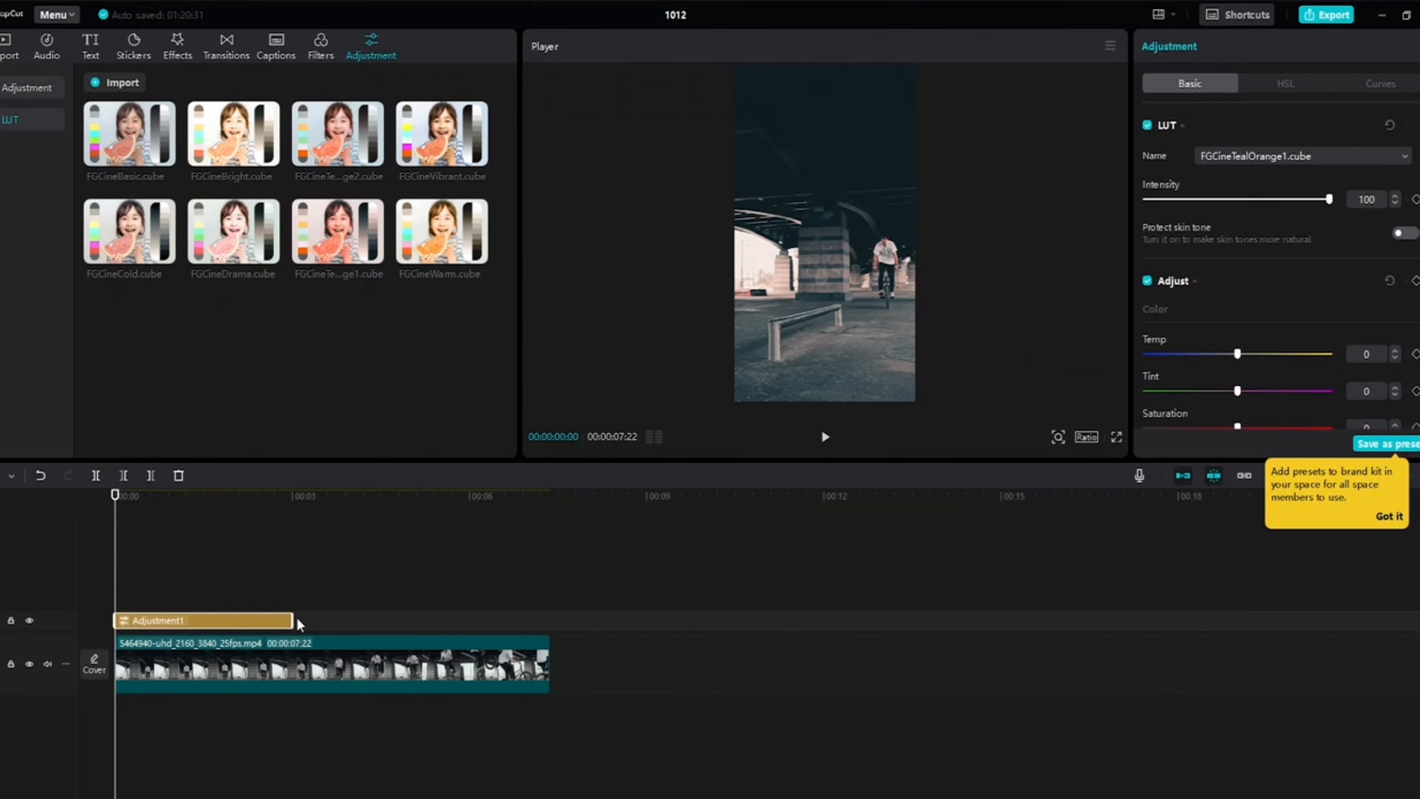
drag(293, 615, 544, 633)
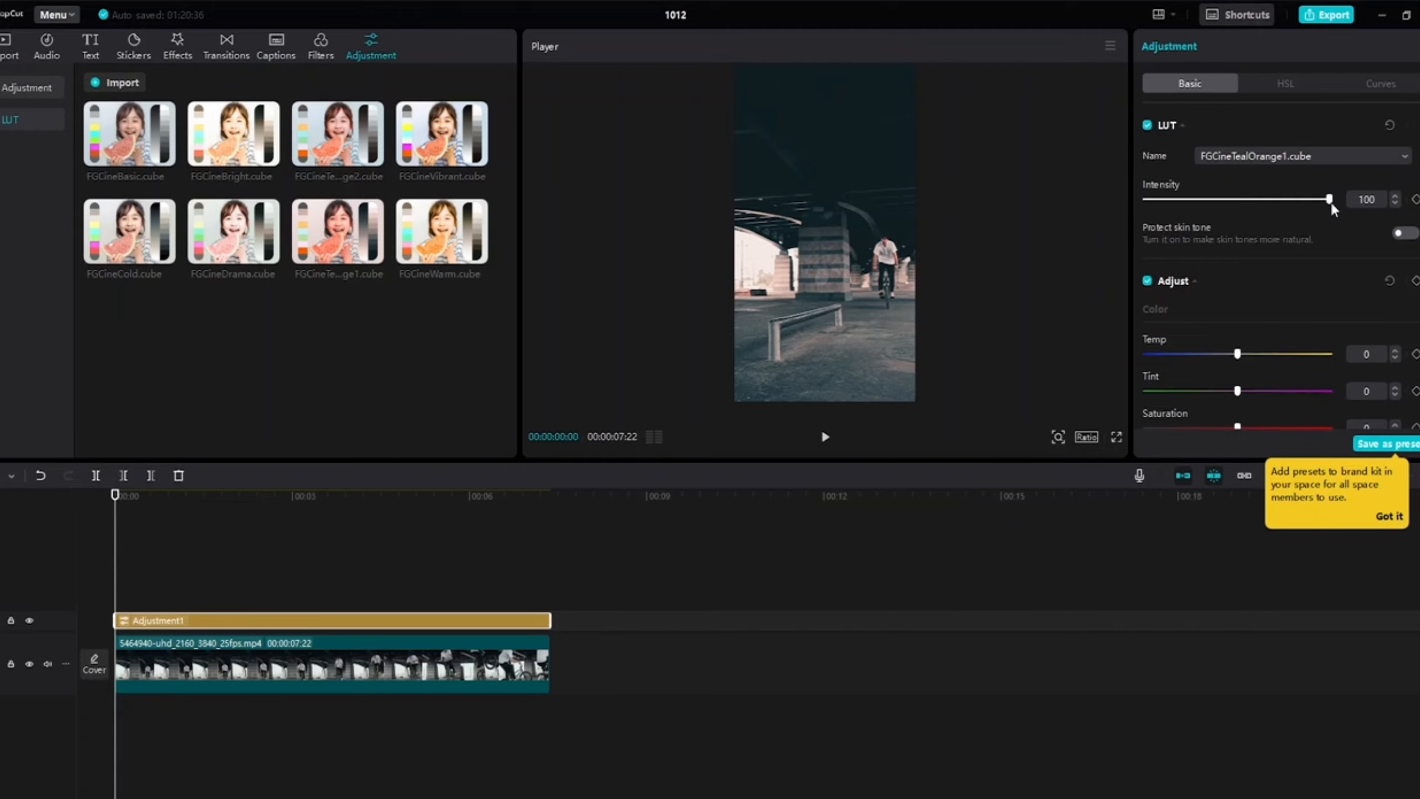
drag(1332, 204, 1274, 201)
click(1407, 162)
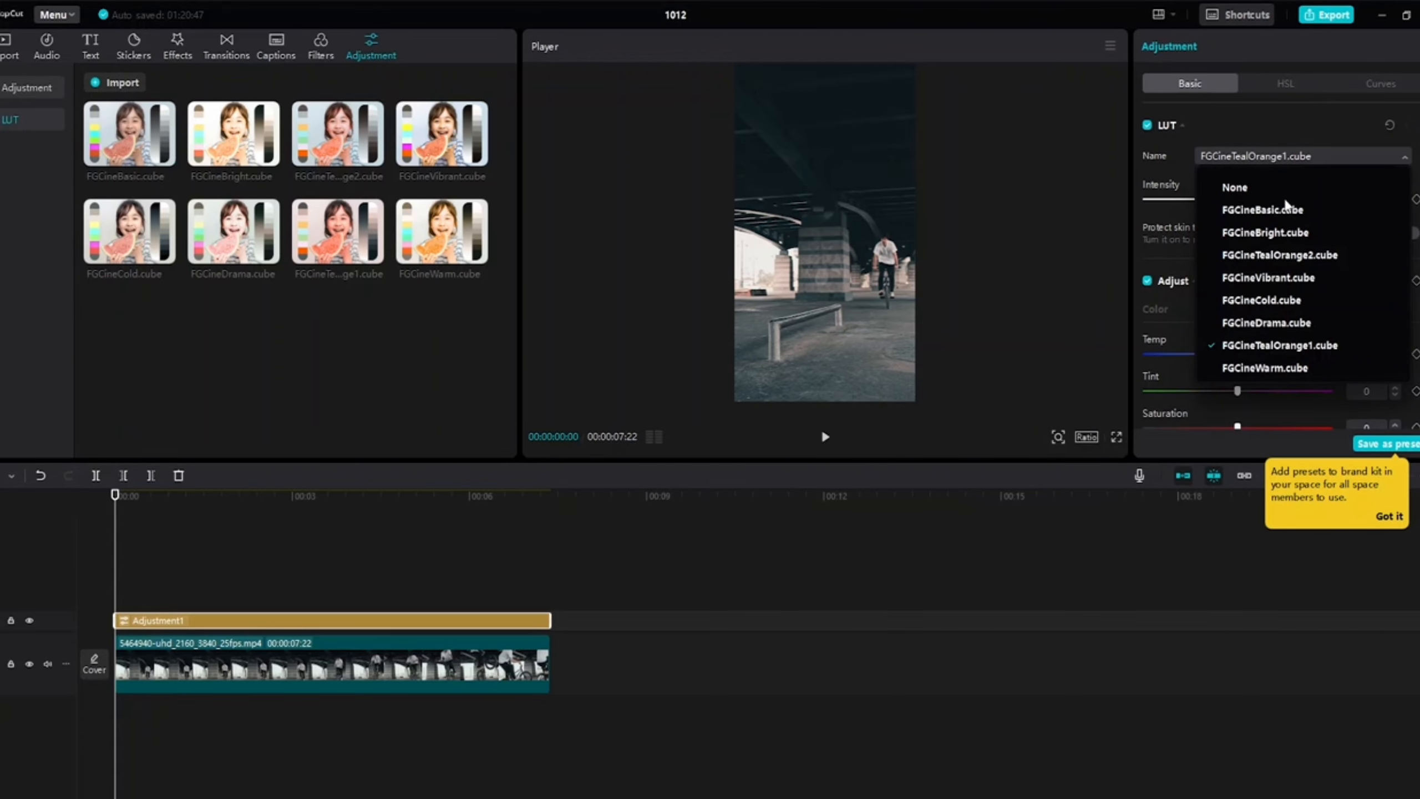
click(1095, 98)
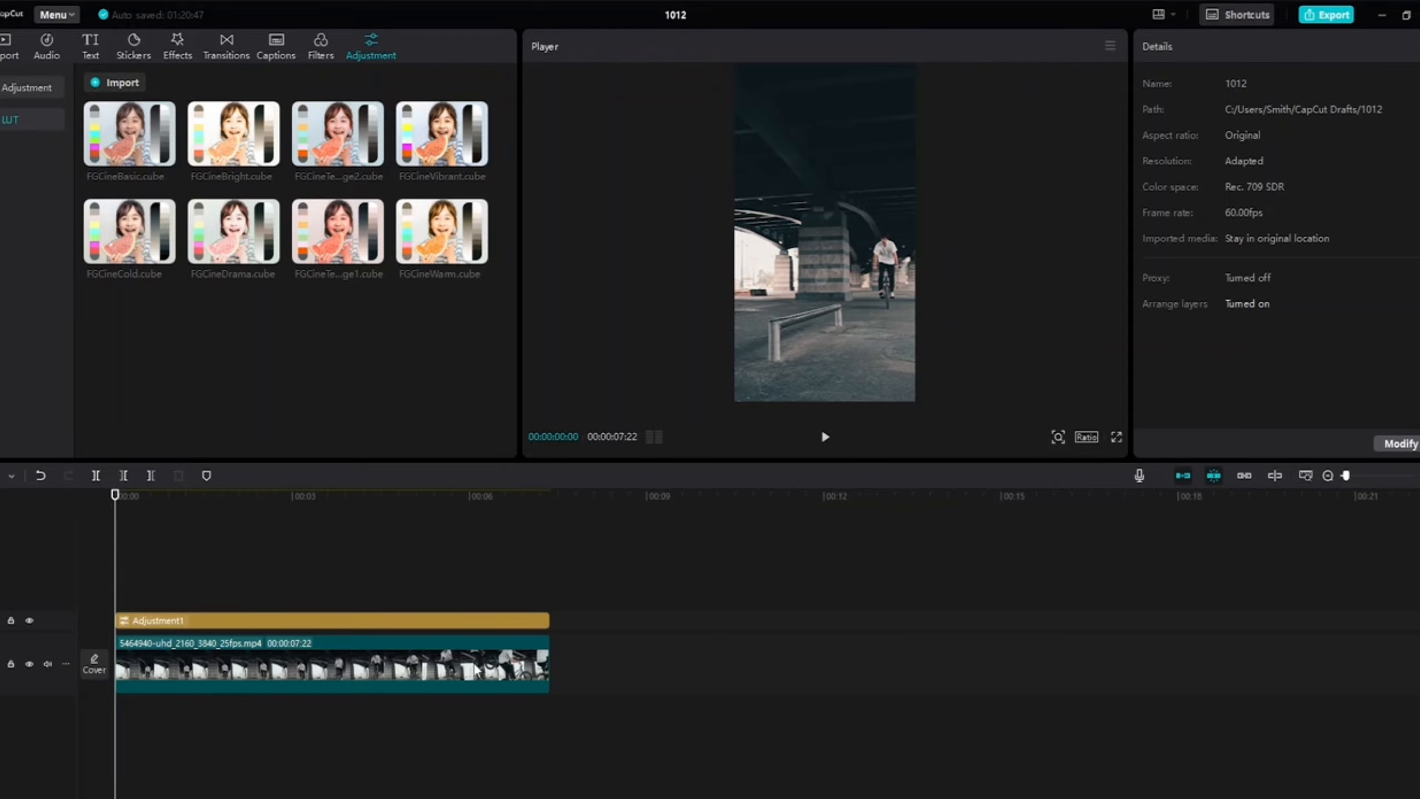
Turn on skin tone protection for the adjustment layer and set Temp to 9 and Tint to -12
click(473, 622)
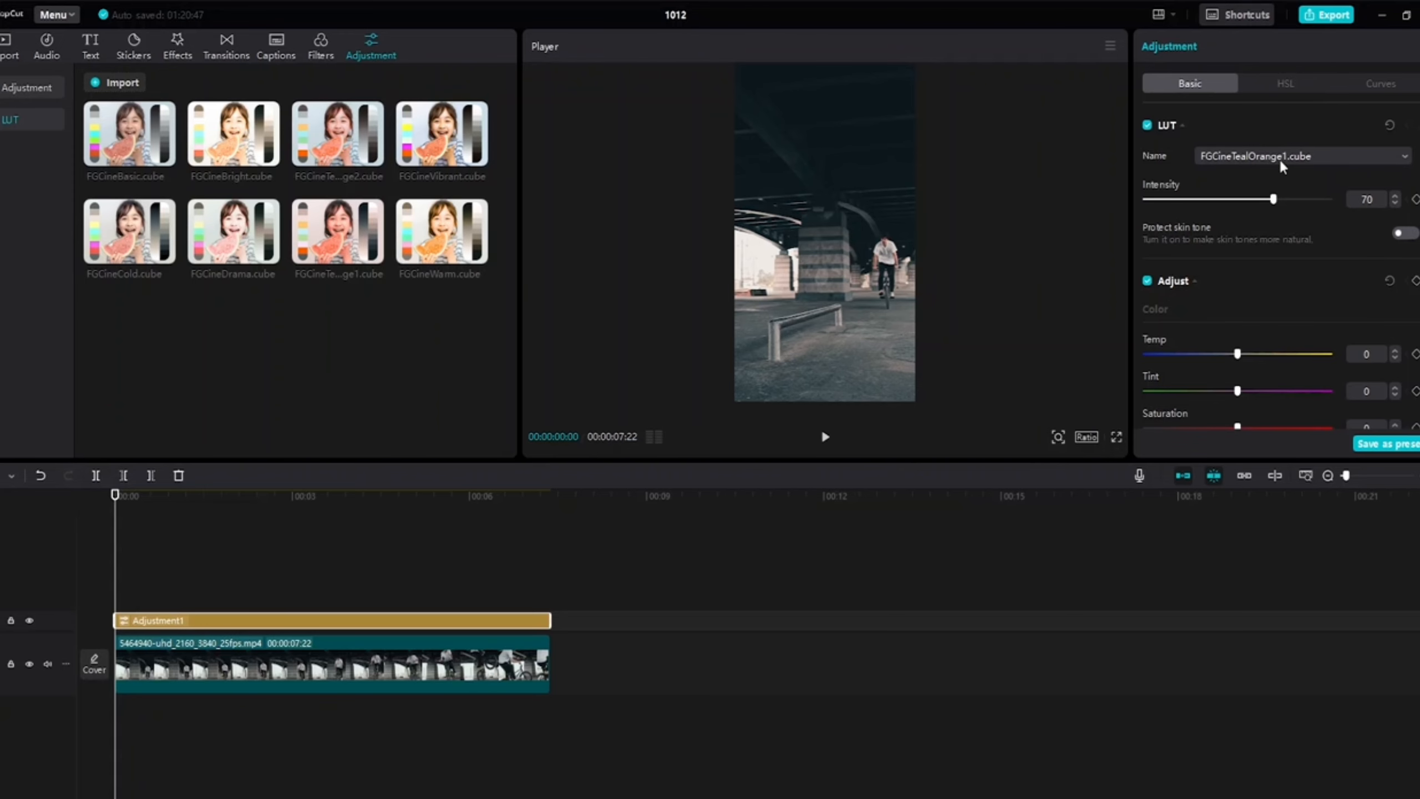
click(1404, 233)
drag(1234, 358, 1201, 395)
Set the adjustment layer's Saturation to 8
scroll(1272, 358, down, 6)
scroll(1266, 332, up, 2)
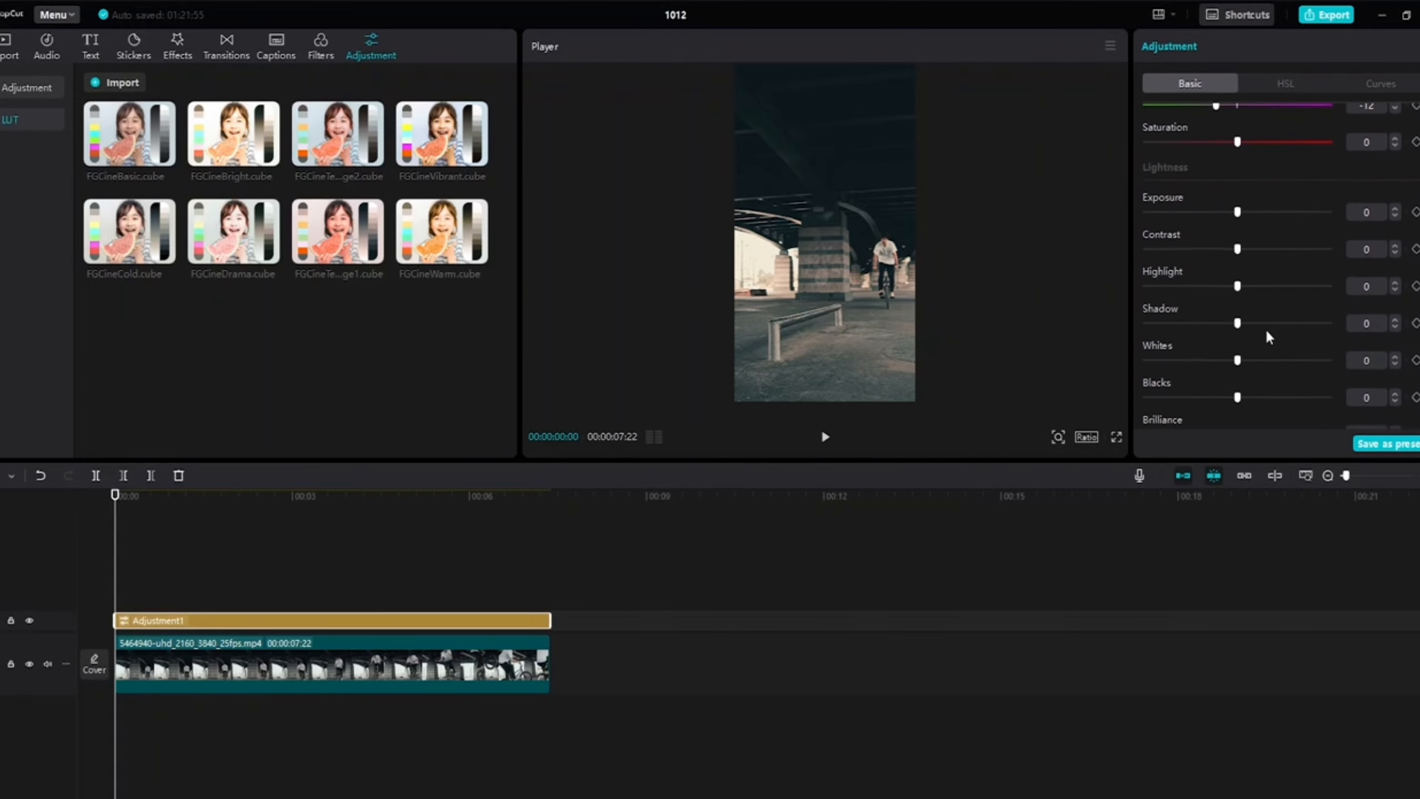
scroll(1264, 328, up, 3)
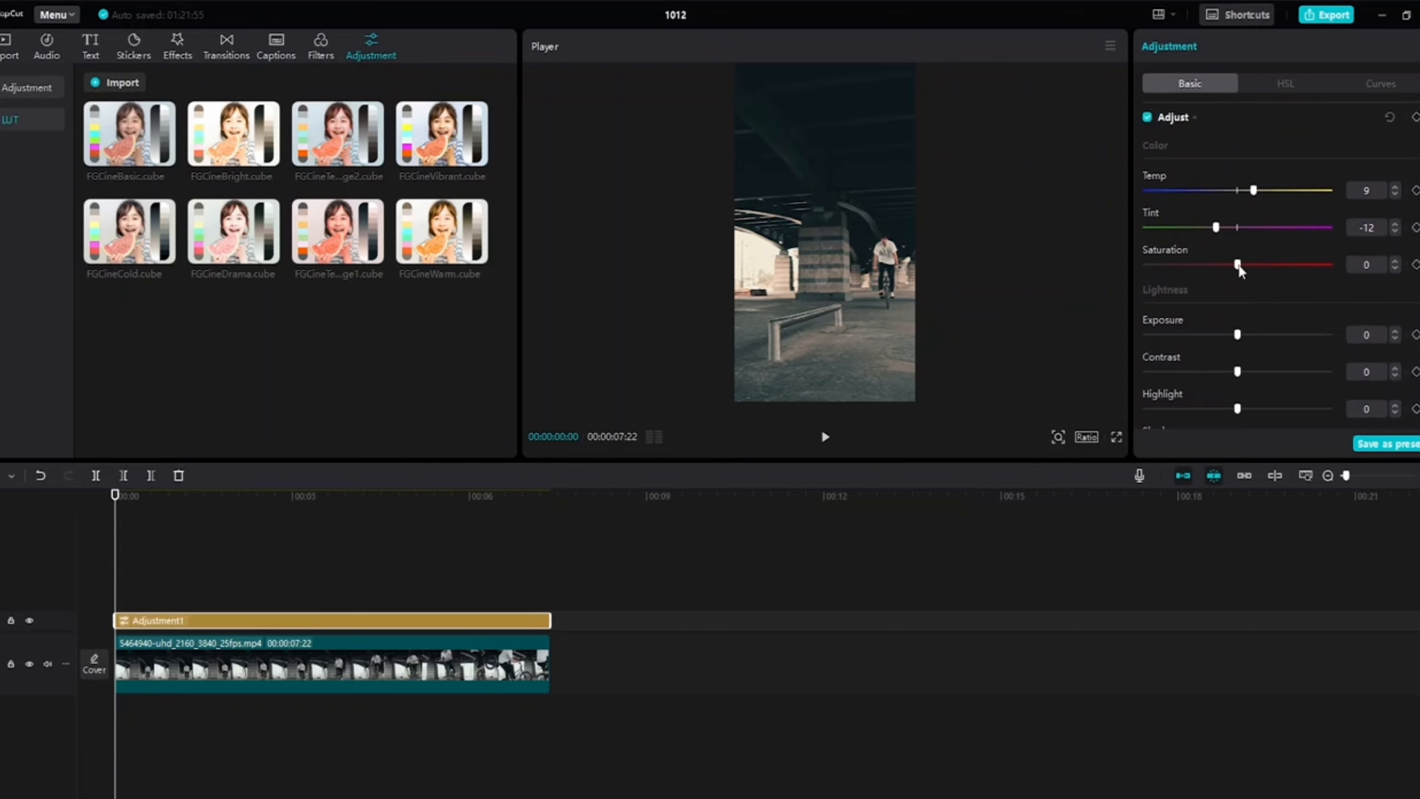
drag(1238, 269, 1181, 274)
drag(1221, 265, 1250, 266)
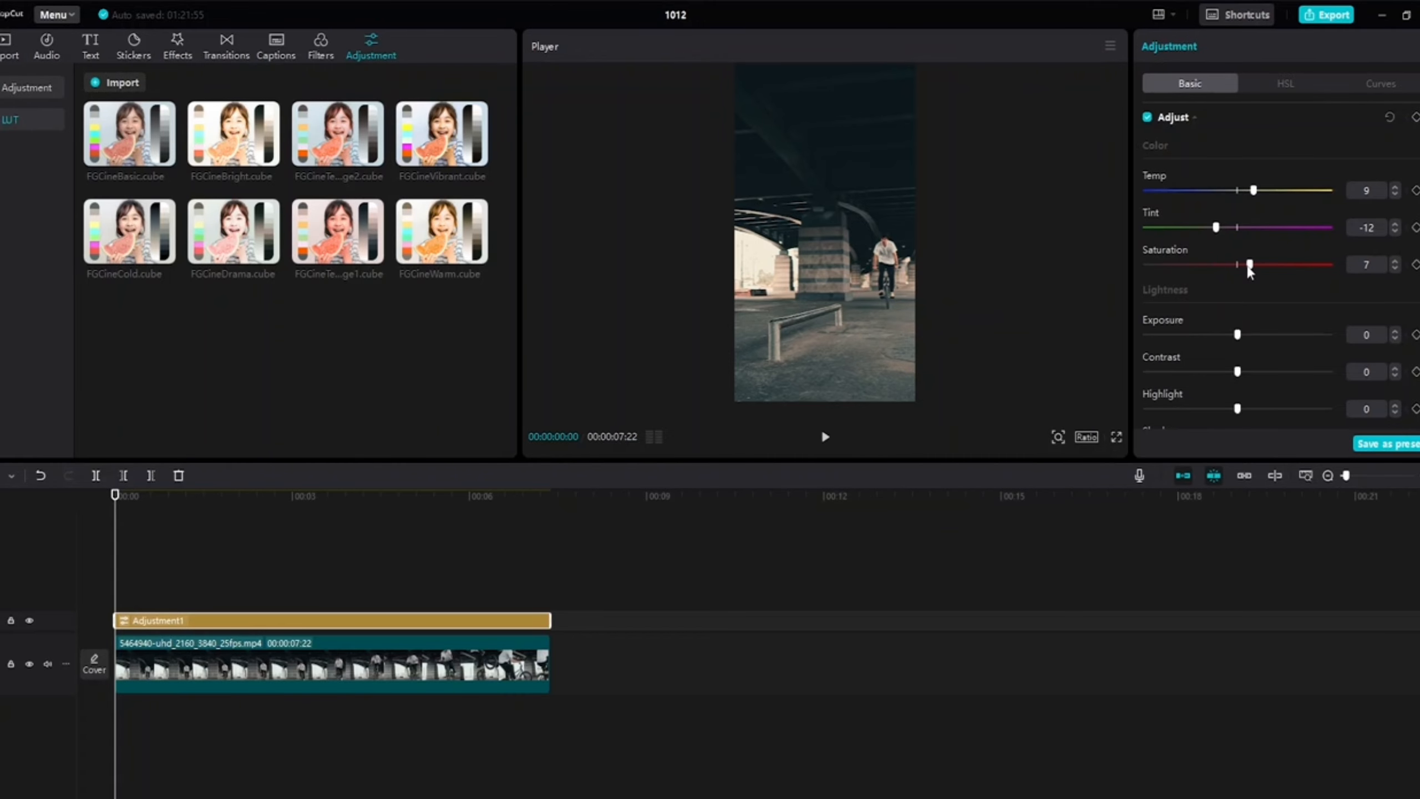
click(1395, 260)
Set the adjustment layer's Exposure to 5, Contrast to -5 and Highlight to 5
mouse_move(1238, 337)
mouse_down()
mouse_move(1146, 335)
mouse_move(1278, 338)
mouse_move(1203, 333)
mouse_move(1244, 334)
mouse_up()
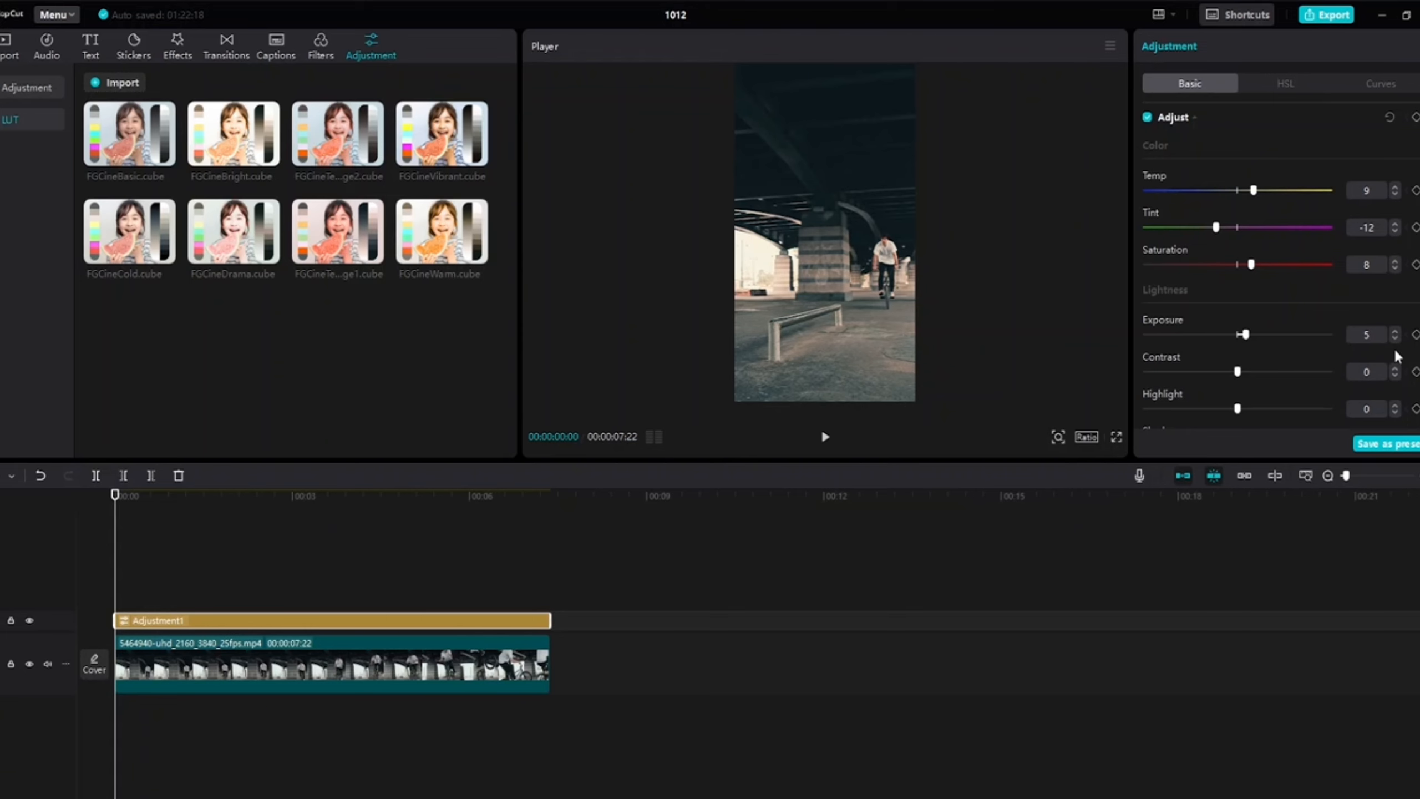
mouse_move(1236, 372)
mouse_down()
mouse_move(1195, 374)
mouse_move(1267, 377)
mouse_move(1220, 378)
mouse_up()
mouse_move(1237, 410)
mouse_down()
mouse_move(1318, 409)
mouse_move(1251, 409)
mouse_up()
Set the adjustment layer's Shadow to -25, Whites to 10, Blacks to 5 and Brilliance to -5
scroll(1285, 352, down, 5)
scroll(1285, 349, up, 5)
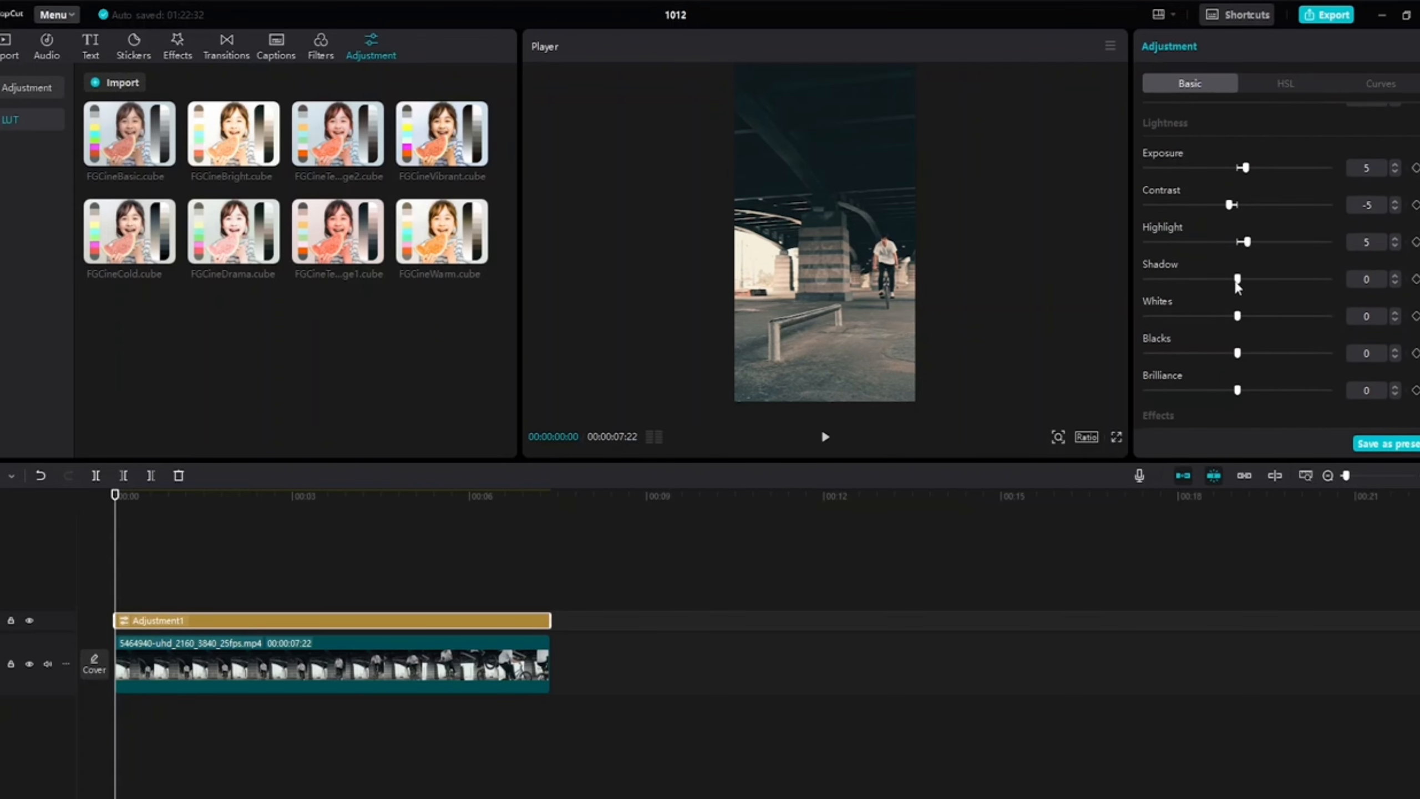
drag(1237, 279, 1191, 286)
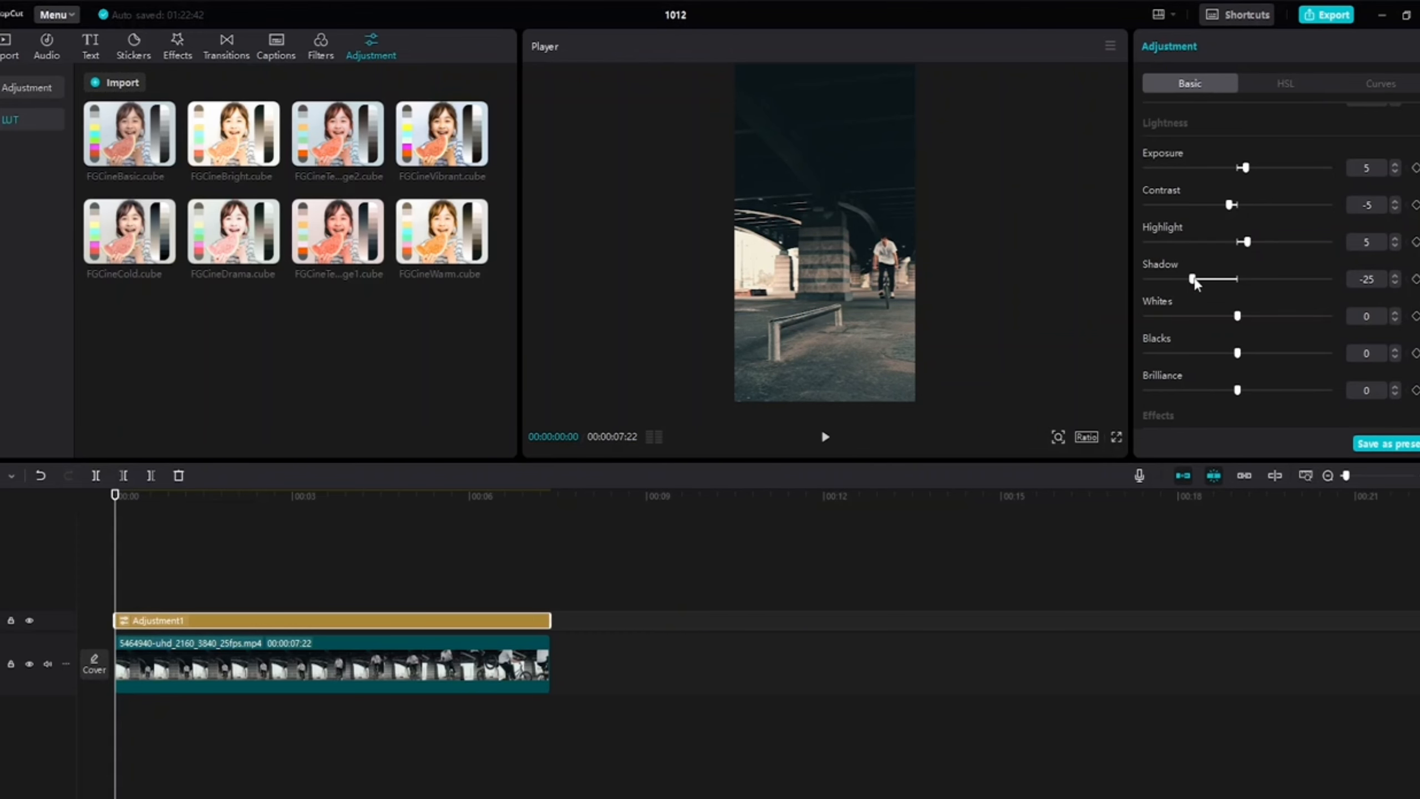
drag(1238, 317, 1244, 360)
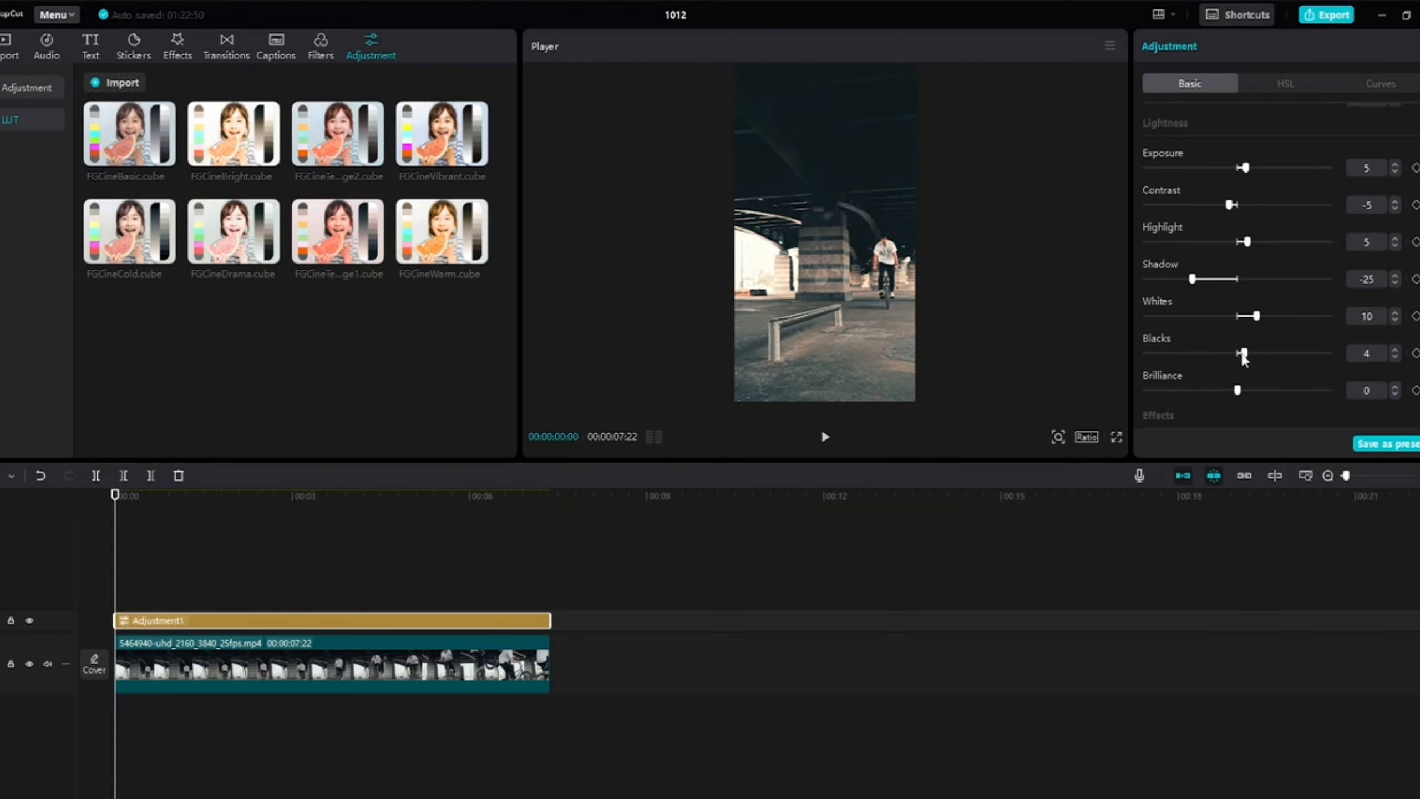
click(1395, 350)
drag(1206, 395, 1226, 421)
Set the adjustment layer's Sharpen to 25, Clarity to 50 and Fade to 30
scroll(1305, 350, down, 3)
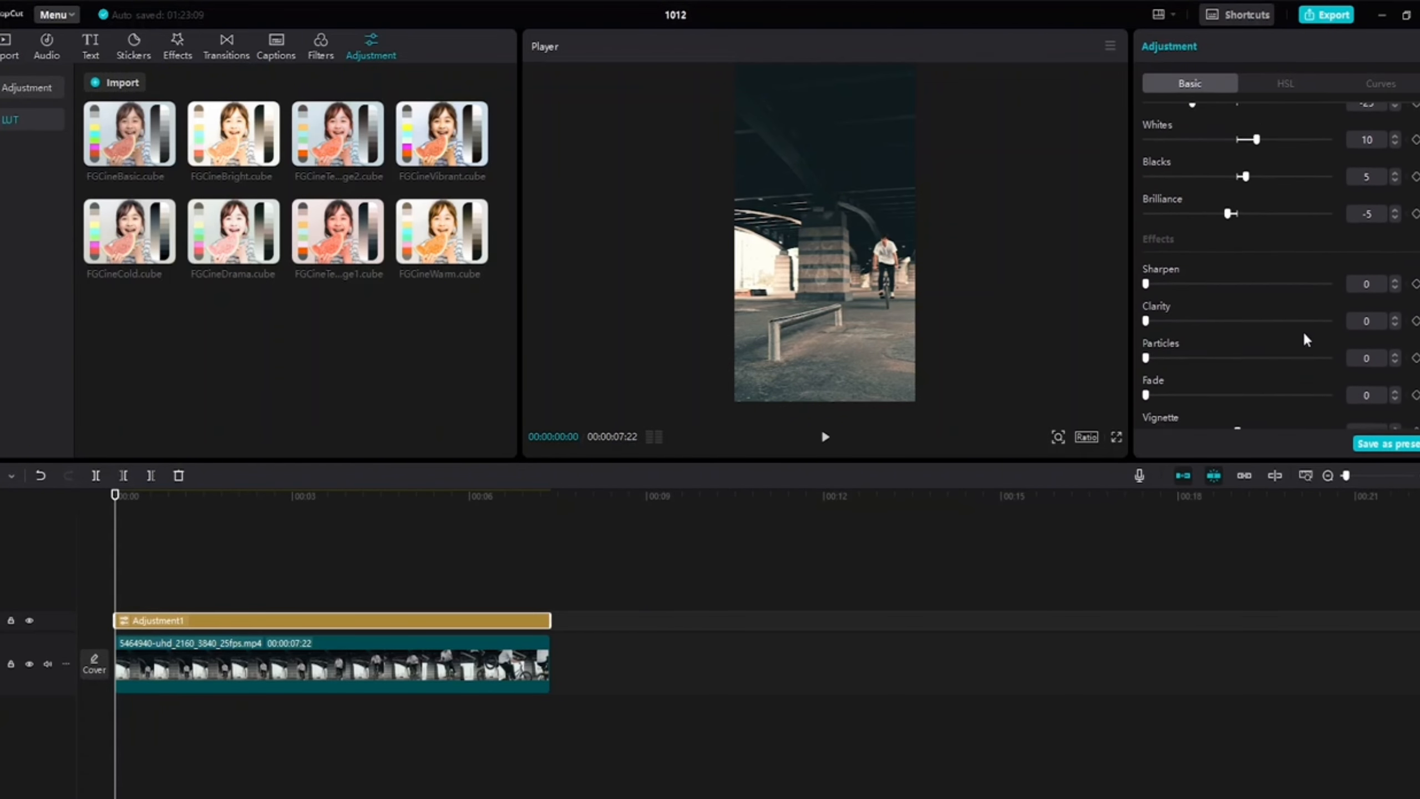
scroll(1303, 341, down, 1)
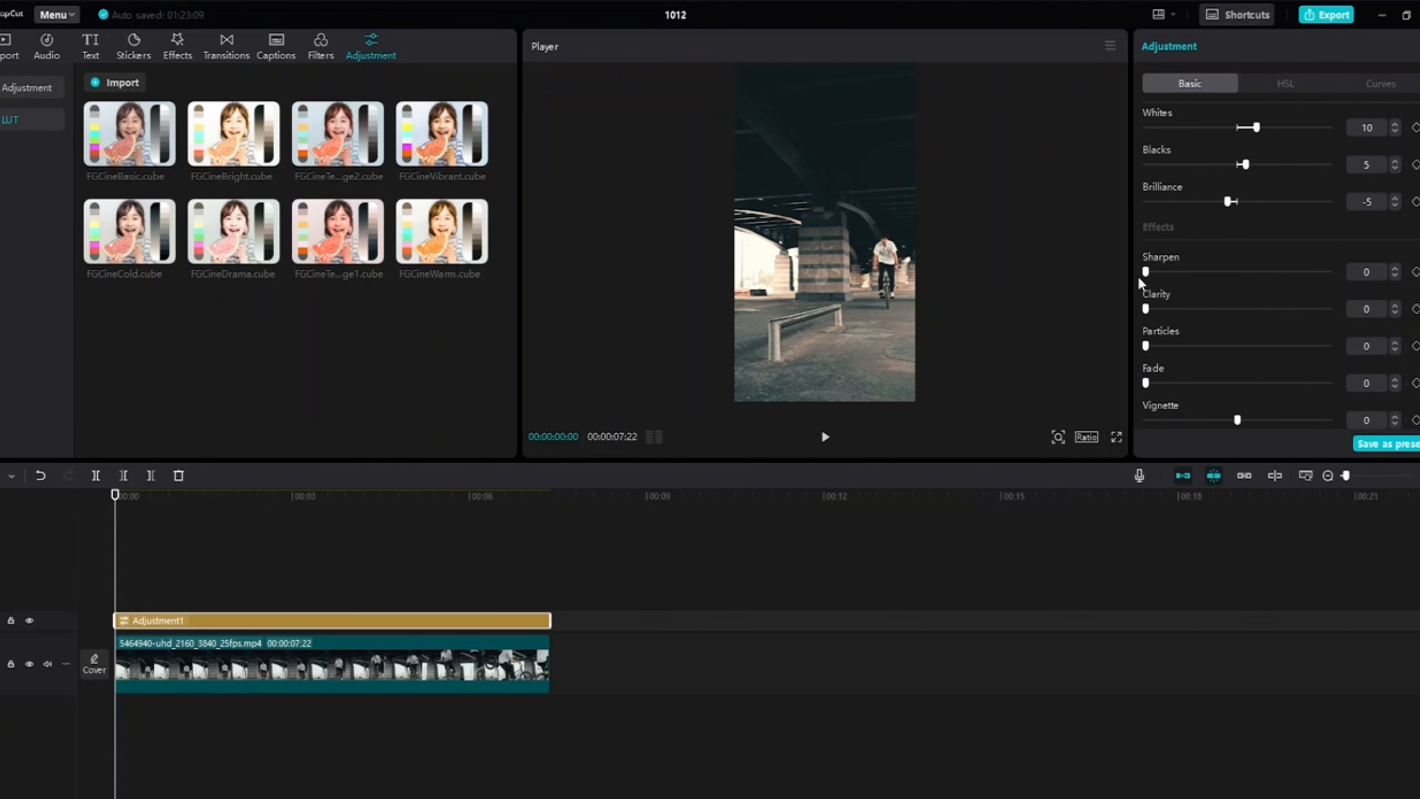
drag(1145, 272, 1200, 298)
drag(1146, 309, 1236, 420)
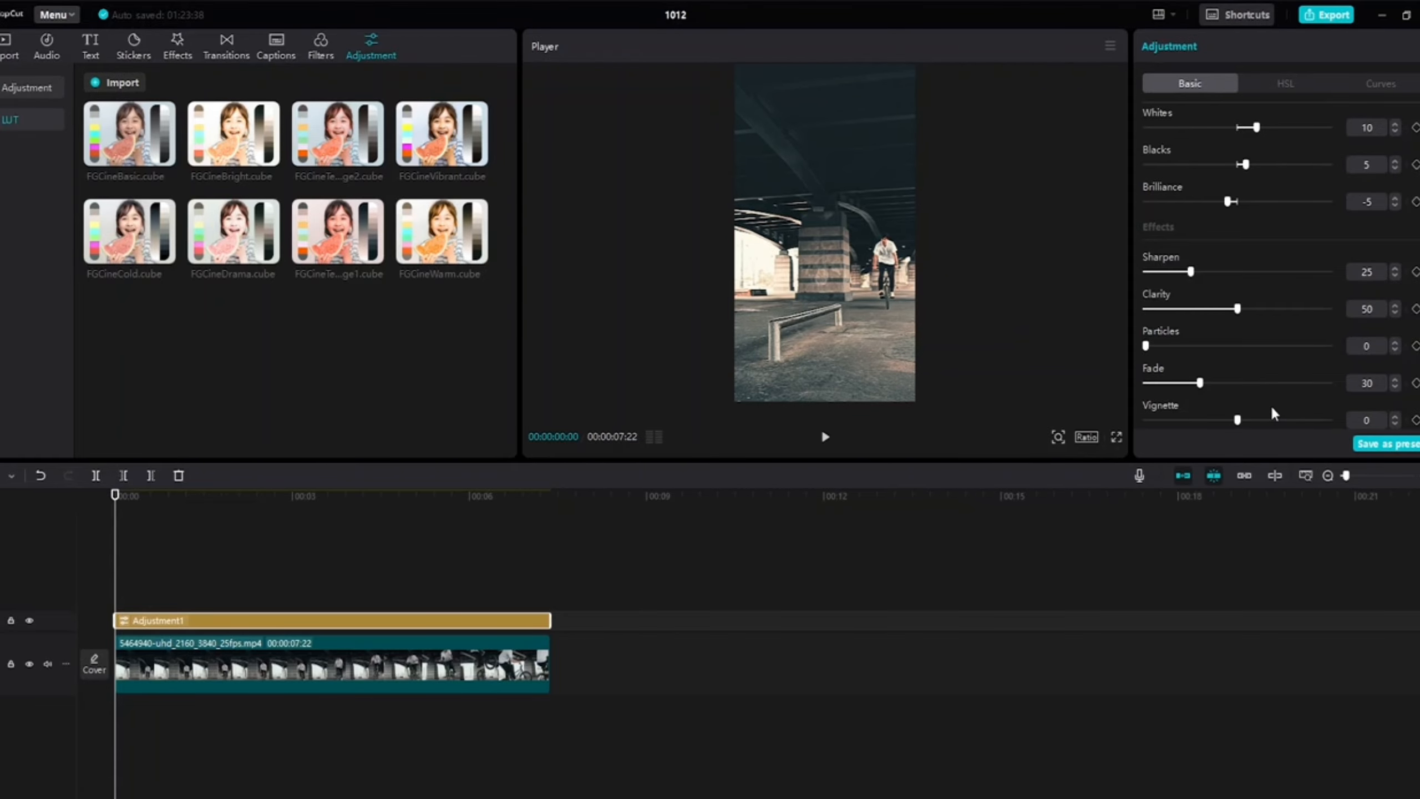
In the HSL settings, lower the yellow lightness, and set cyan to Tint 24, Saturation 20 and Lightness -15
click(1285, 85)
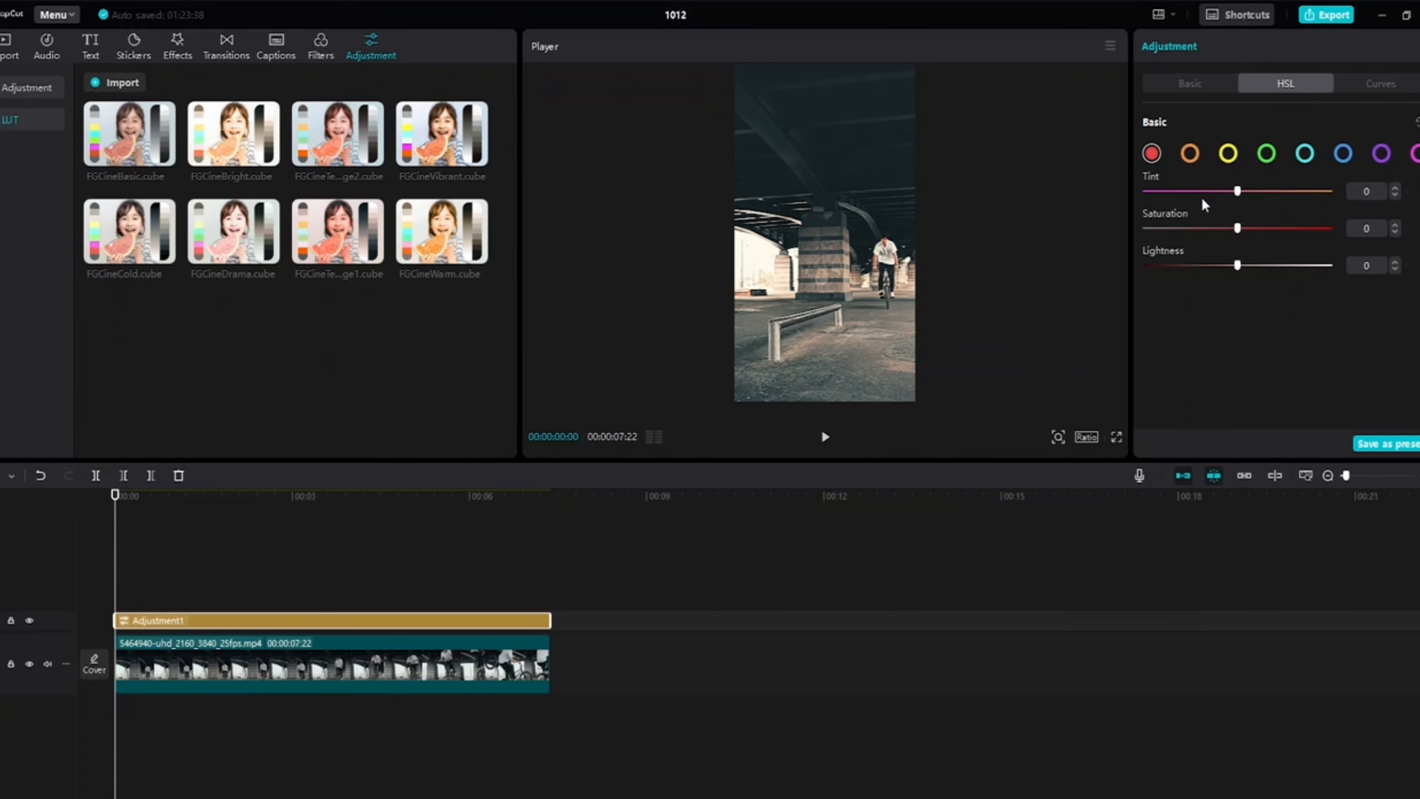
mouse_move(1241, 193)
mouse_down()
mouse_move(1158, 191)
mouse_move(1281, 190)
mouse_move(1237, 199)
mouse_up()
click(1228, 155)
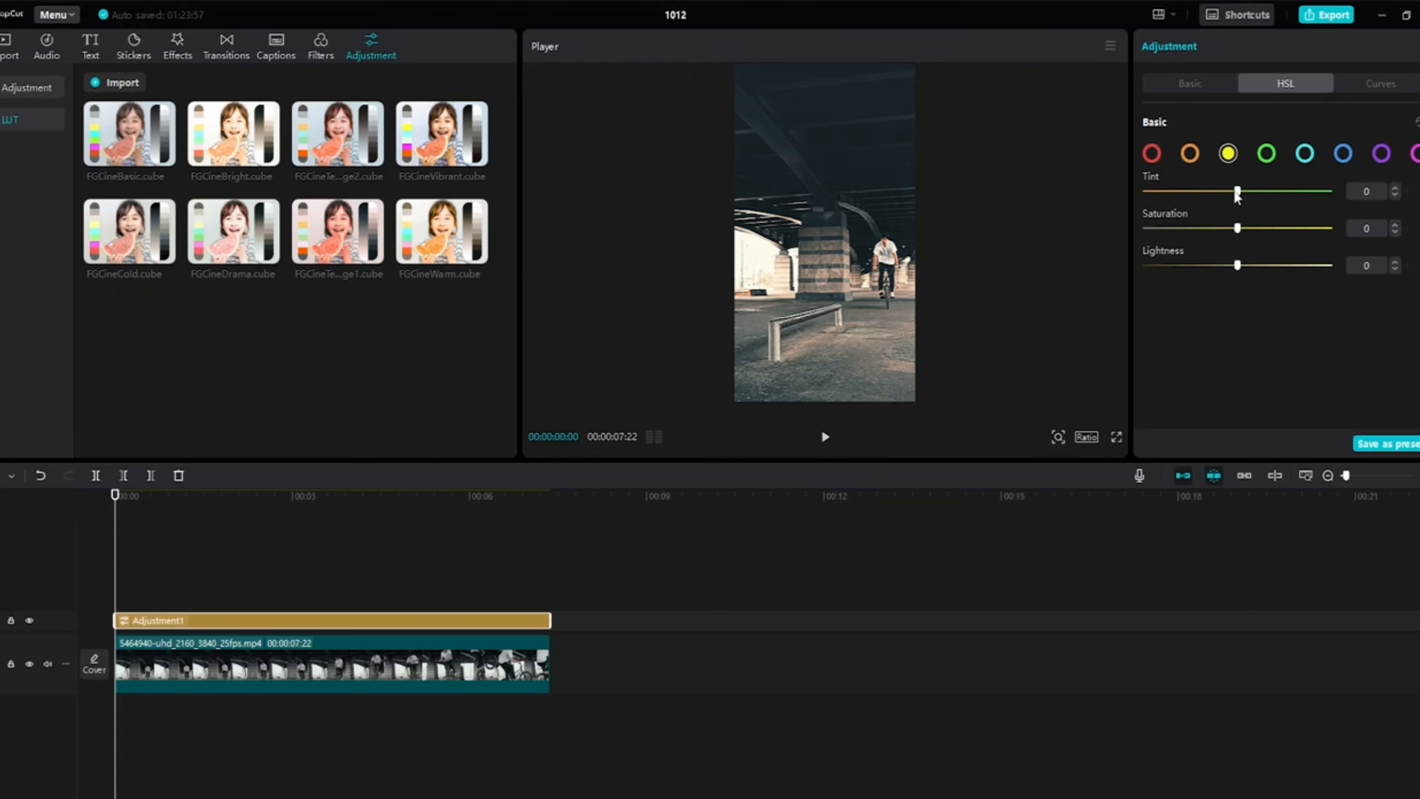
drag(1159, 204, 1304, 228)
drag(1236, 266, 1201, 265)
click(1305, 154)
drag(1240, 190, 1222, 266)
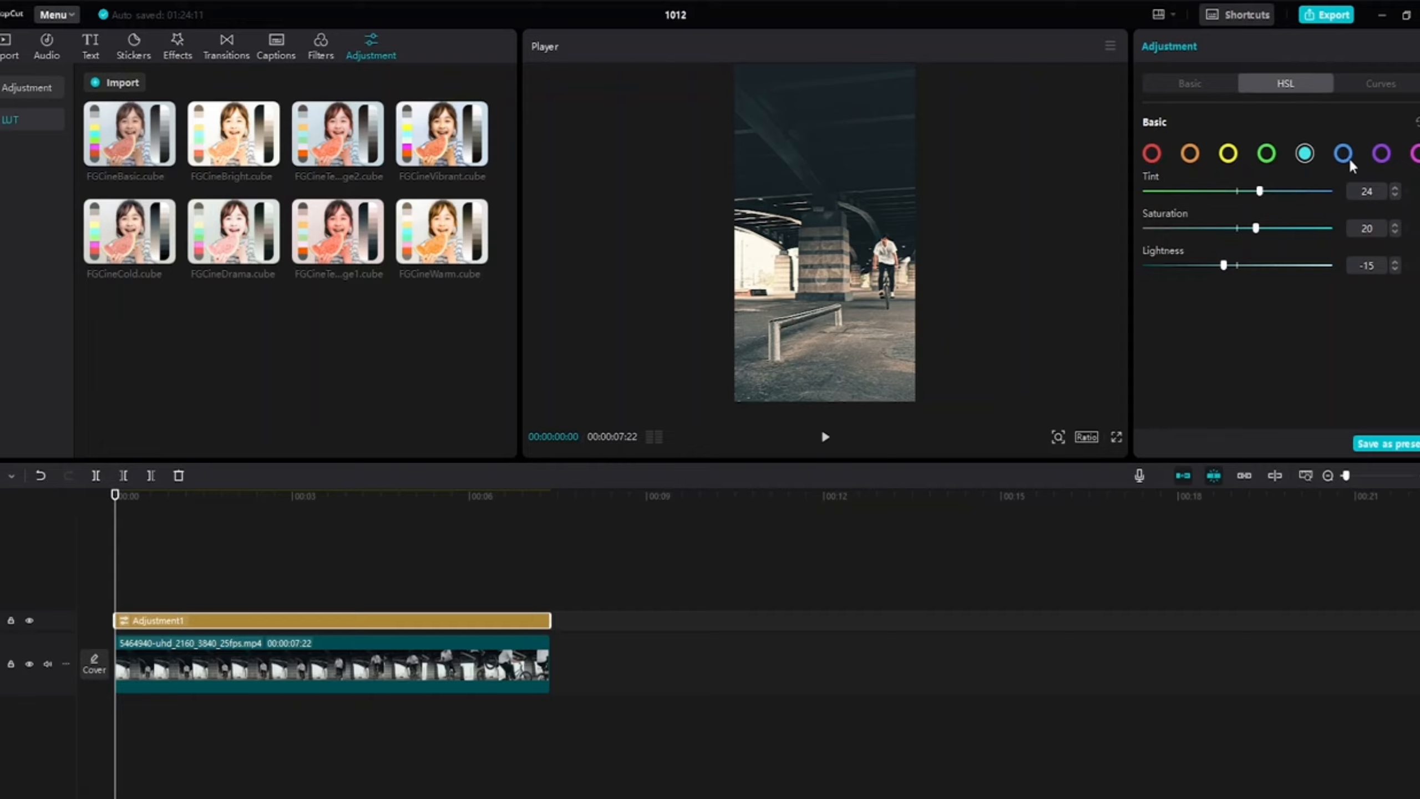
Shape the adjustment layer's Luma curve into a gentle S by raising the highlights and lowering the shadows
click(1403, 86)
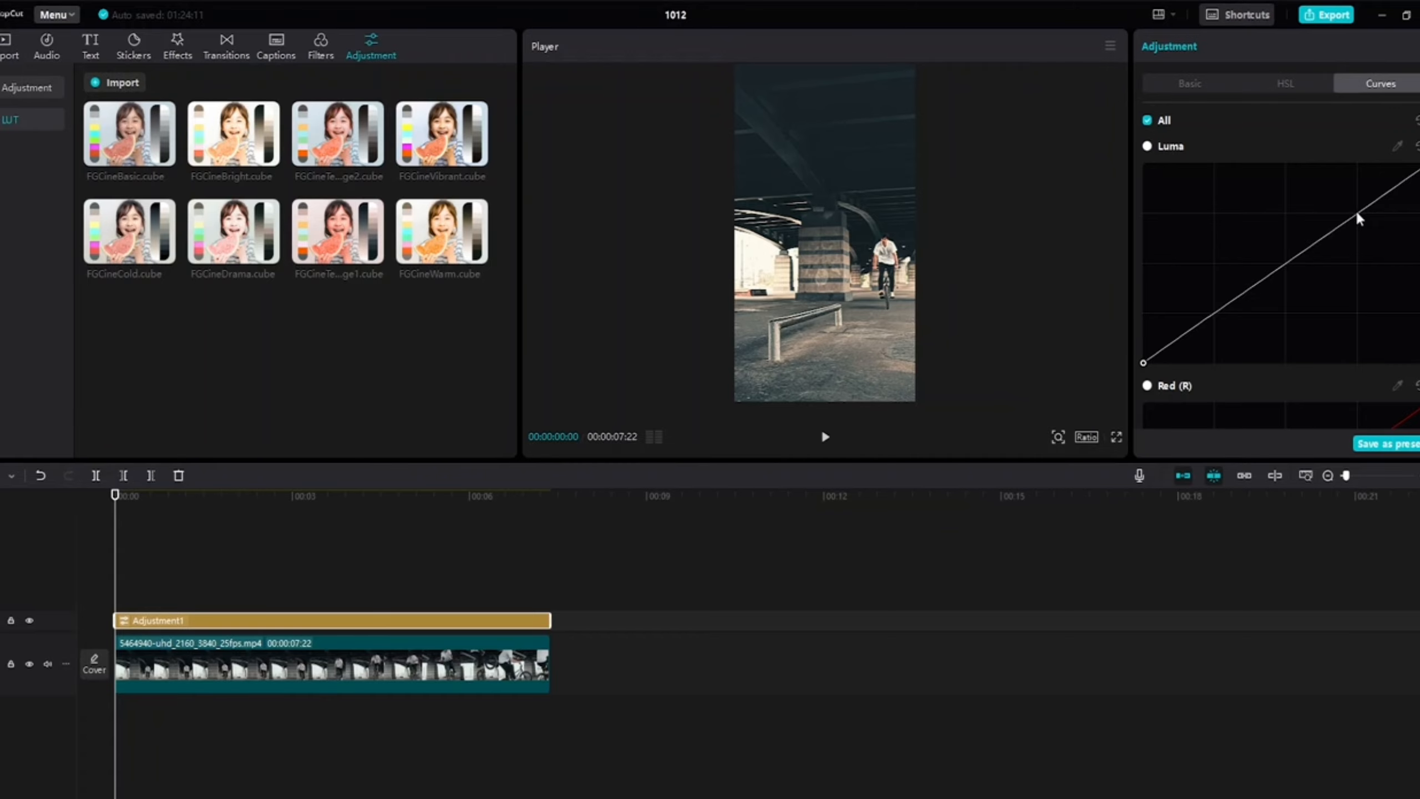
mouse_move(1362, 209)
mouse_down()
mouse_move(1369, 232)
mouse_move(1385, 188)
mouse_move(1359, 185)
mouse_up()
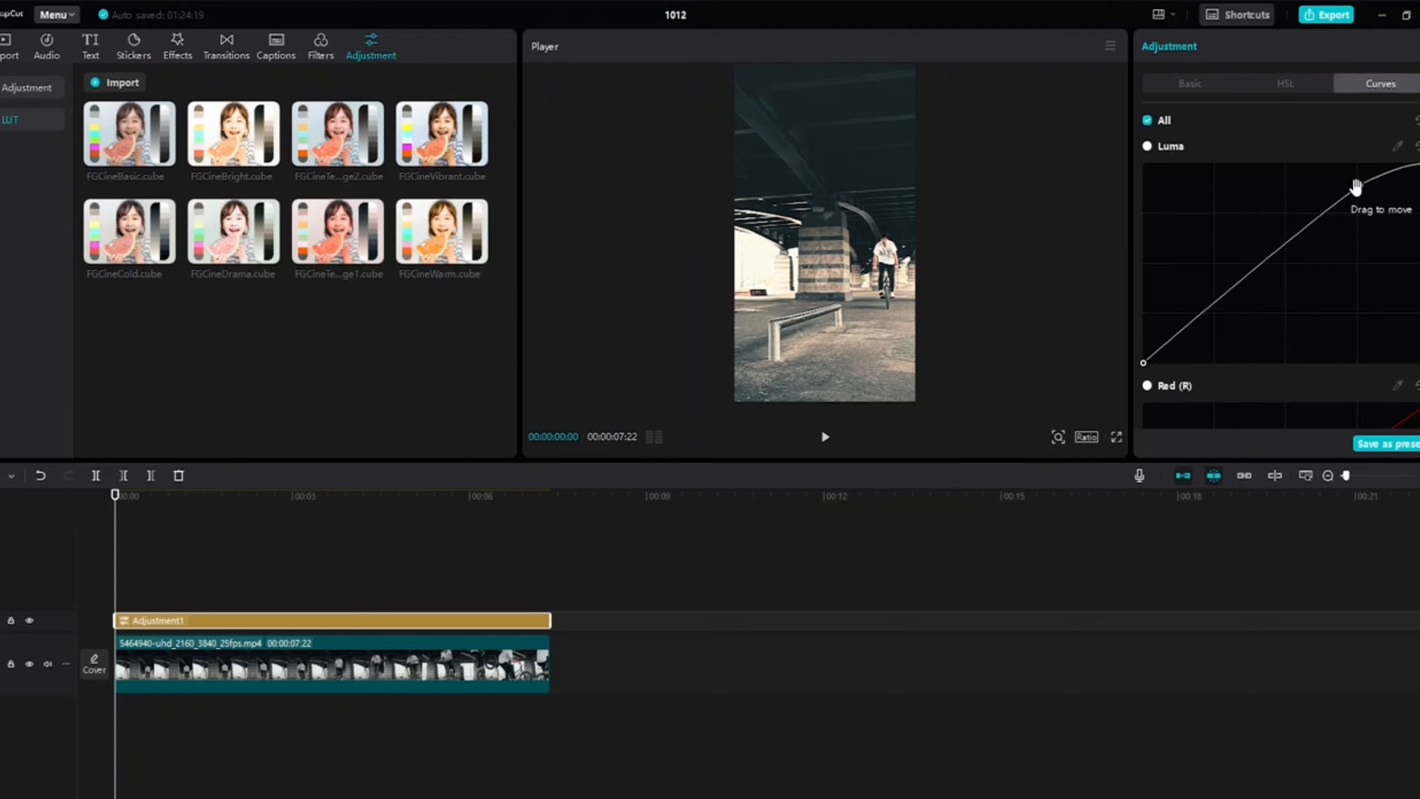
drag(1213, 302, 1180, 343)
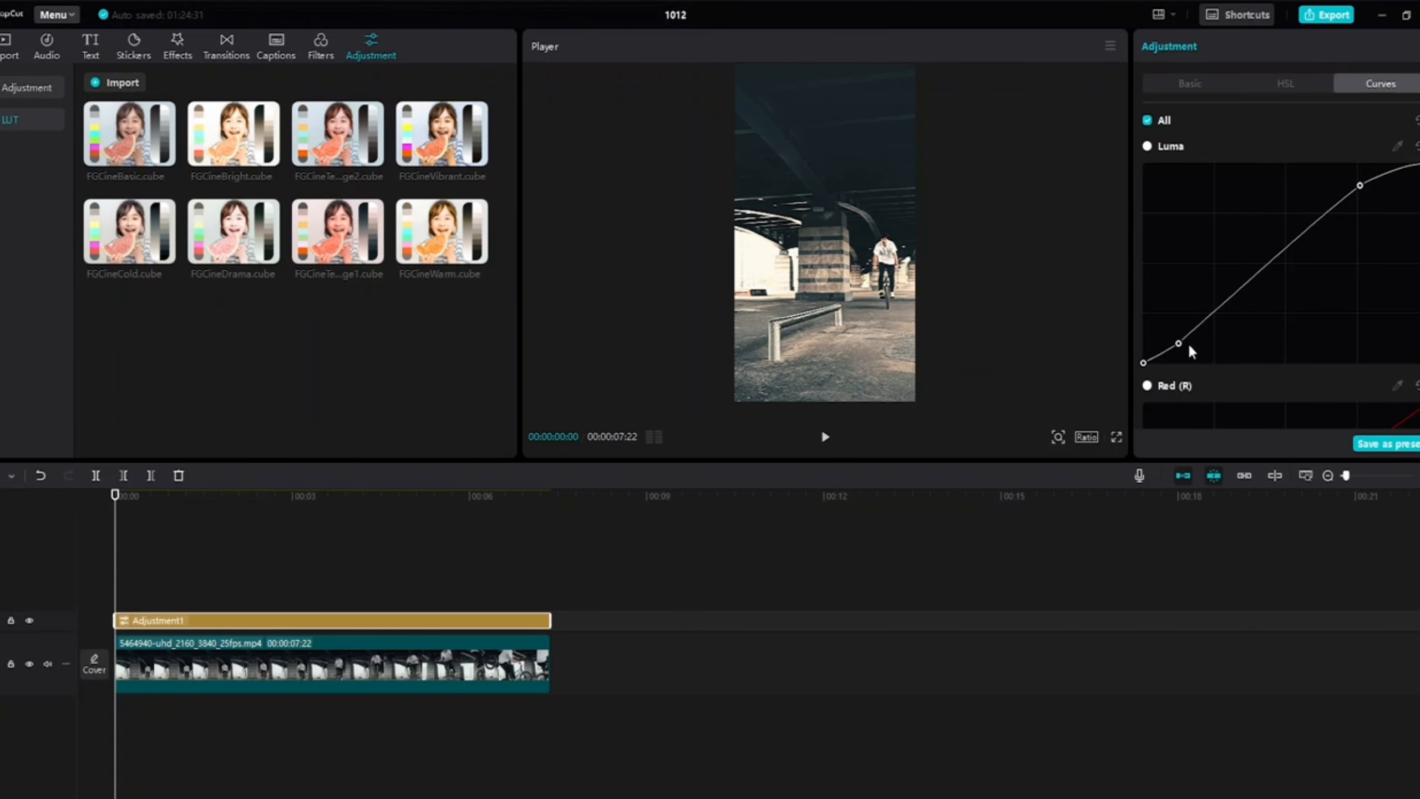
Lift the shadows of the Red curve and pull its highlights down slightly
scroll(1354, 289, down, 6)
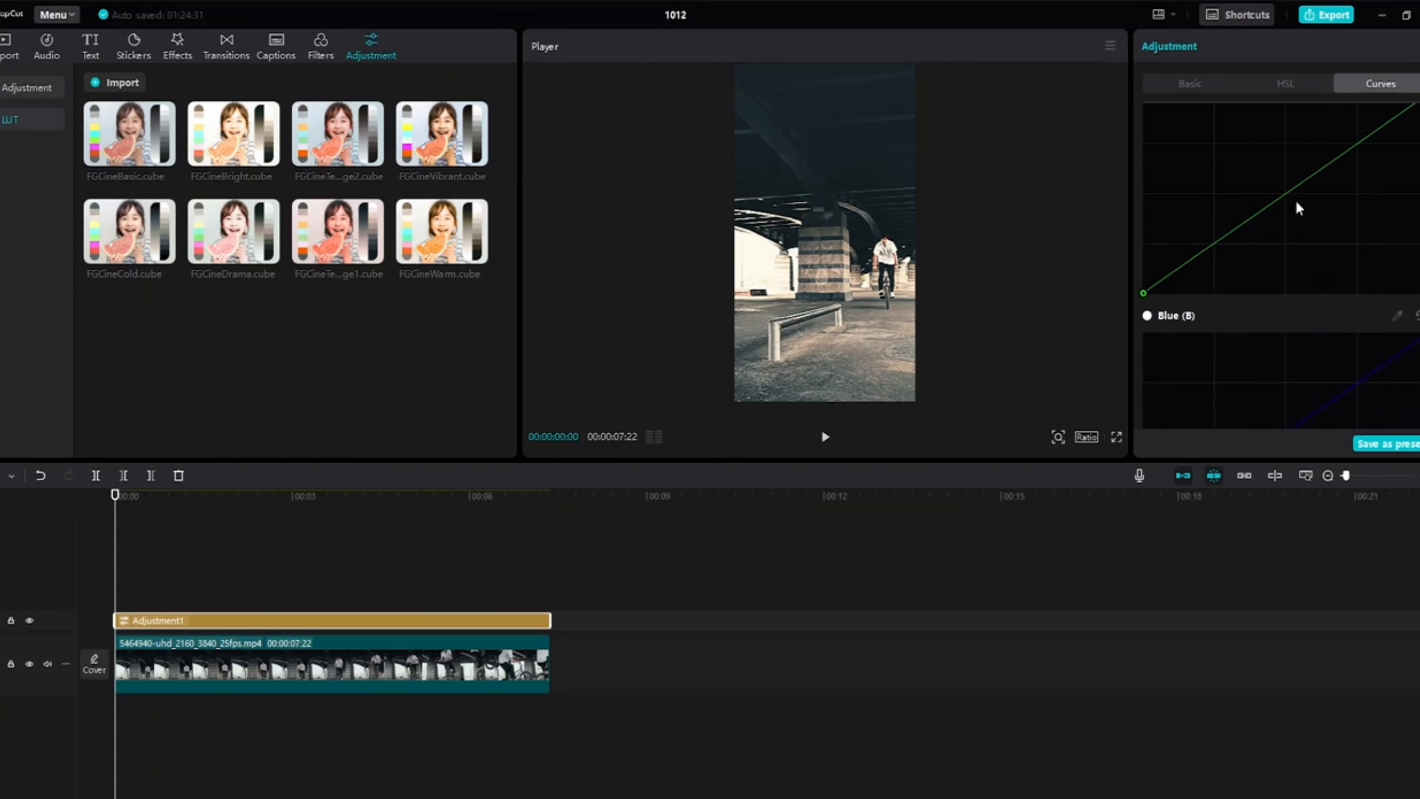
scroll(1300, 208, up, 5)
scroll(1301, 208, down, 4)
scroll(1300, 208, up, 4)
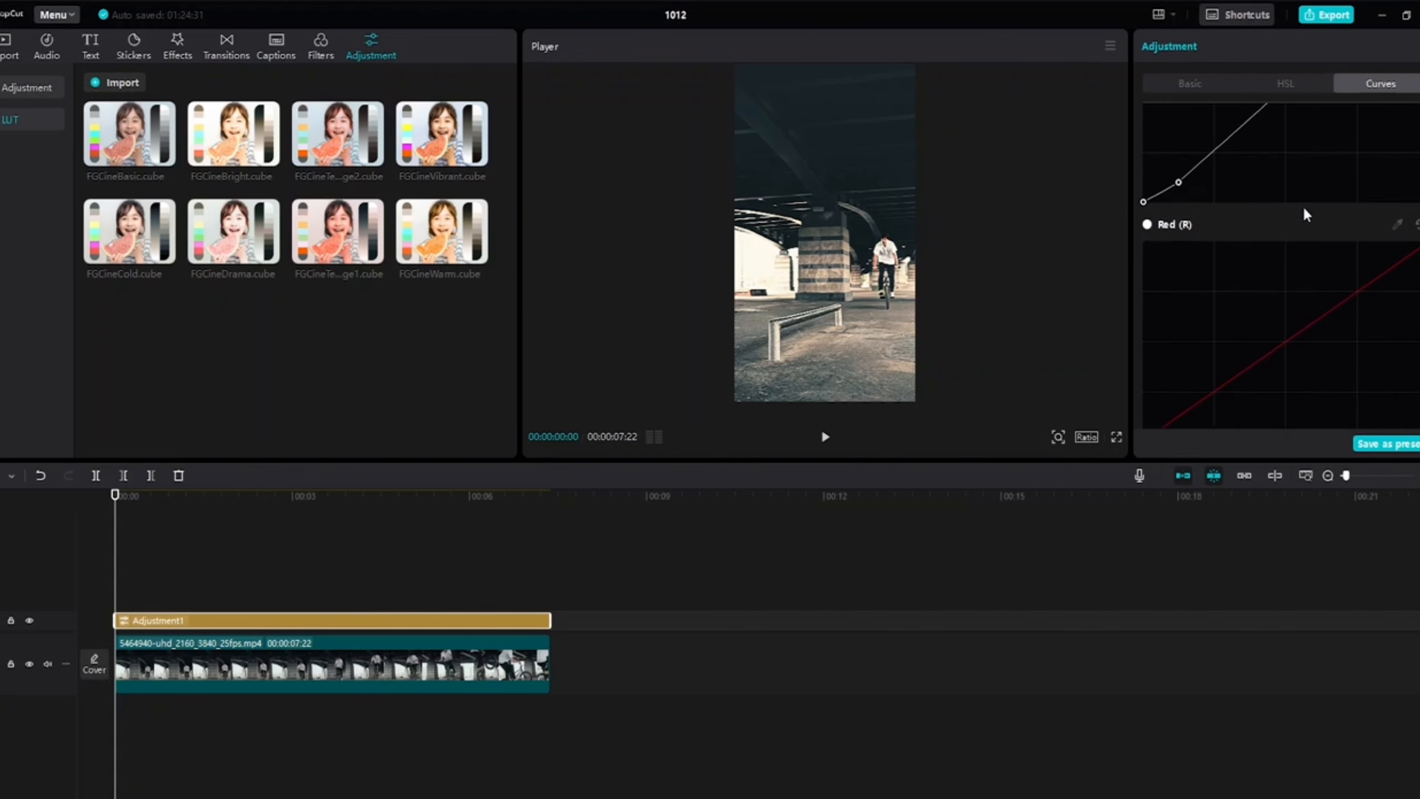
scroll(1348, 238, down, 3)
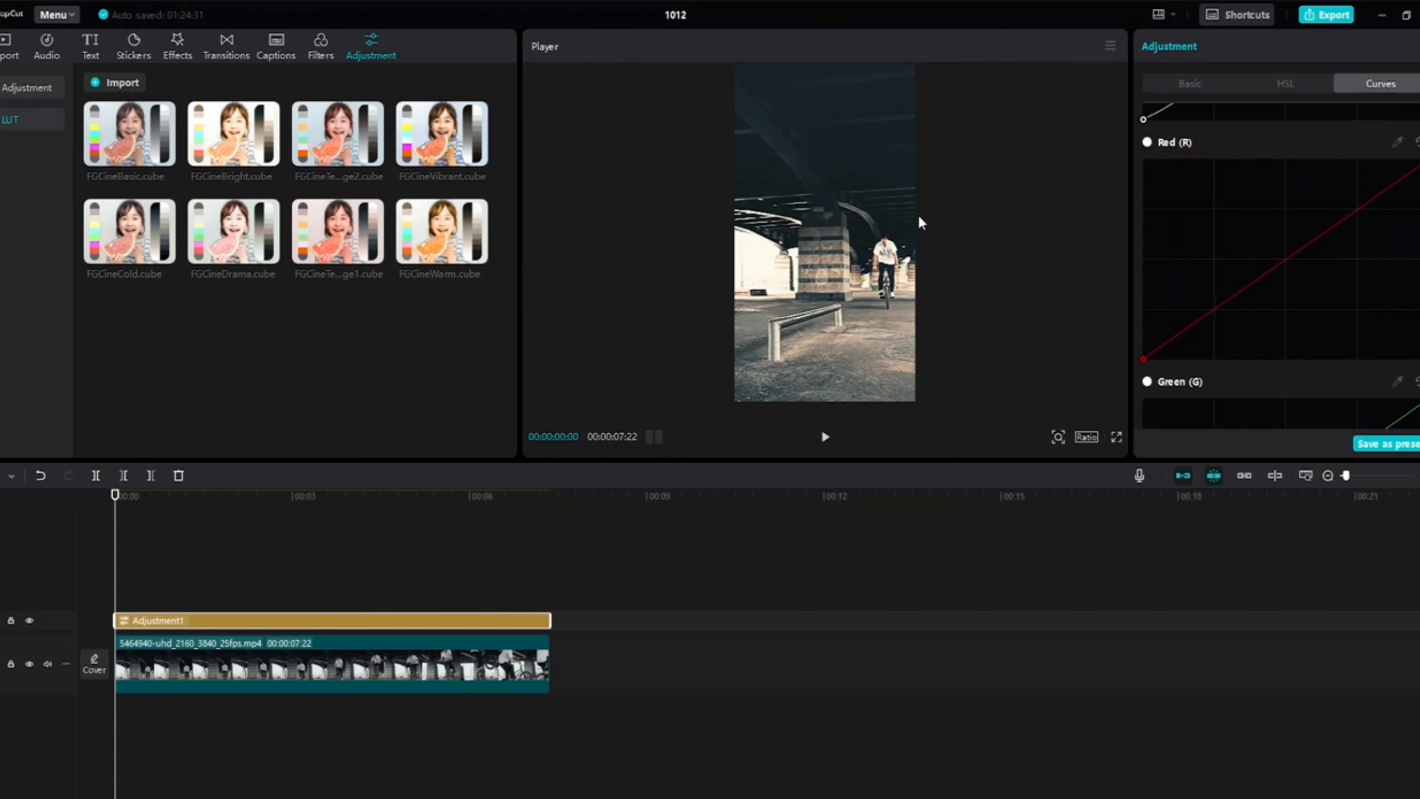
drag(1193, 323, 1224, 300)
mouse_move(1378, 187)
mouse_down()
mouse_move(1394, 204)
mouse_move(1400, 190)
mouse_move(1335, 212)
mouse_move(1387, 196)
mouse_up()
Lift the shadows of the Blue curve and ease its highlights down slightly
scroll(1310, 235, down, 5)
scroll(1358, 213, up, 2)
scroll(1360, 213, down, 5)
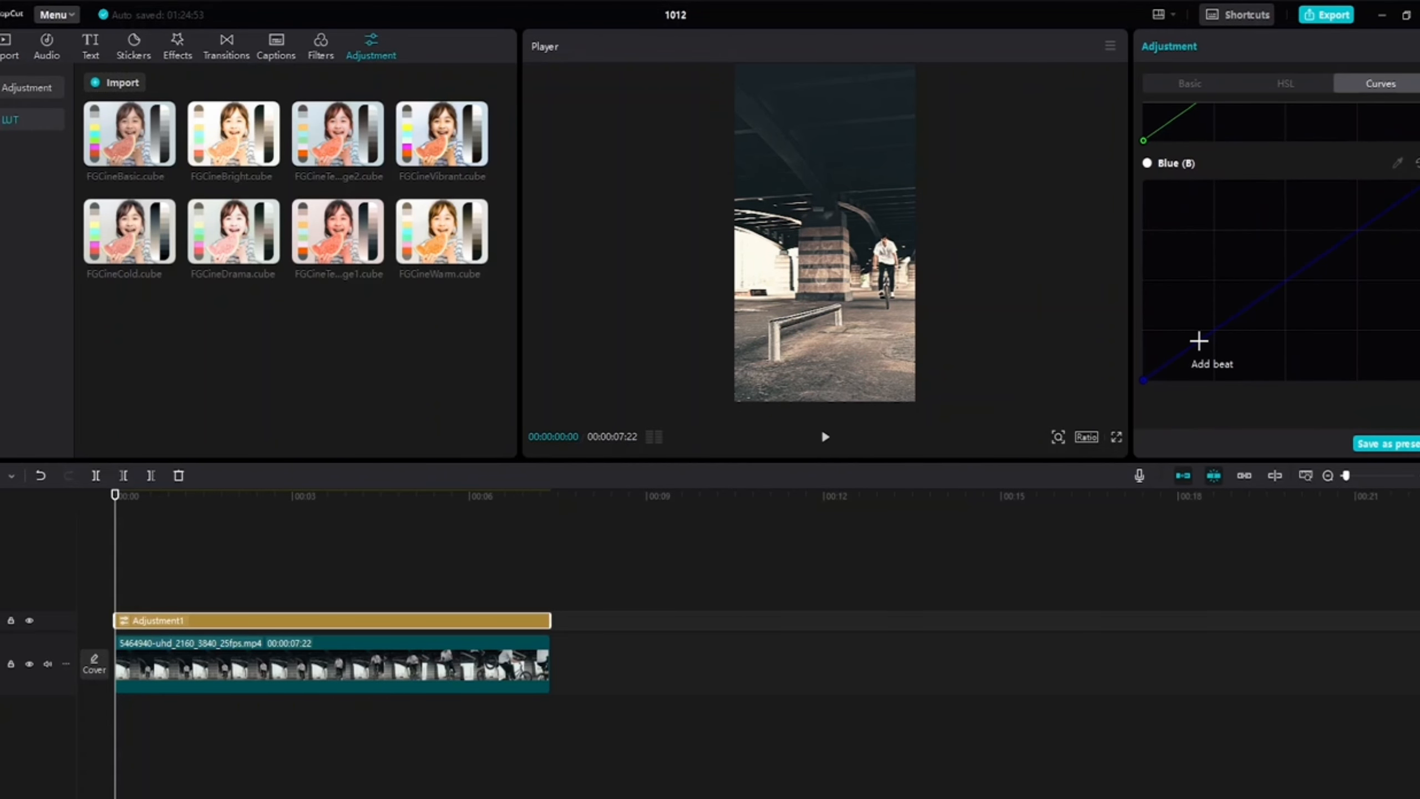
mouse_move(1199, 341)
mouse_down()
mouse_move(1213, 351)
mouse_move(1205, 322)
mouse_up()
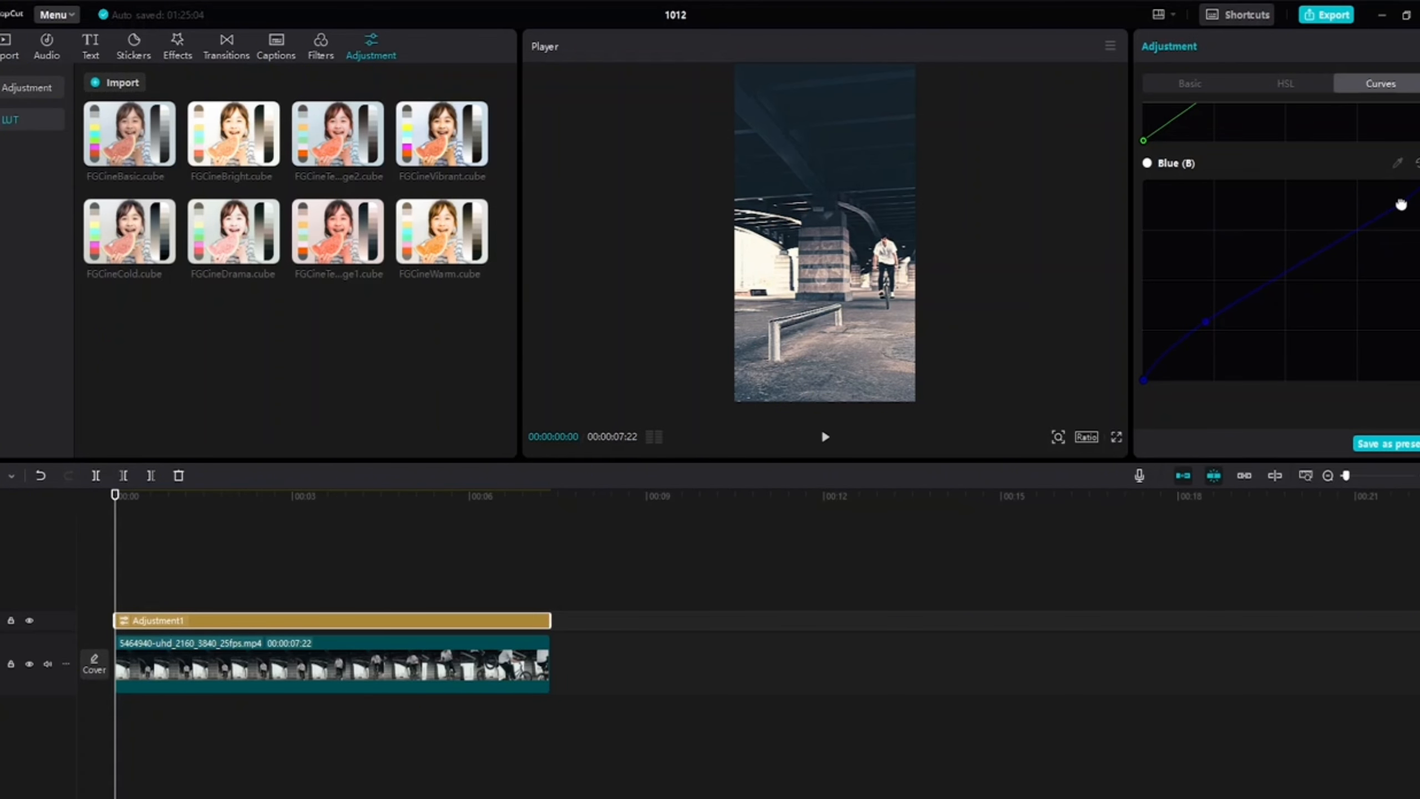
scroll(1252, 199, up, 6)
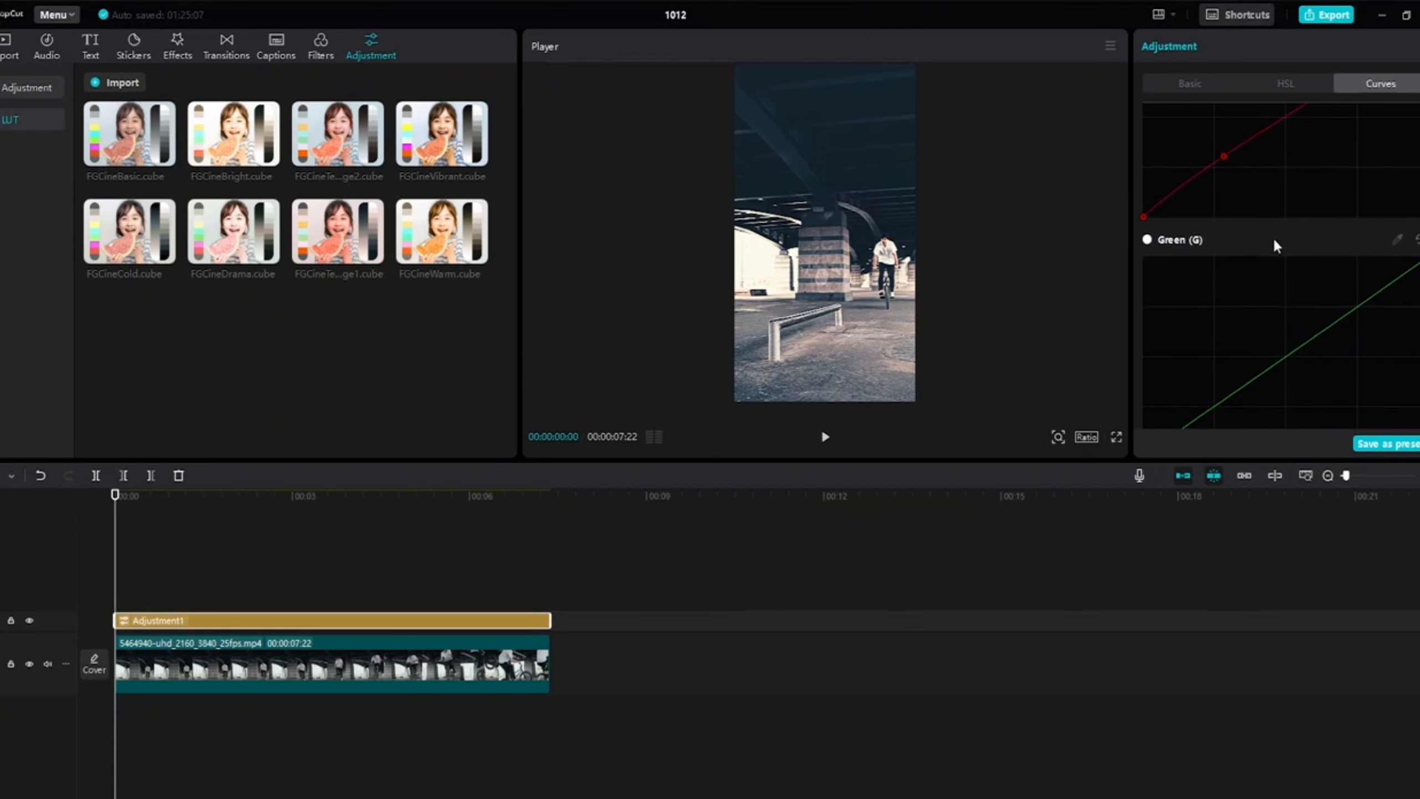
Play the graded clip through to its end and return the playhead to the start
click(825, 438)
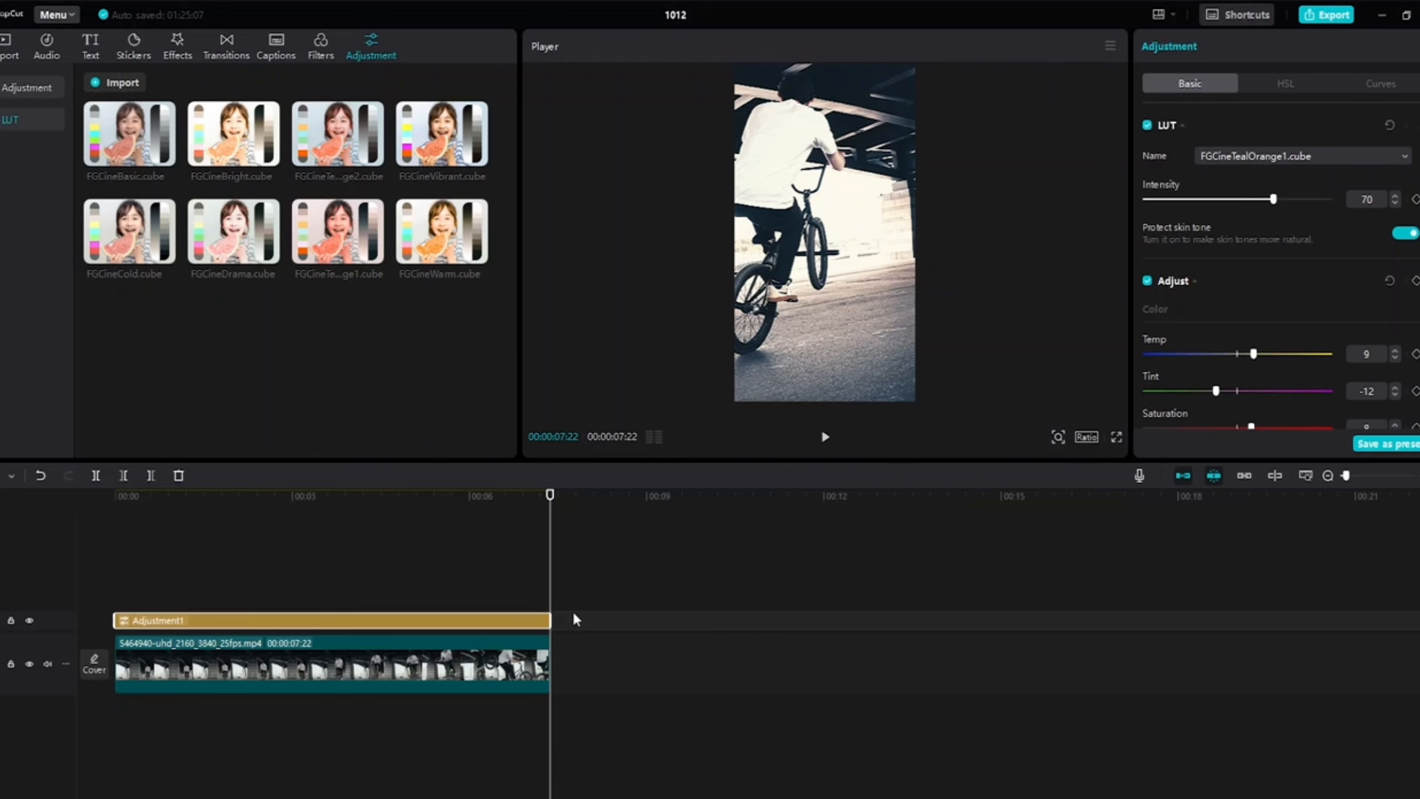
click(365, 674)
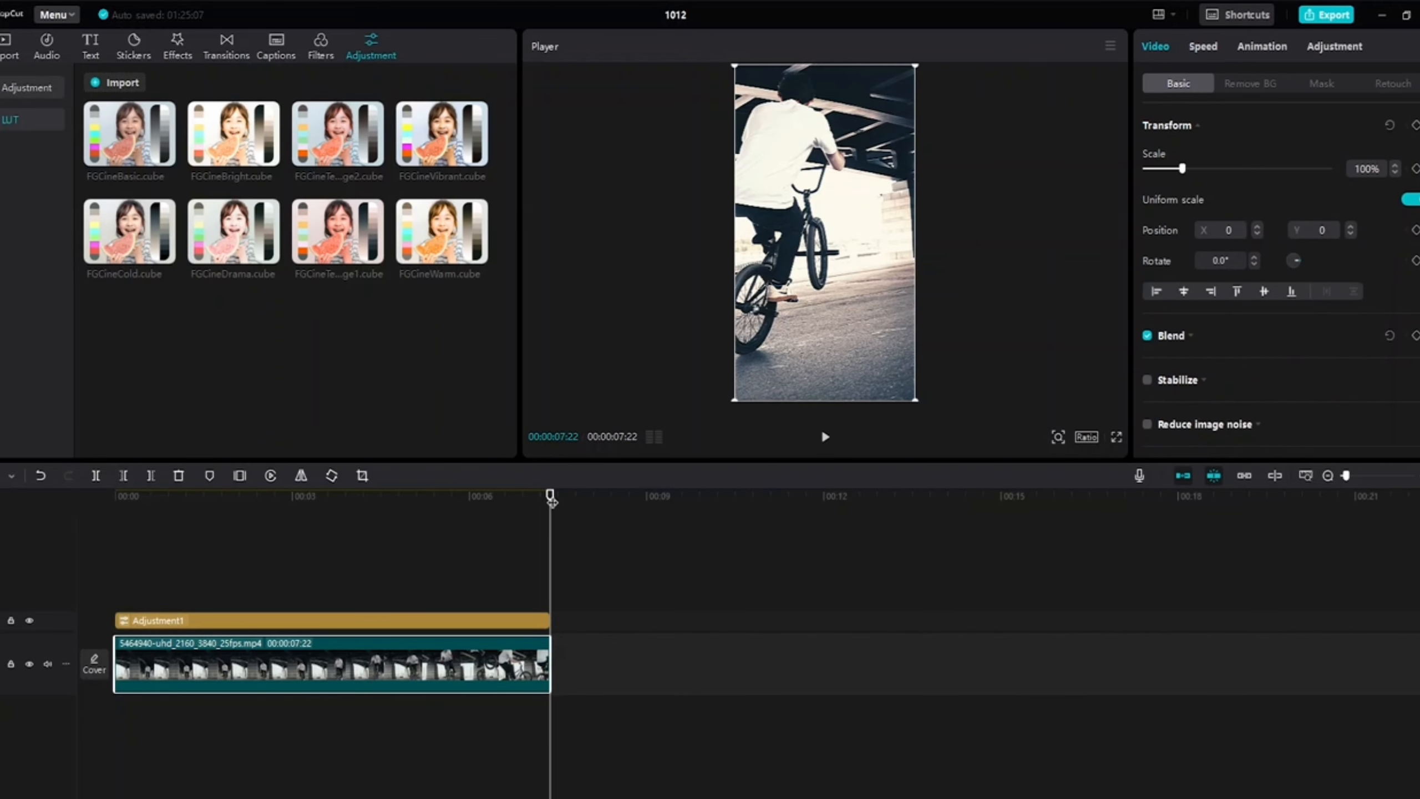
drag(552, 501, 114, 494)
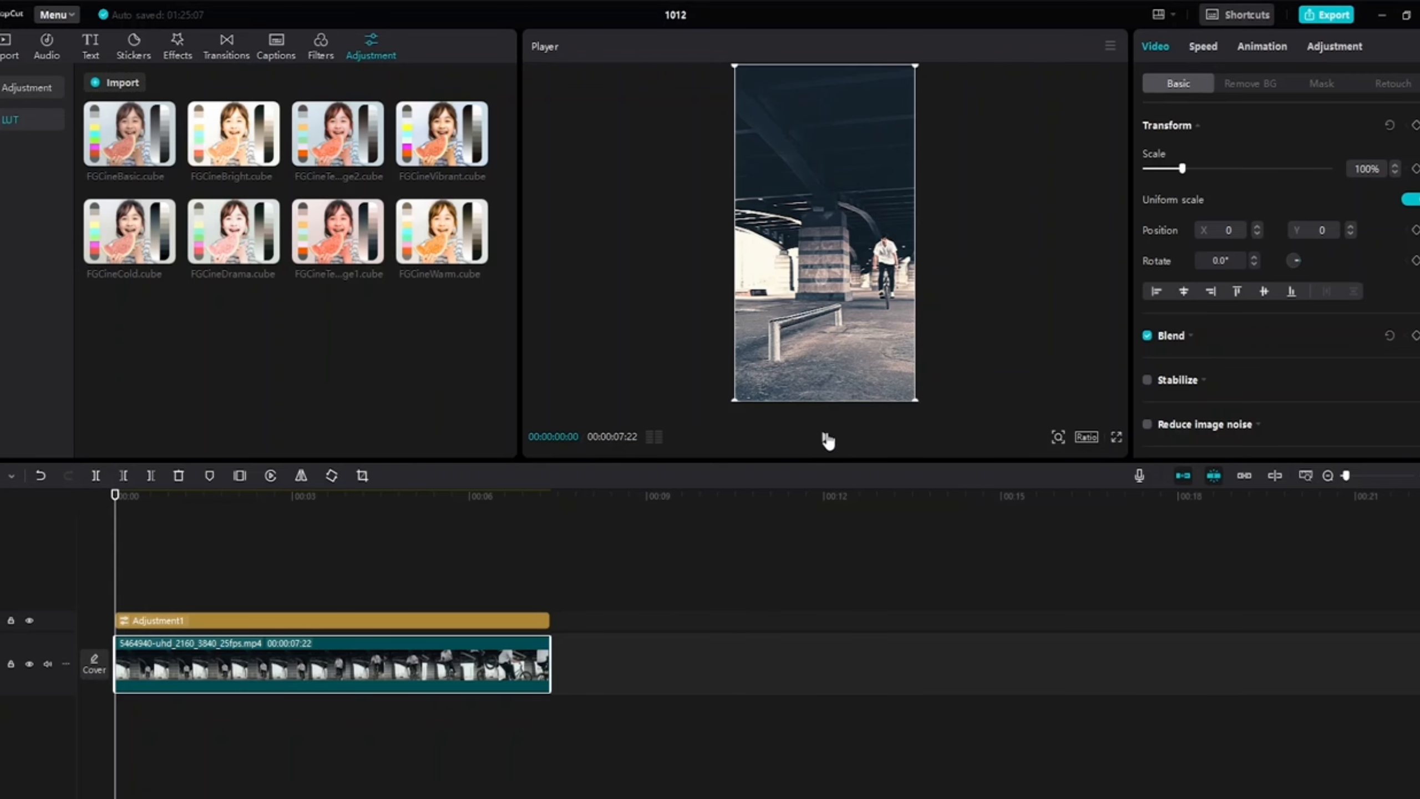
Split the video clip at about 00:00:05:29 and again at 00:00:06:24 to isolate the rider's jump
click(825, 442)
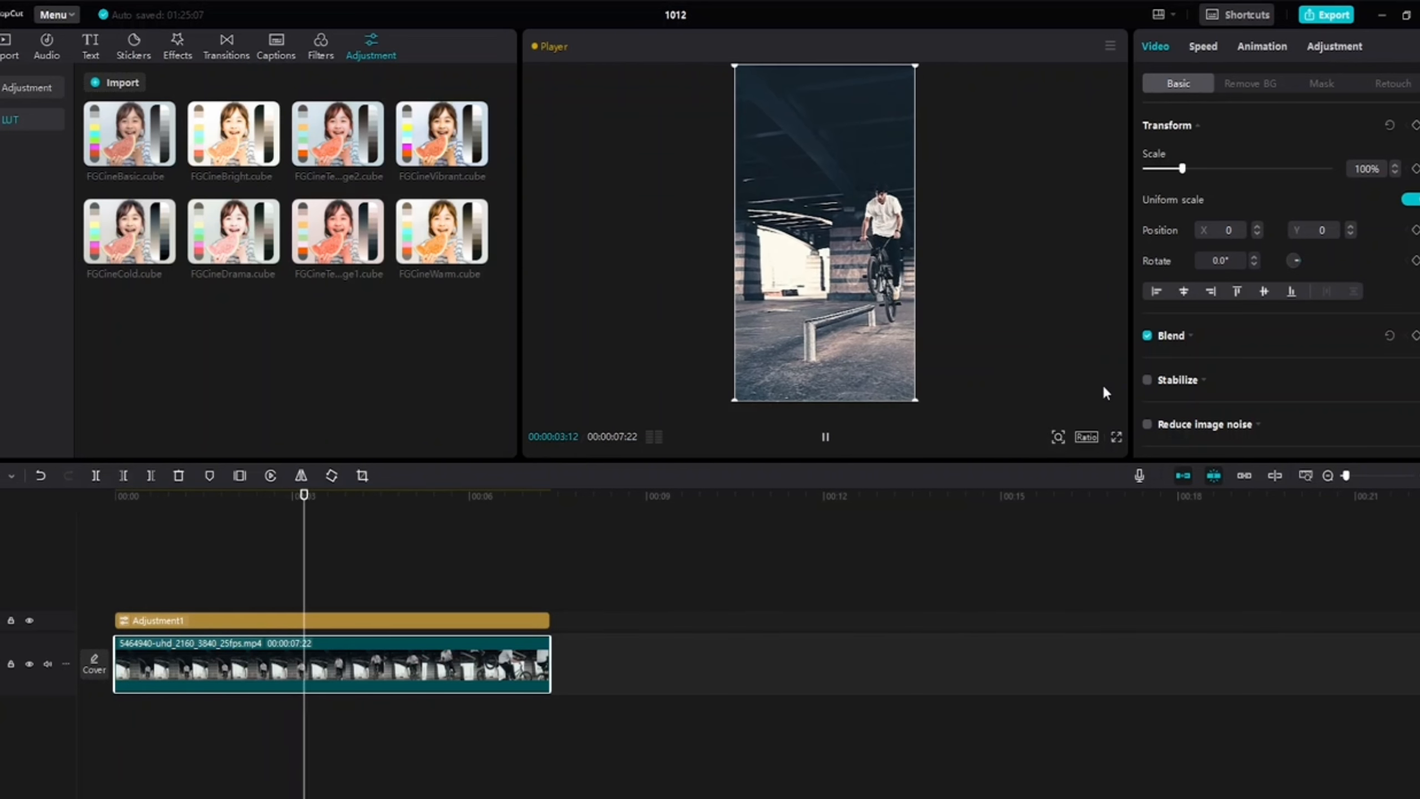
key(space)
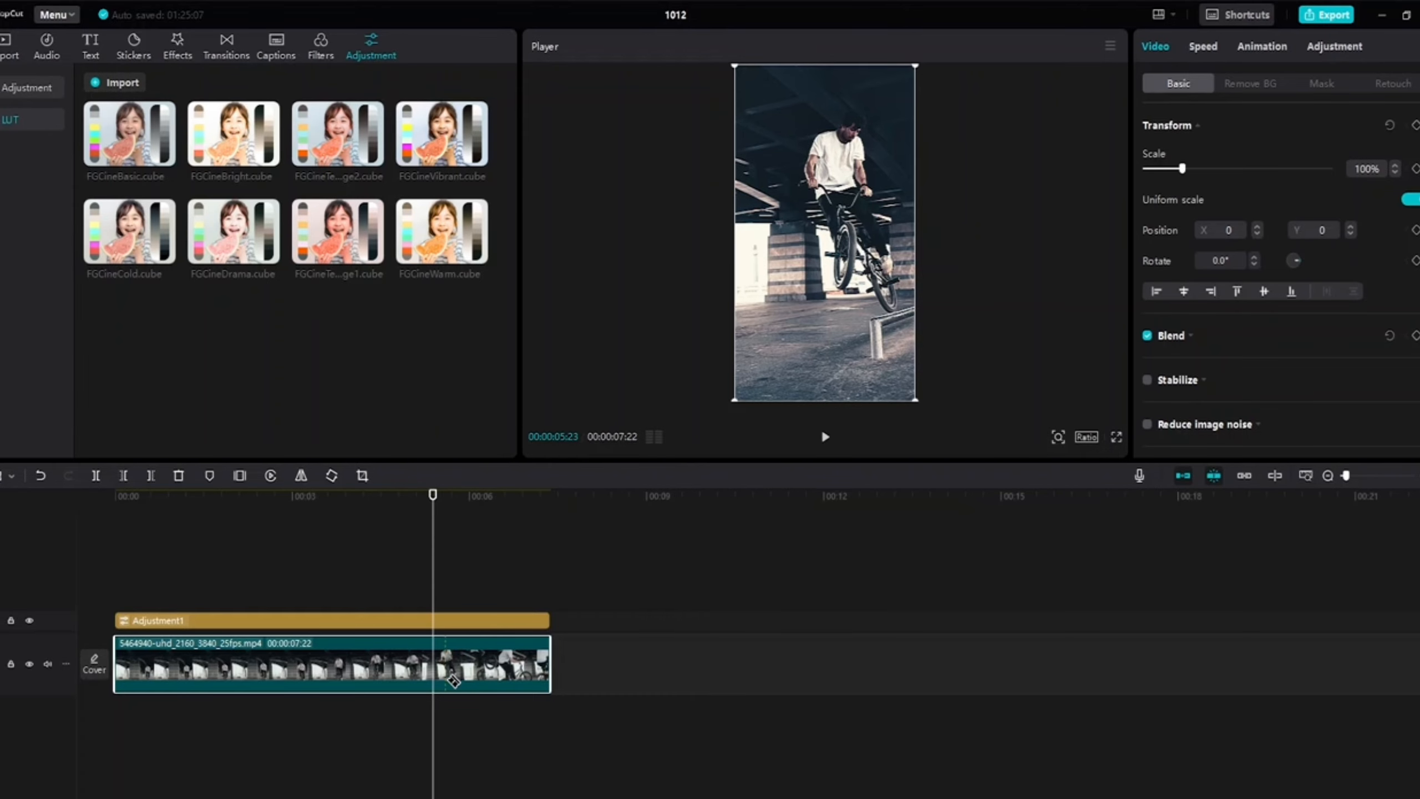
click(436, 679)
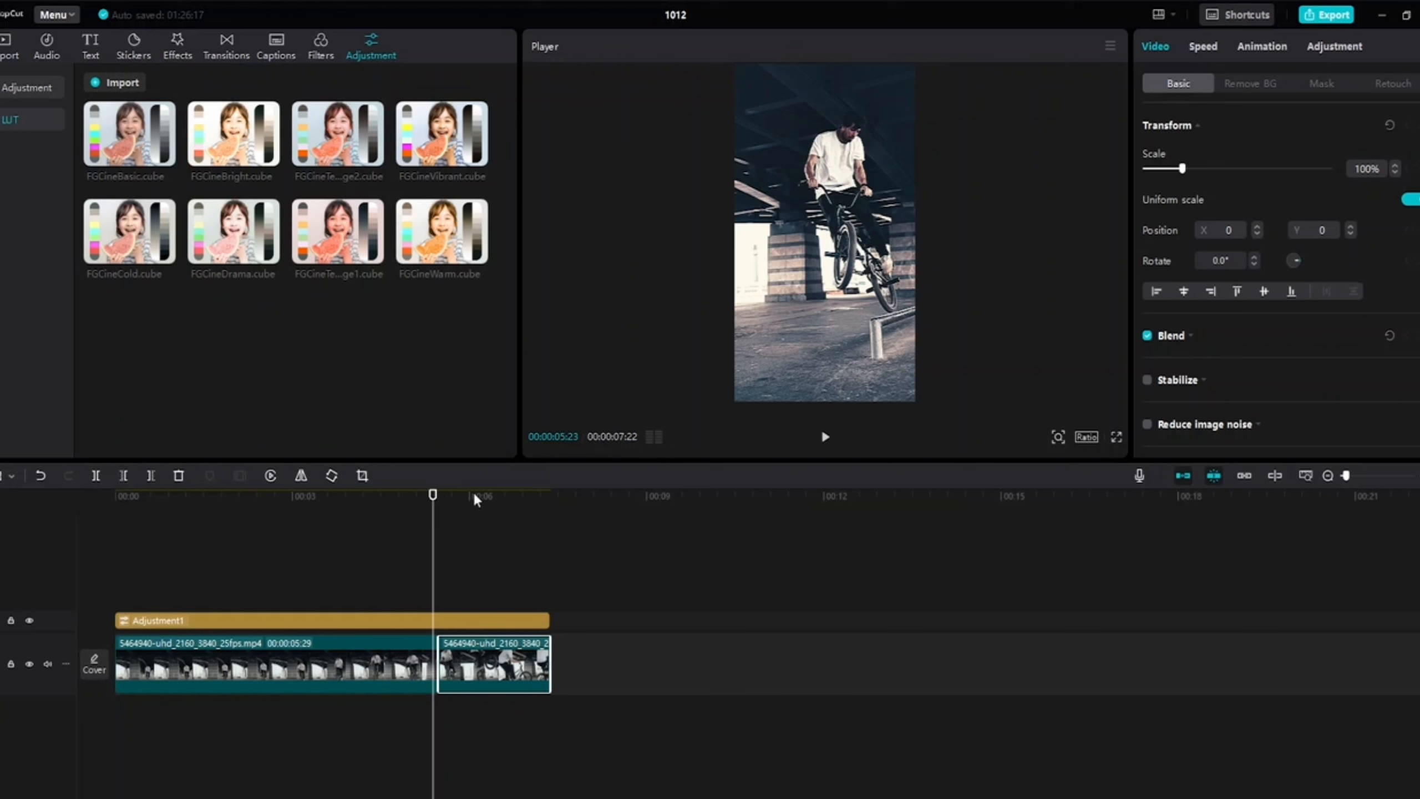
click(825, 437)
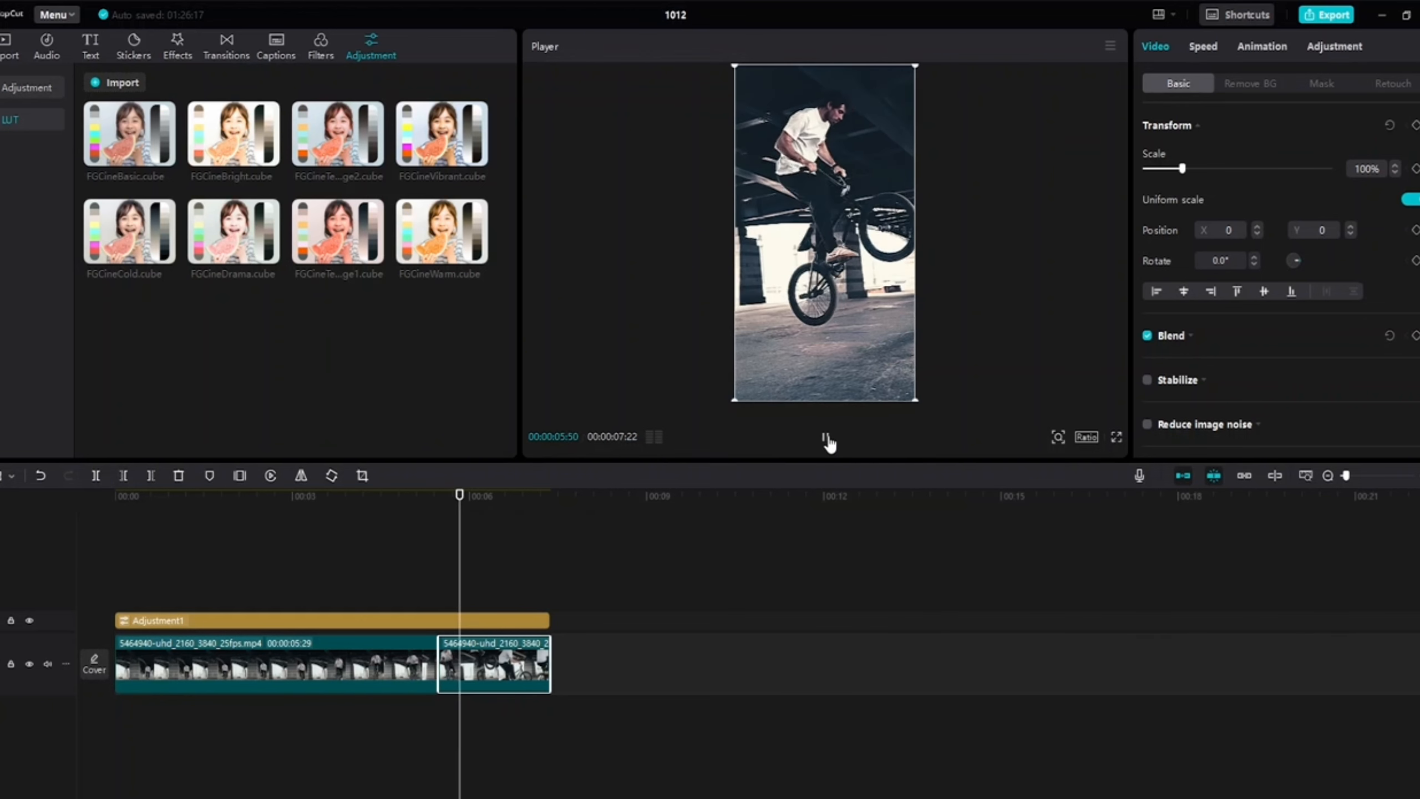
click(827, 438)
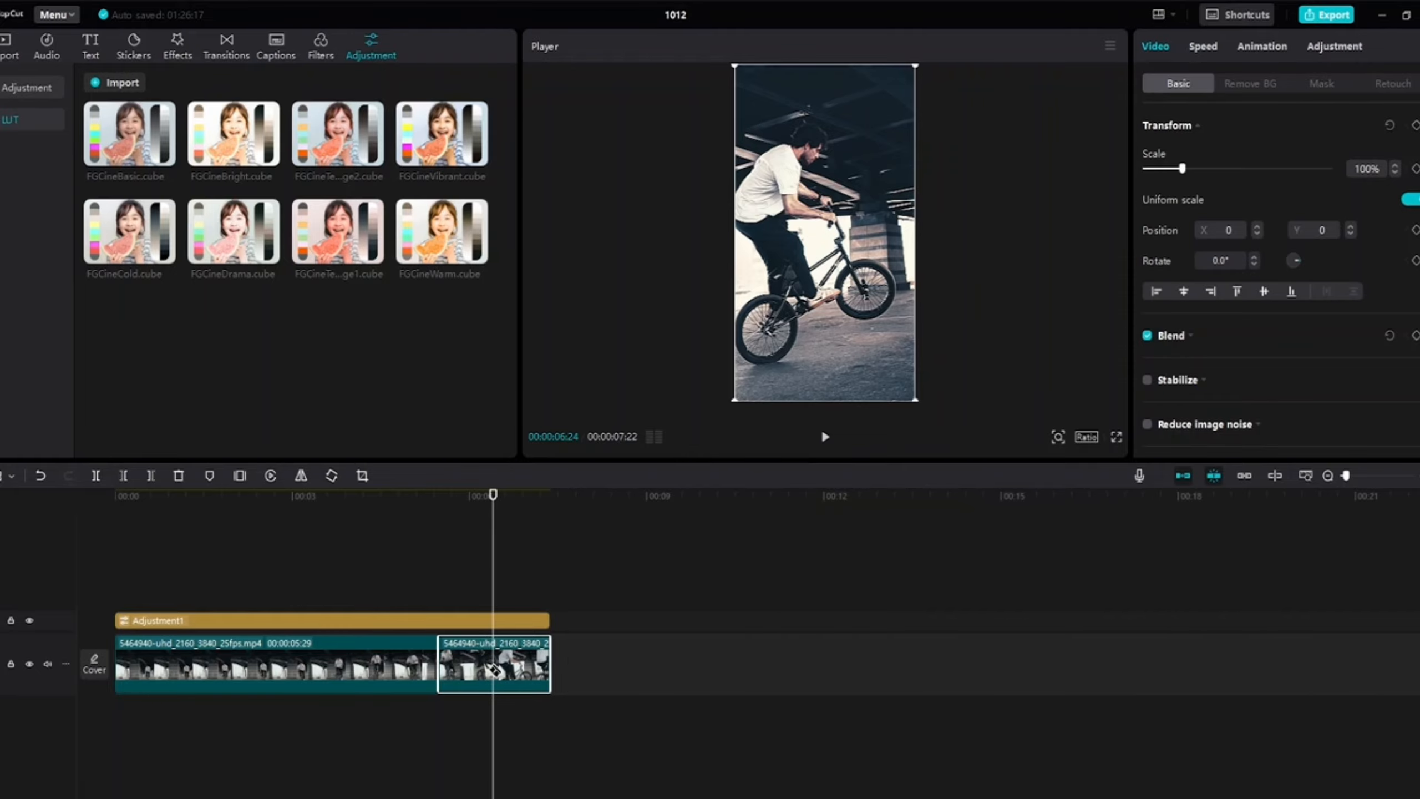
key(ctrl+b)
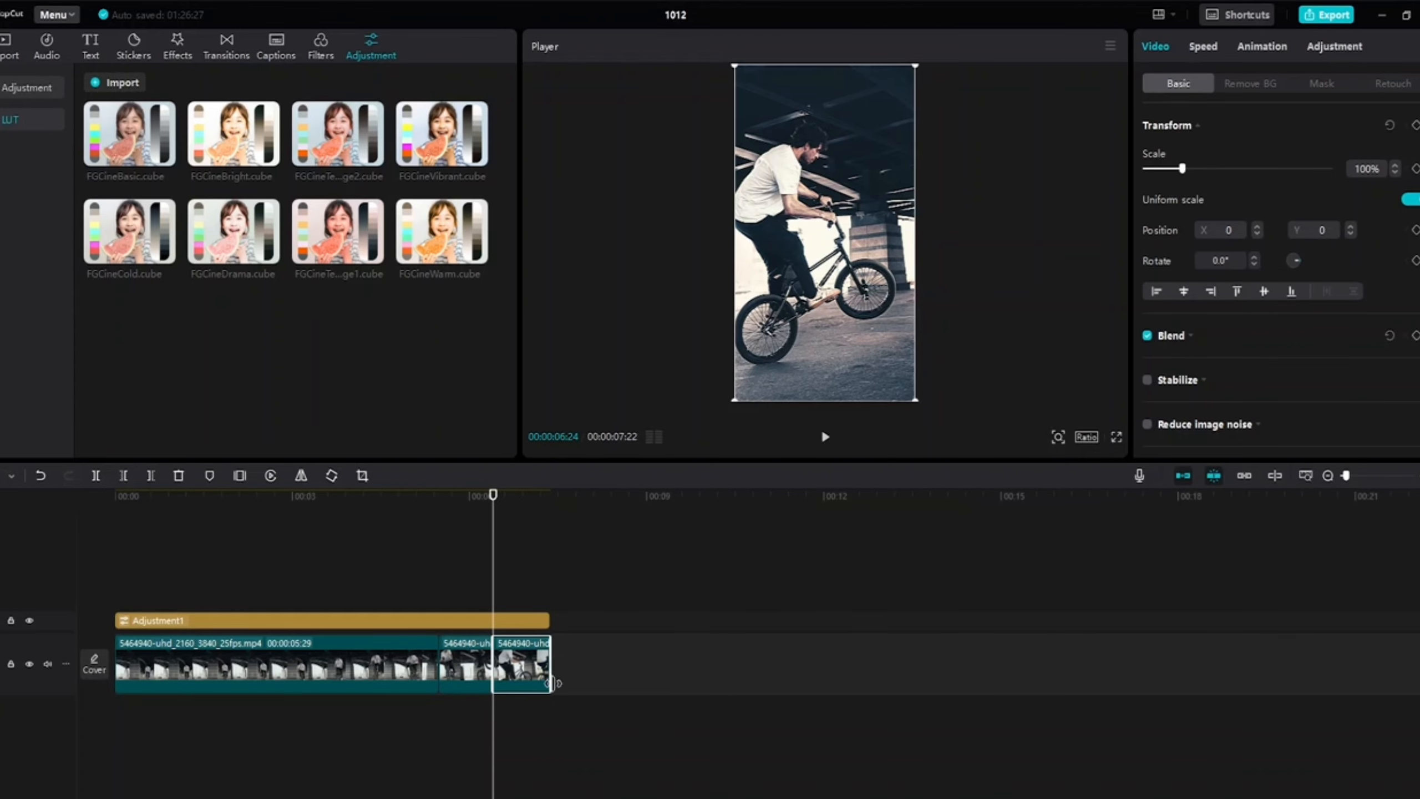
Copy the middle jump segment and paste the duplicate at the playhead
click(471, 664)
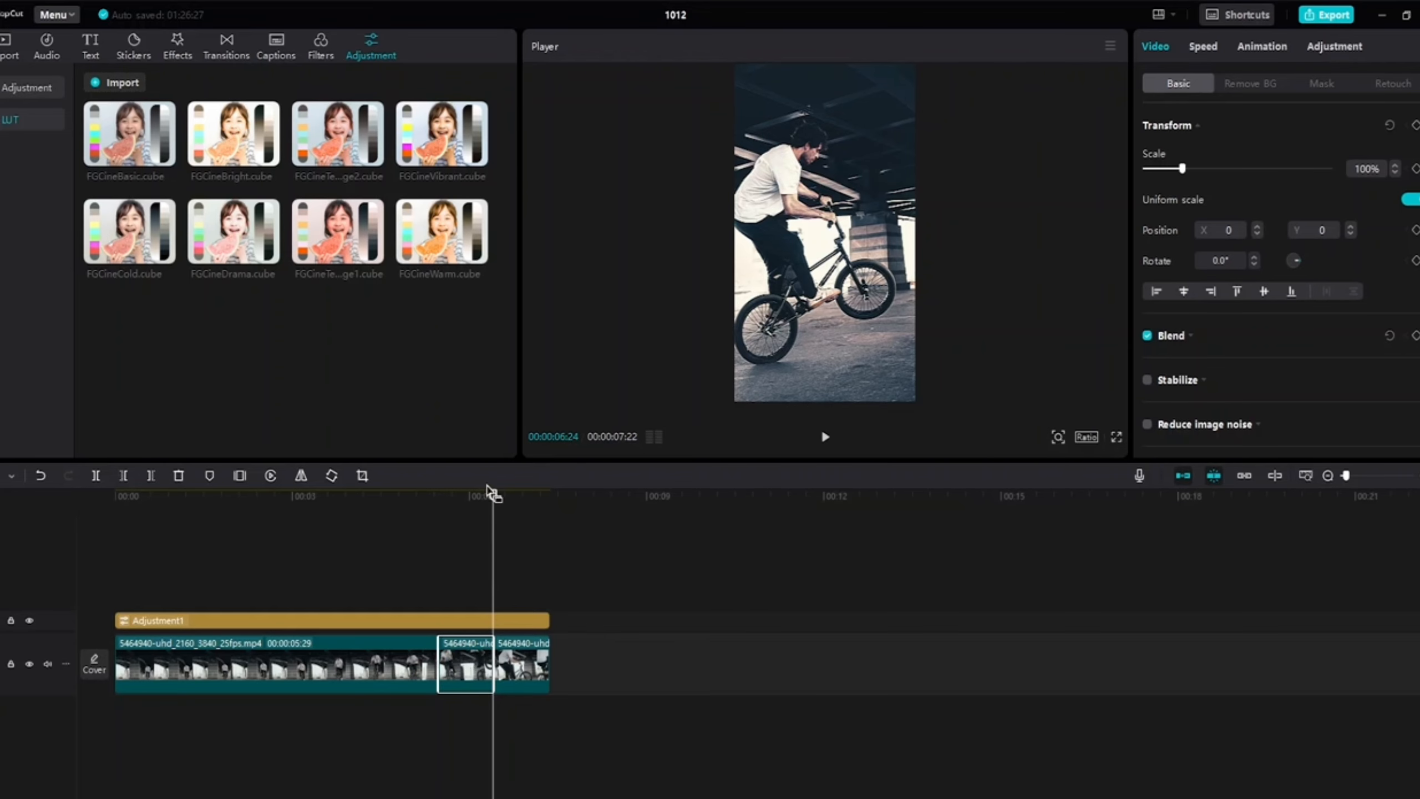
right_click(458, 664)
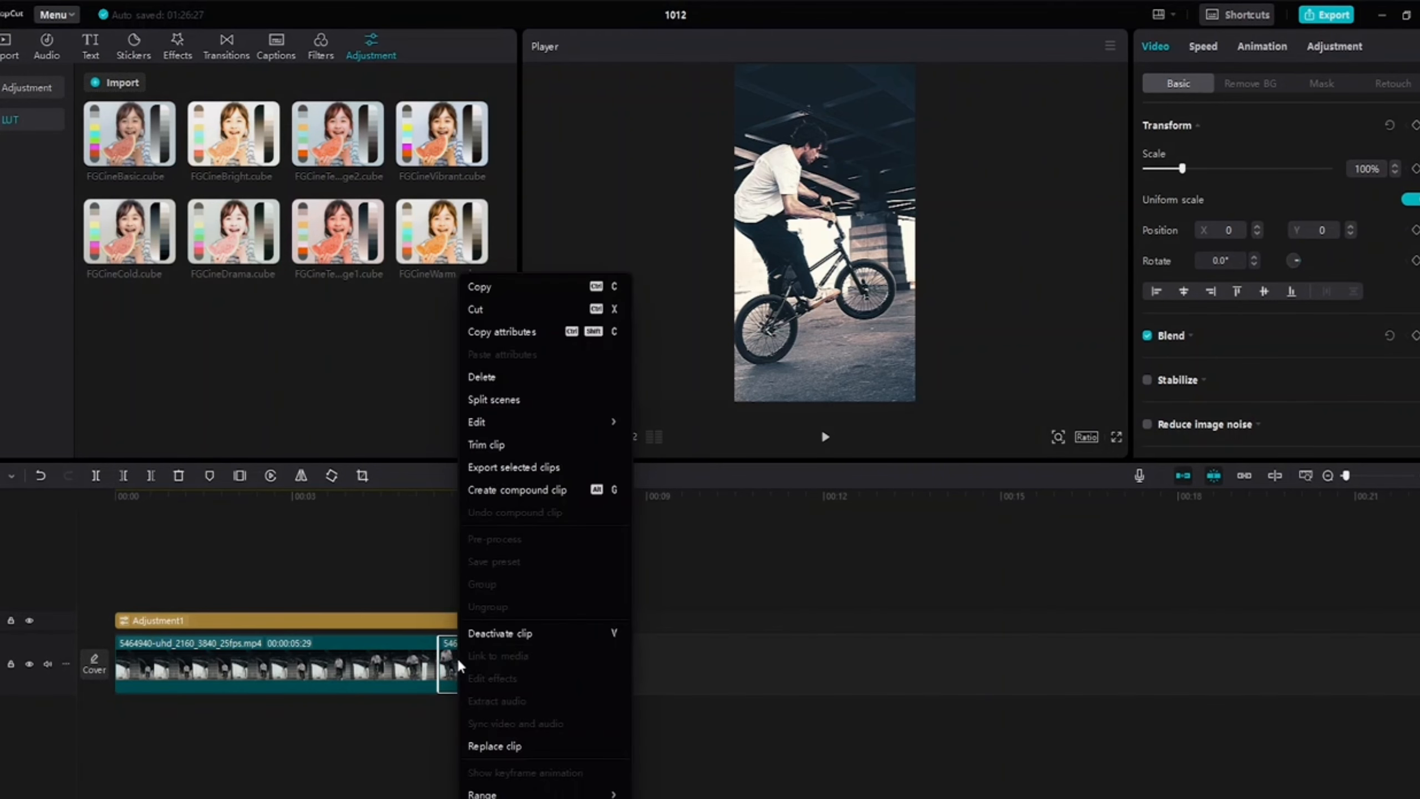
click(523, 286)
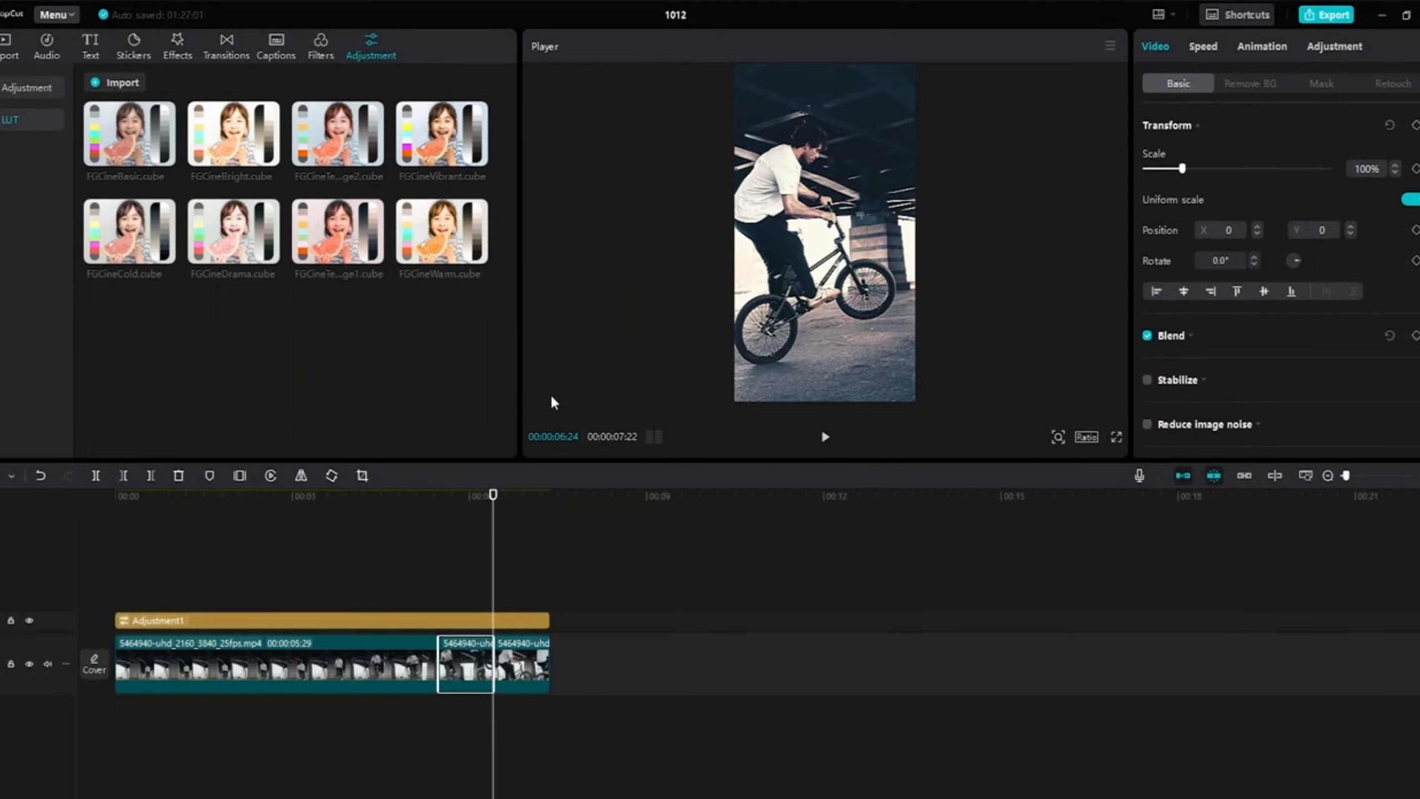
right_click(654, 653)
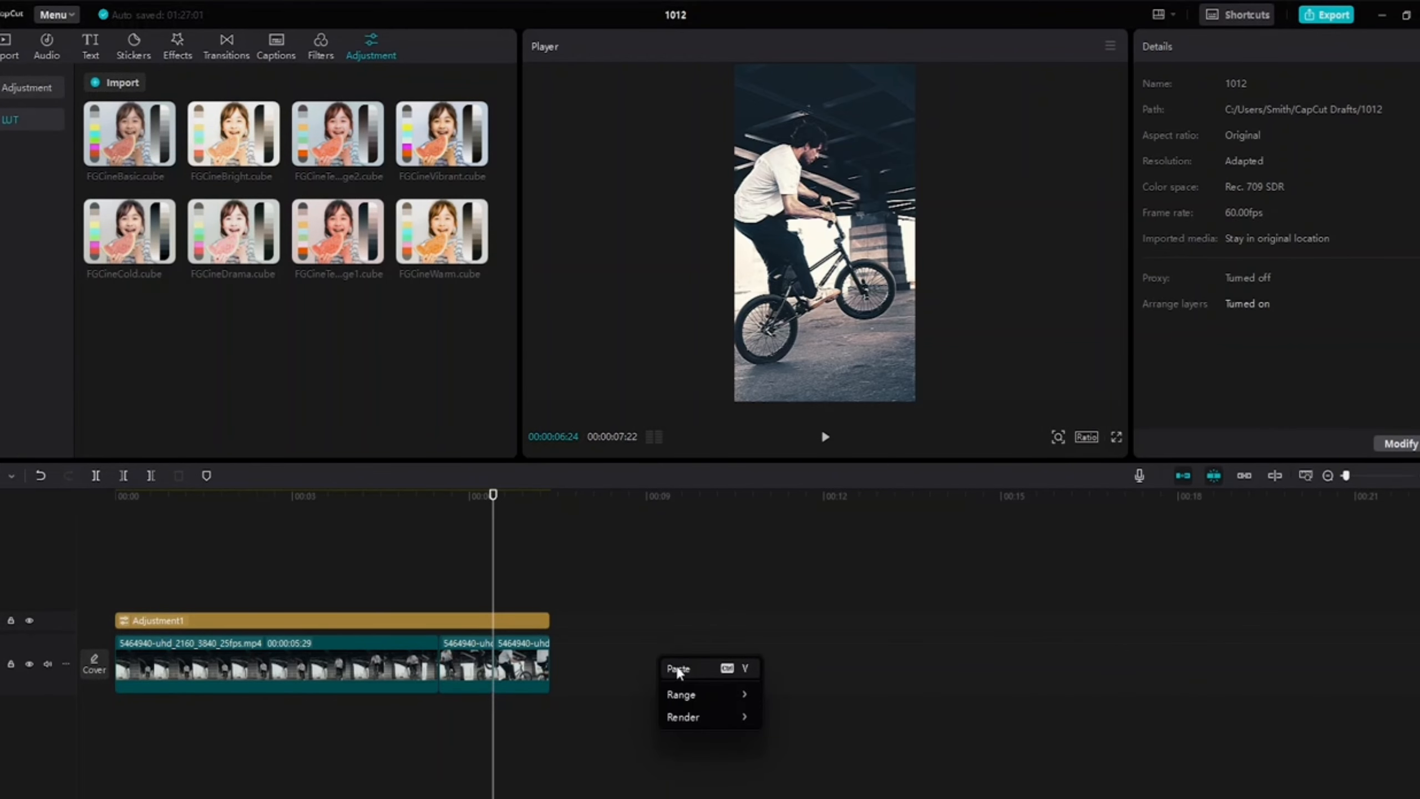
click(677, 669)
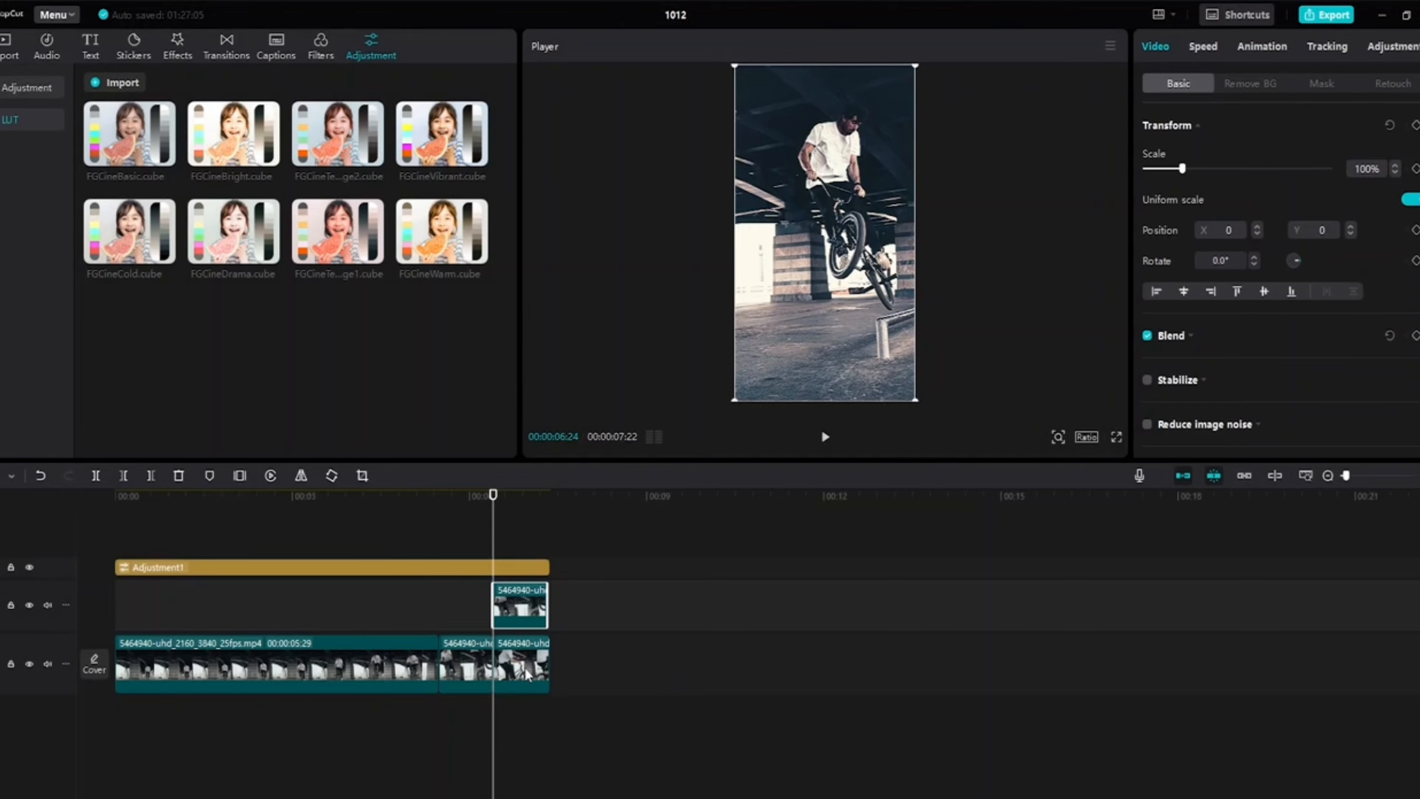
Turn off the main track magnet, move the last segment further along, and place the duplicate directly after the middle segment
drag(529, 674, 686, 666)
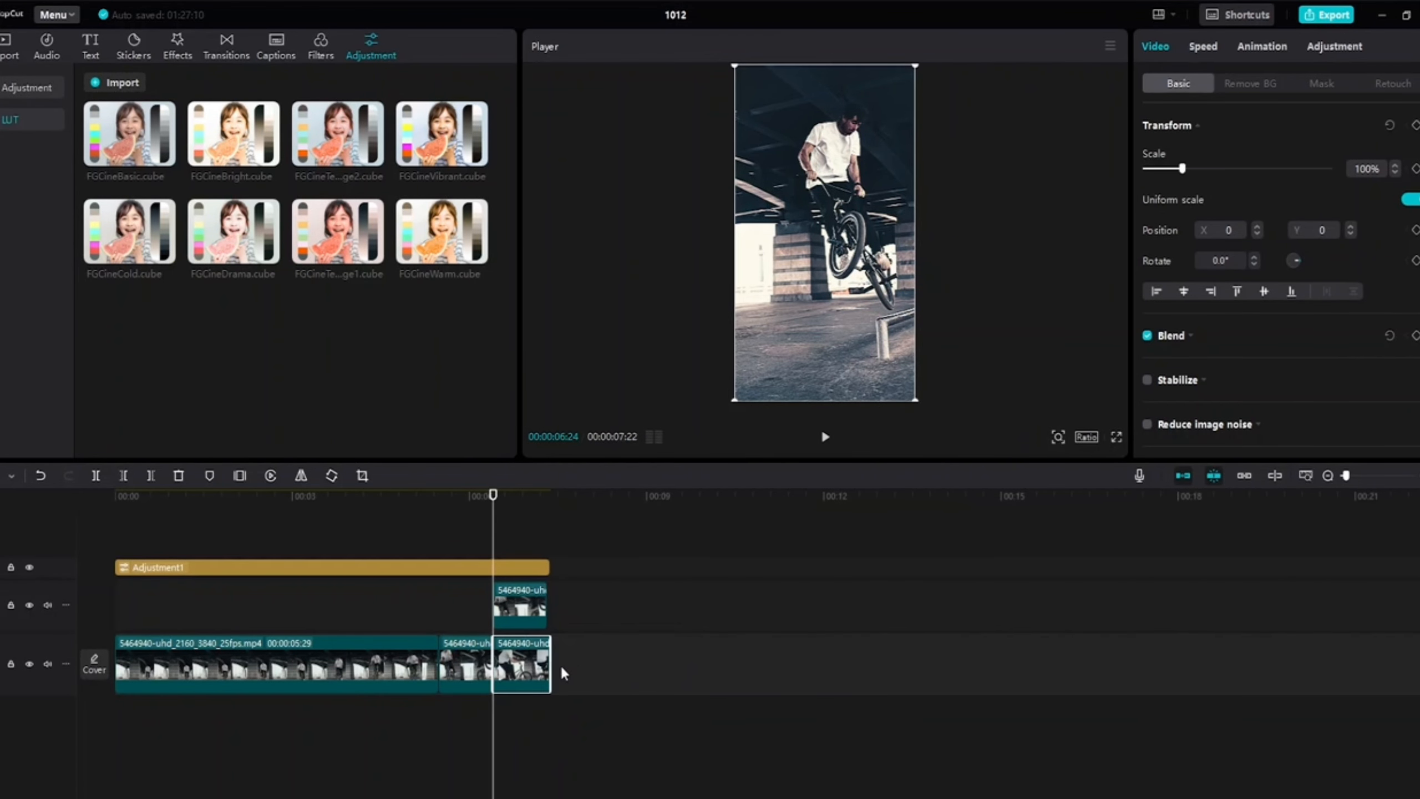
click(1183, 474)
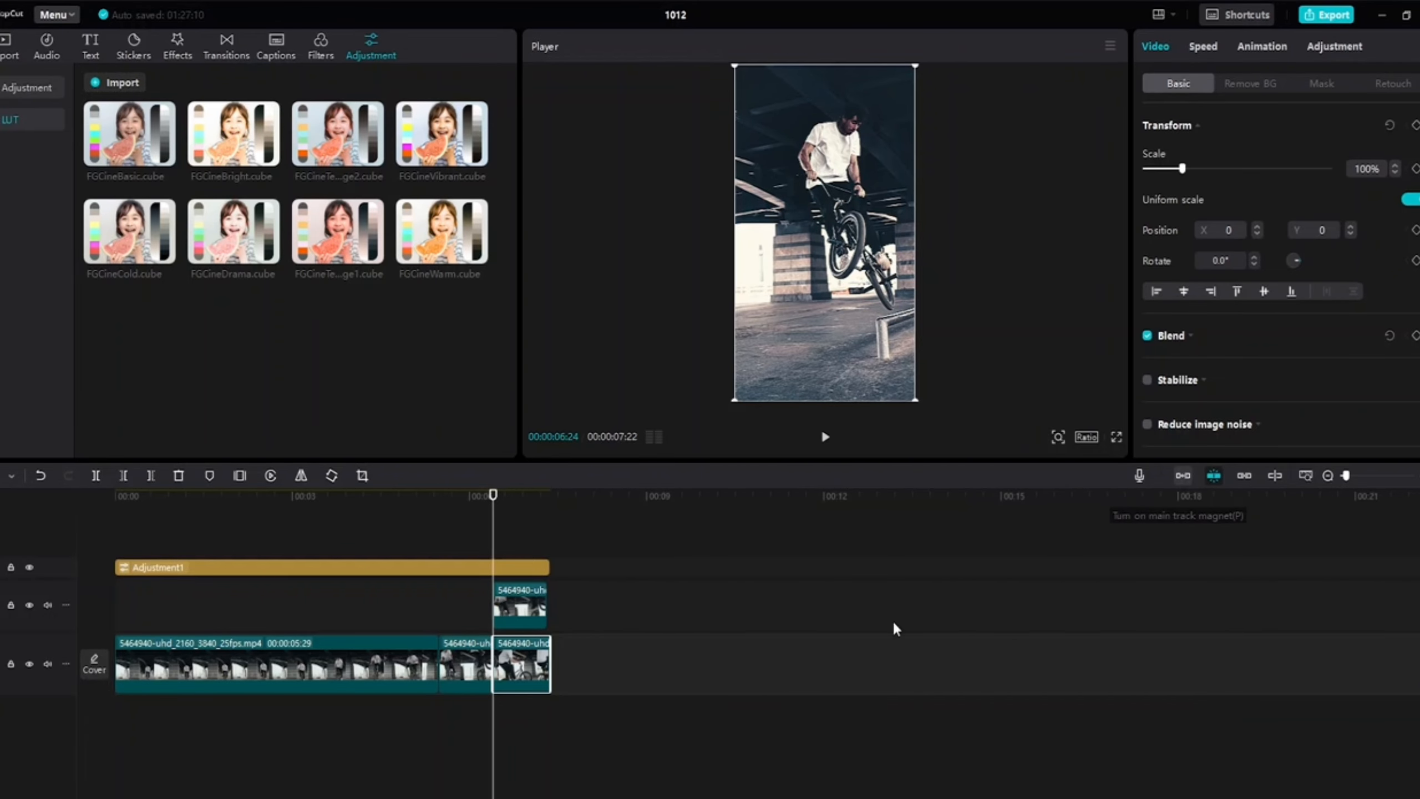
drag(545, 665, 797, 663)
drag(514, 613, 522, 660)
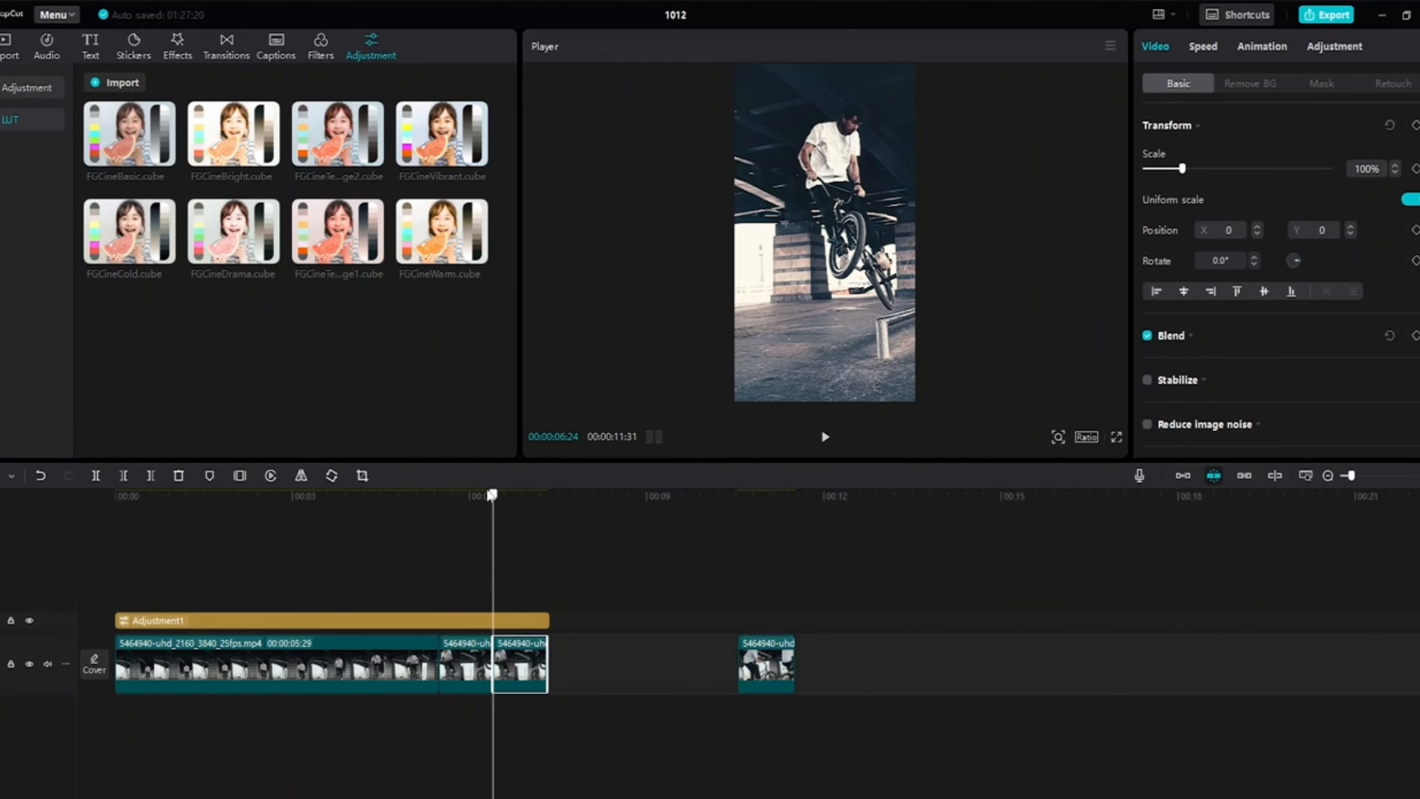
Preview the joined segments and reverse the duplicated jump segment
drag(492, 495, 356, 494)
key(space)
key(space)
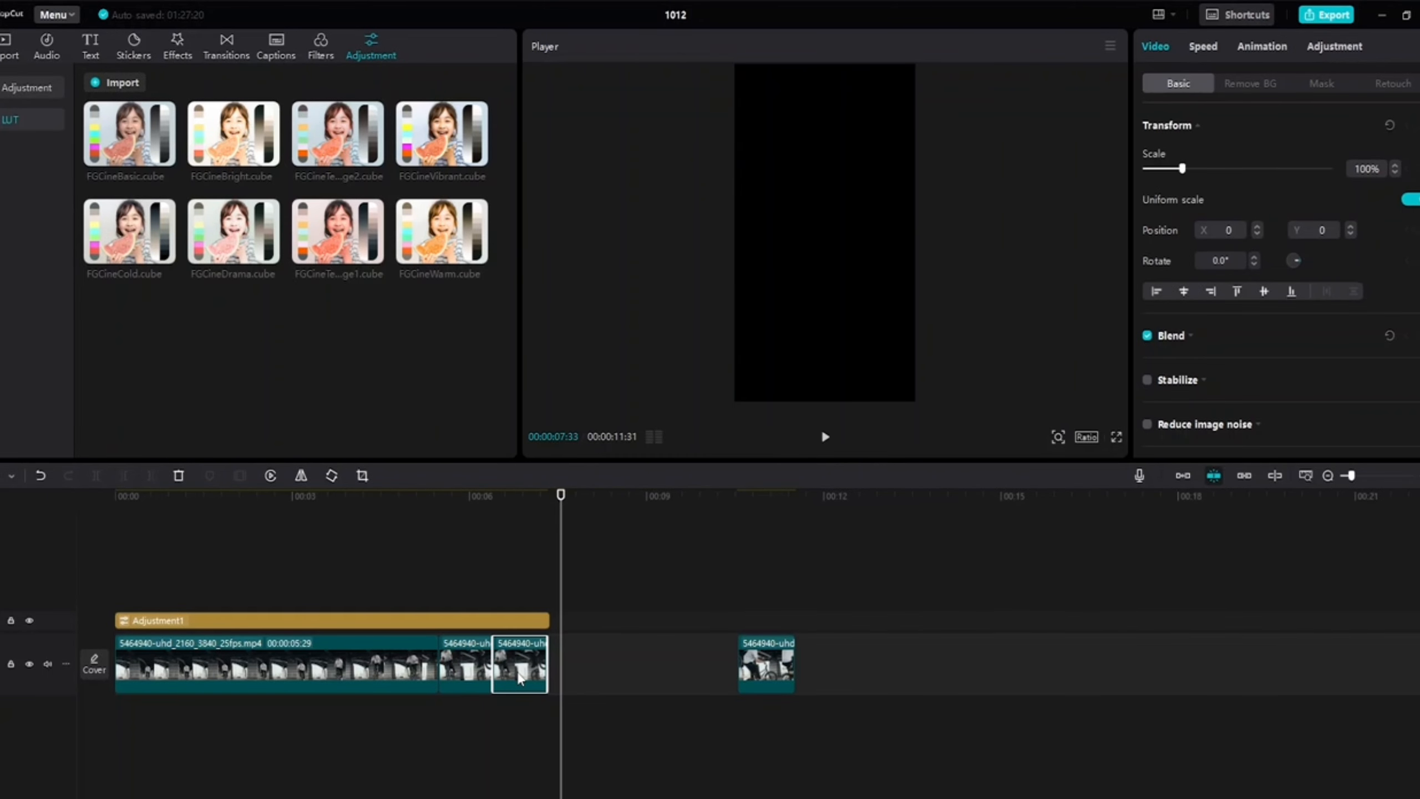
right_click(519, 678)
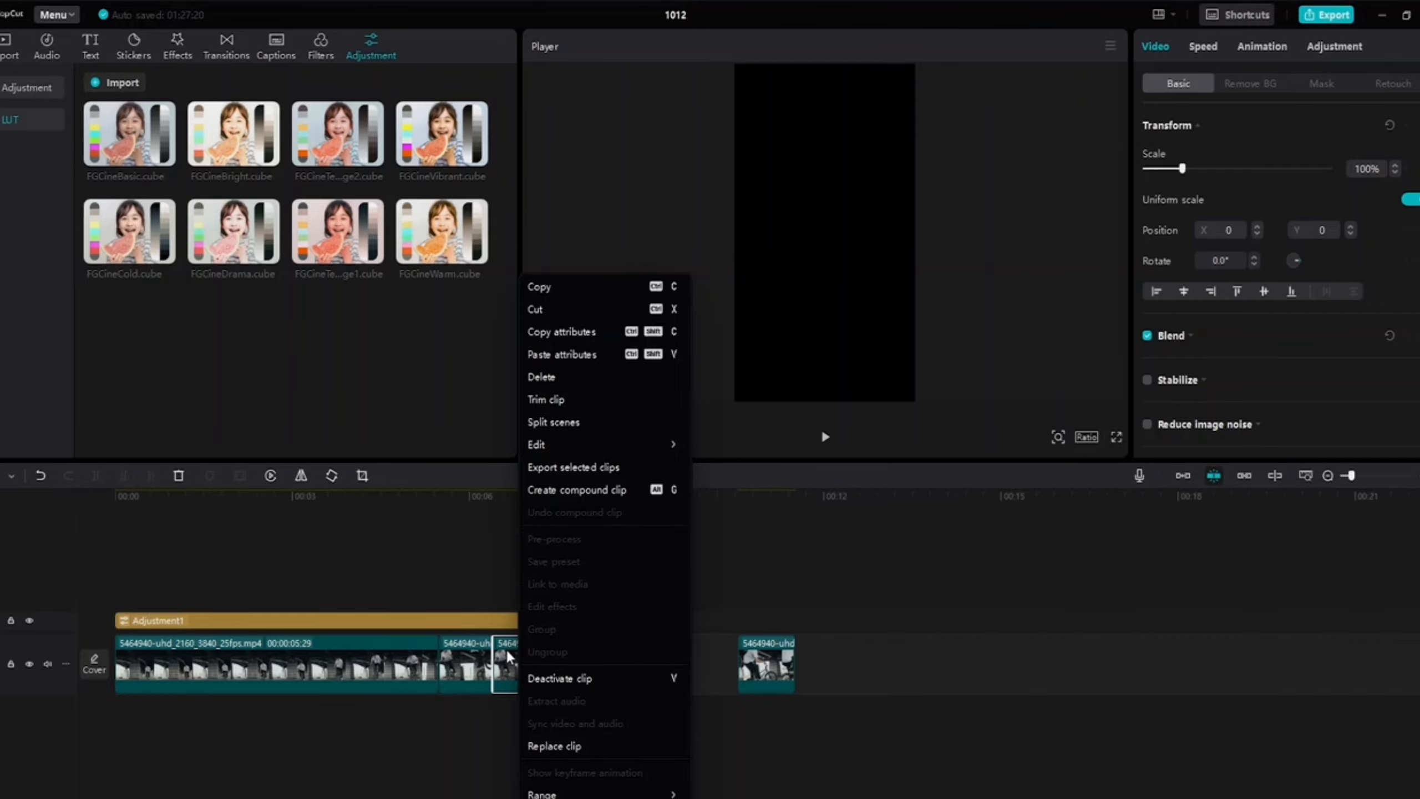
mouse_move(563, 440)
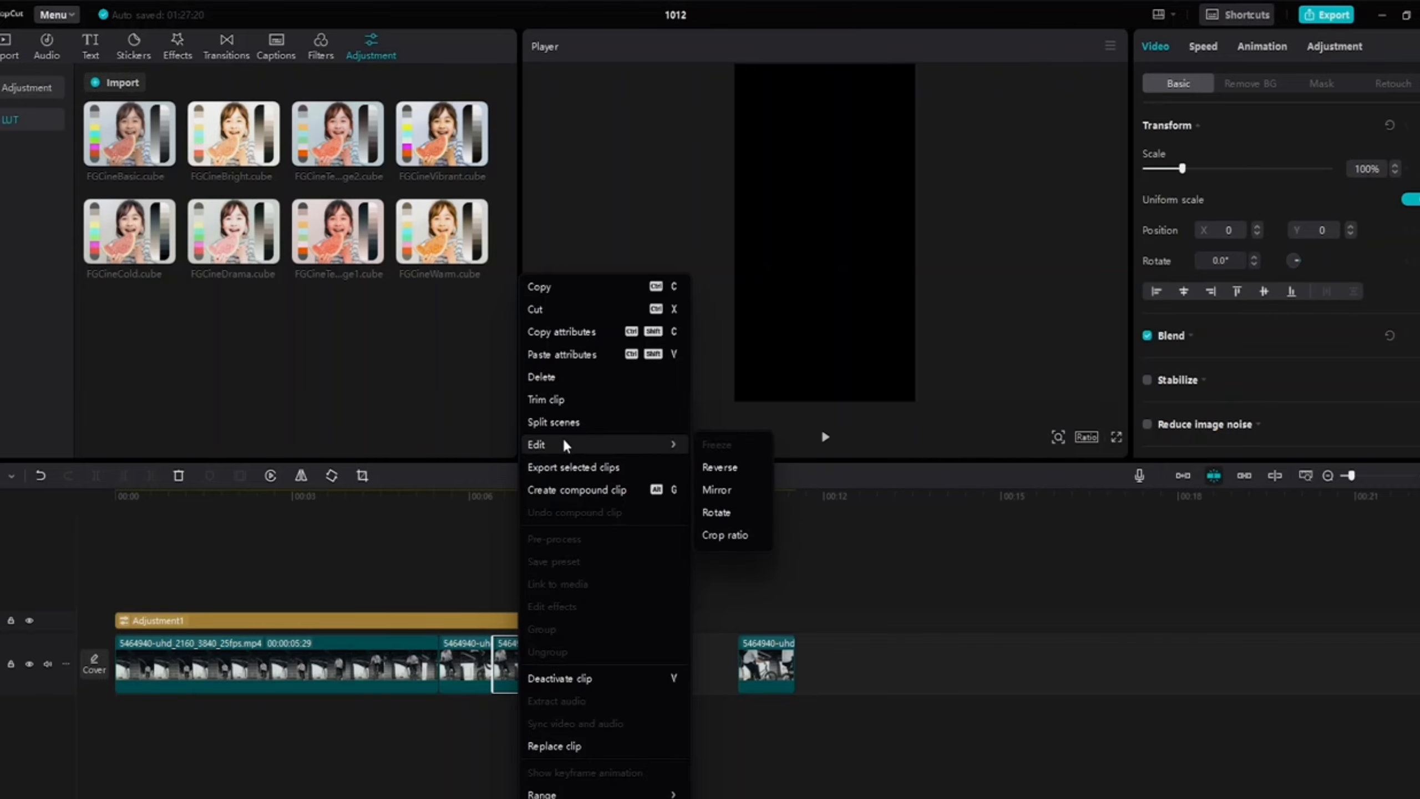
click(736, 466)
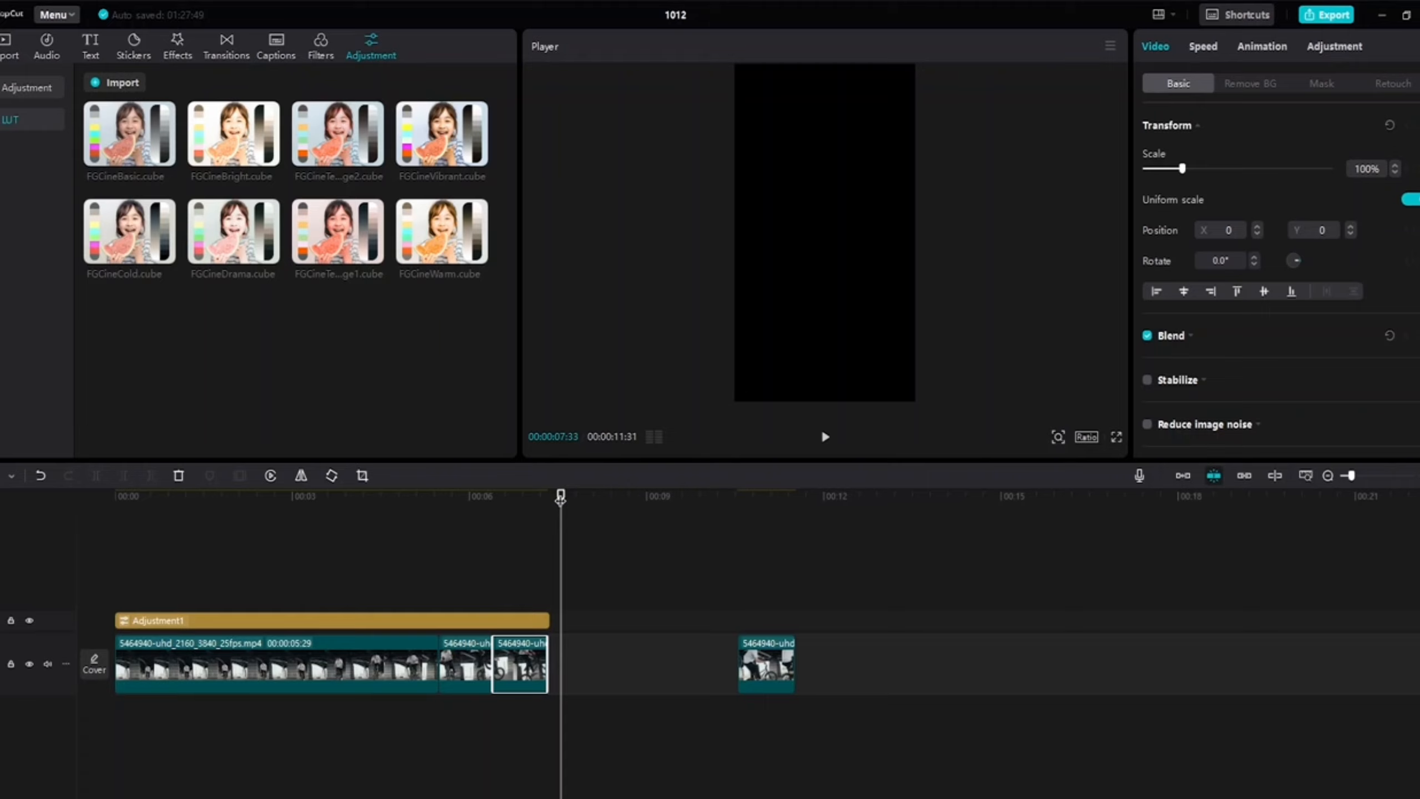
Copy the forward jump segment, paste it in the gap before the last segment, and place it directly after the reversed segment
drag(560, 496, 350, 518)
key(space)
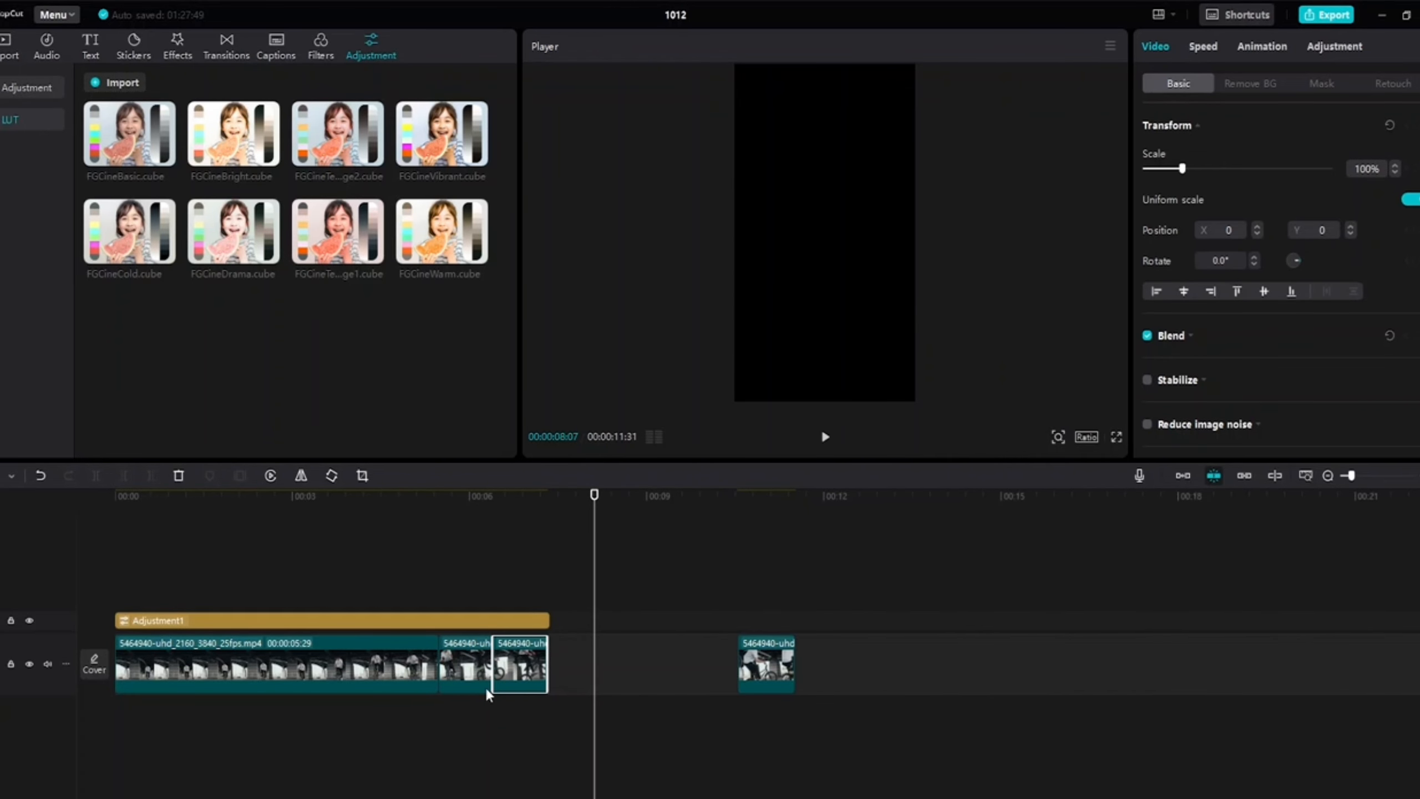
click(469, 673)
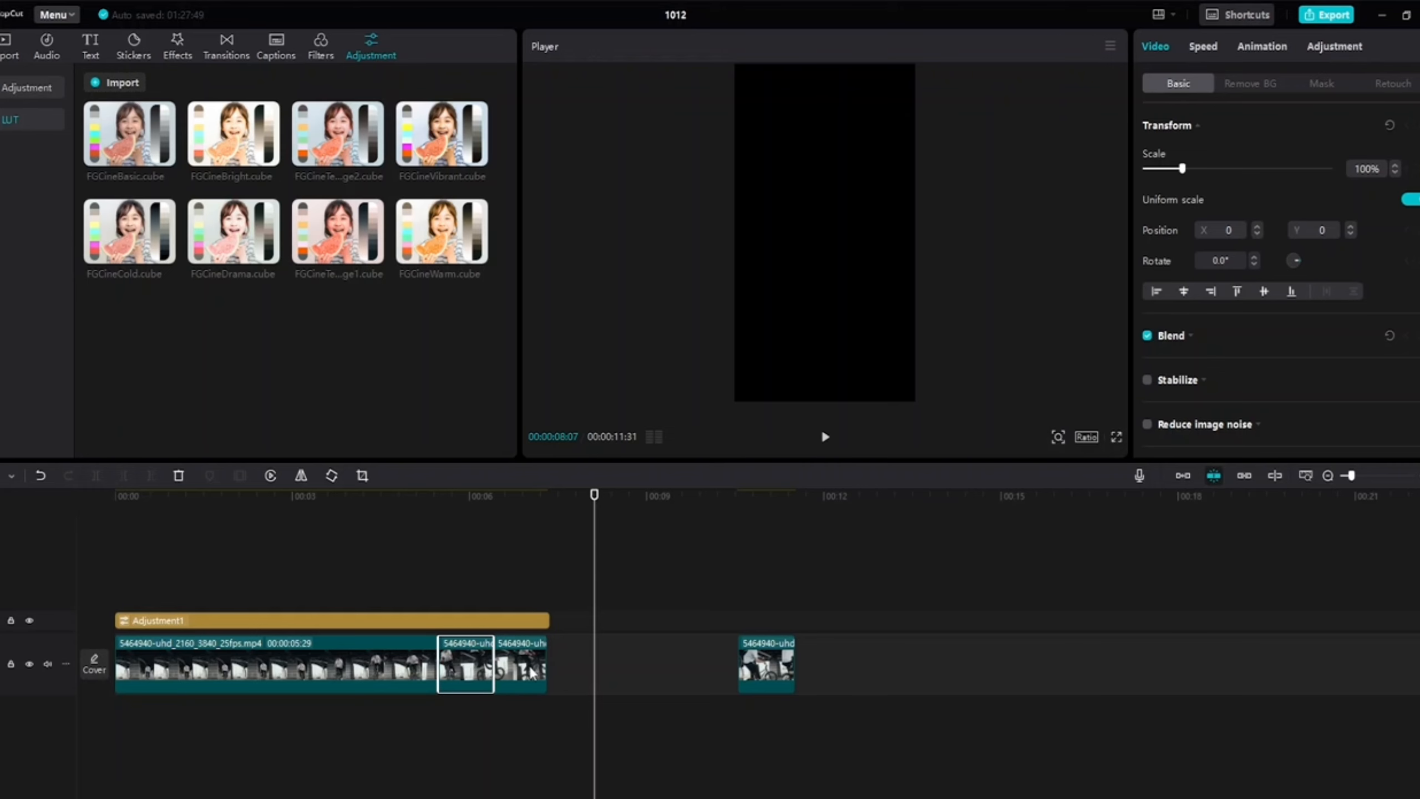
right_click(471, 674)
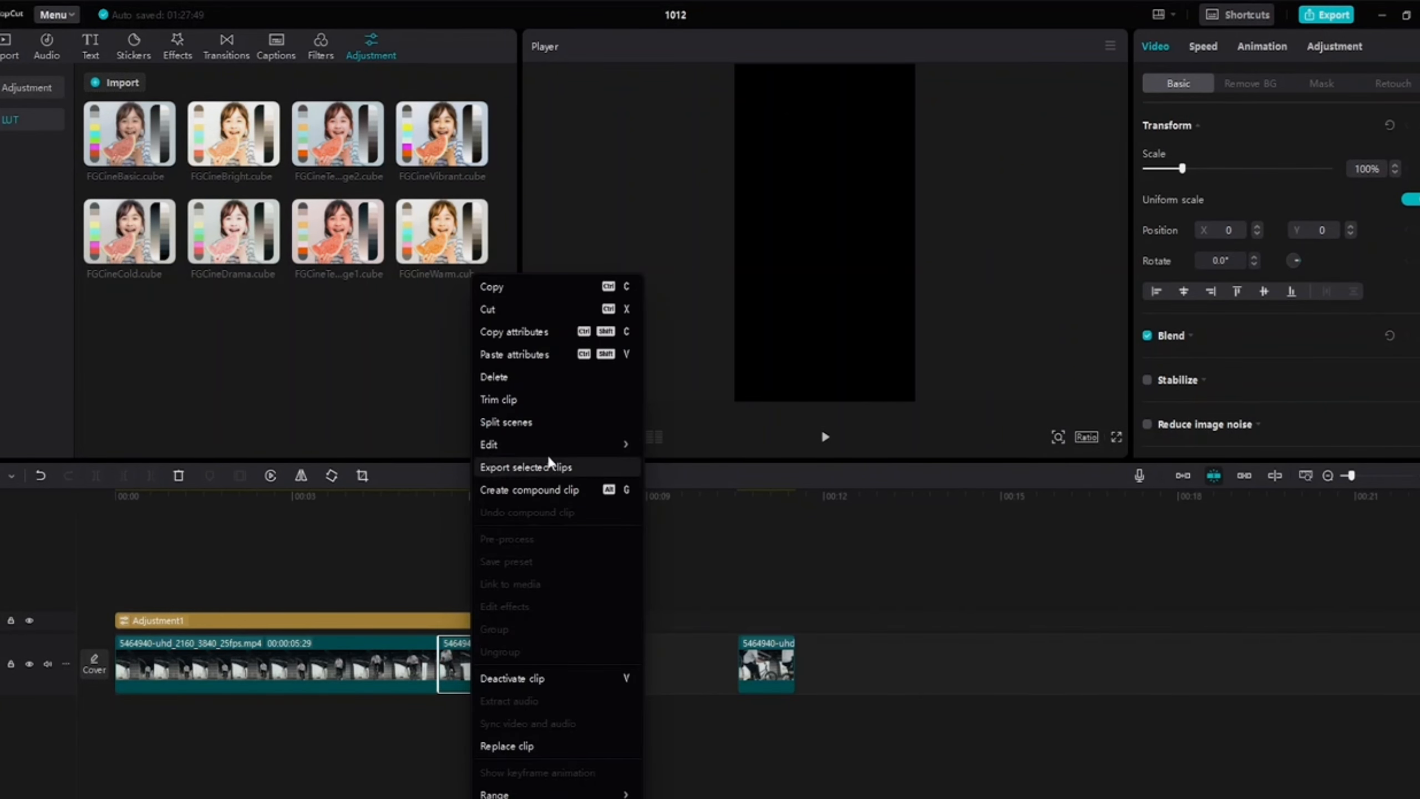
mouse_move(546, 447)
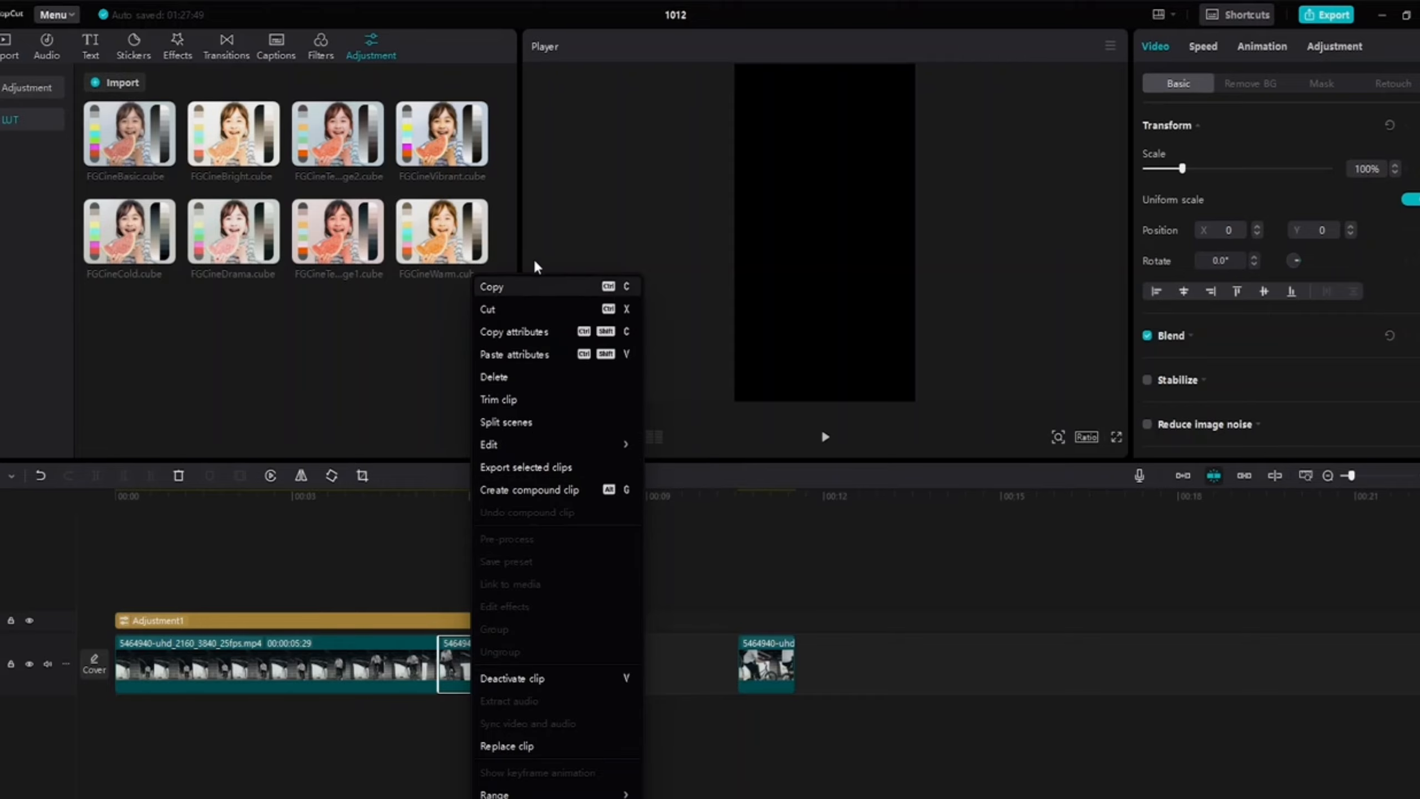
click(522, 290)
click(604, 651)
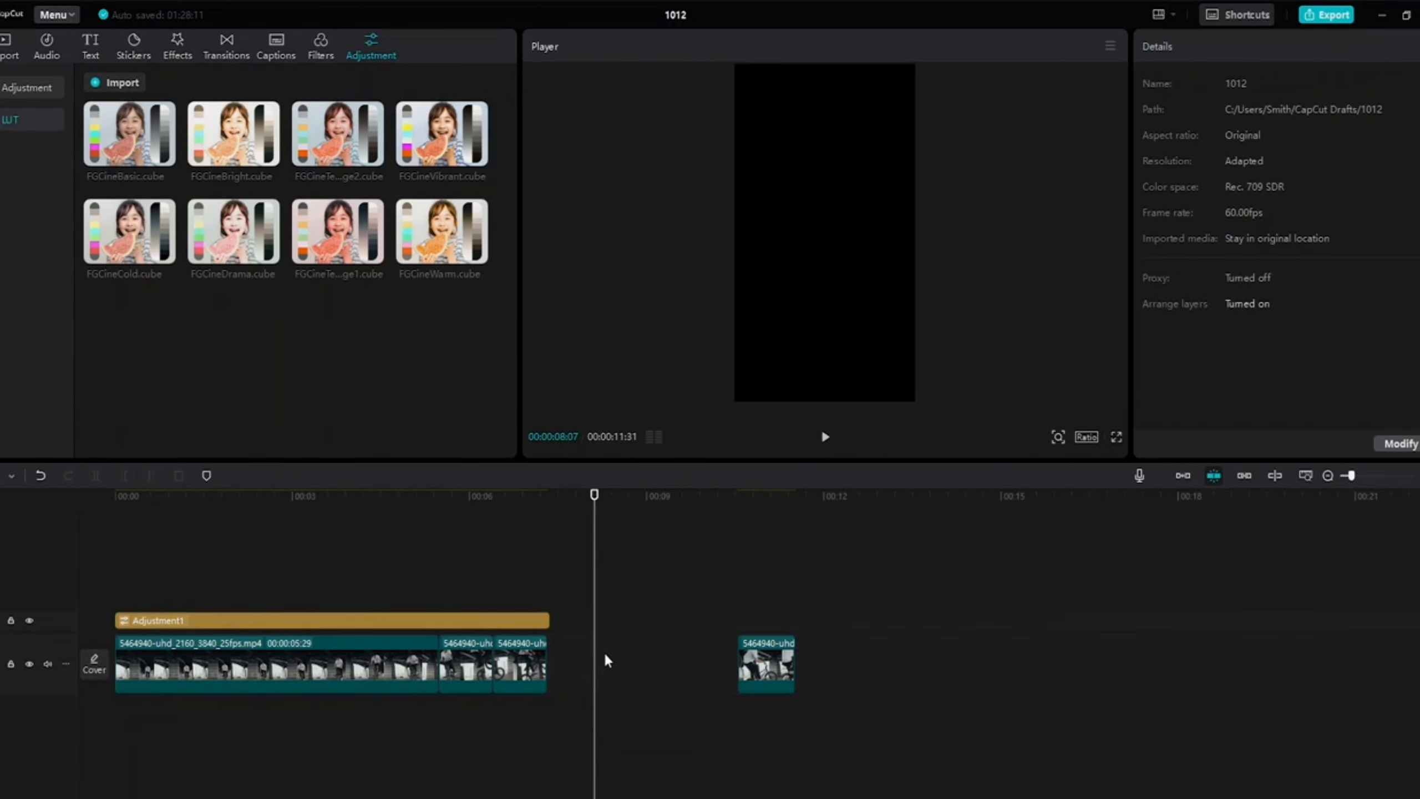
right_click(630, 667)
click(632, 666)
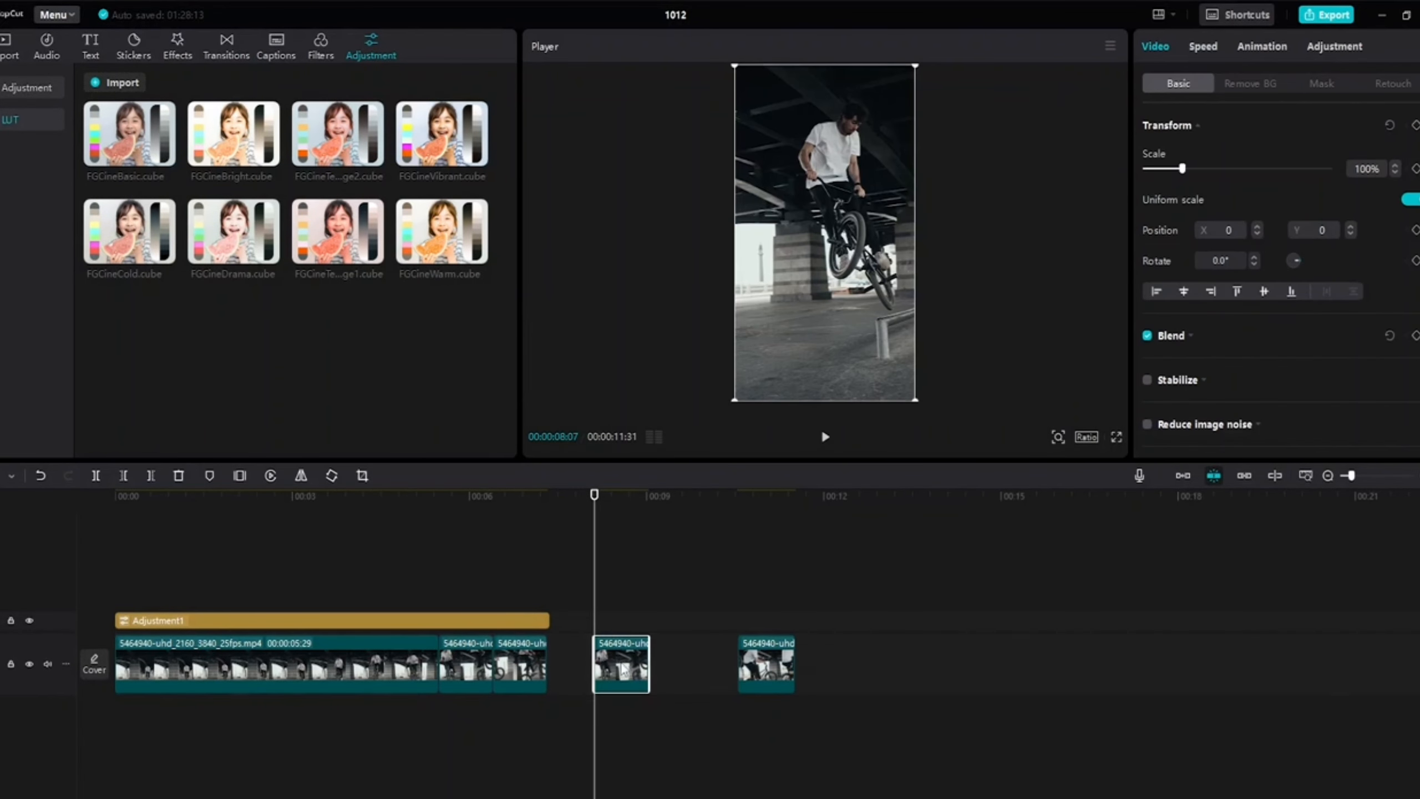
drag(632, 666, 582, 665)
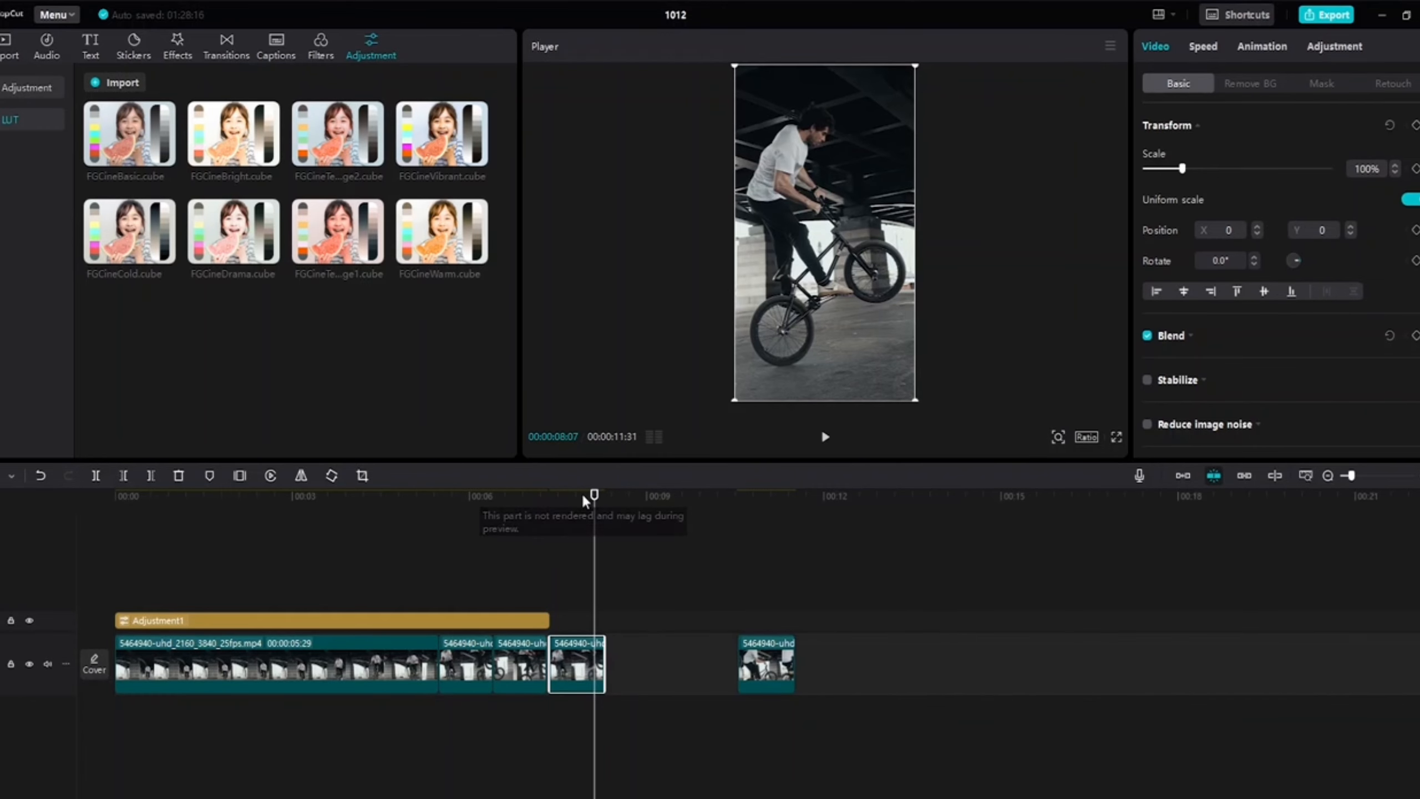
Extend the adjustment layer to the end of the newly placed jump copy and preview the forward-reverse-forward sequence
drag(593, 493, 375, 504)
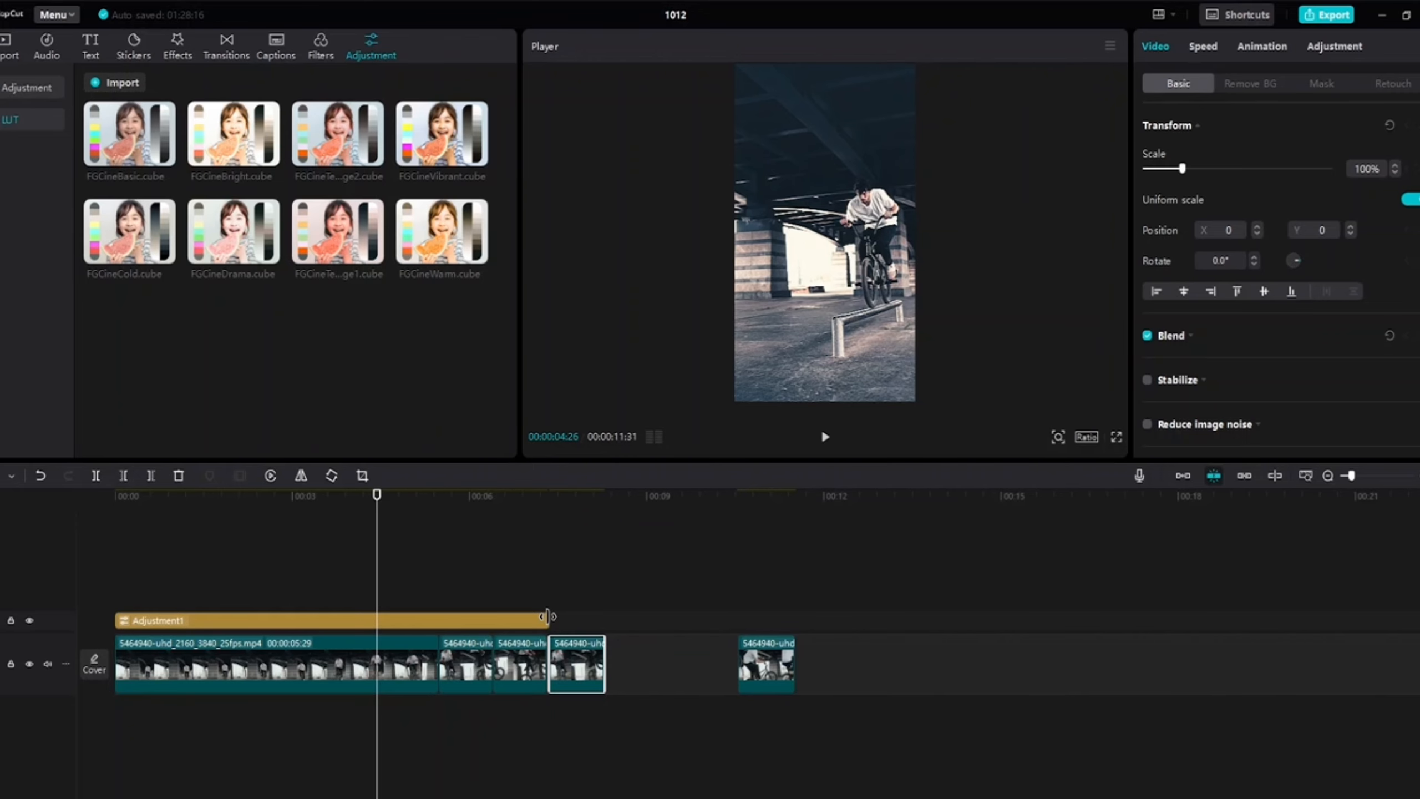
drag(547, 616, 605, 617)
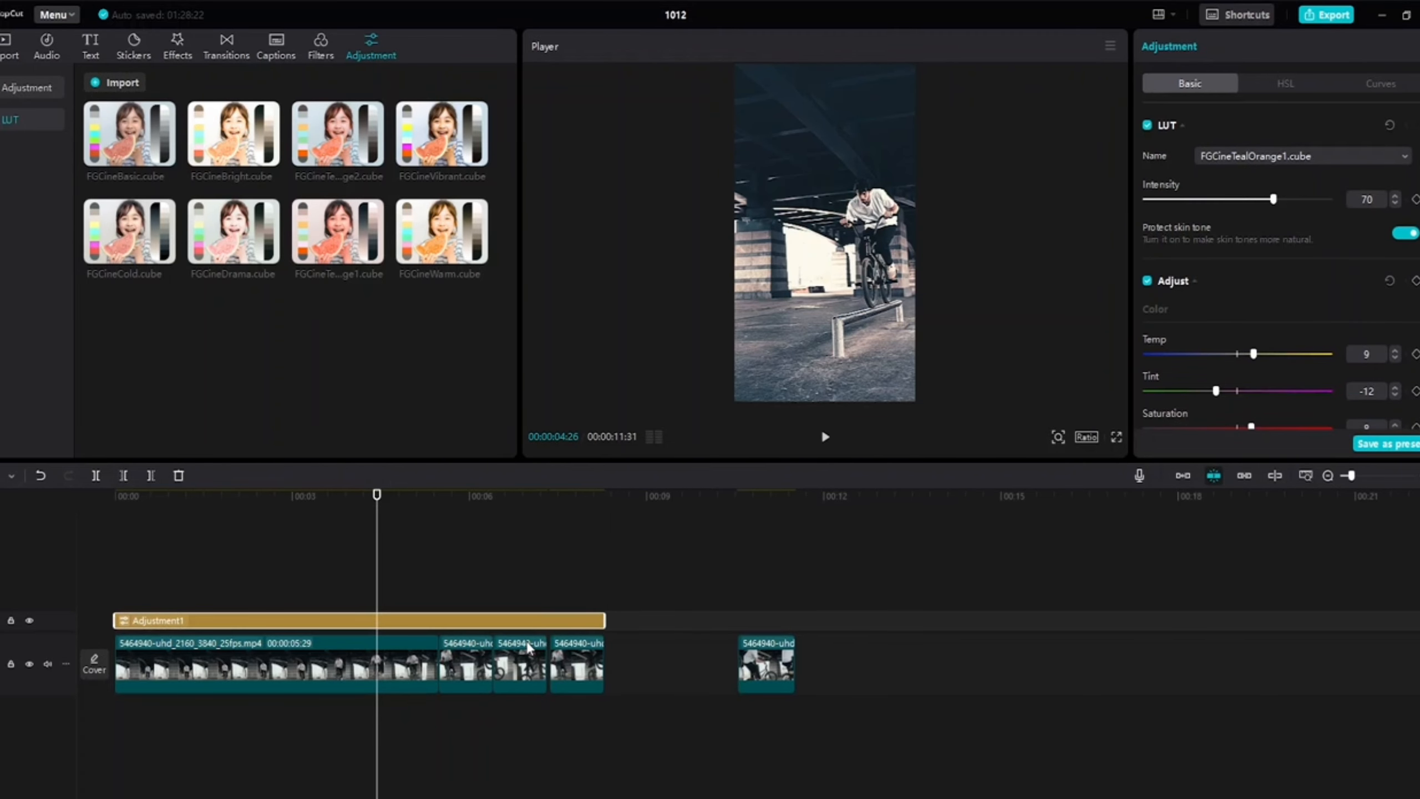
key(space)
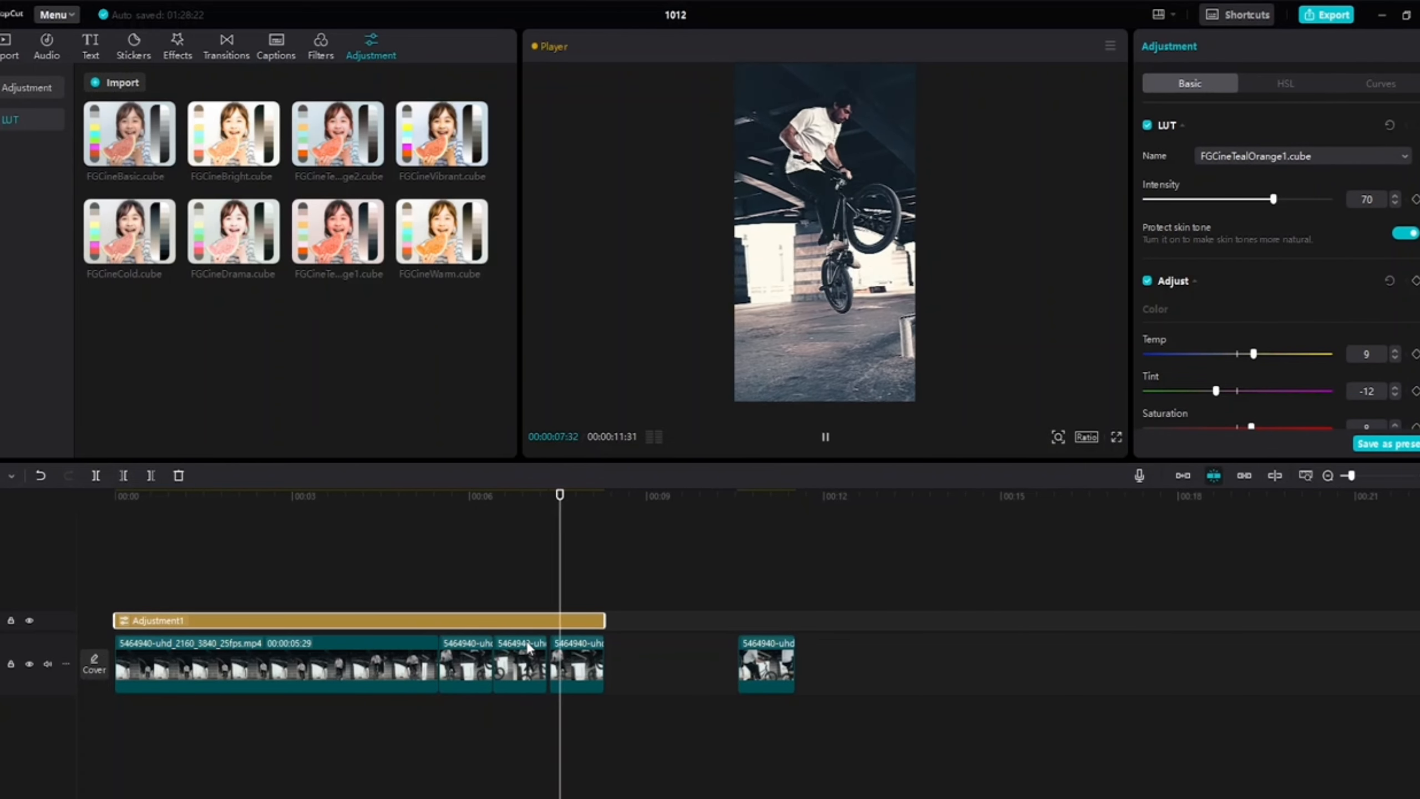
key(space)
Move the last segment directly behind the jump copies and turn the main track magnet on to close the remaining gaps
click(576, 685)
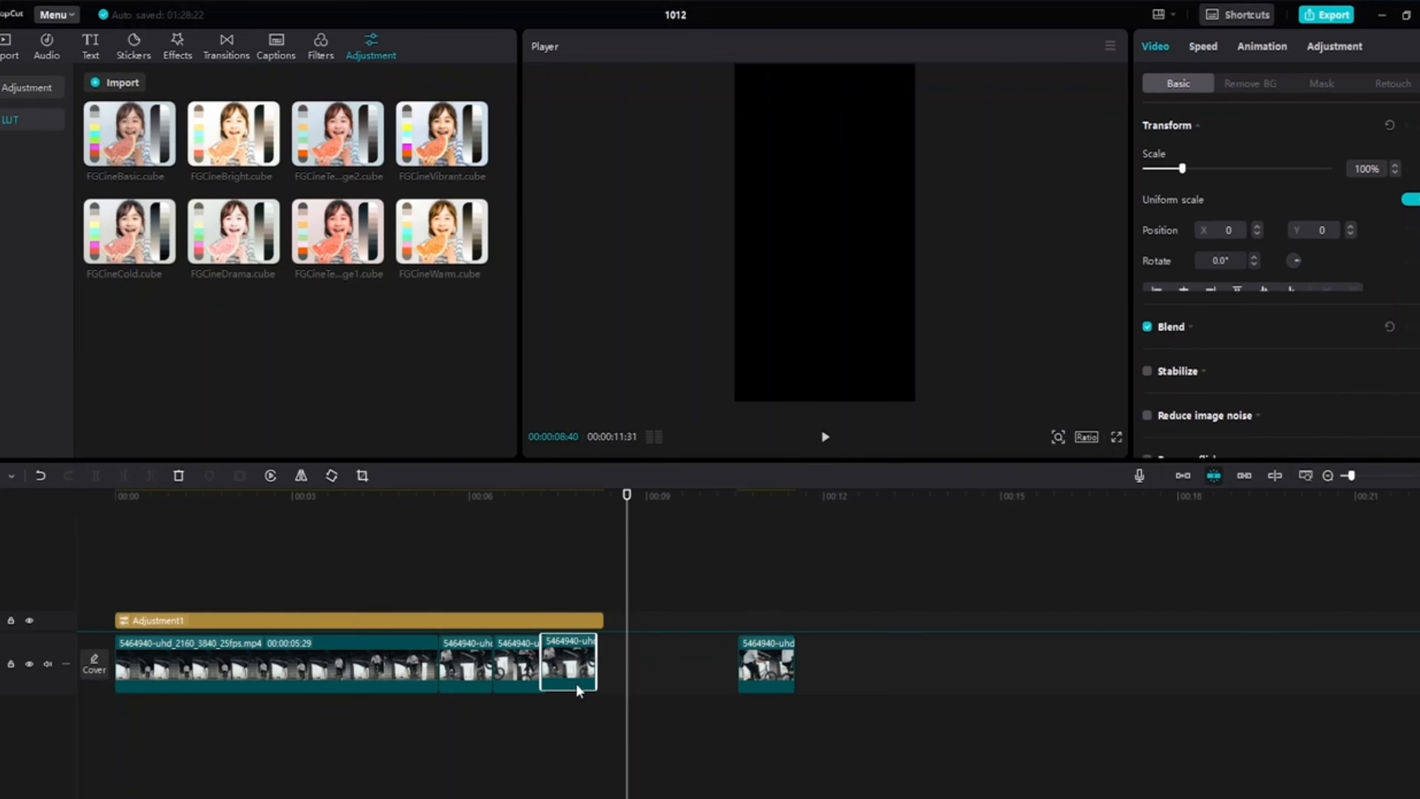
drag(575, 681, 589, 690)
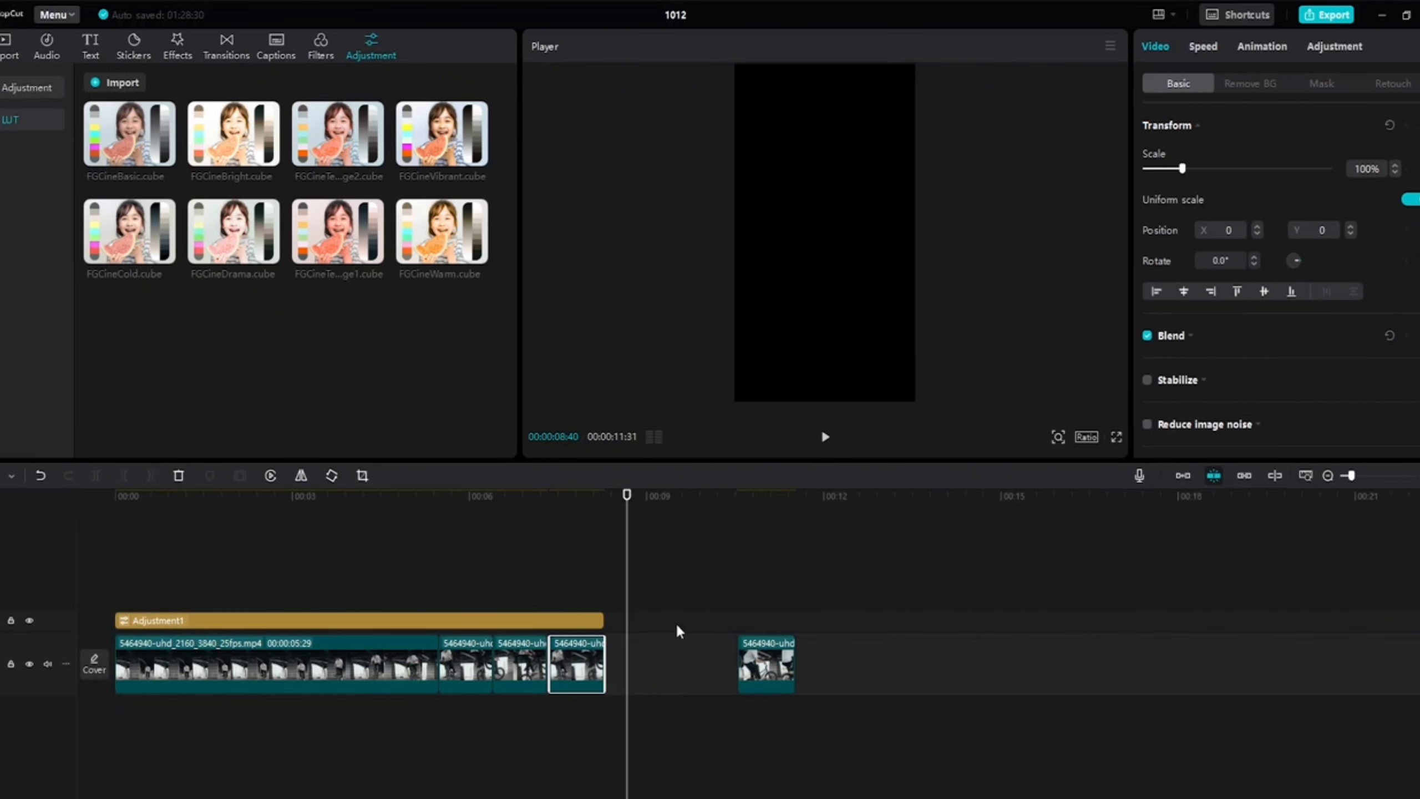
drag(786, 689, 584, 665)
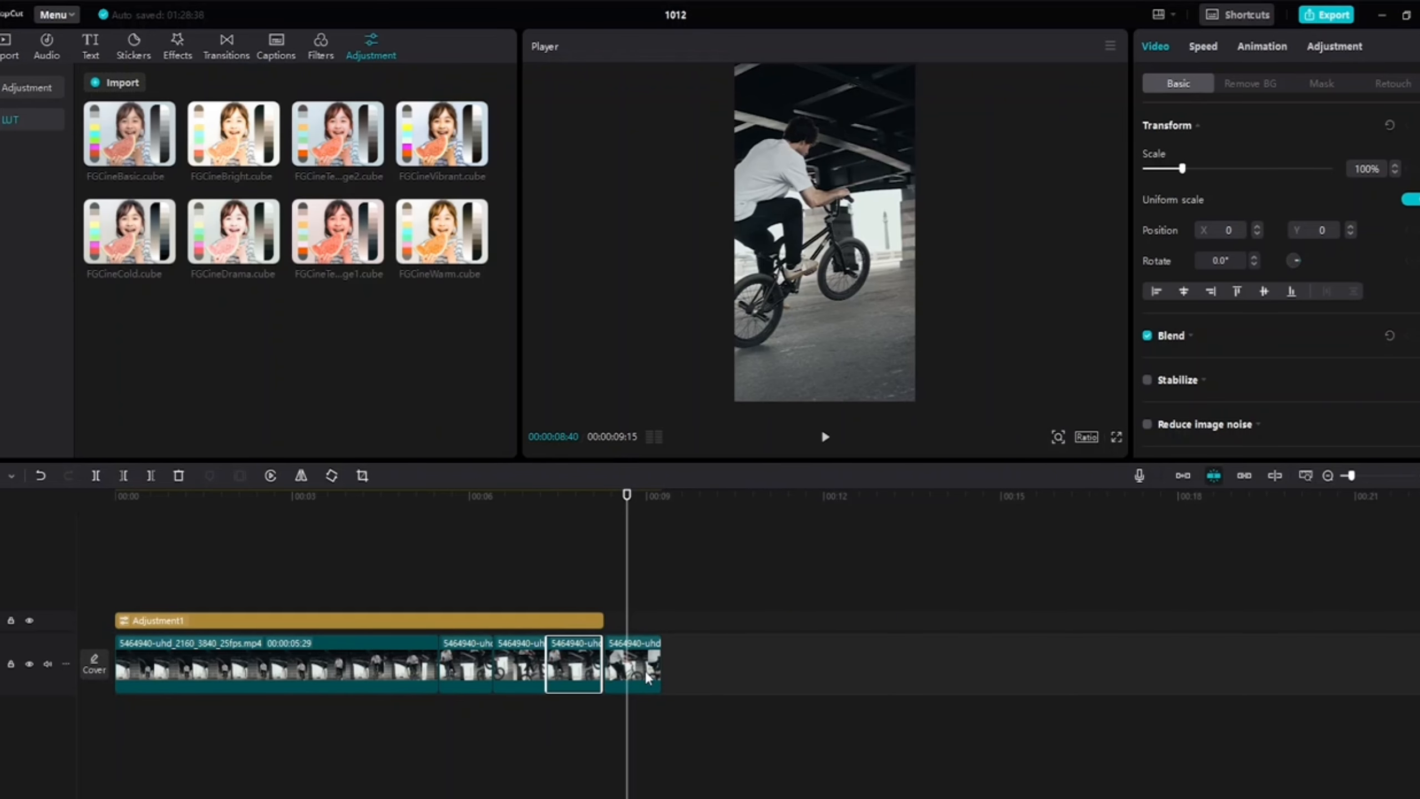
click(741, 656)
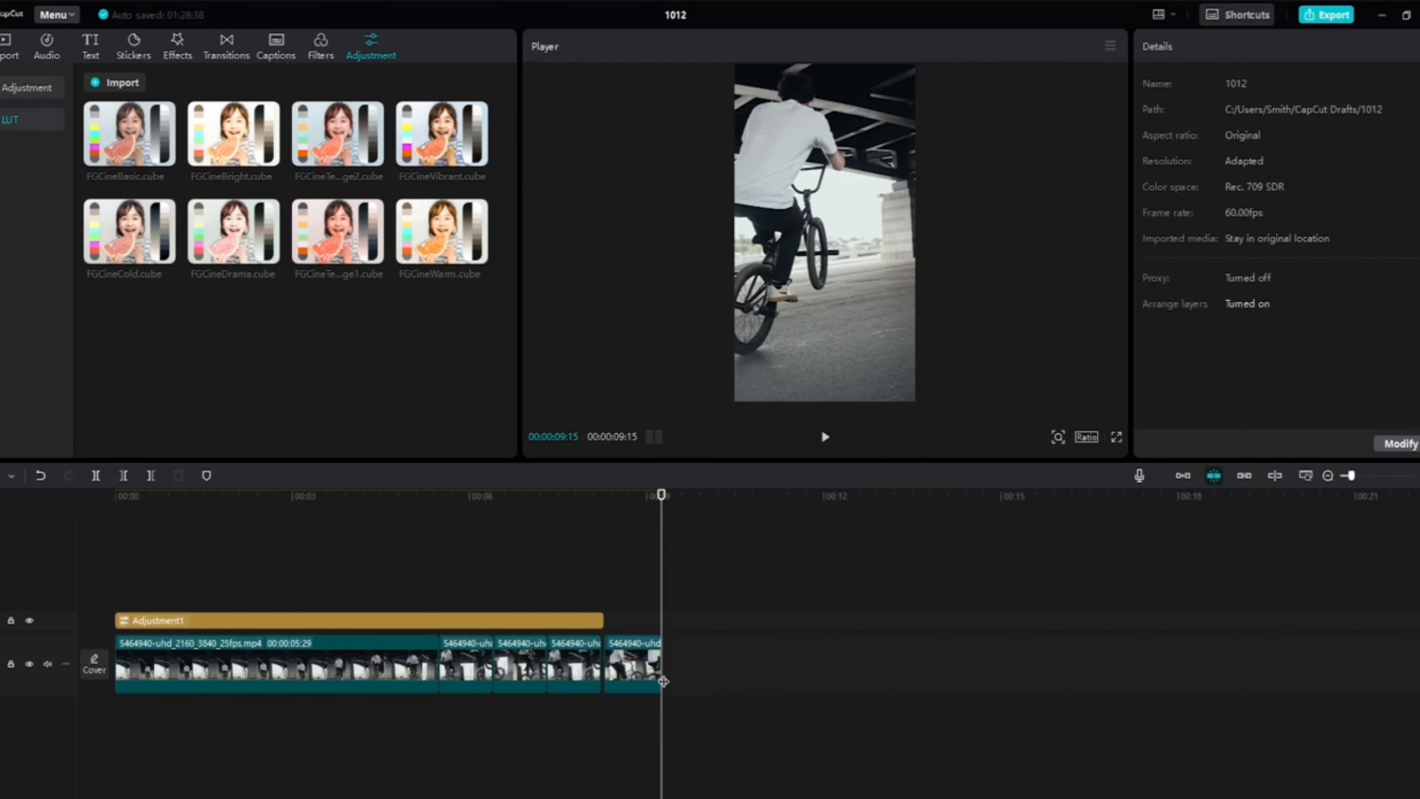
drag(653, 674, 640, 676)
drag(641, 606, 654, 670)
click(759, 657)
click(1186, 476)
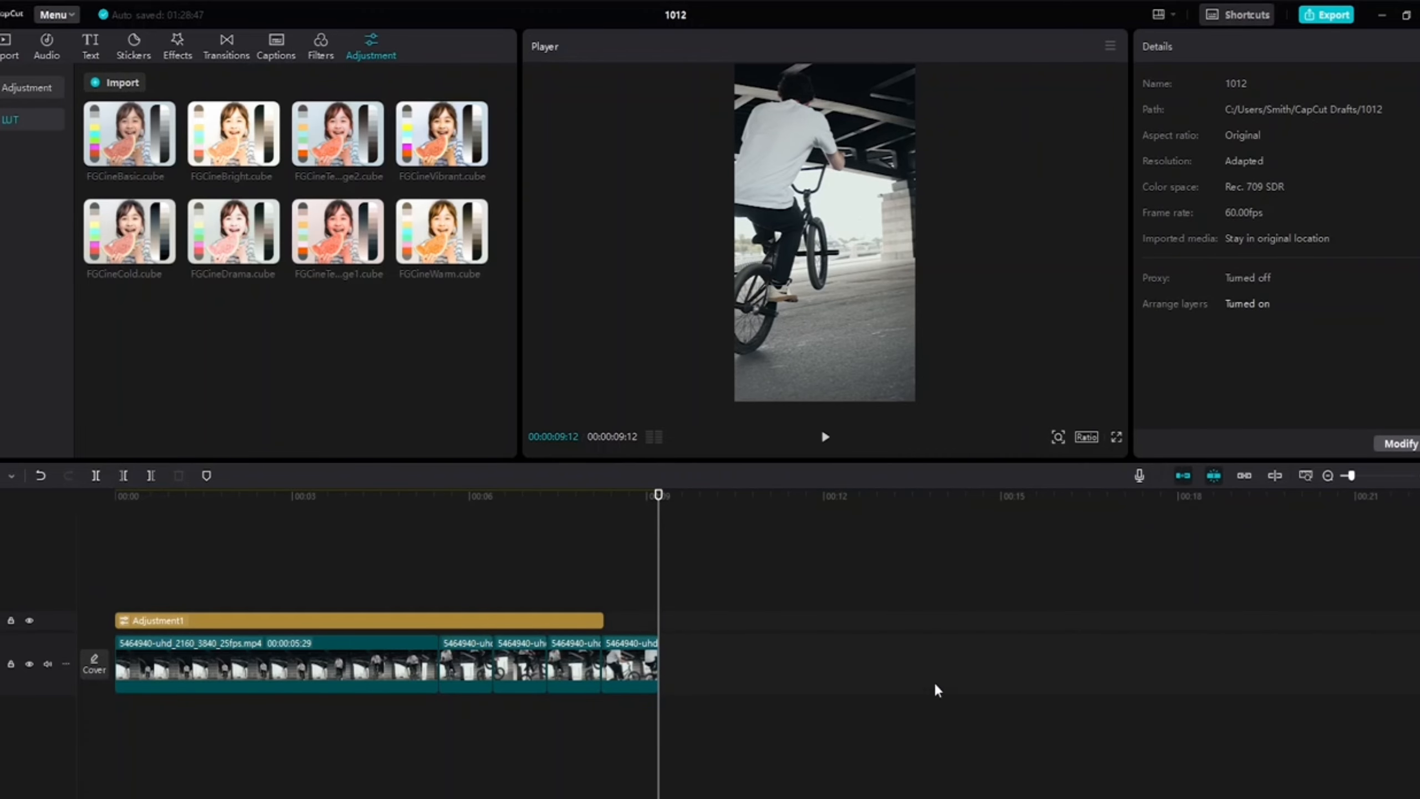
Extend the adjustment layer to the end of the last segment and preview the whole sequence from the start
drag(599, 614, 658, 615)
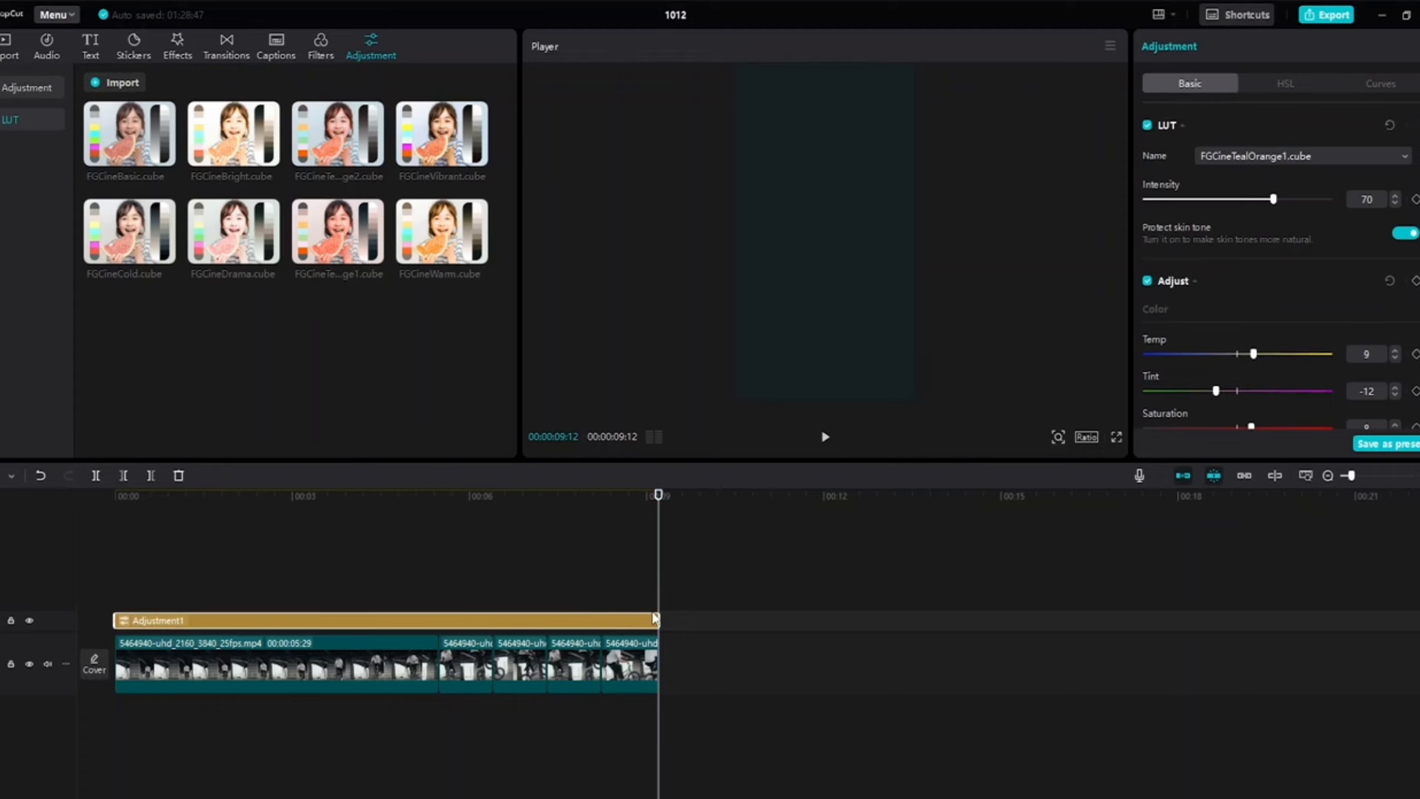
drag(655, 502, 40, 515)
key(space)
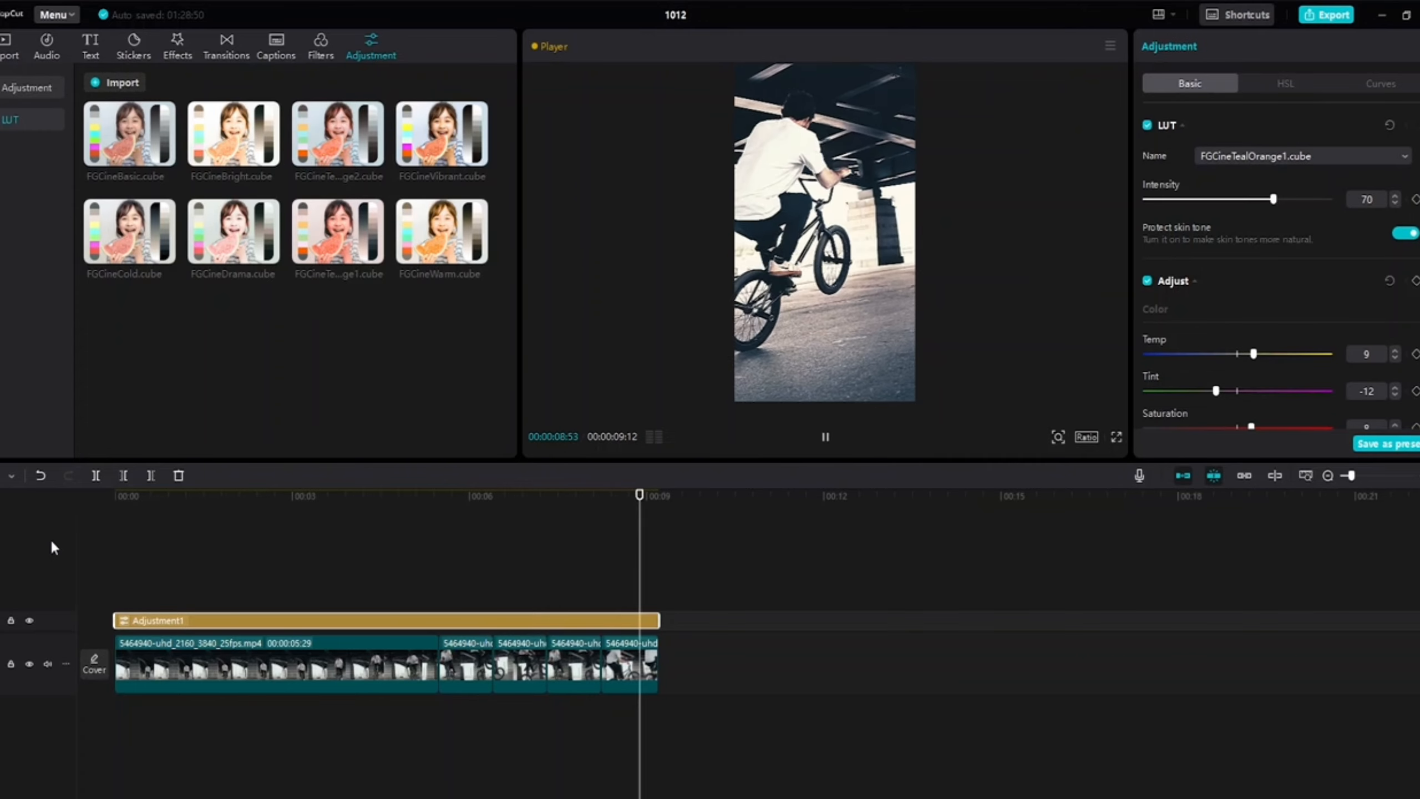
key(space)
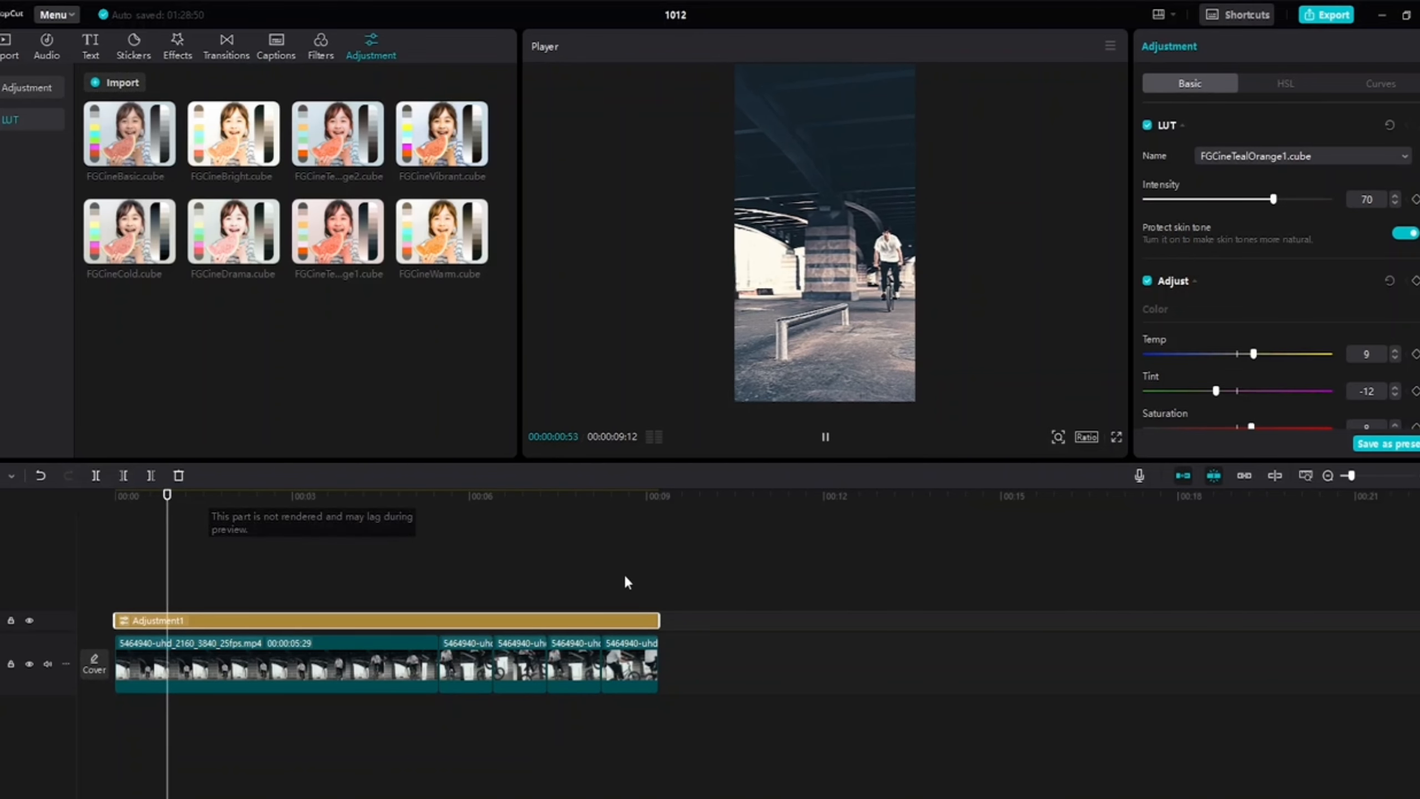
key(space)
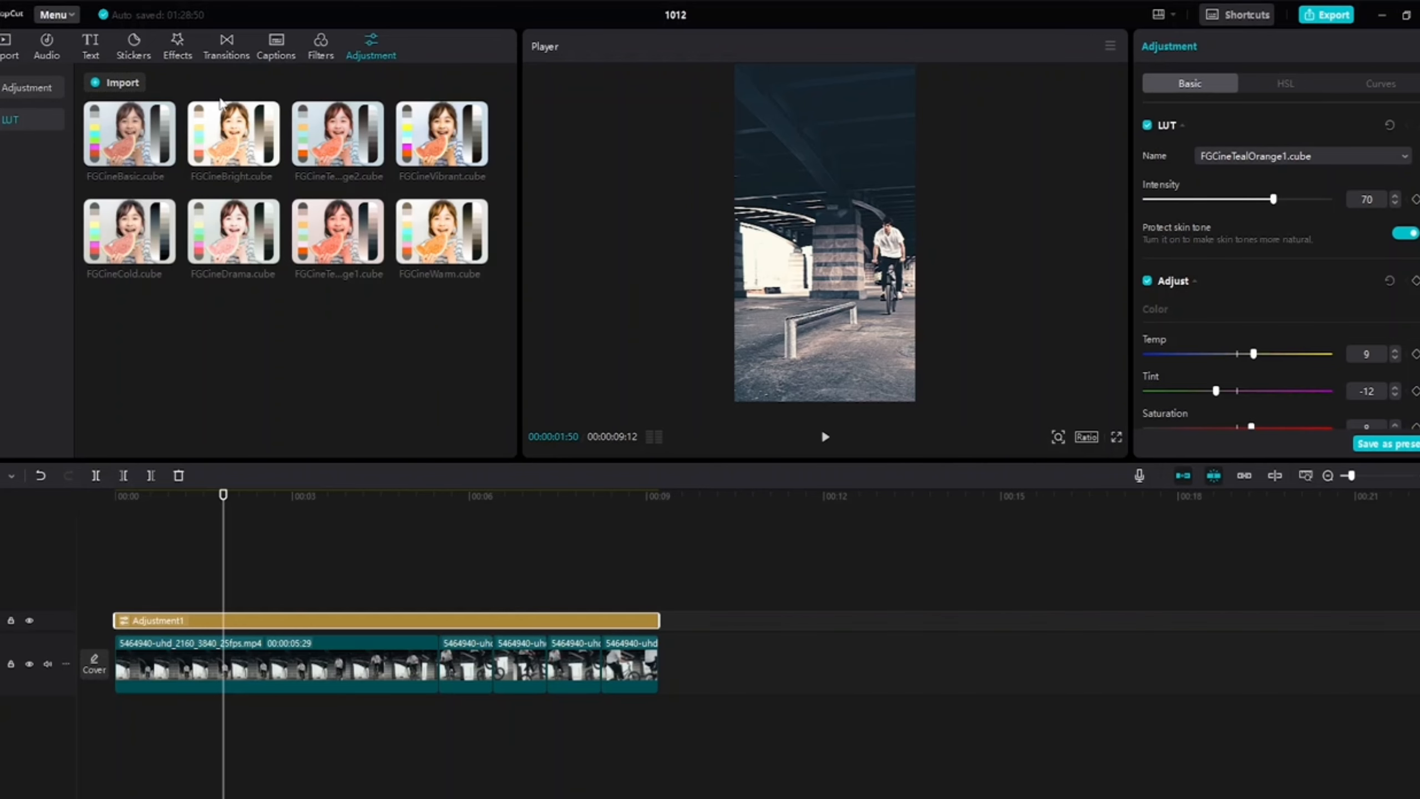
Add the TV On video effect above the adjustment layer at the start of the timeline and shorten it
mouse_move(249, 115)
click(193, 50)
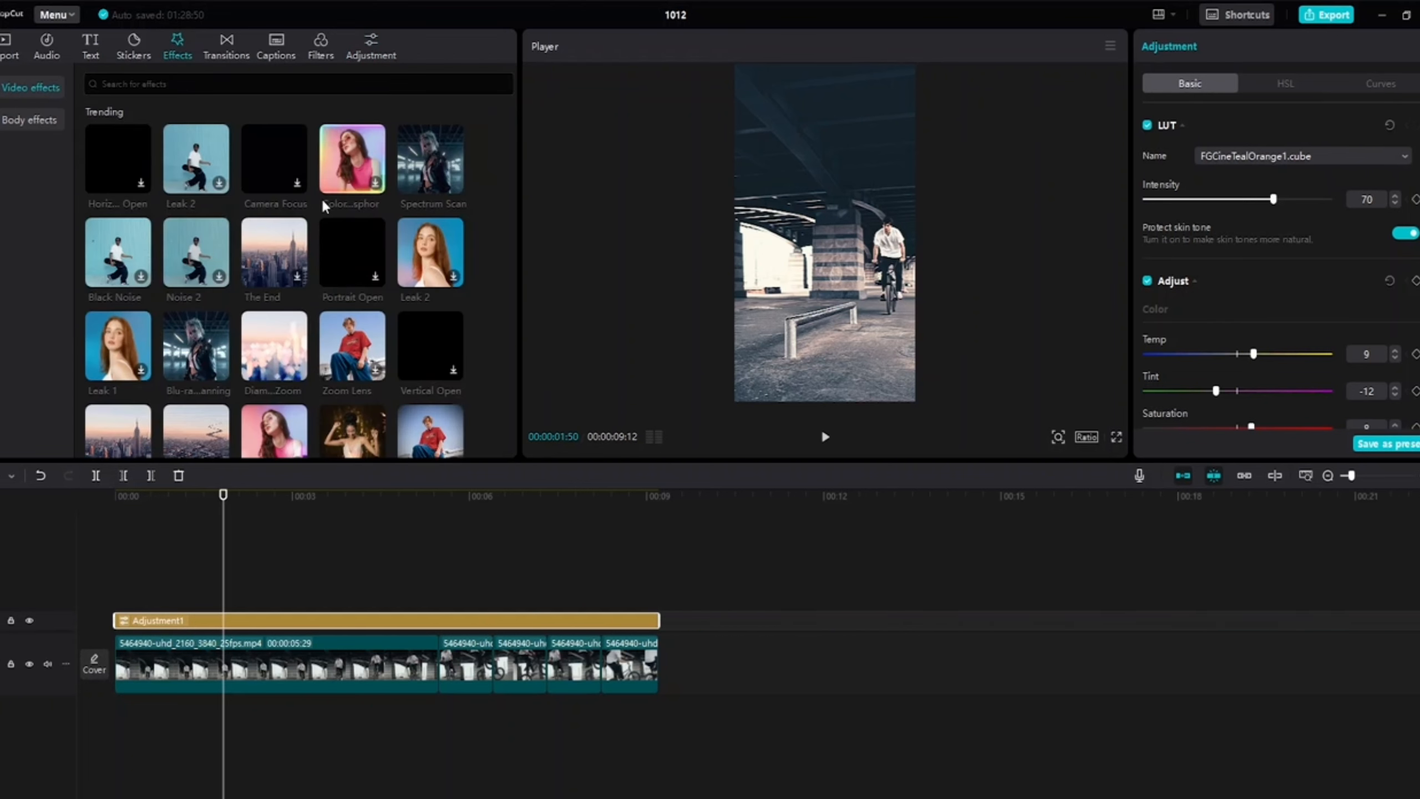
scroll(322, 201, down, 3)
scroll(323, 208, down, 3)
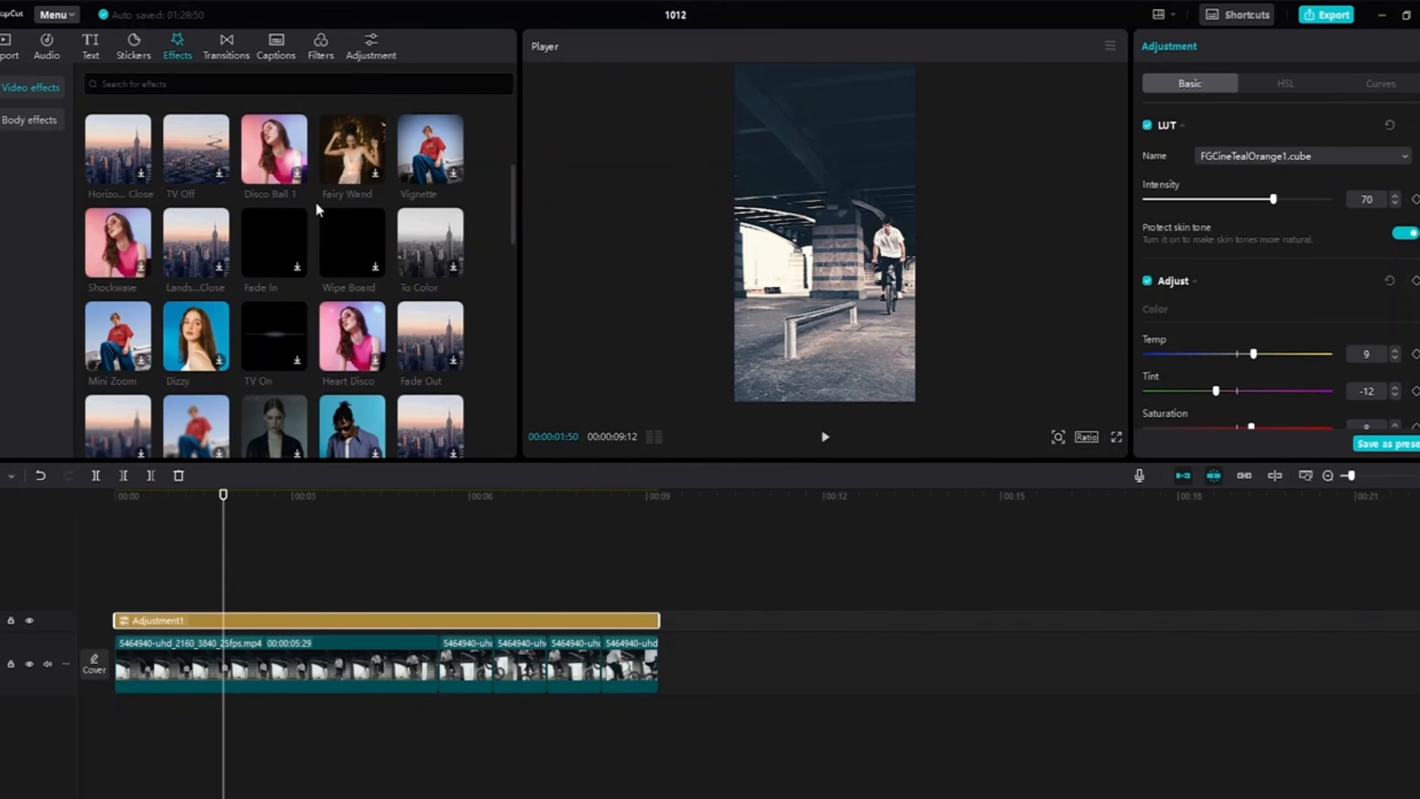
click(268, 336)
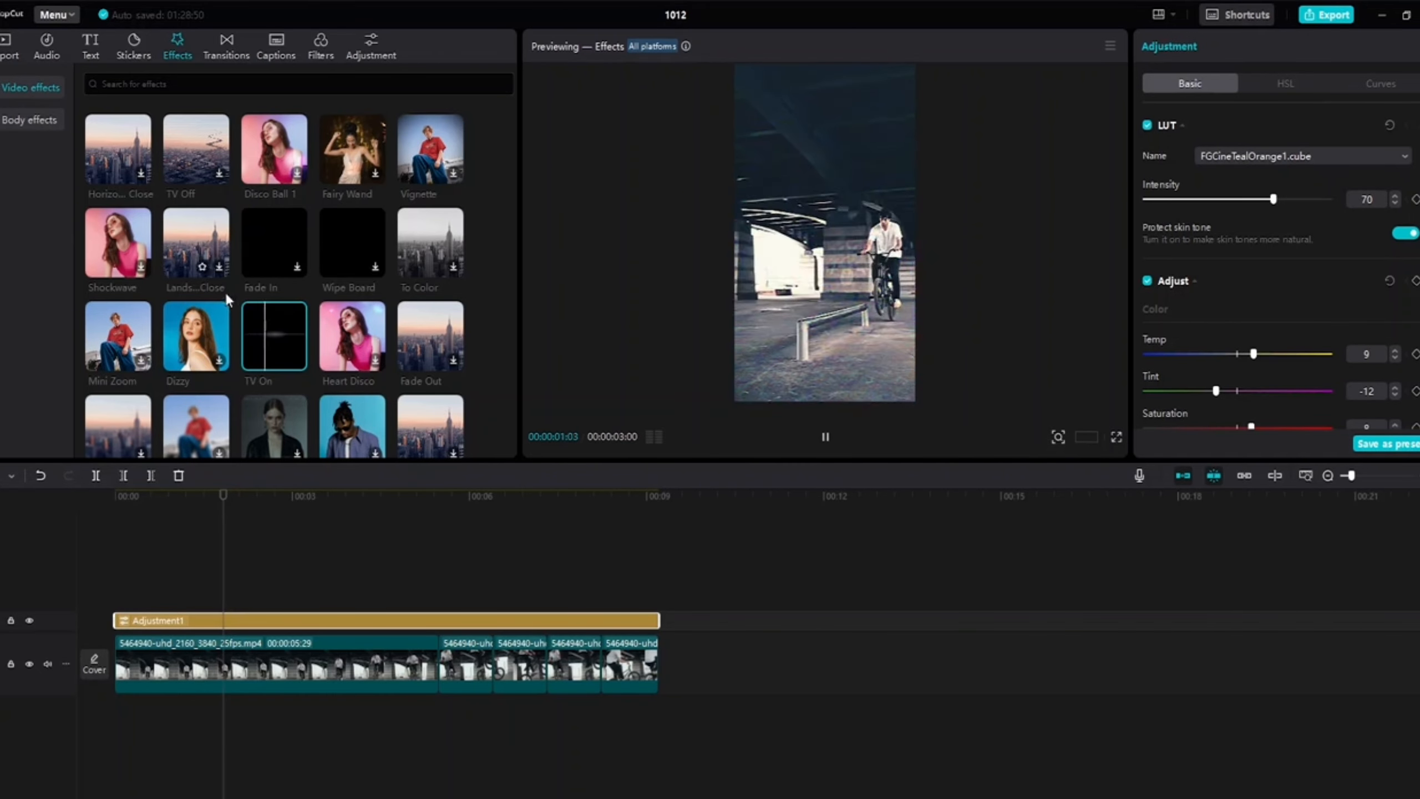
mouse_move(303, 308)
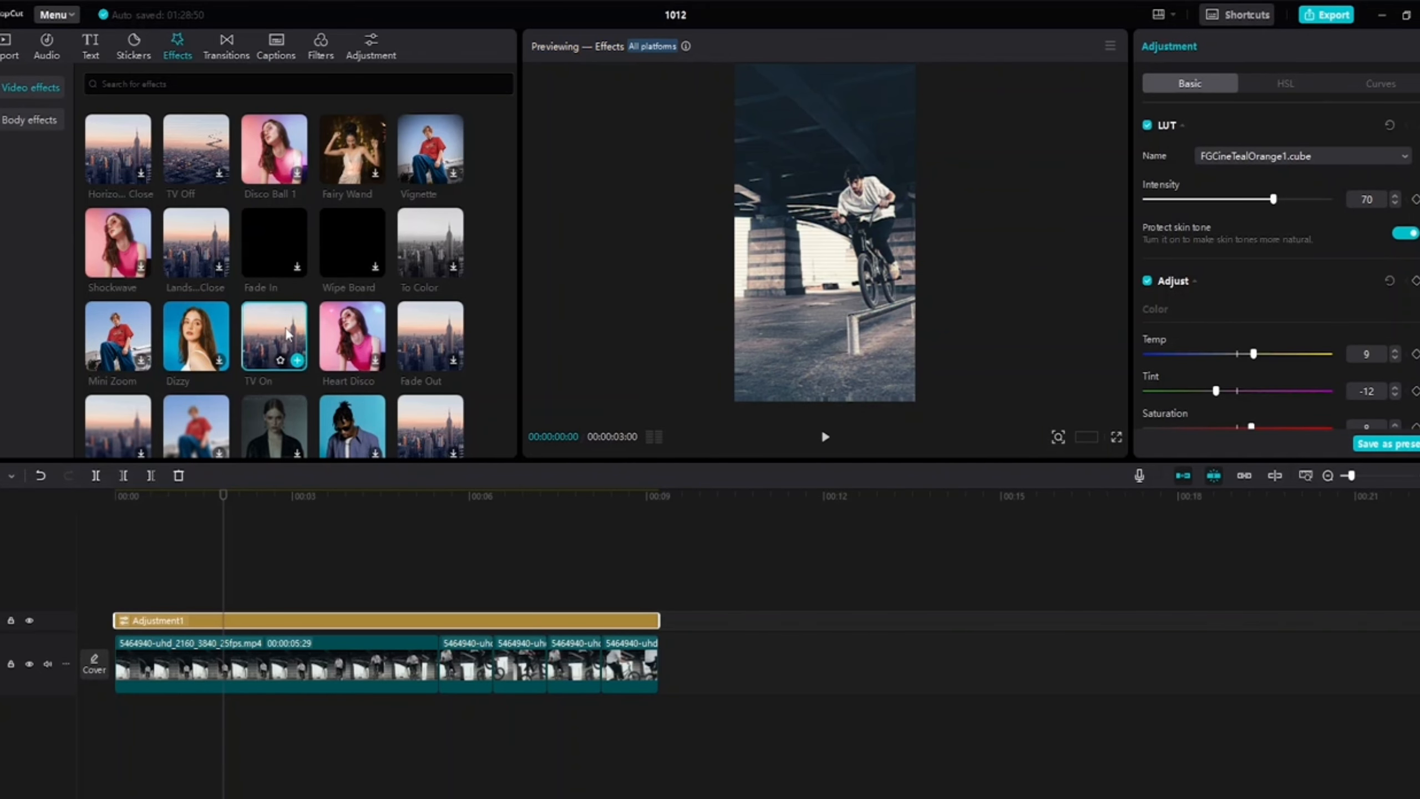
drag(282, 330, 111, 595)
drag(291, 591, 149, 591)
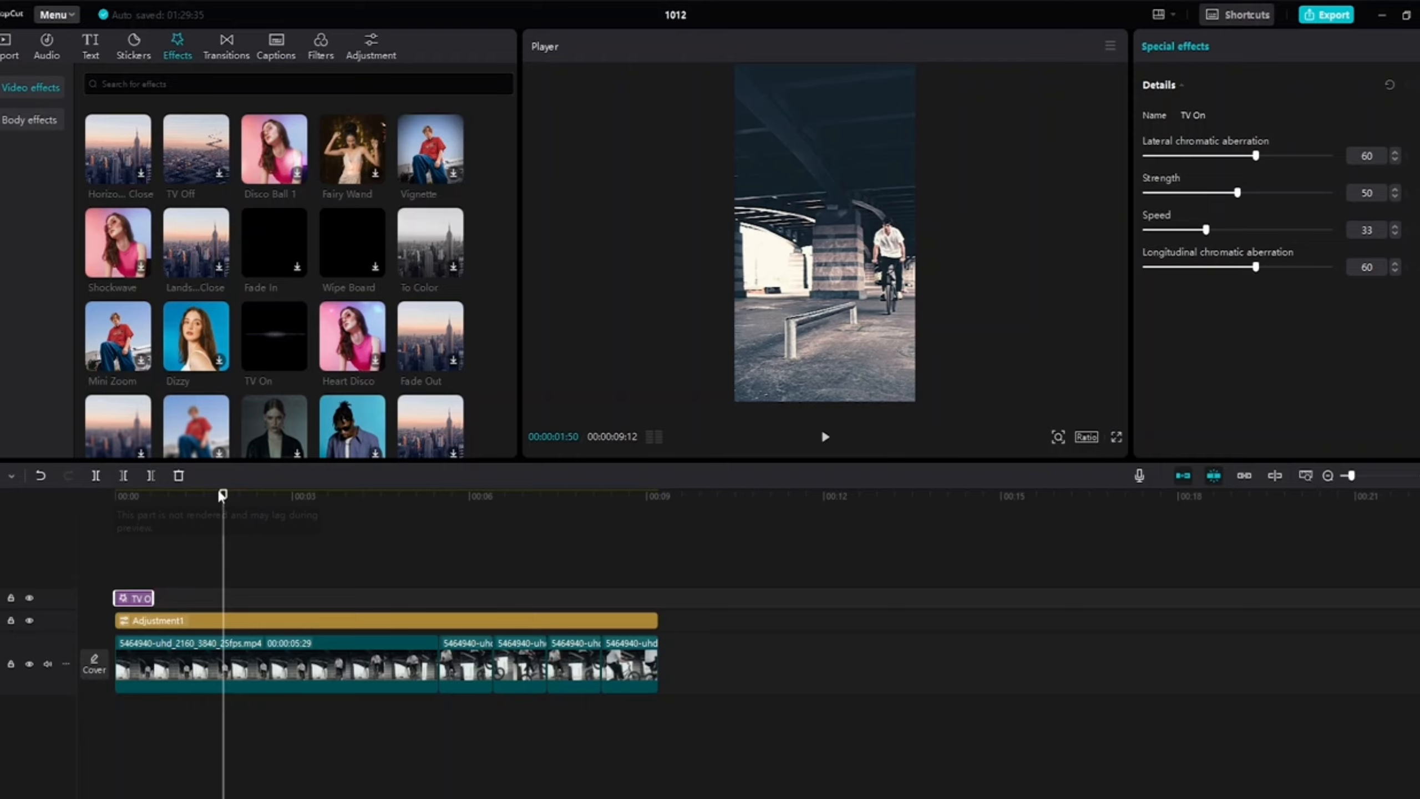
Preview the TV On opening, lengthen the effect to end at about 00:00:01:05, and play the sequence up to the jump
drag(223, 494, 151, 494)
key(Home)
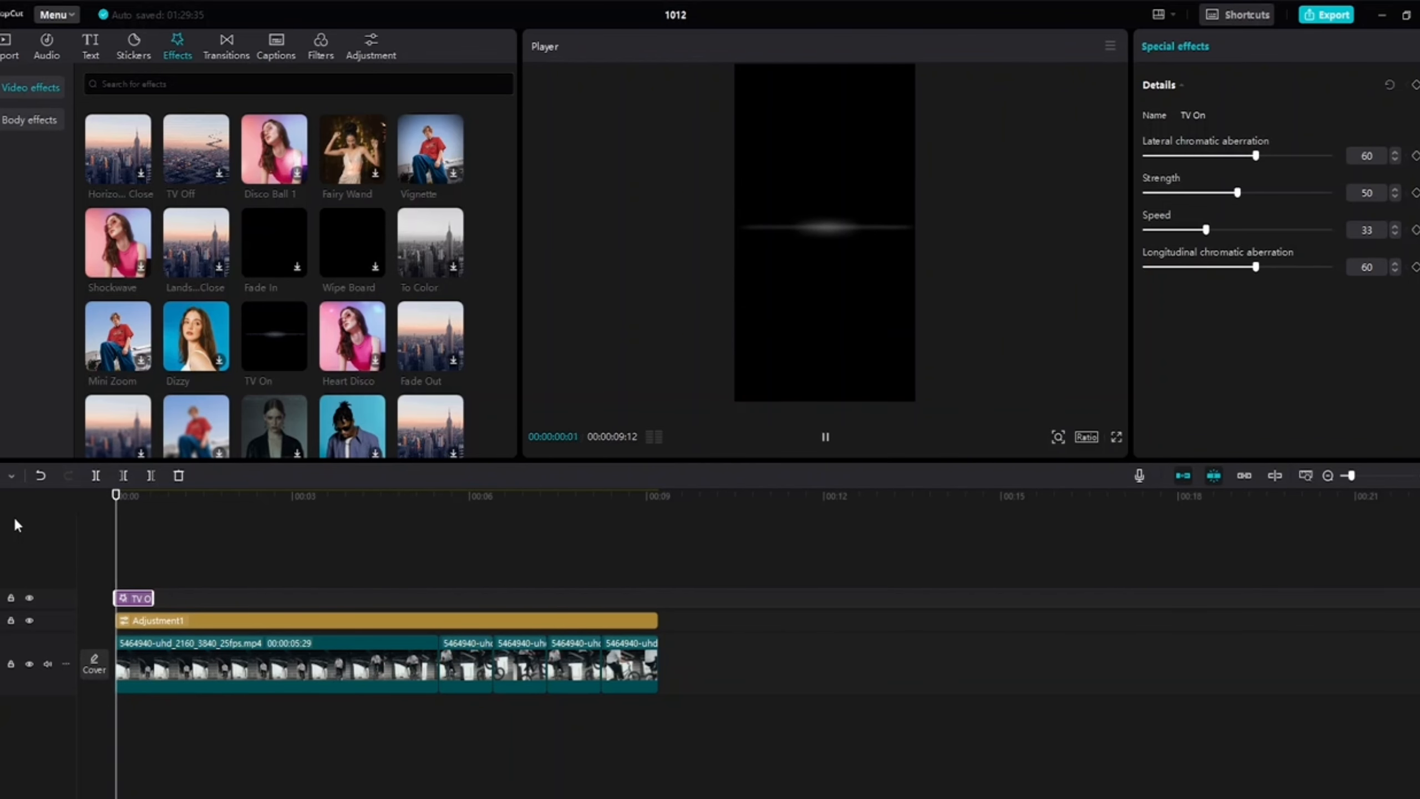
key(space)
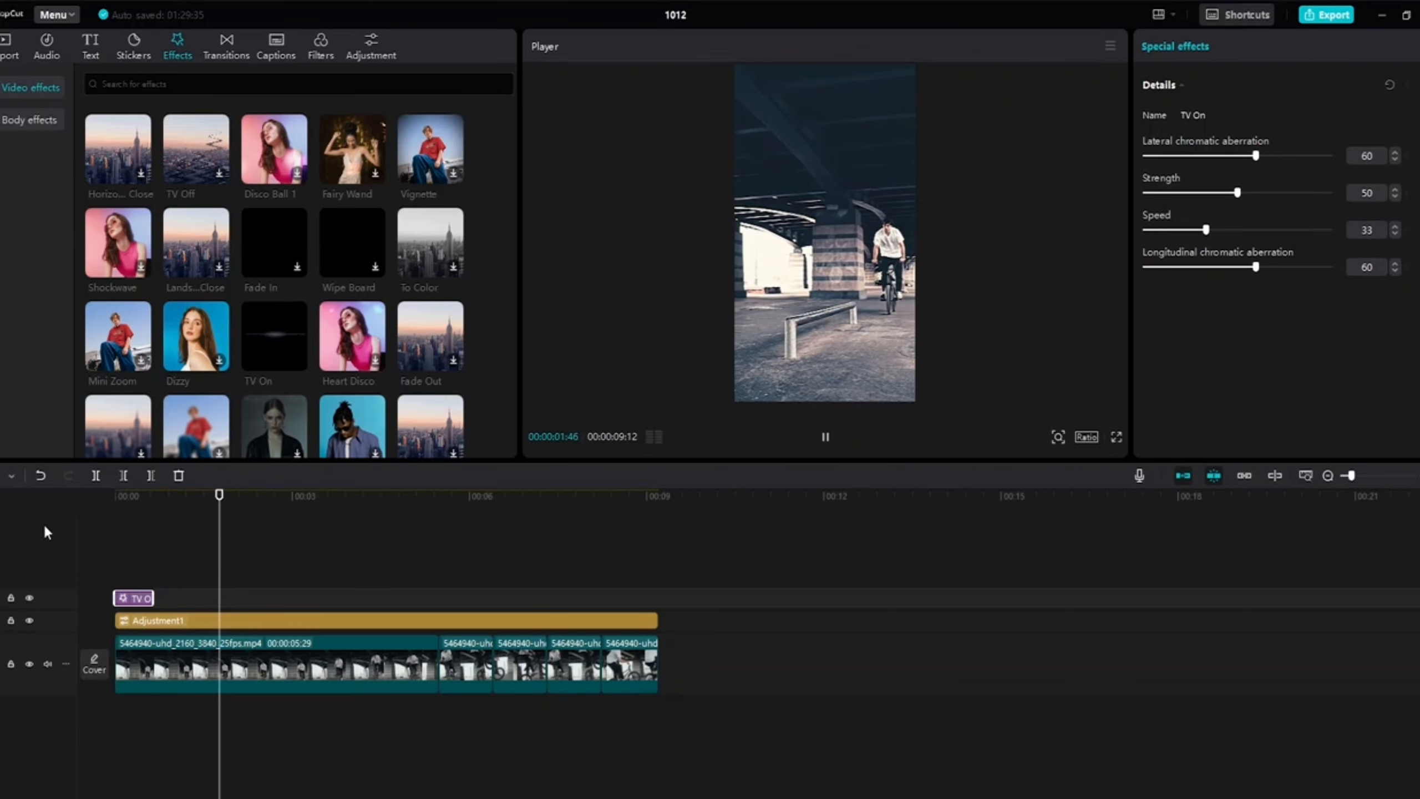
drag(152, 594, 181, 596)
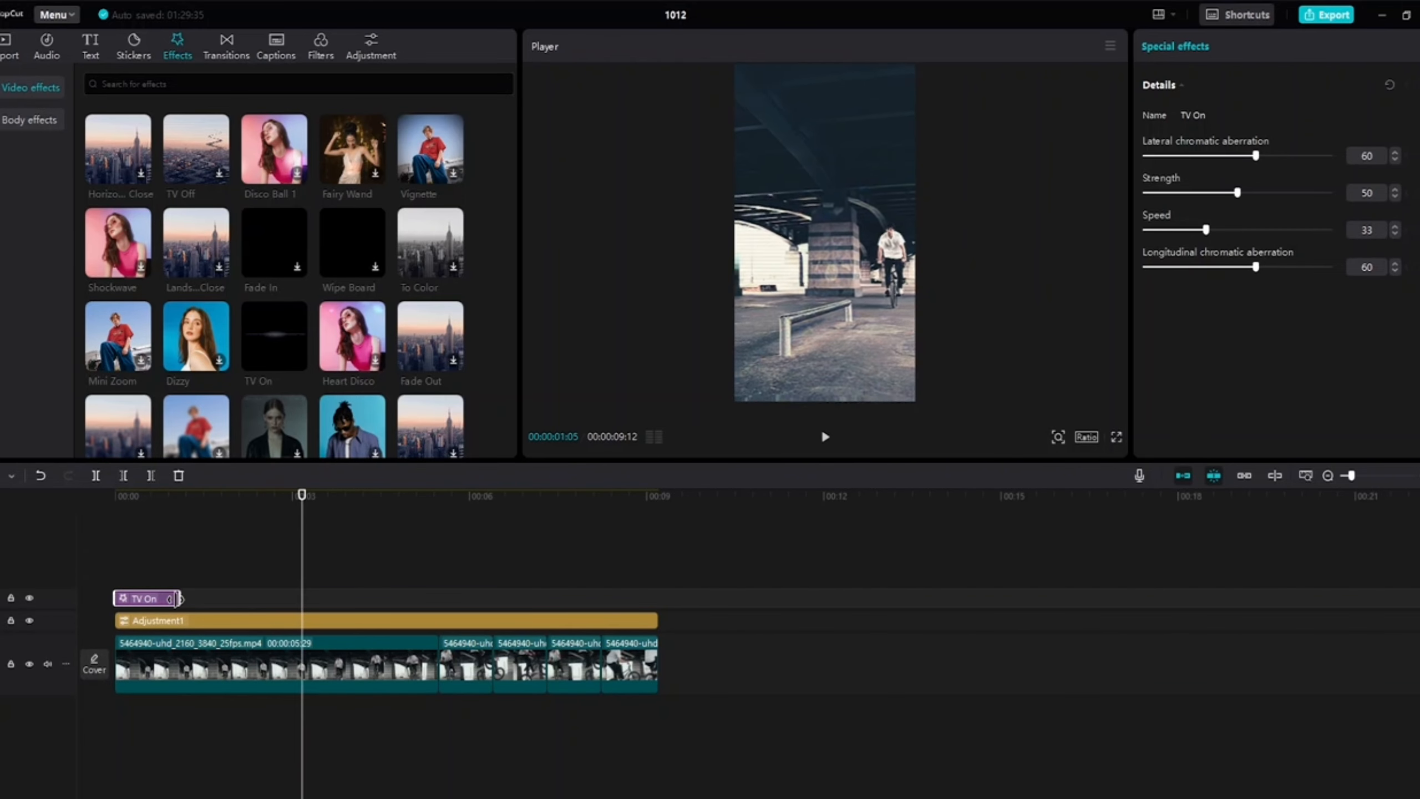
drag(289, 500, 115, 497)
key(space)
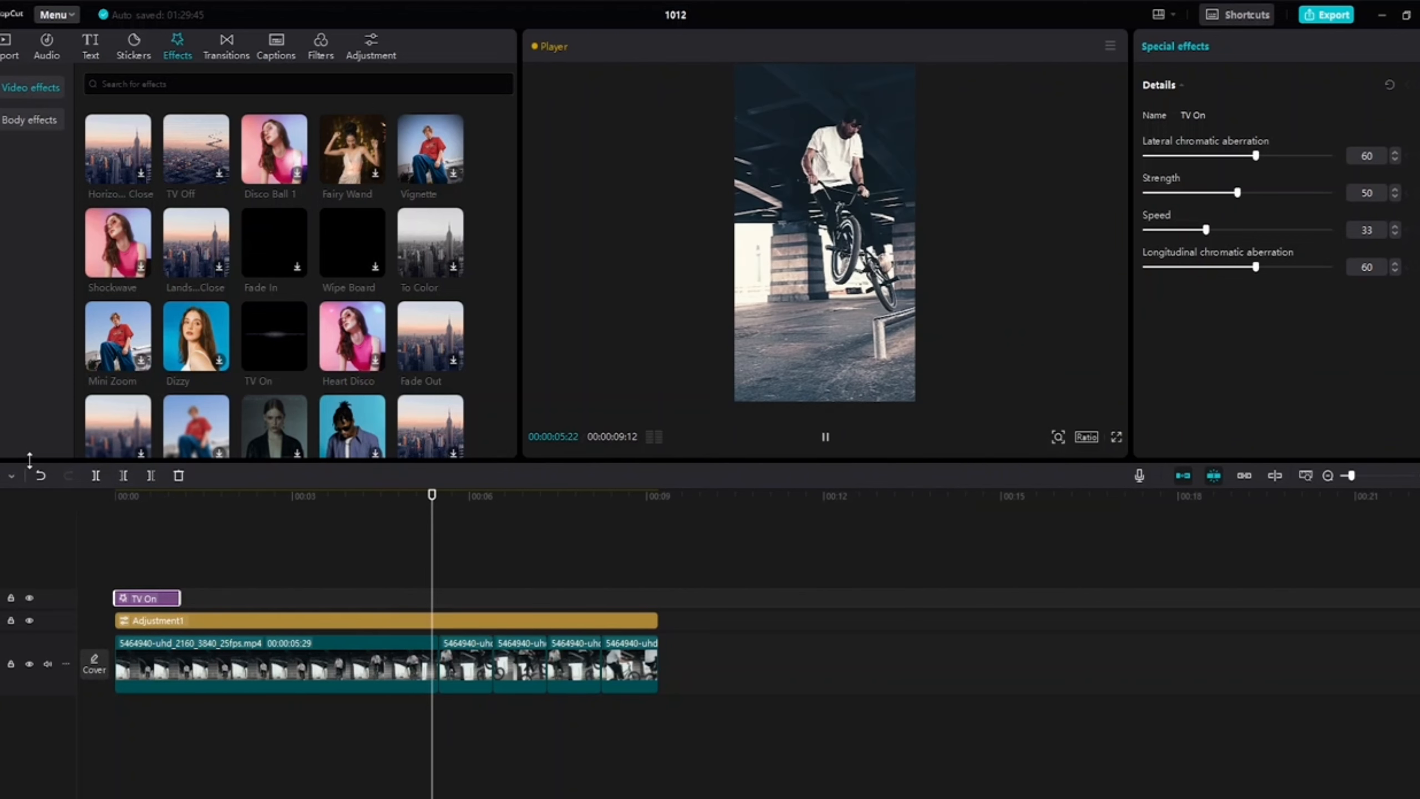
key(space)
Preview the Chromatic, Ripple, Edge Glow and Astral effects on the jump and add Astral above the adjustment layer around the first jump segment's start
scroll(342, 278, down, 5)
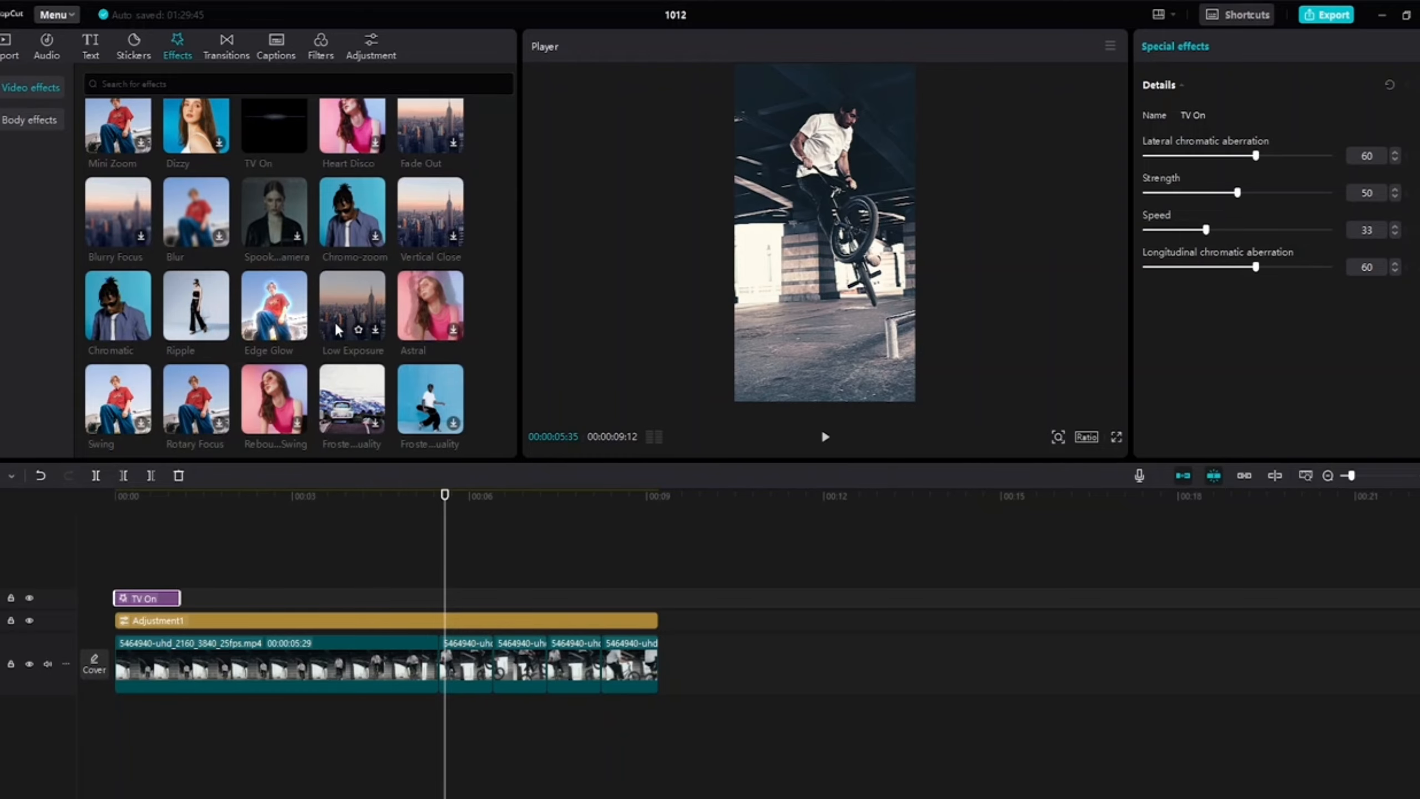
scroll(341, 323, down, 1)
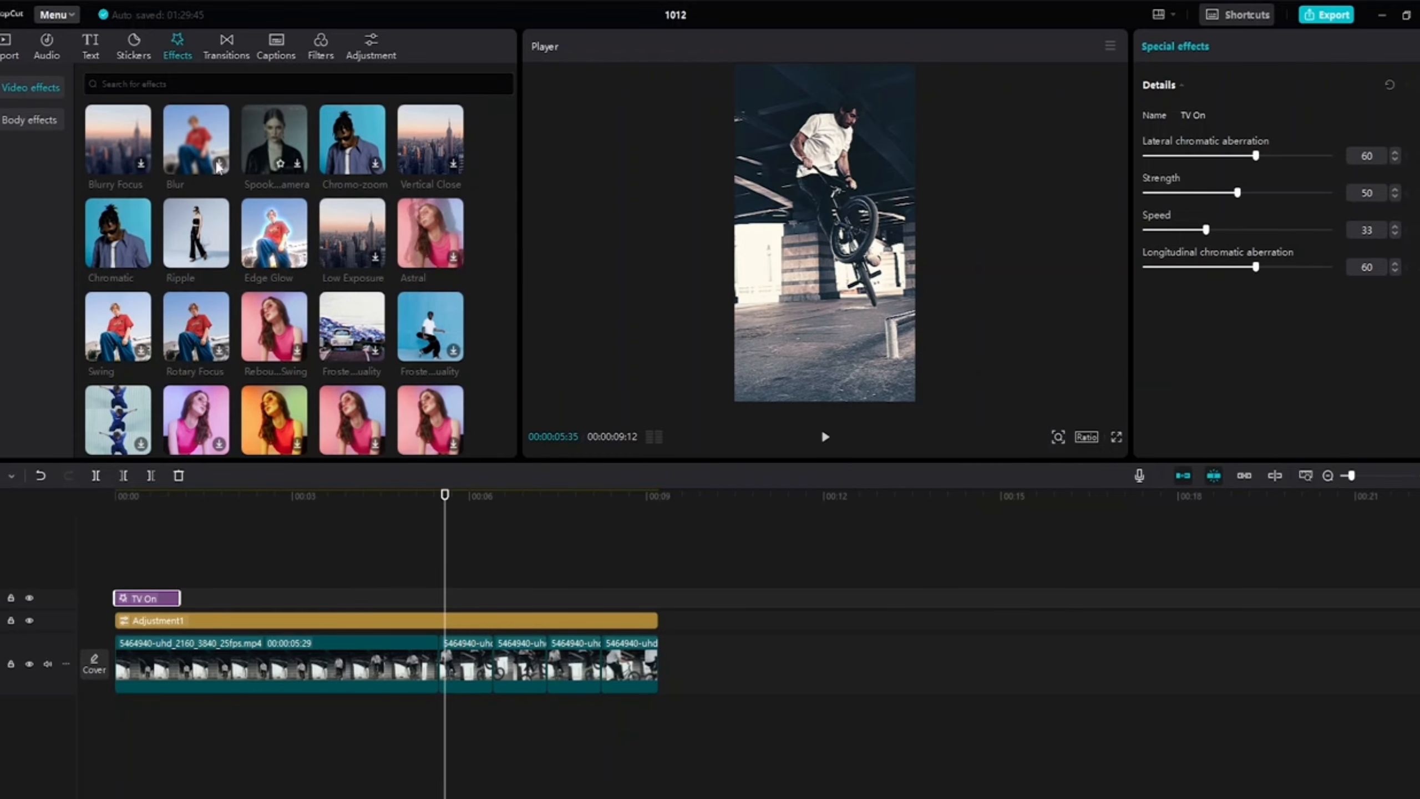
click(123, 234)
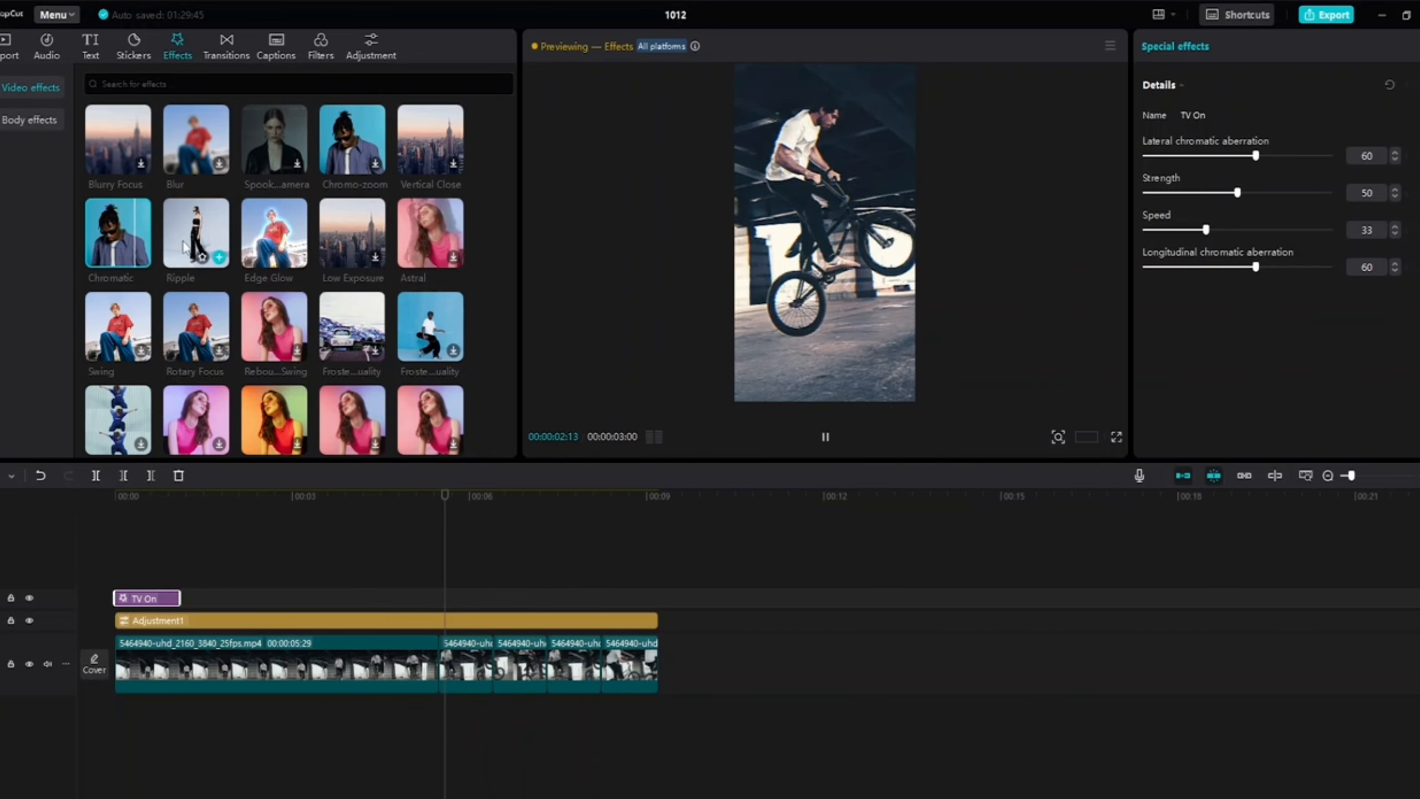
click(199, 235)
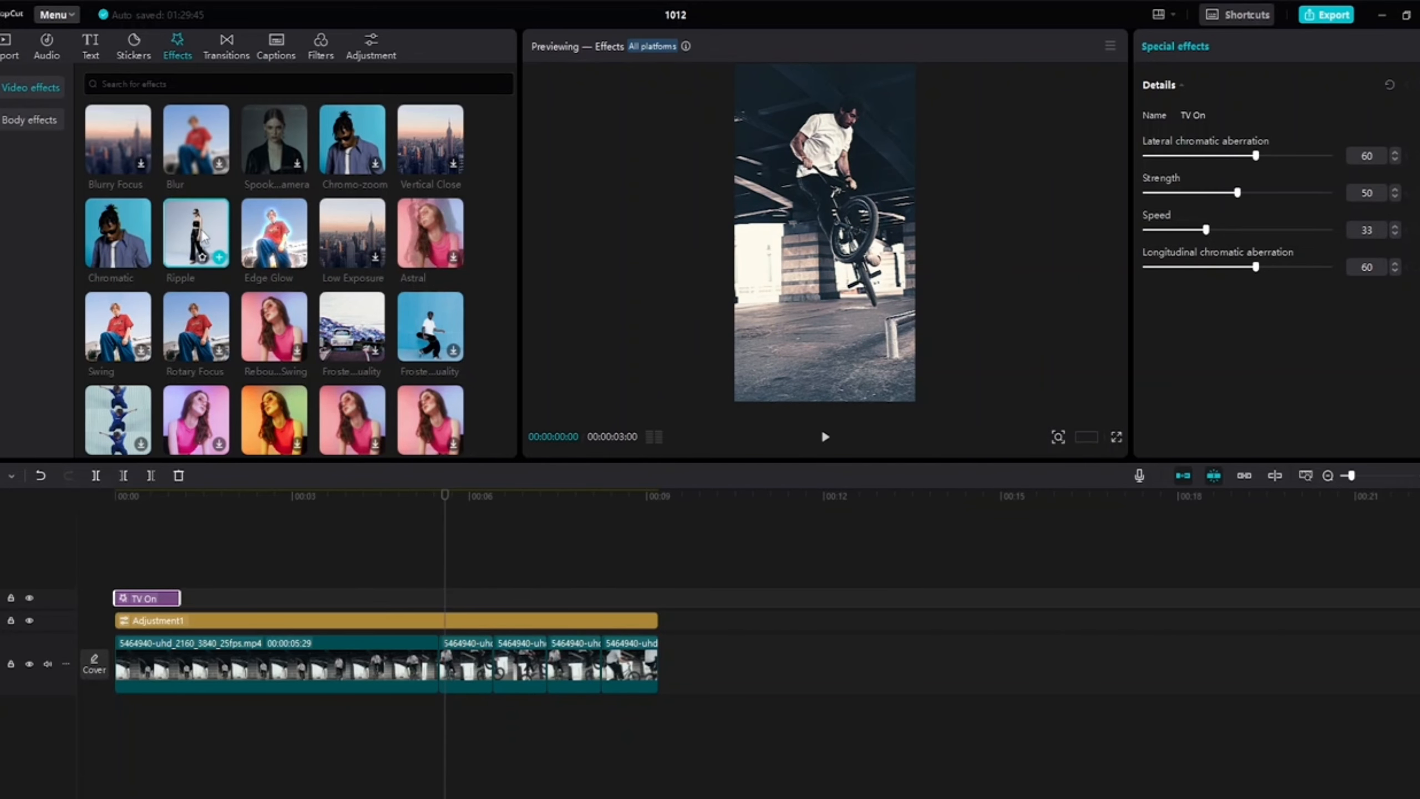
click(272, 219)
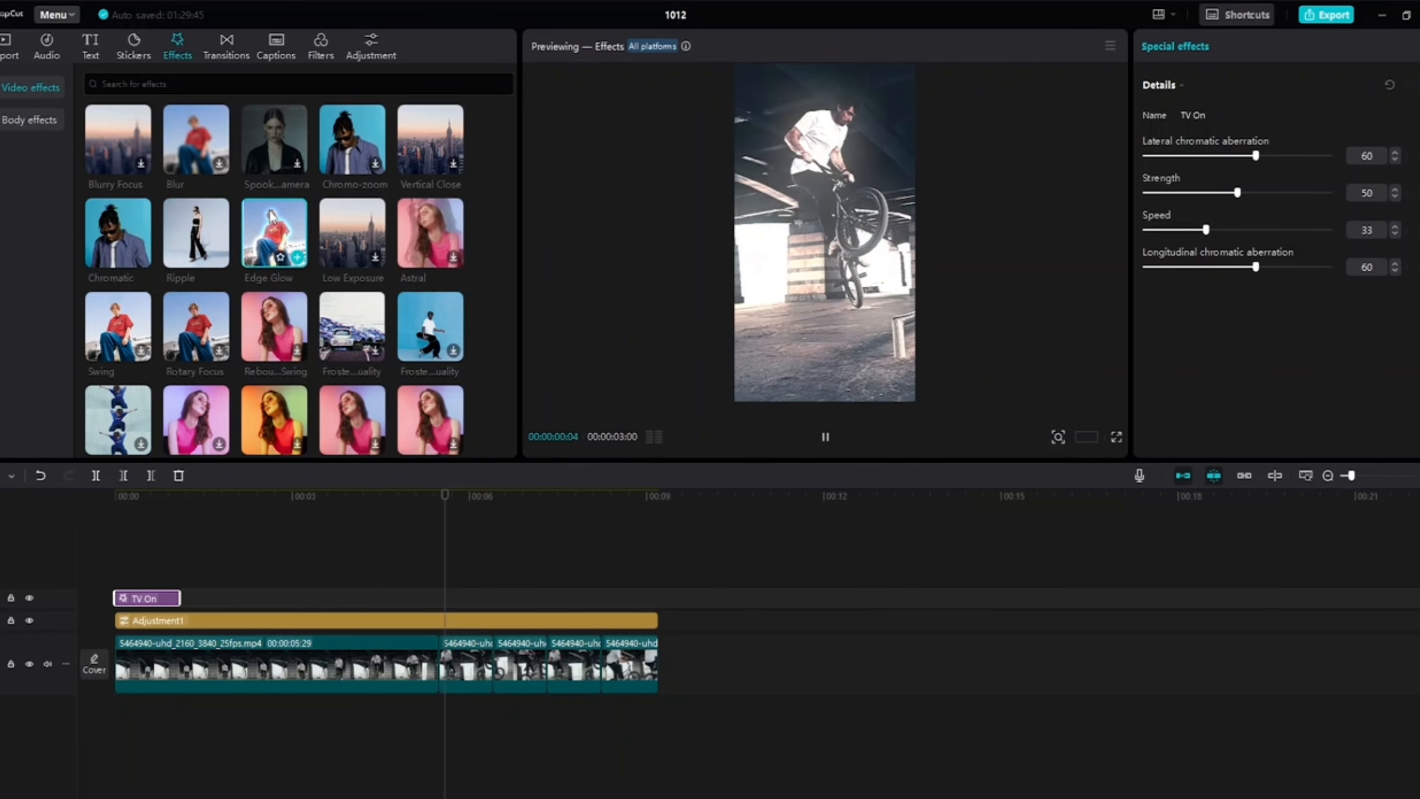
click(424, 230)
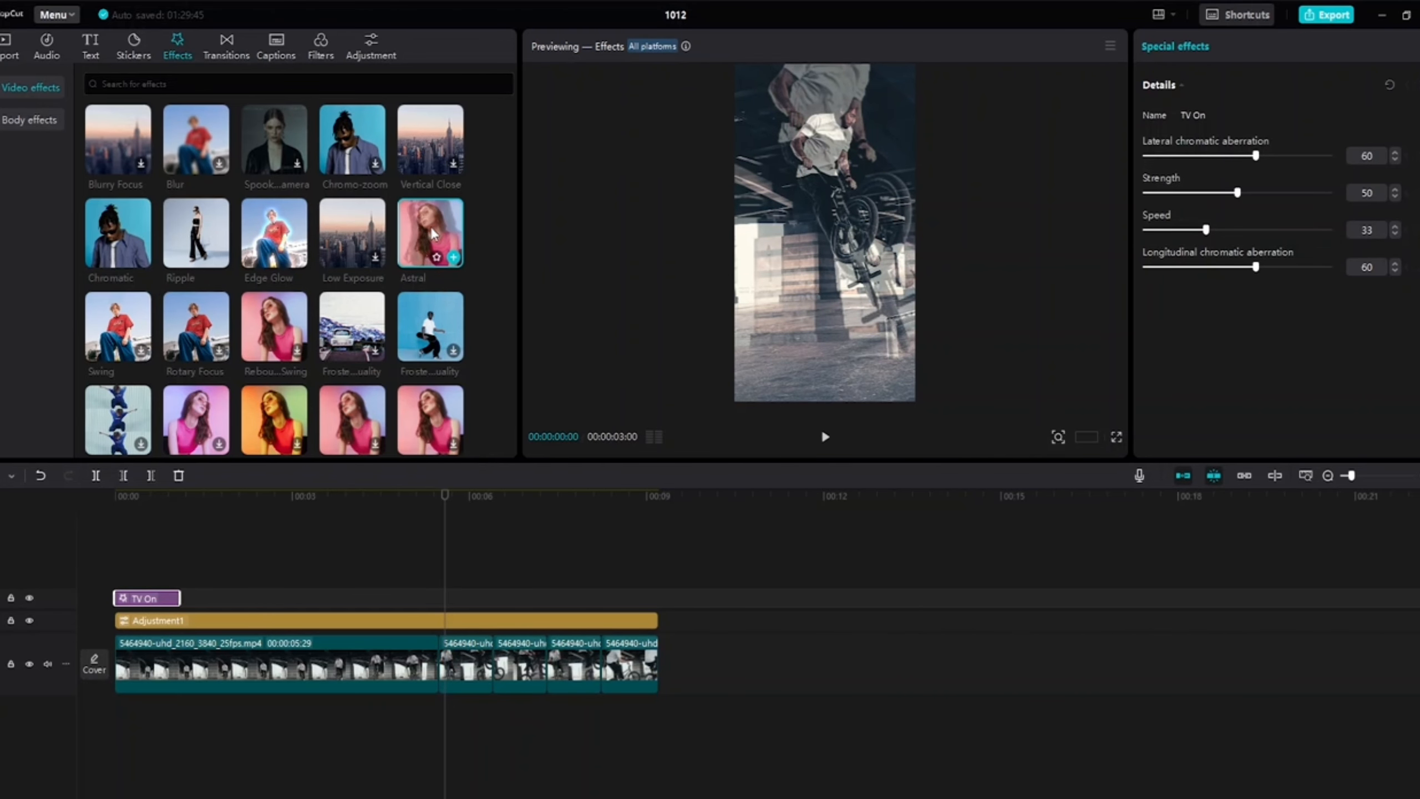
drag(436, 234, 441, 596)
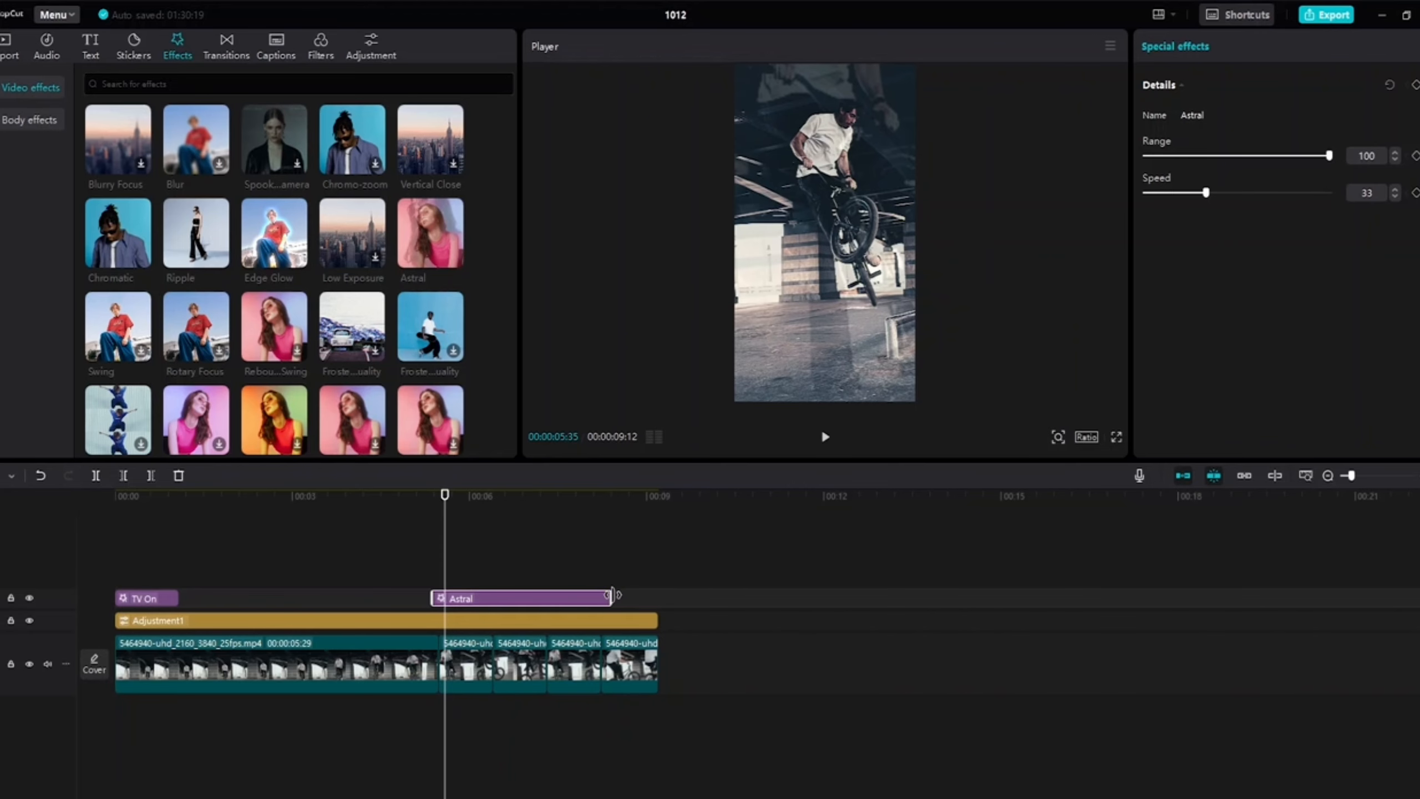
Trim the Astral effect at both ends to span the first two jump segments and play the sequence to check it
drag(612, 594, 546, 607)
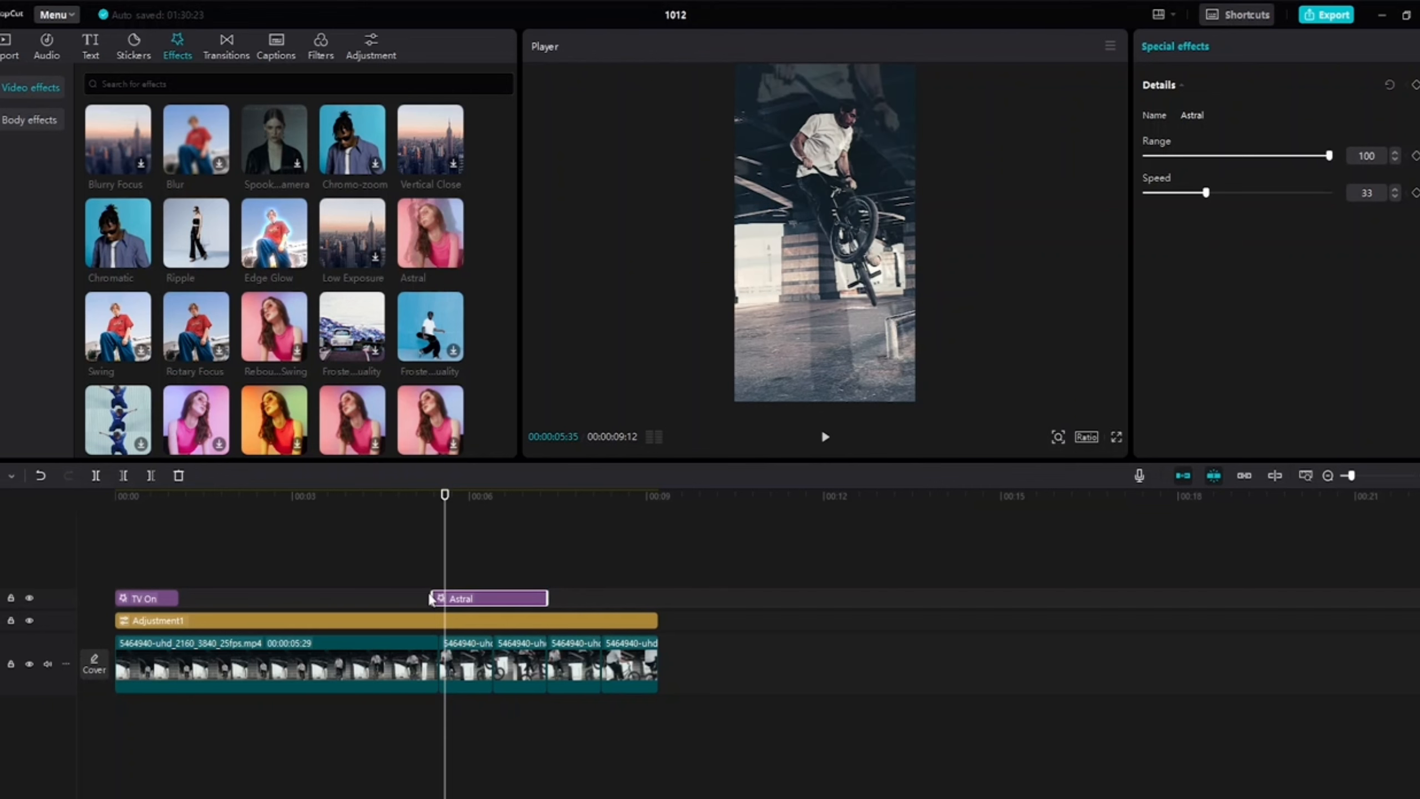
drag(434, 591, 439, 594)
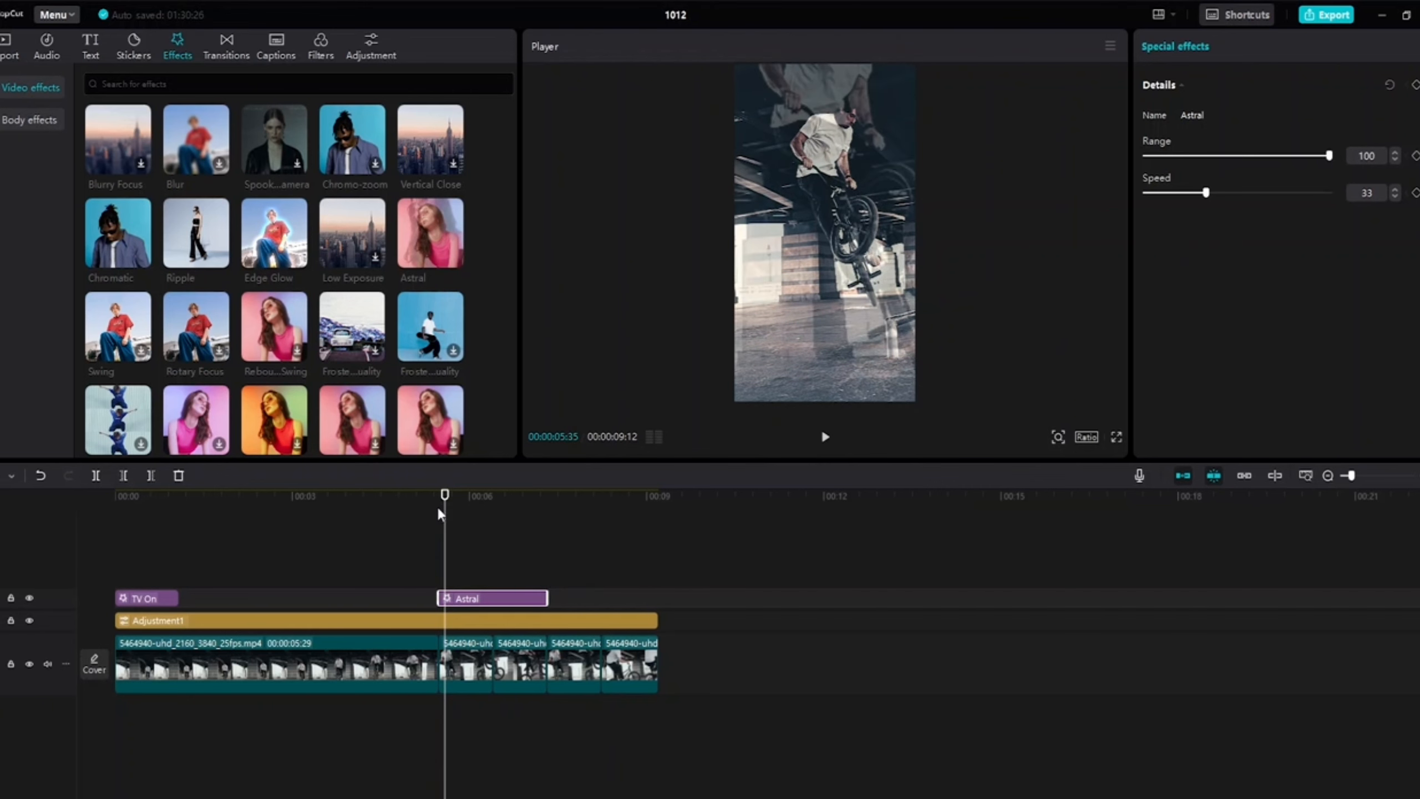
drag(444, 495, 337, 497)
key(space)
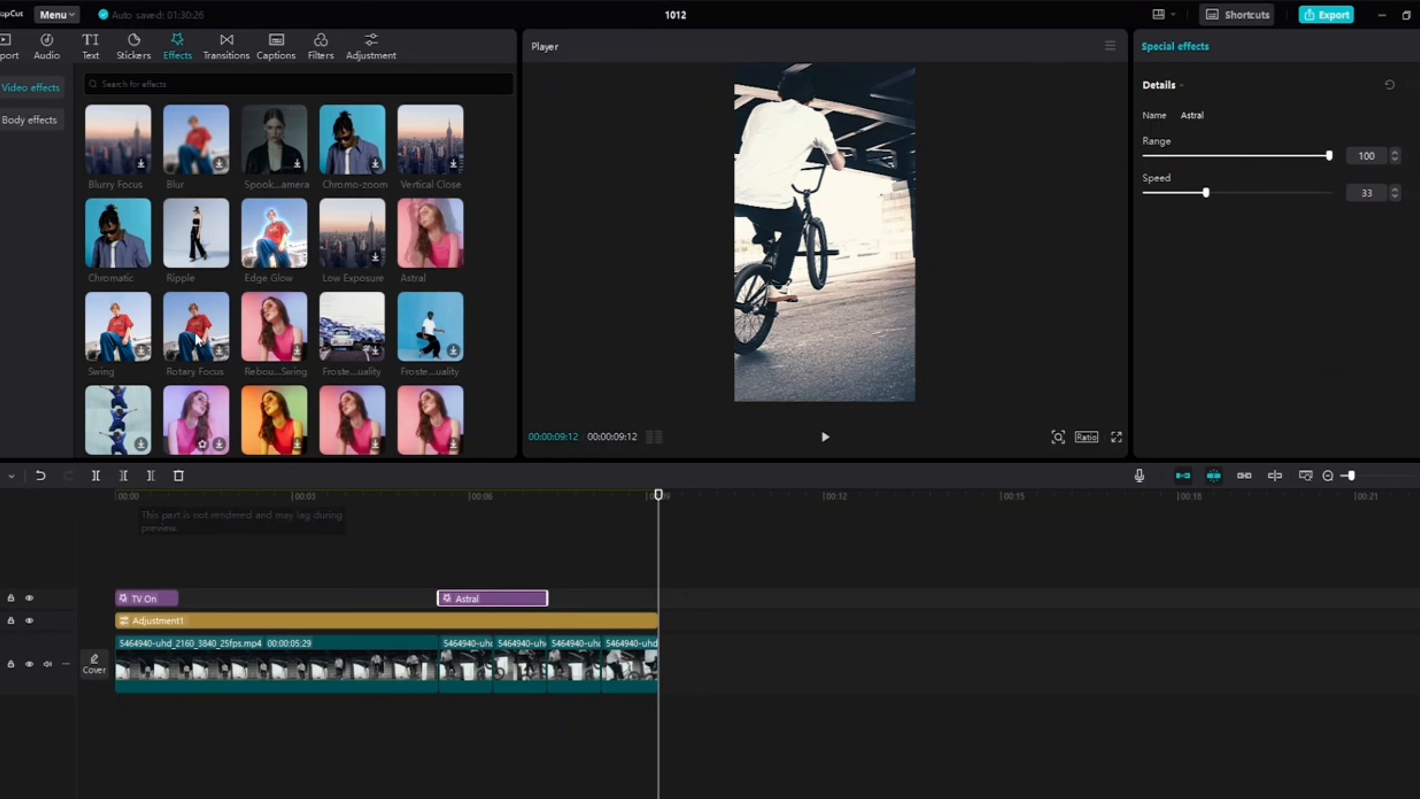
Browse the video effects and search them for "blink"
scroll(267, 308, down, 5)
scroll(267, 308, down, 2)
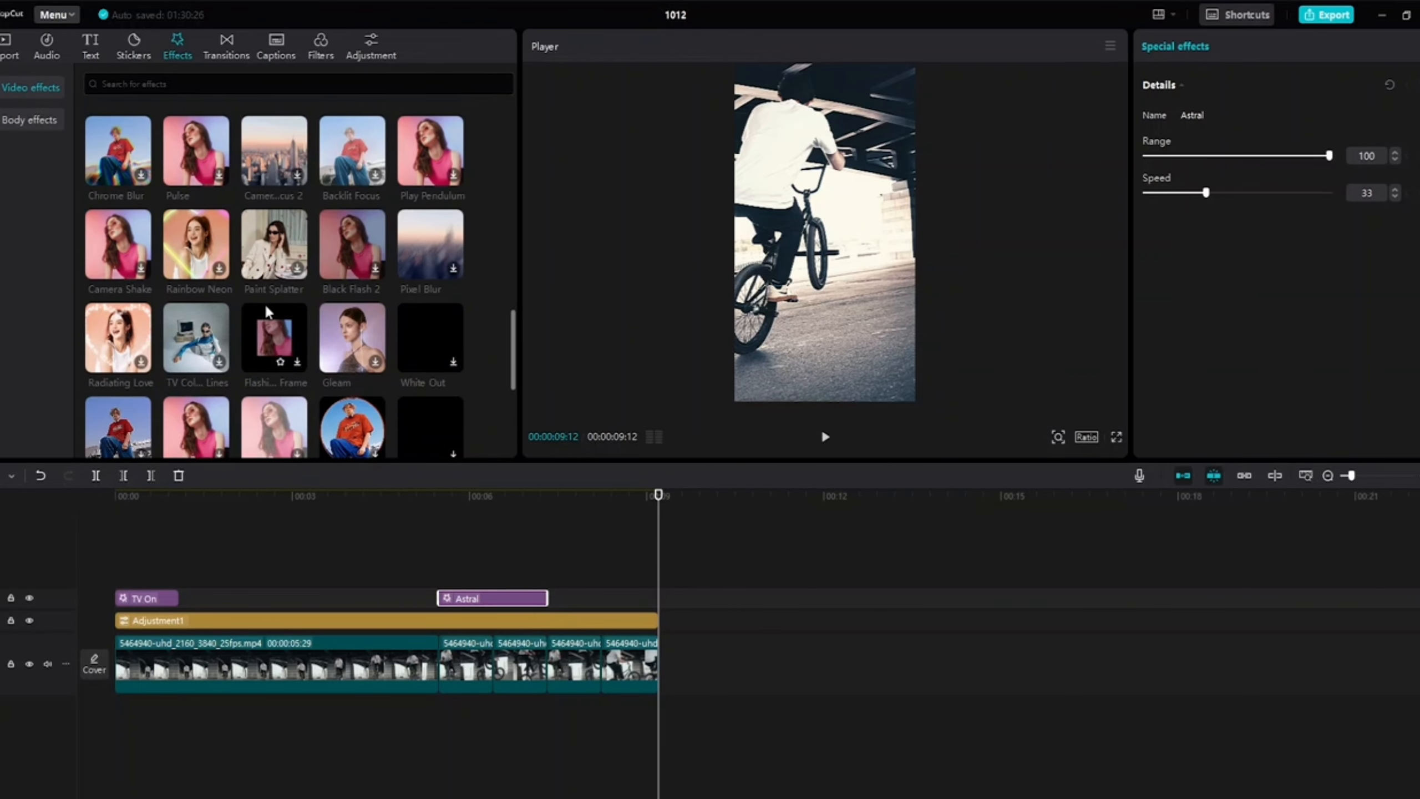
click(202, 82)
text(blink)
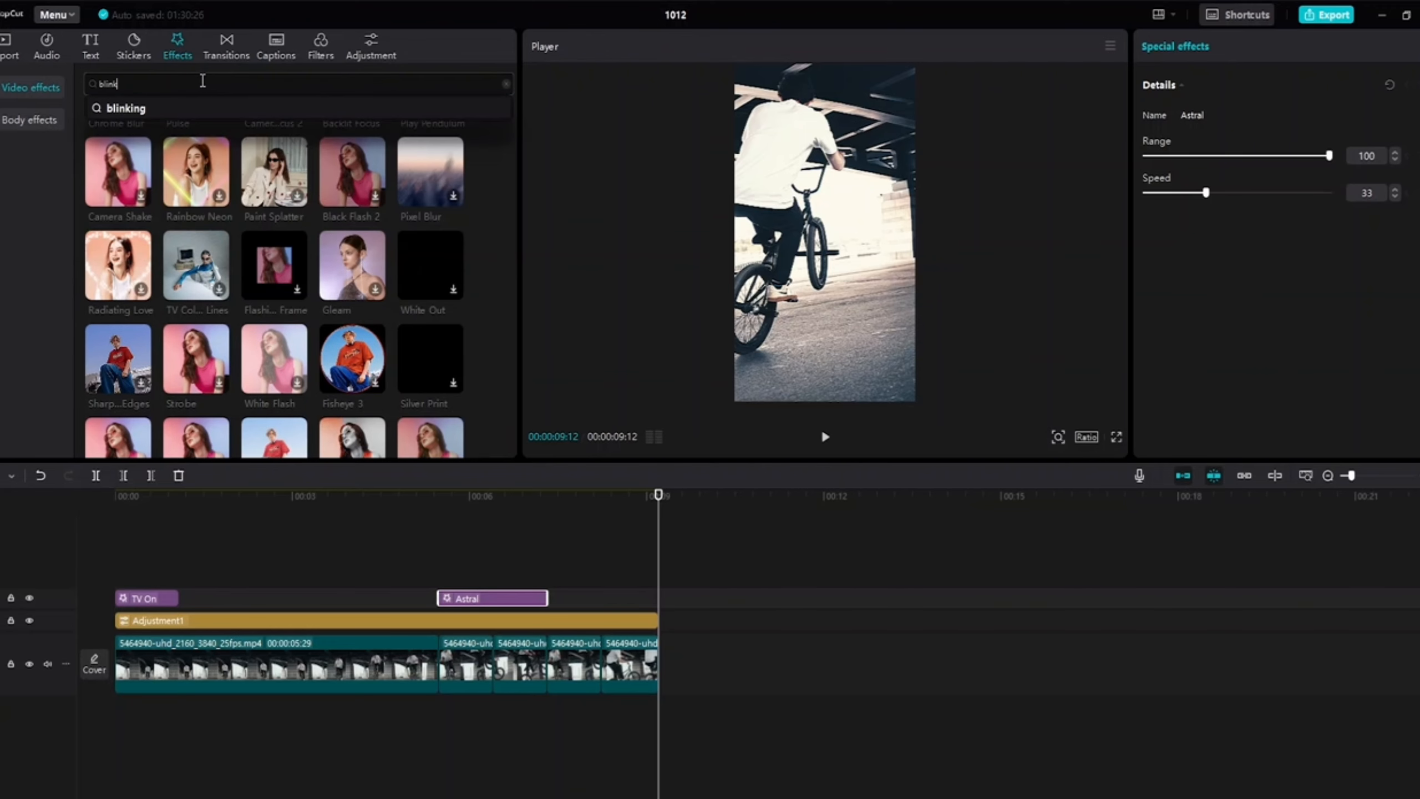
key(Return)
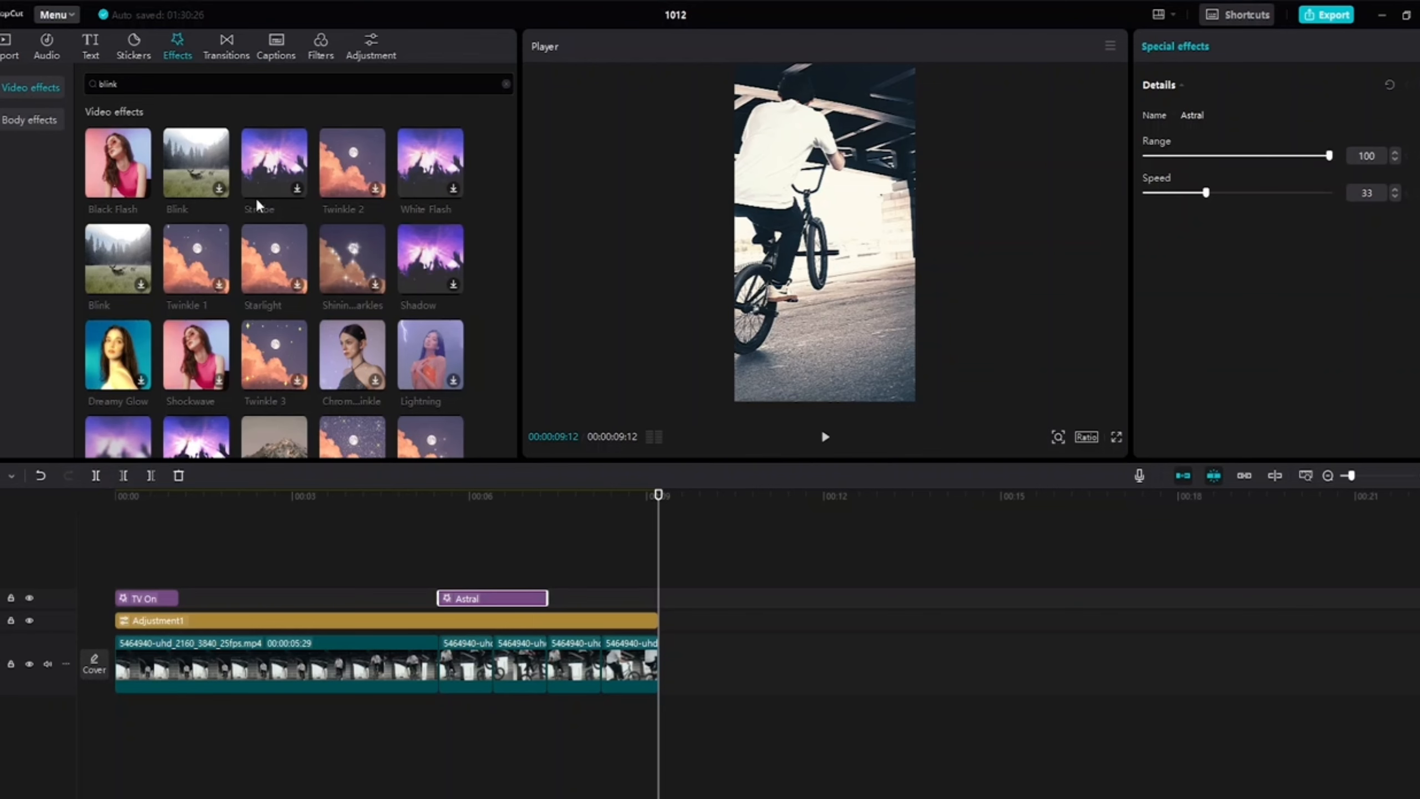
Add the Black Flash effect on a track above Astral and trim it to cover the first three jump segments
click(141, 189)
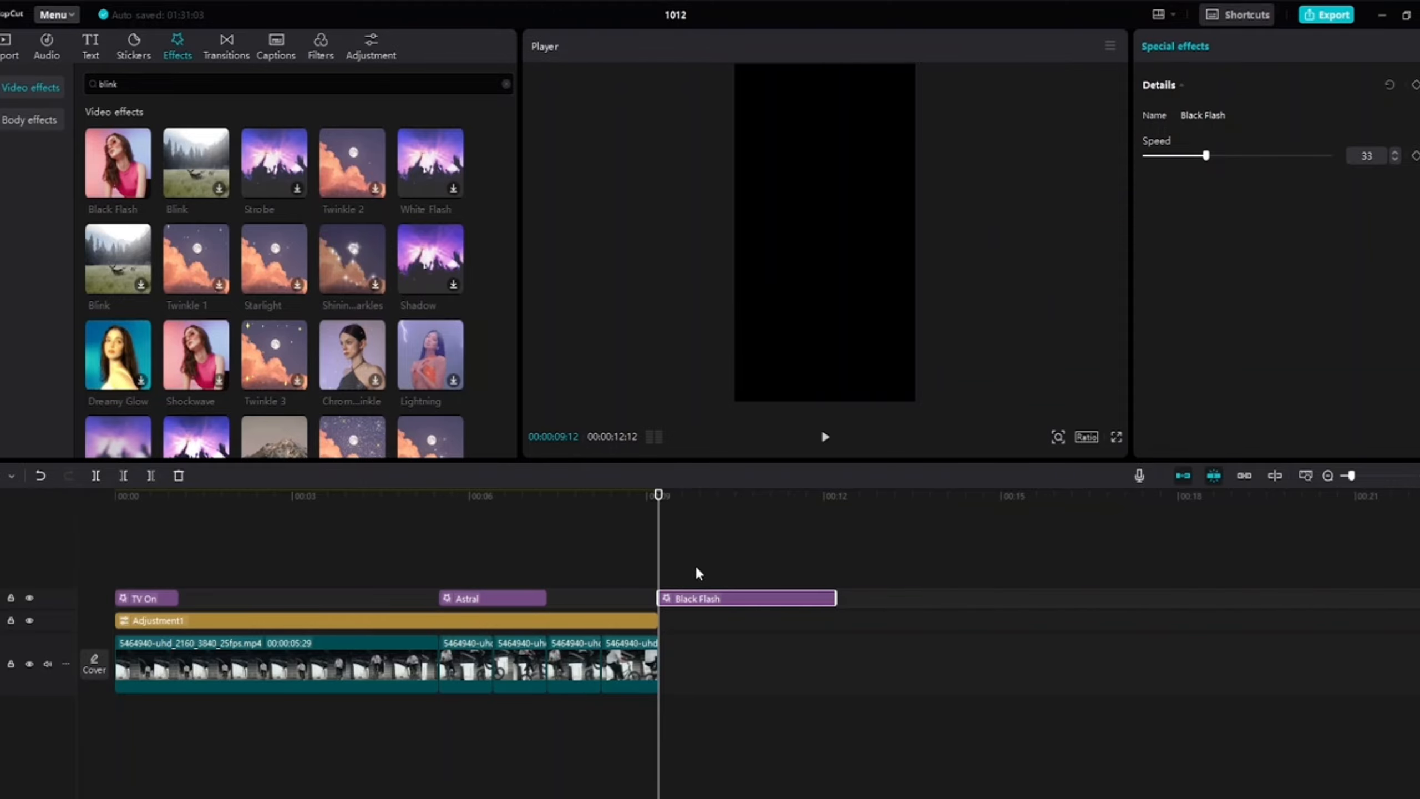
drag(728, 599, 511, 581)
drag(617, 573, 601, 577)
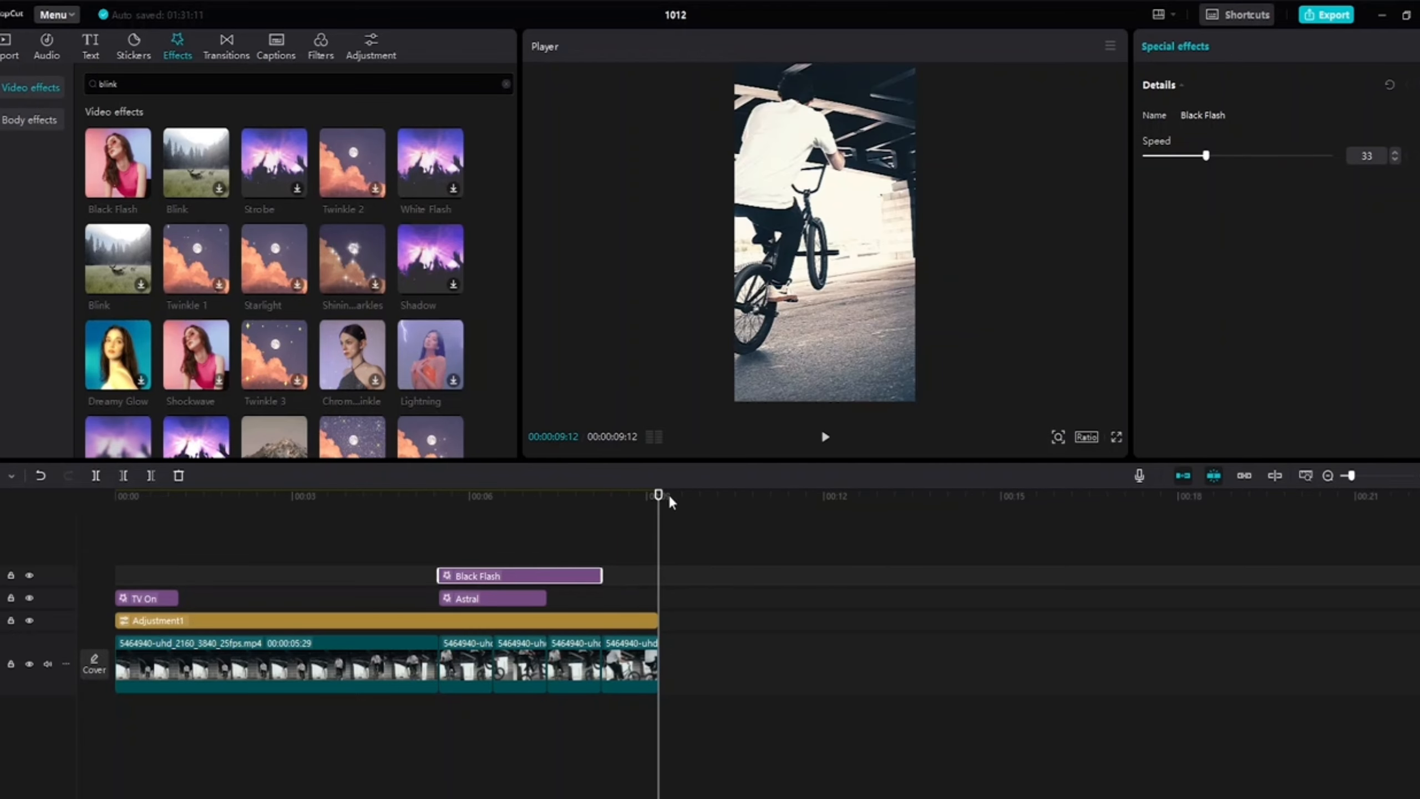
Preview the sequence, slow down the Black Flash effect, and set Astral's range to 90 and speed to 30
drag(659, 496, 22, 511)
key(space)
drag(1207, 157, 1186, 159)
click(493, 602)
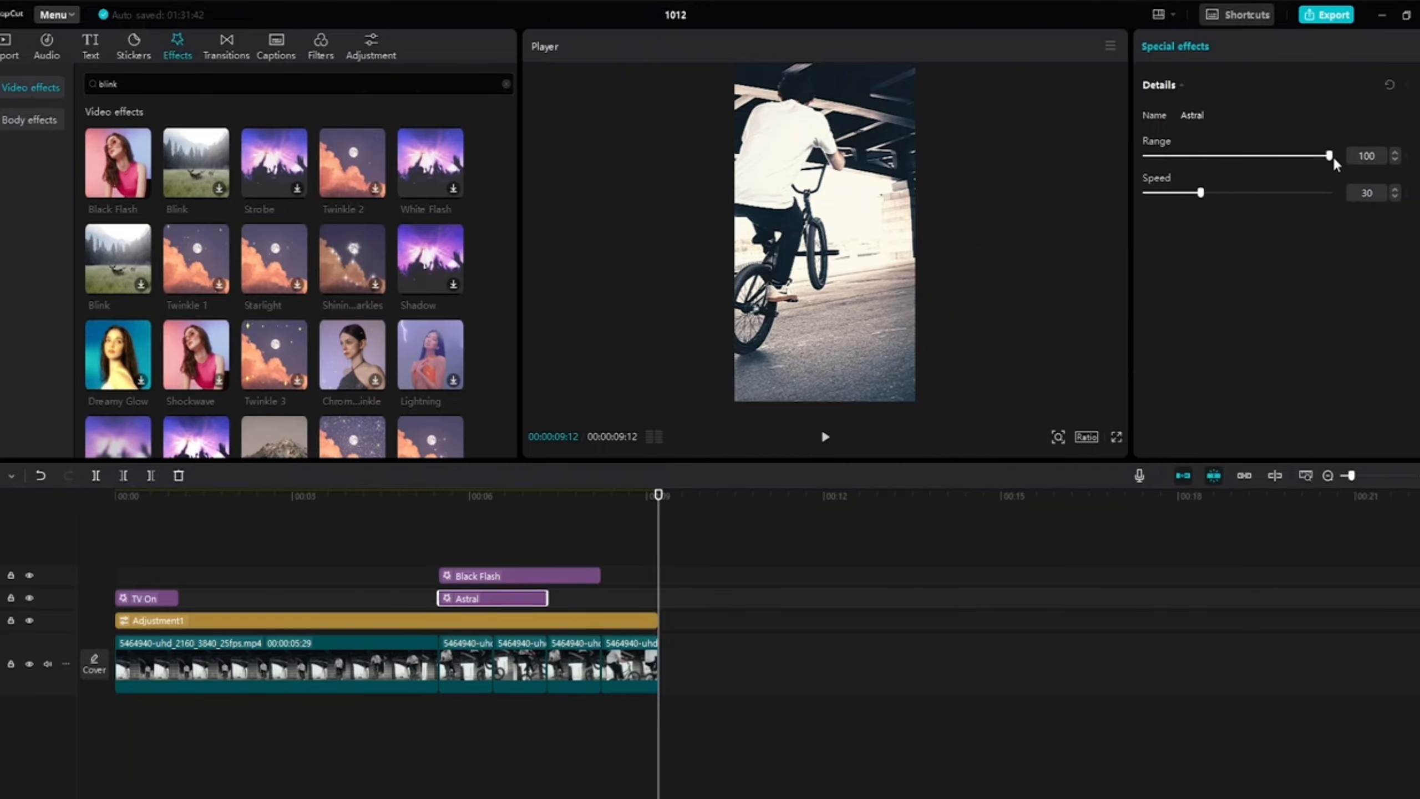
drag(1335, 160, 1318, 157)
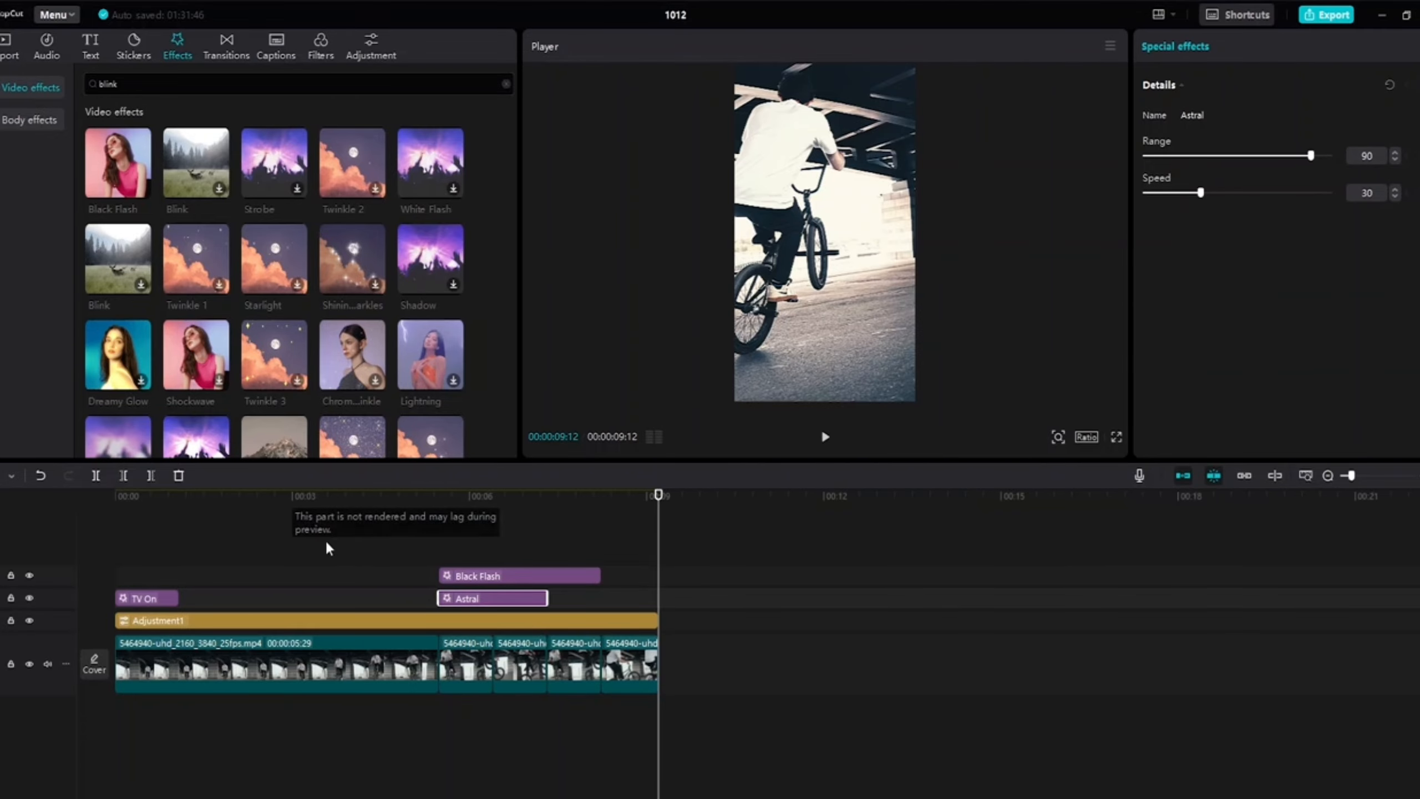
Examine the TV On effect's settings and play the whole sequence from the start
click(171, 599)
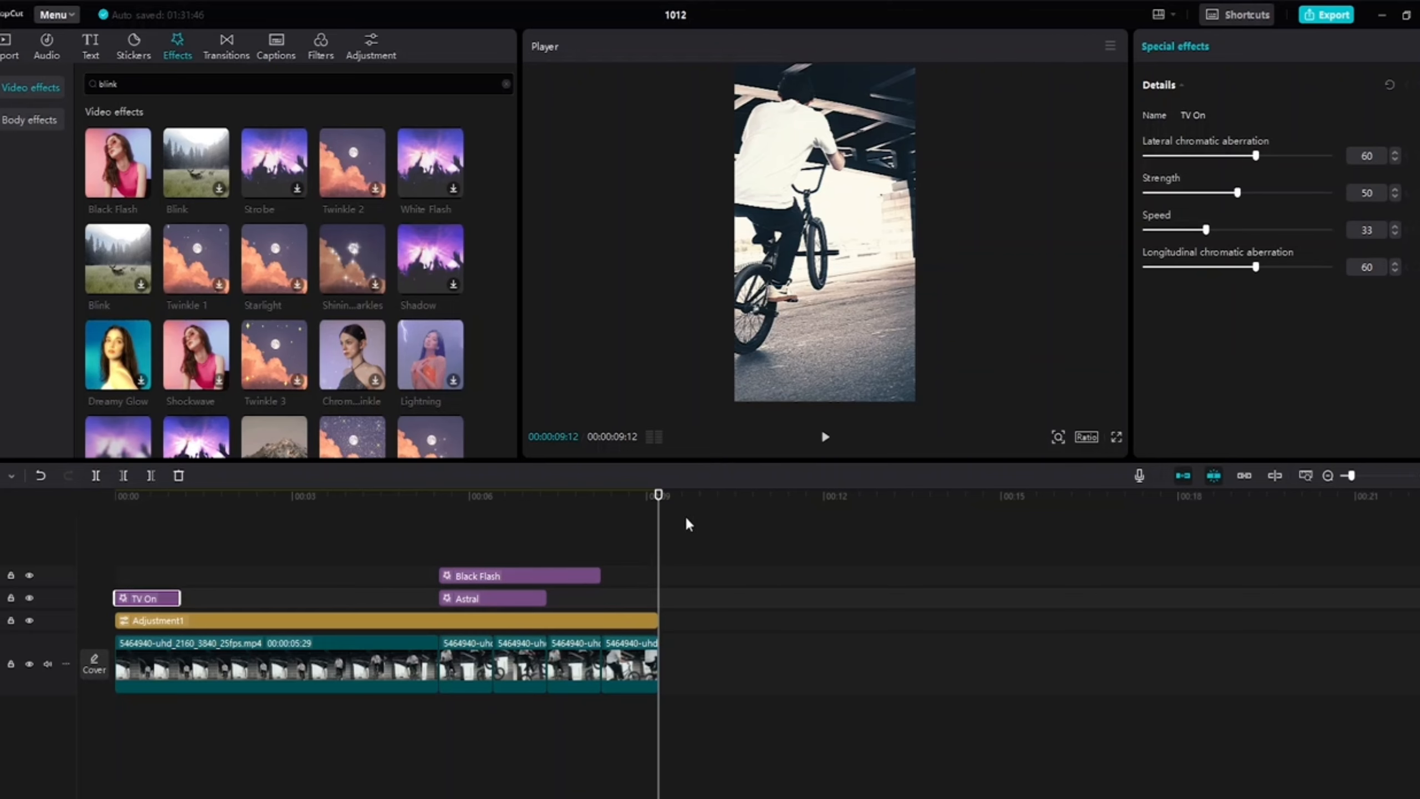
drag(657, 494, 115, 494)
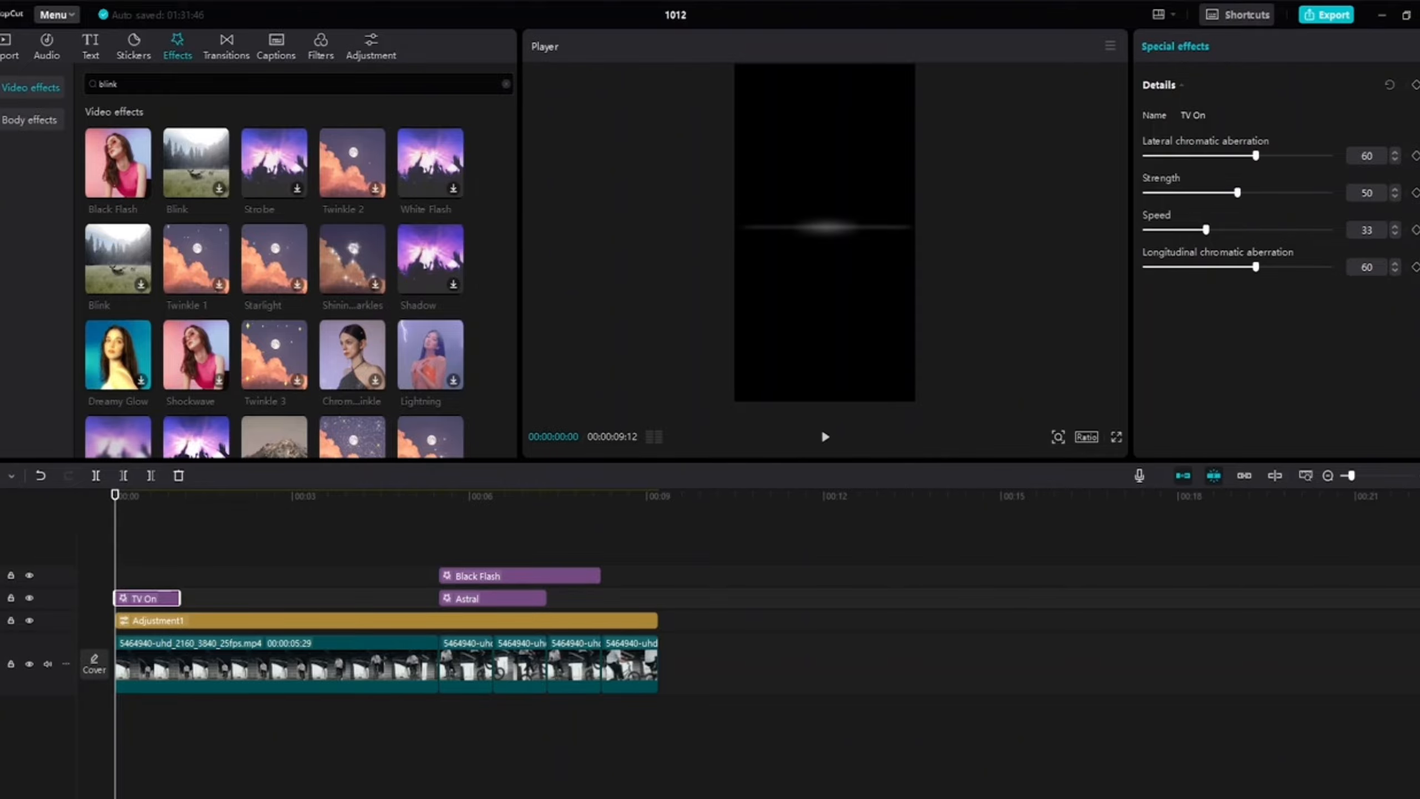
key(space)
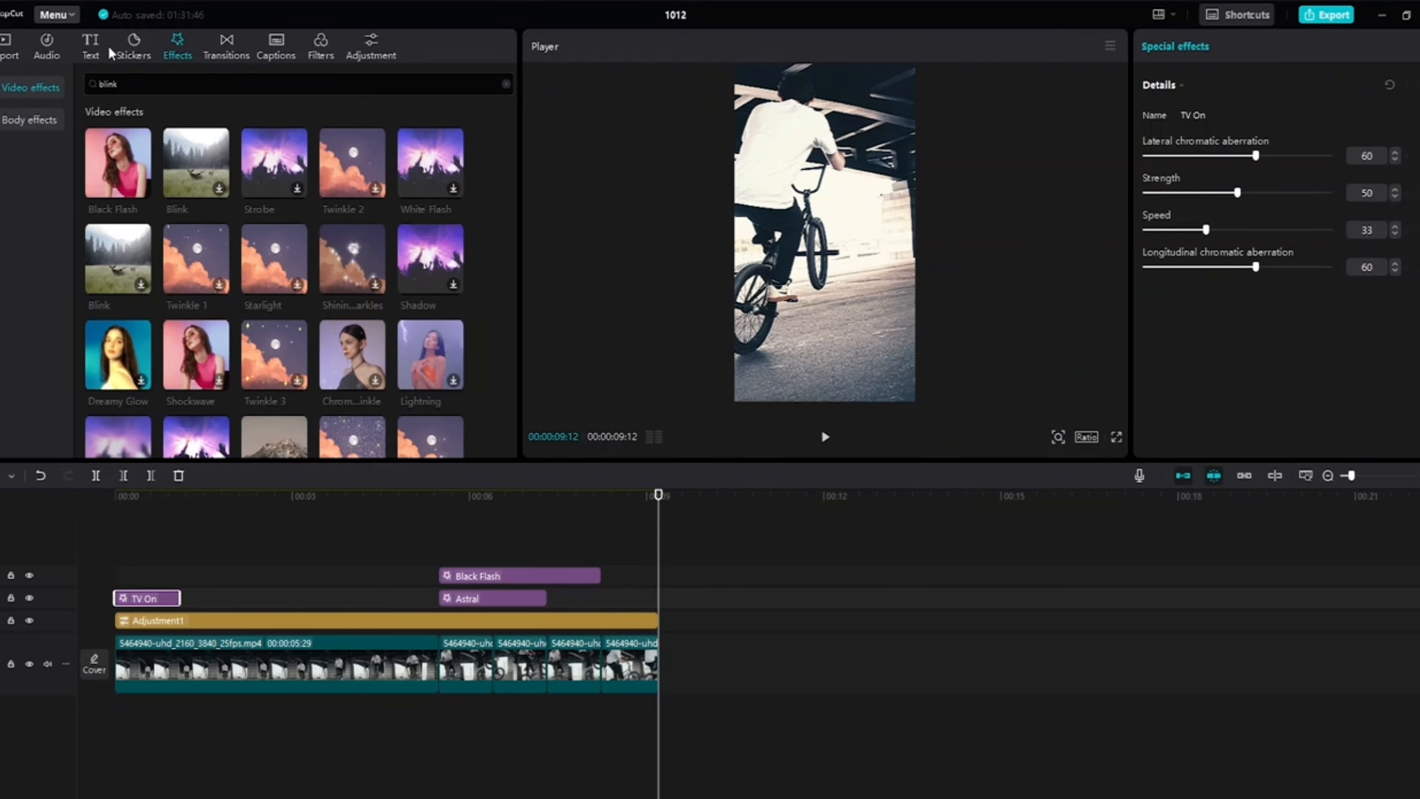
Look through the text options: text templates, the Trending and Basic text effects, auto captions and local captions
click(90, 45)
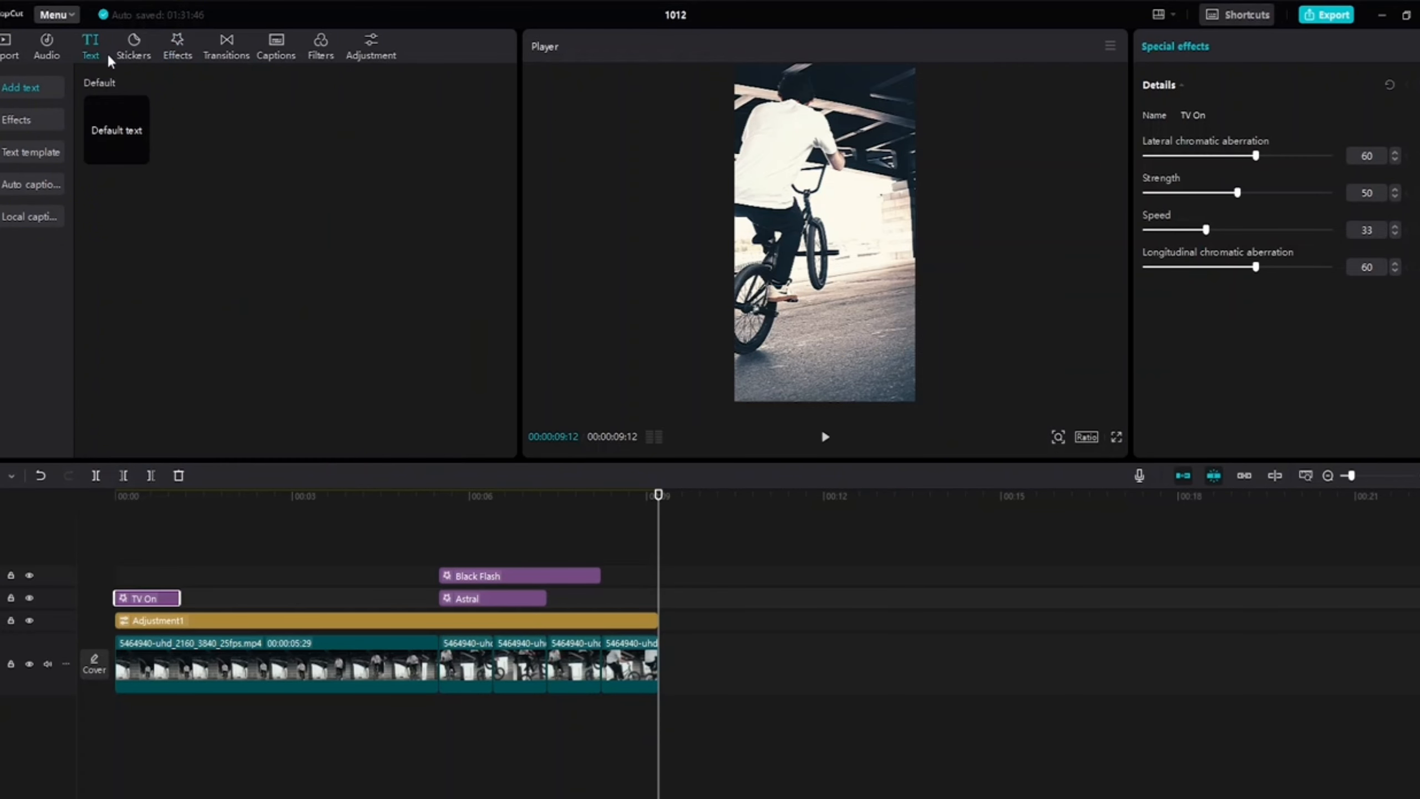
mouse_move(141, 159)
click(317, 609)
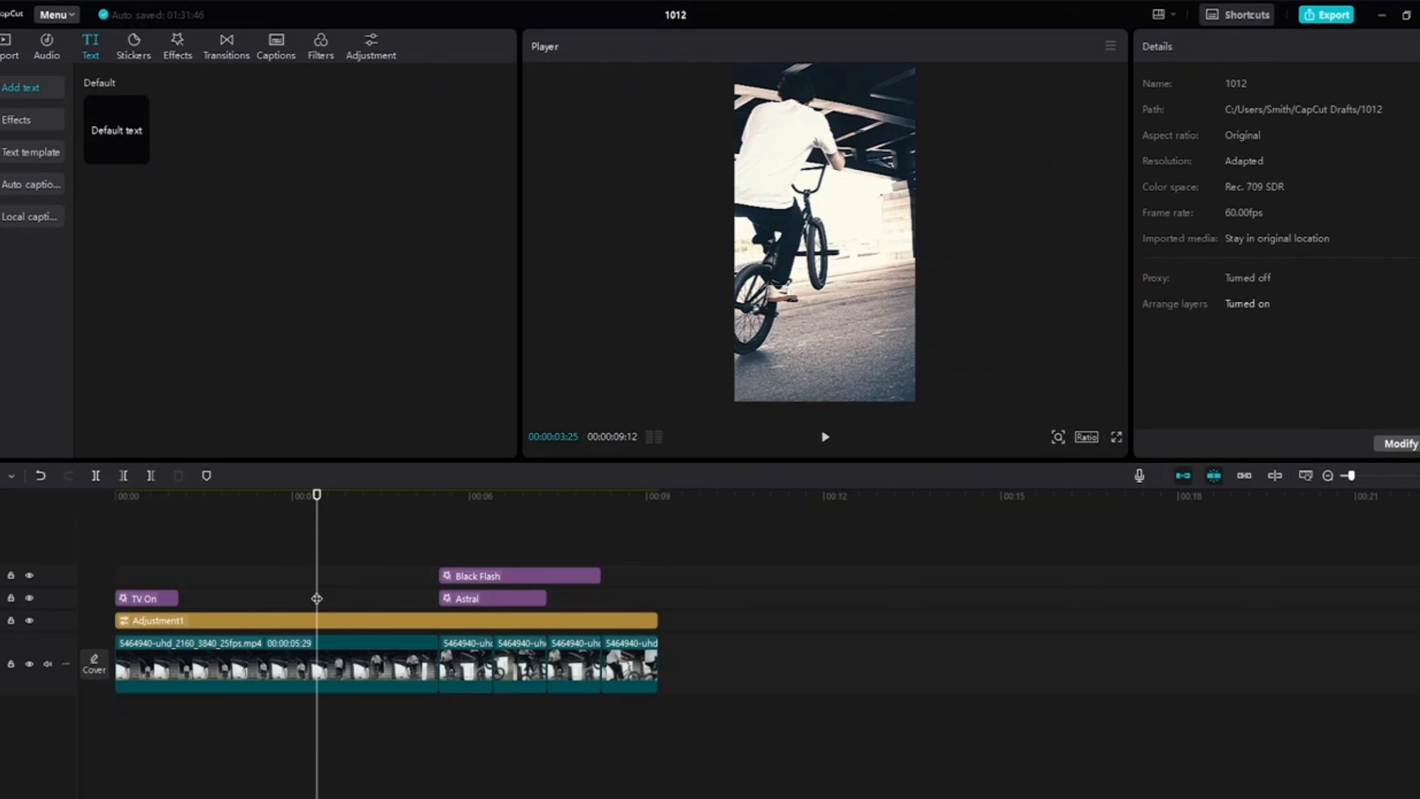
click(32, 152)
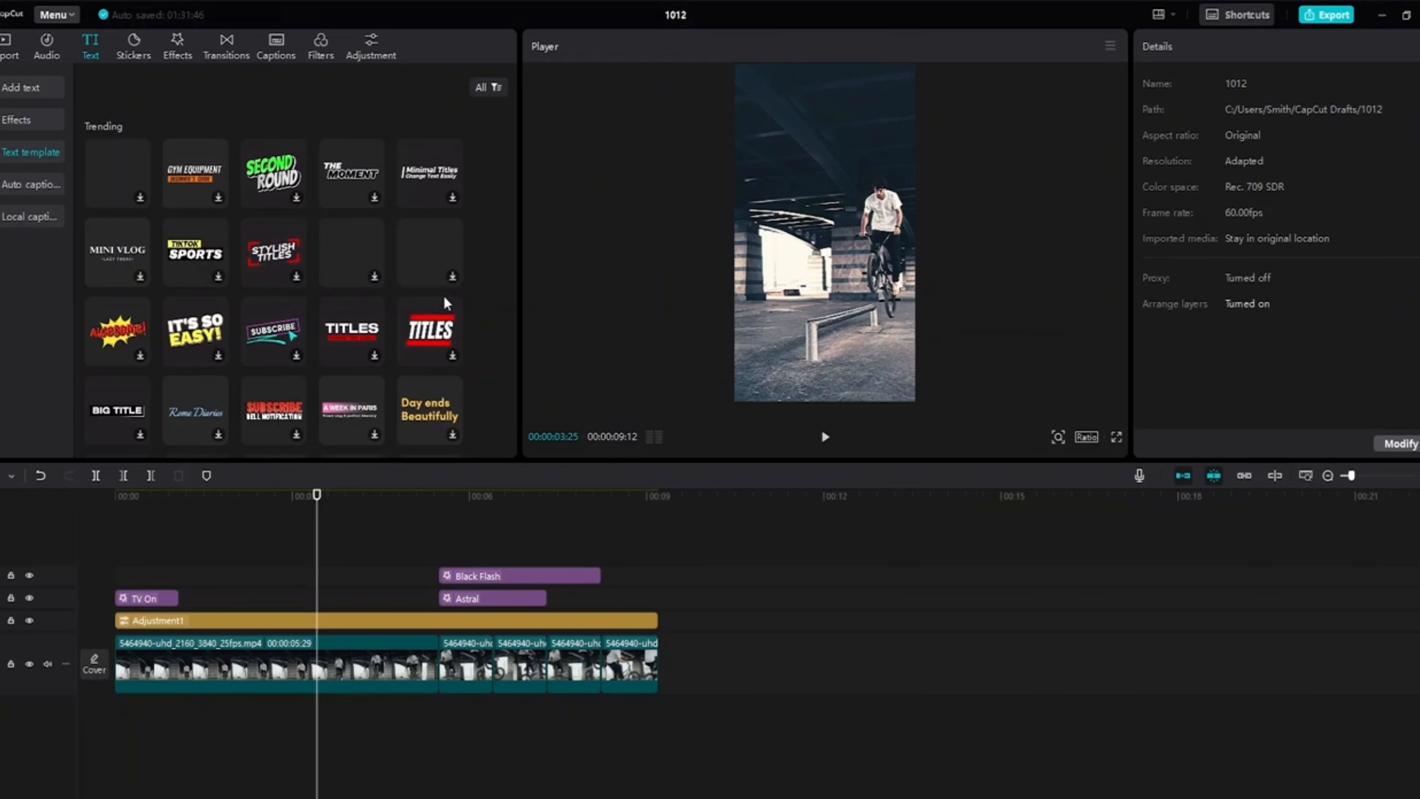
click(22, 121)
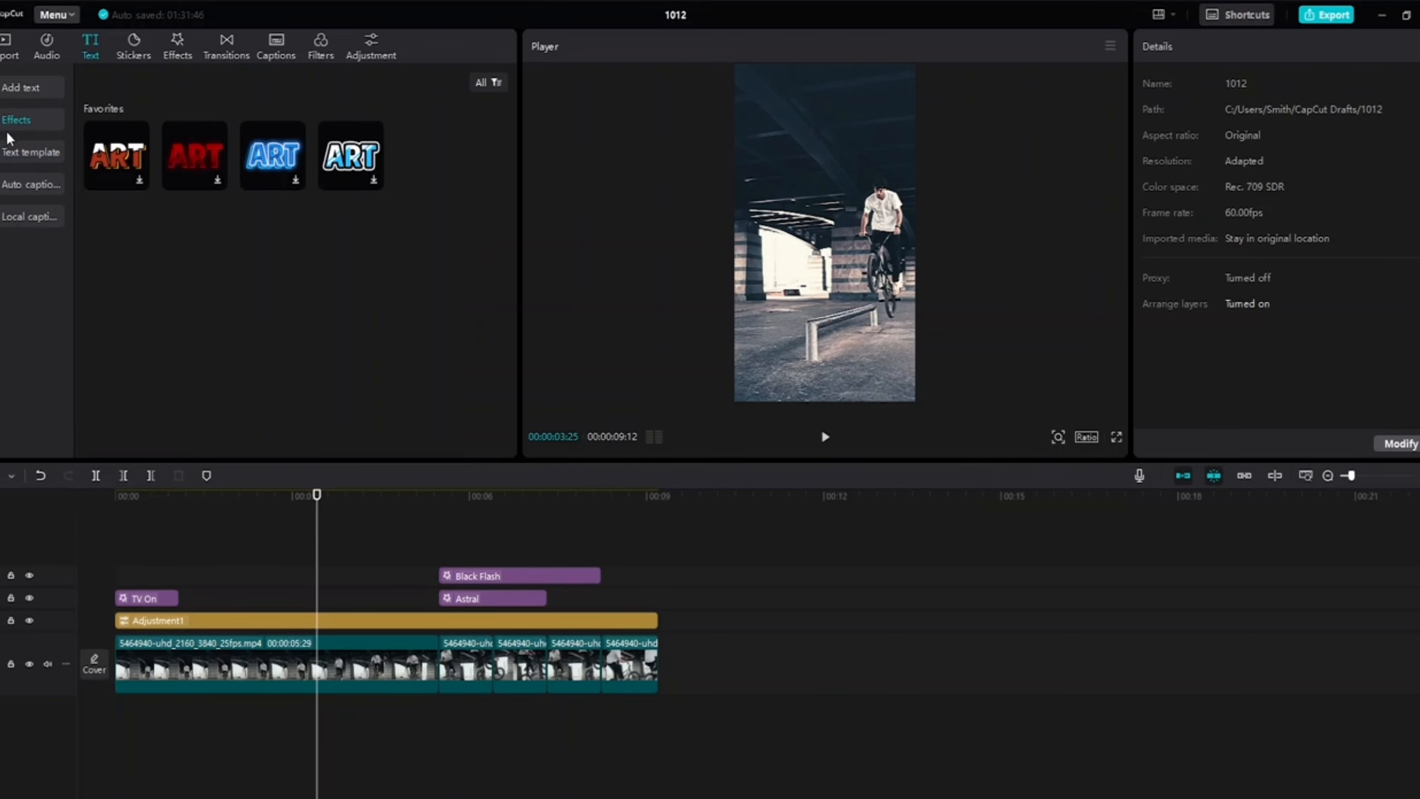
click(2, 125)
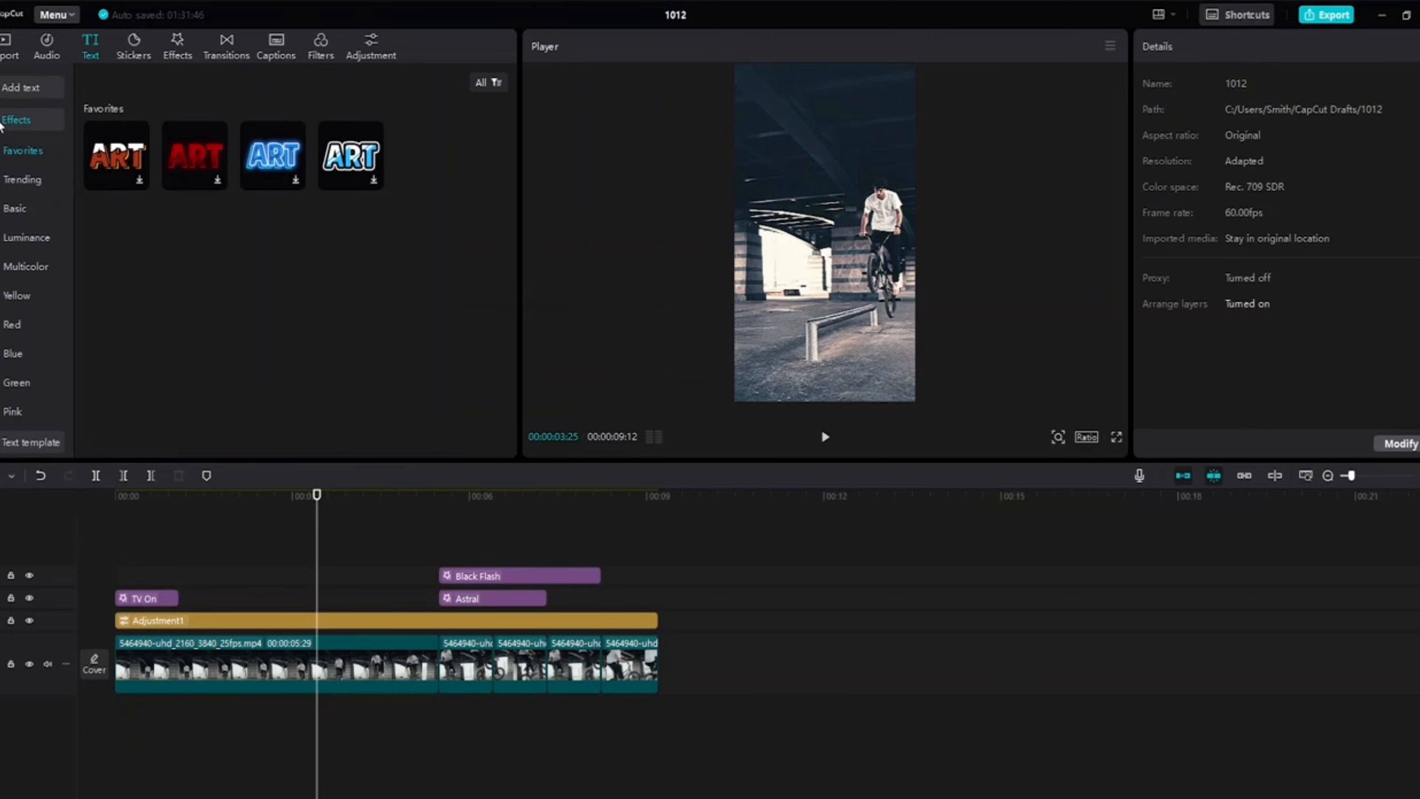
click(37, 179)
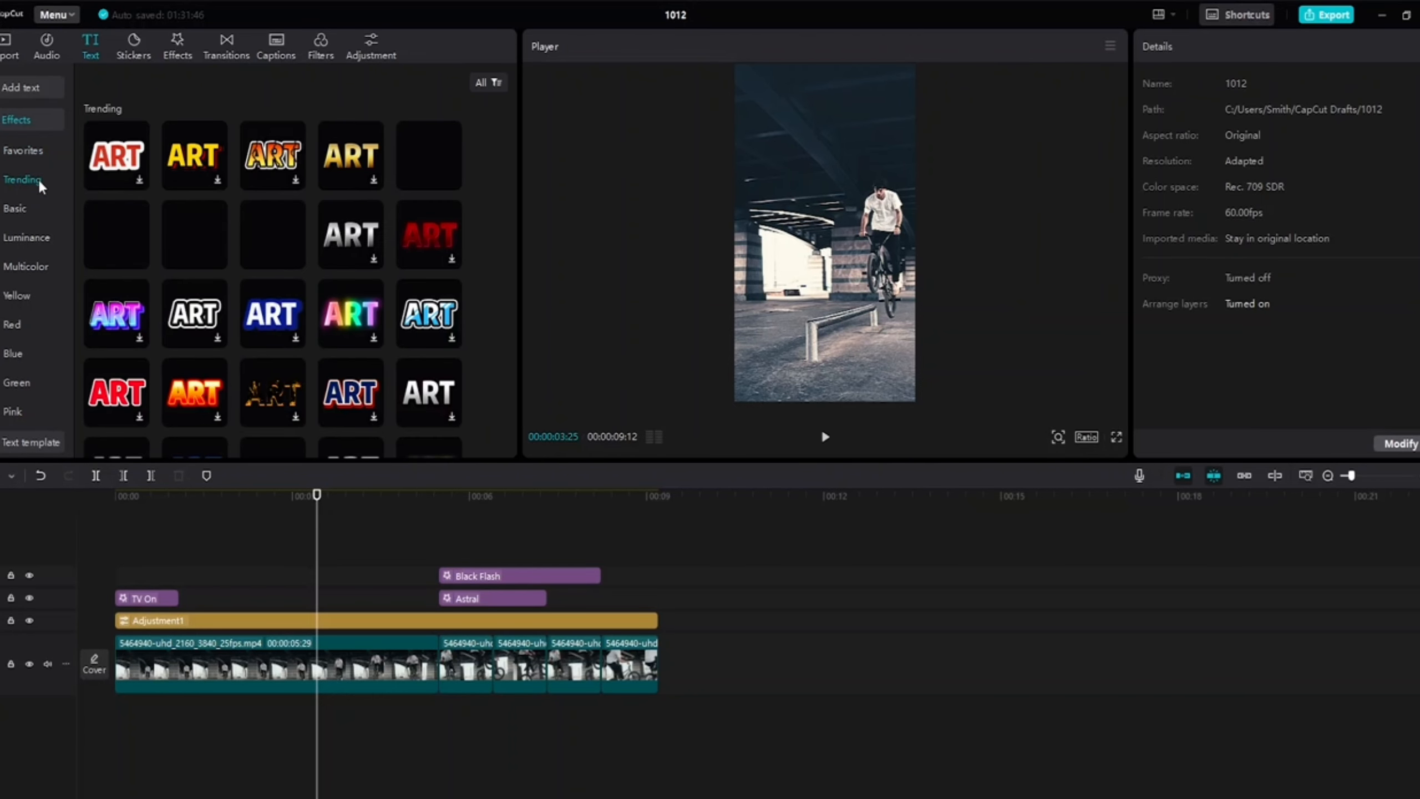
click(19, 207)
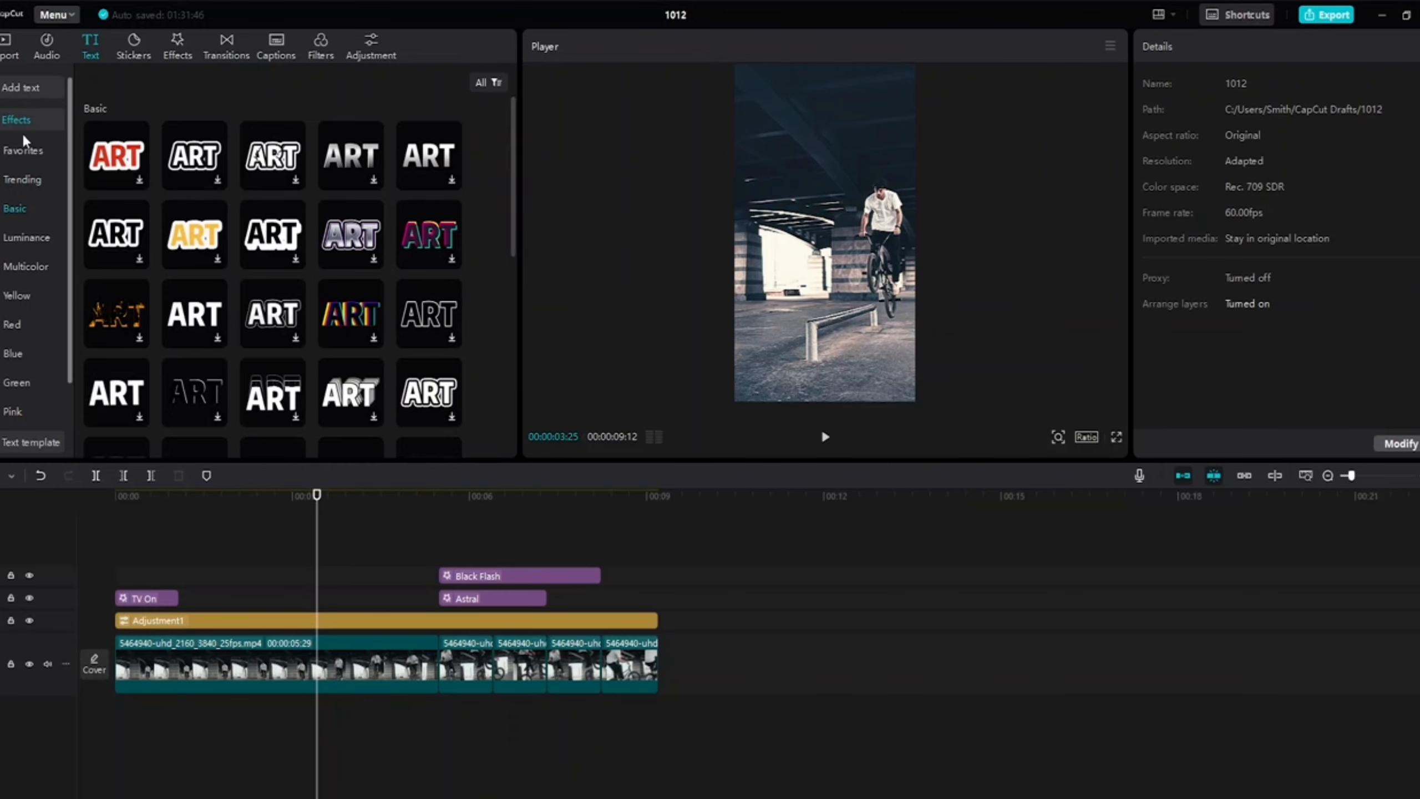
click(2, 123)
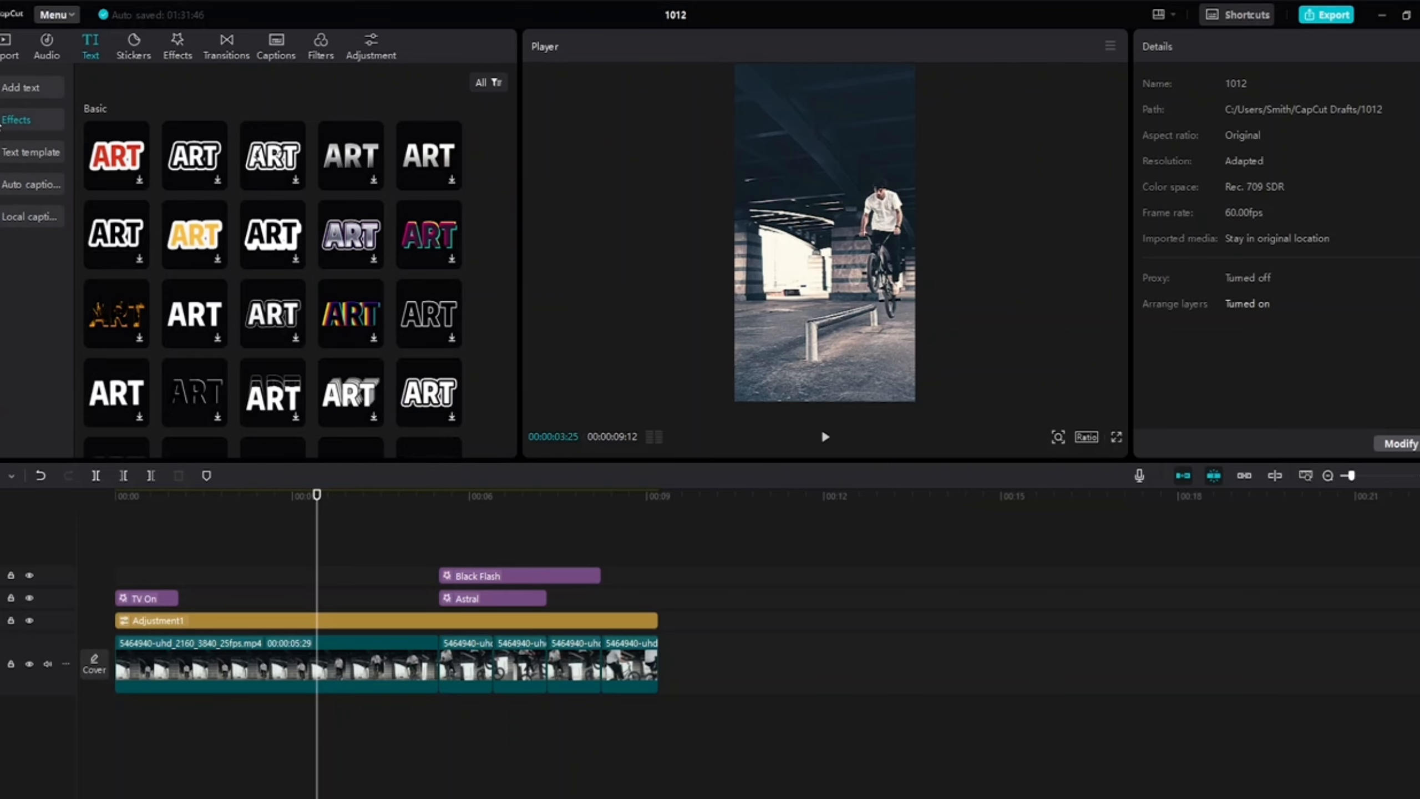
click(30, 186)
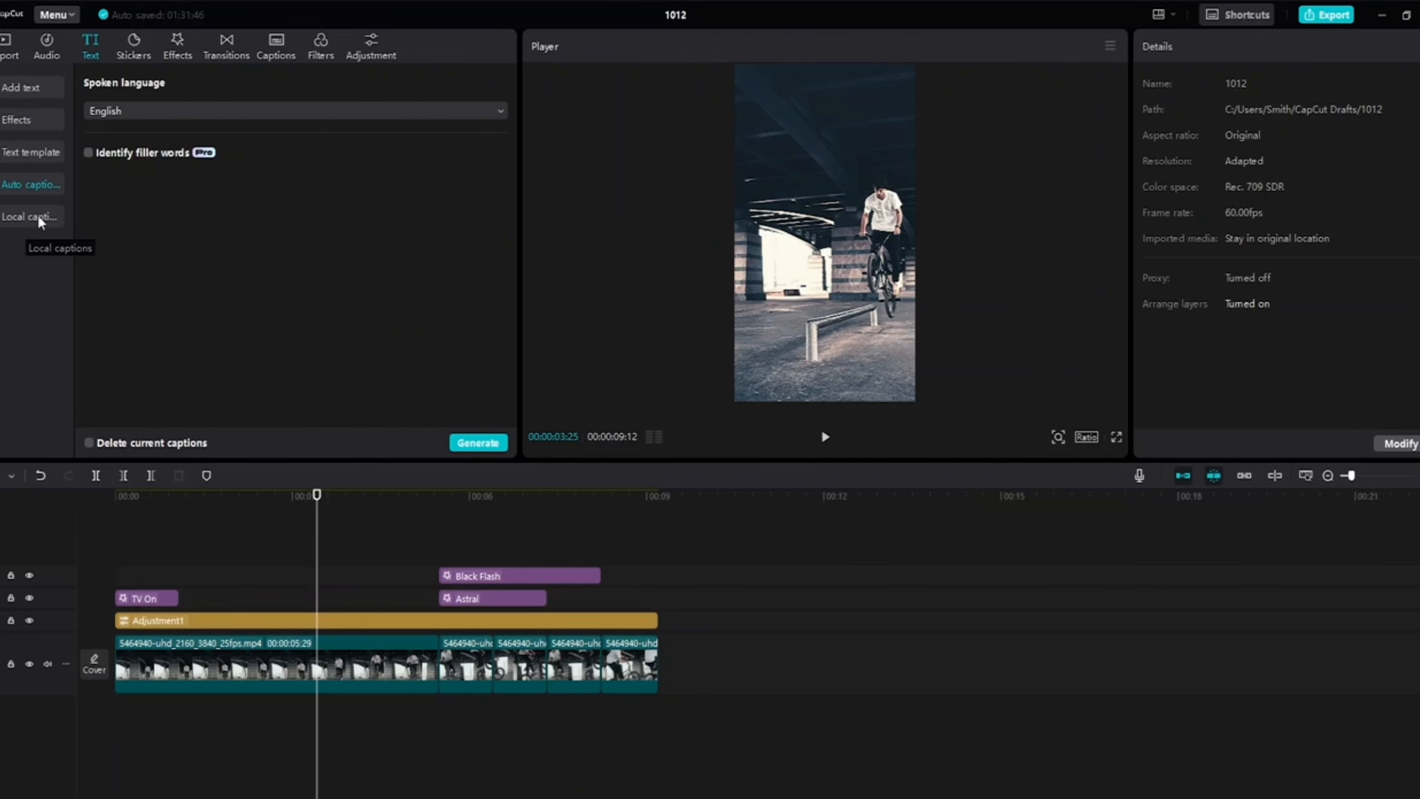
click(20, 217)
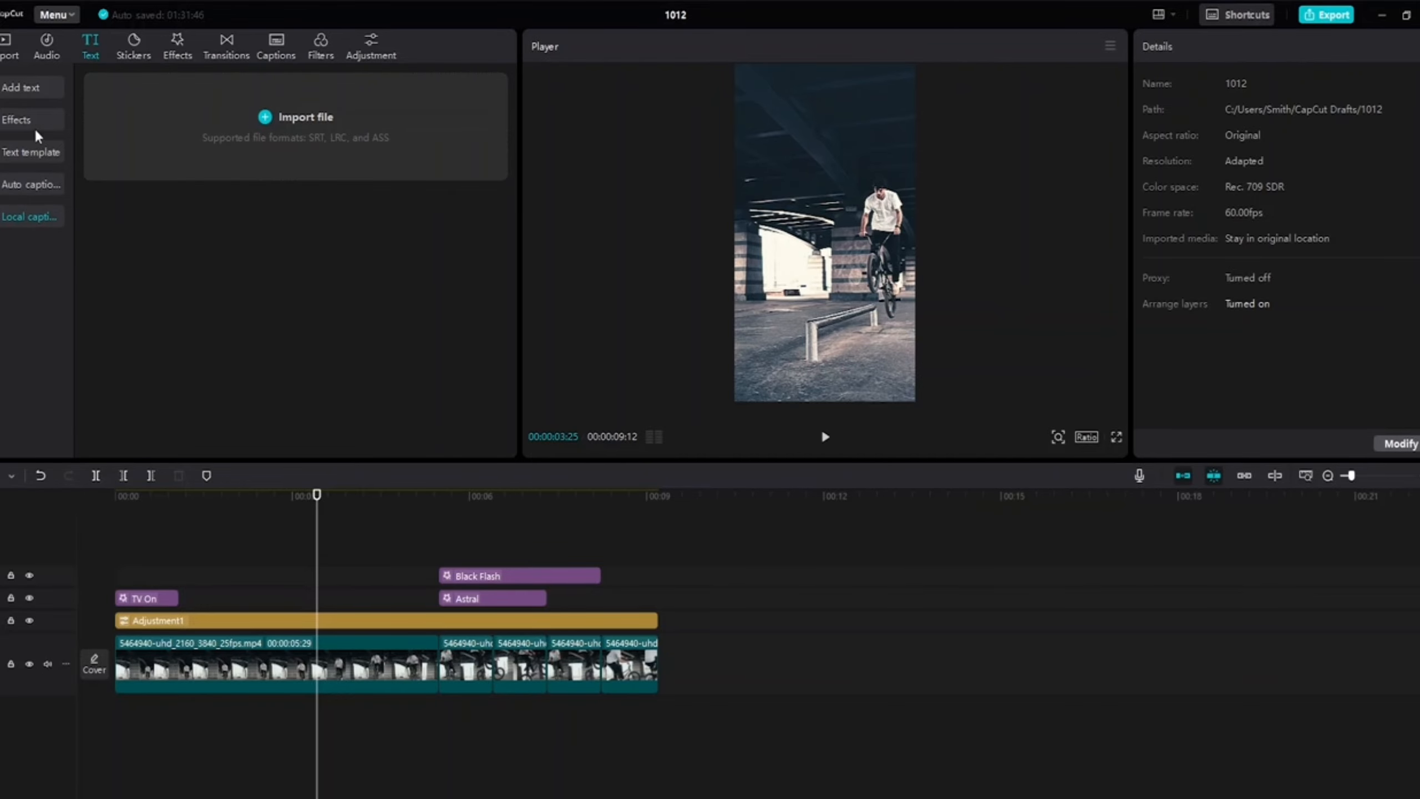
Add a default text clip on a track above the effects and move it to end at 00:00:03:25
click(25, 88)
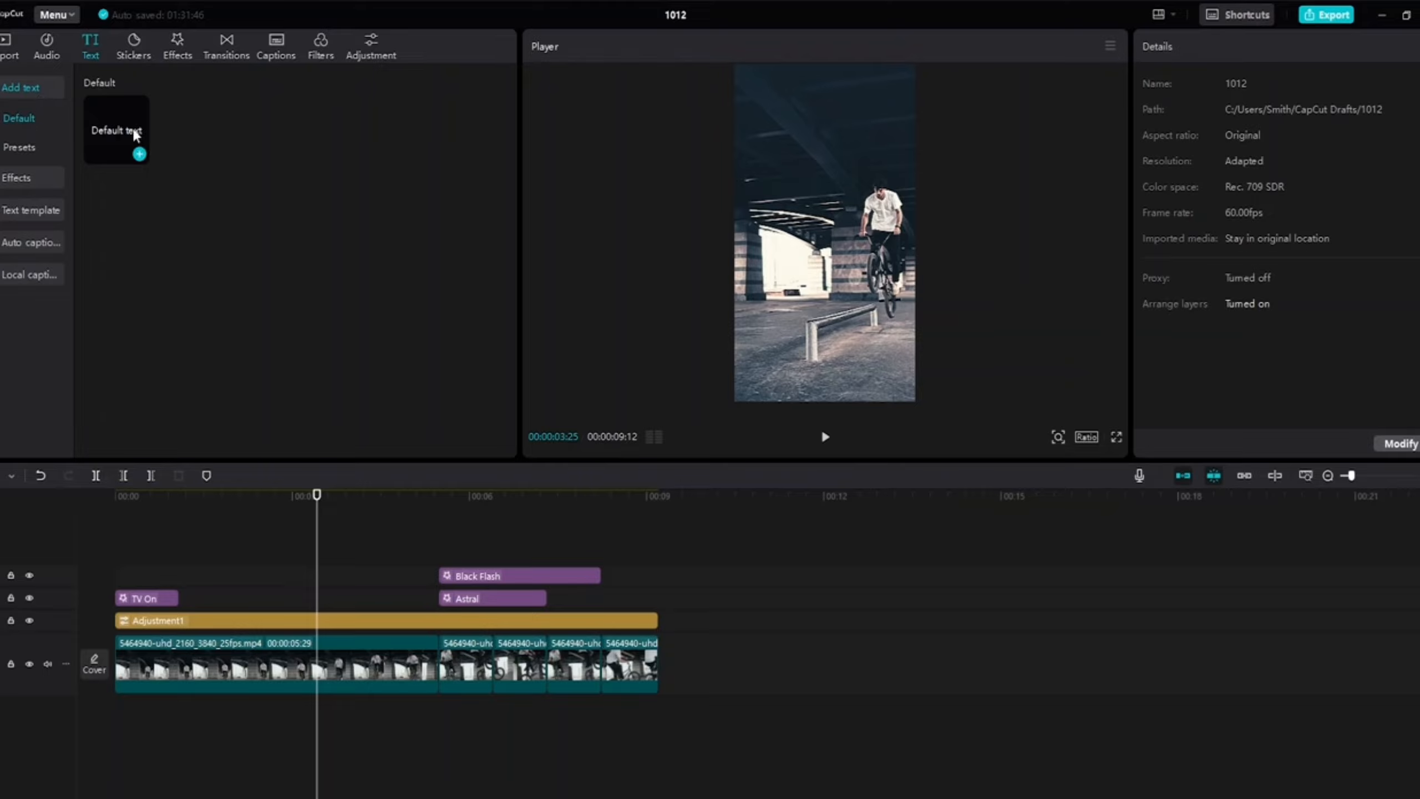
click(140, 155)
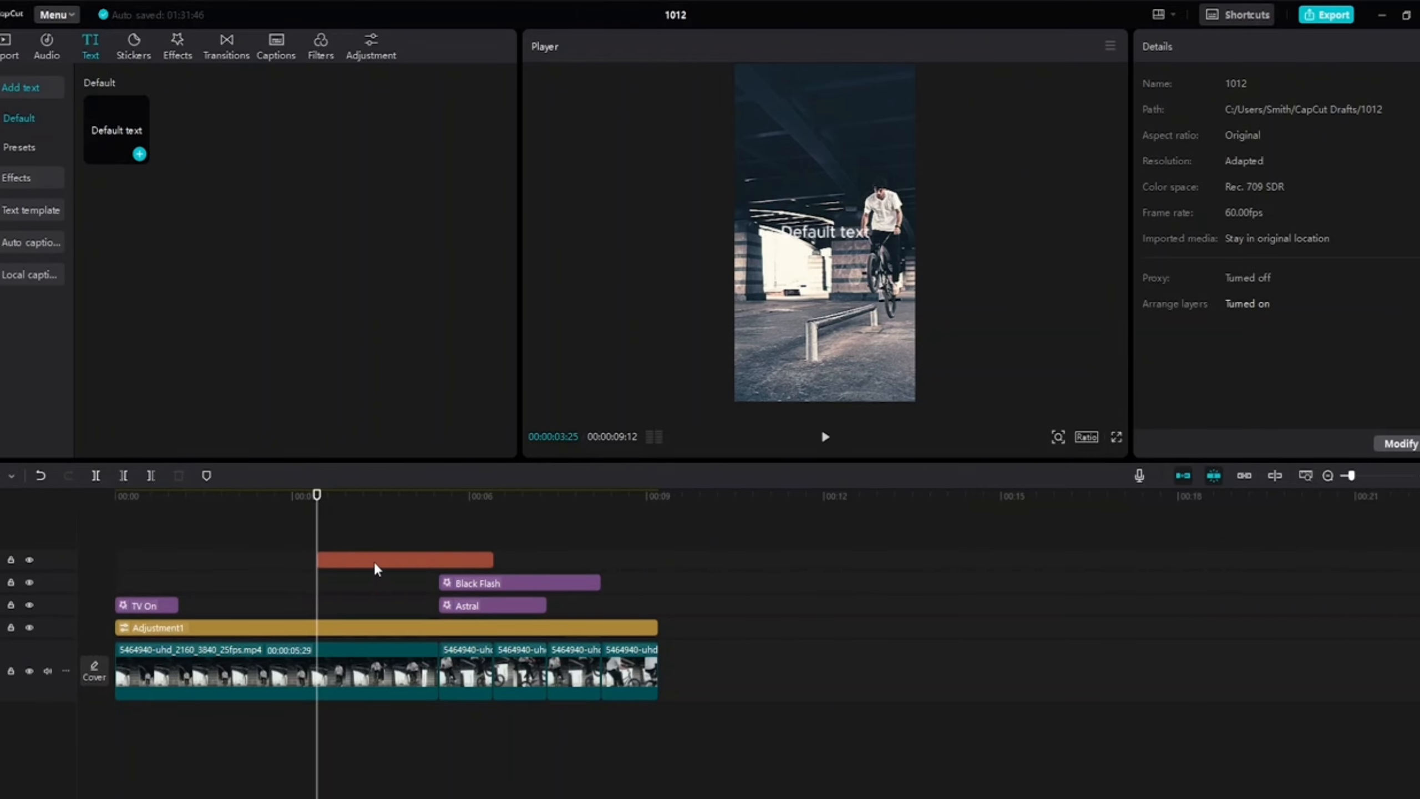
drag(373, 559, 197, 562)
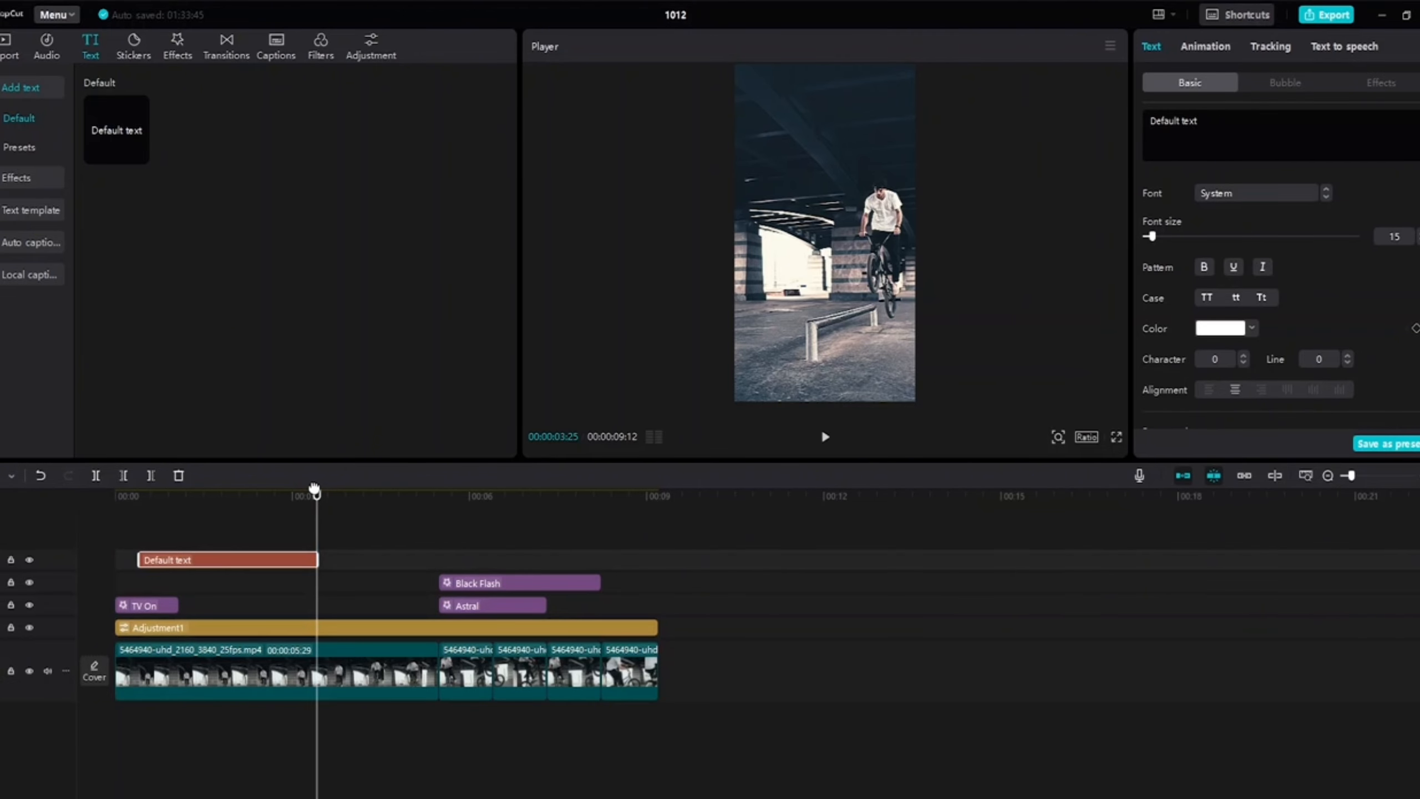
Preview the opening, shift the text clip to start during TV On, and extend its end to about 4 seconds
drag(316, 494, 23, 486)
key(space)
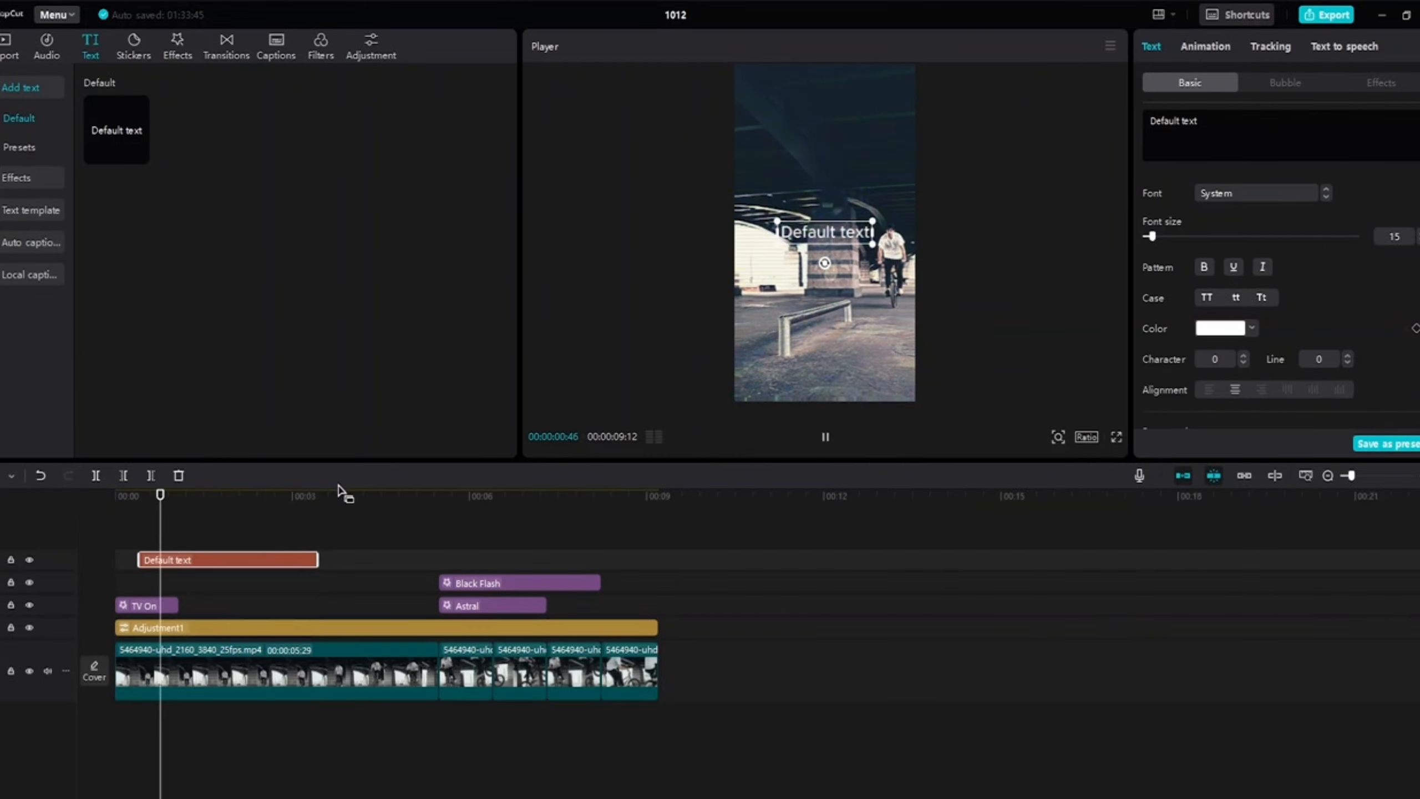
key(space)
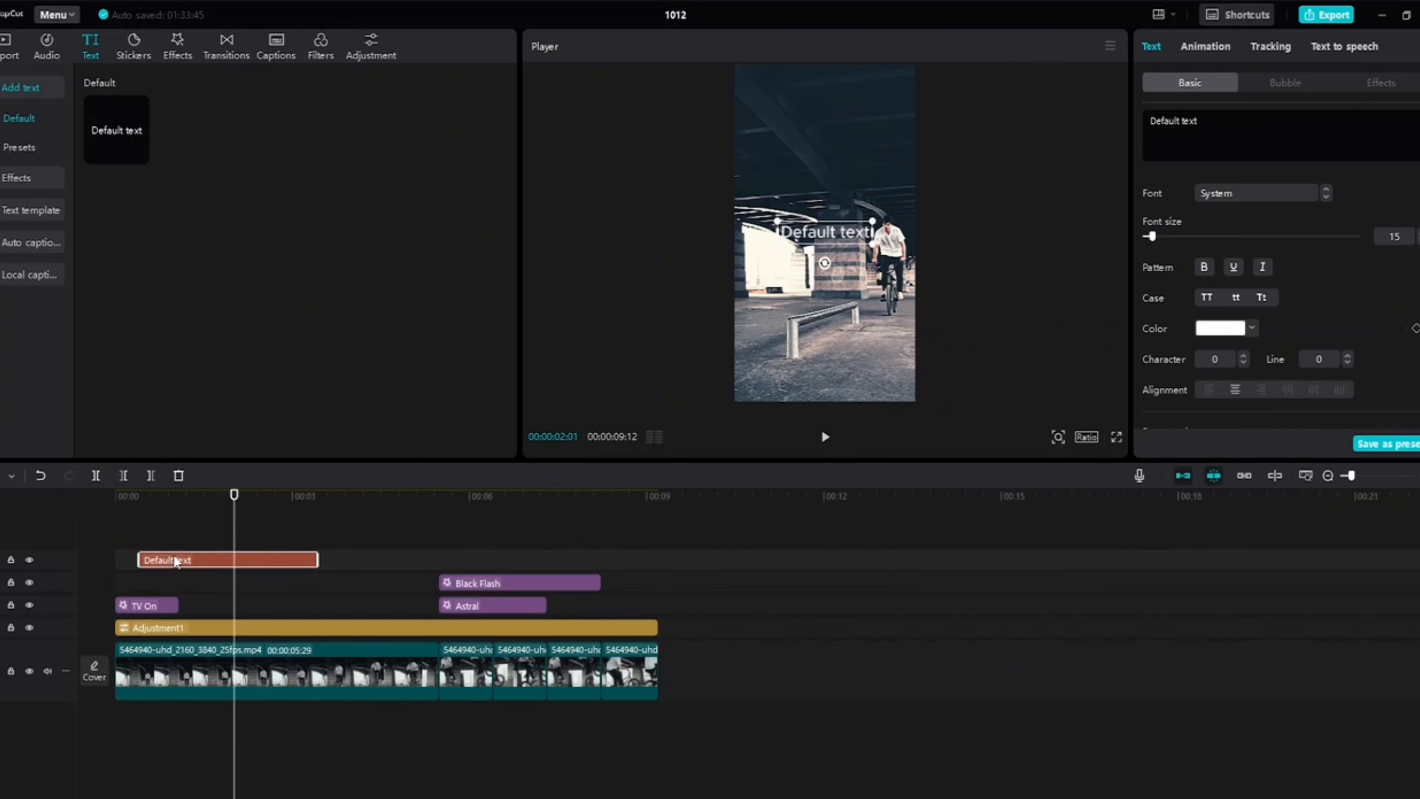
drag(171, 559, 192, 567)
mouse_move(338, 561)
mouse_down()
mouse_move(394, 558)
mouse_move(284, 558)
mouse_move(388, 559)
mouse_move(361, 558)
mouse_up()
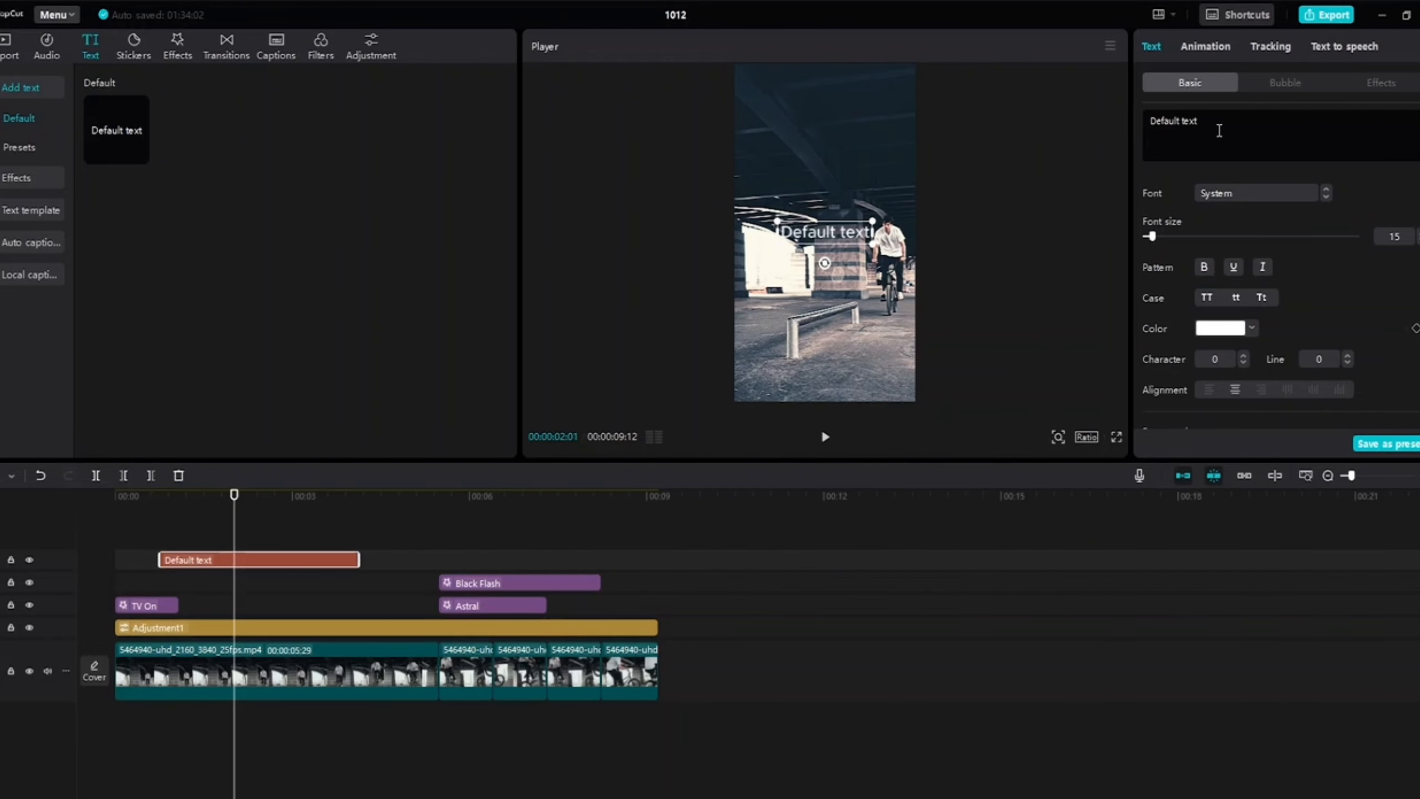
Replace the default title wording with "CYCLING IS" on the first line and "FUN" on the second
drag(1196, 121, 1083, 127)
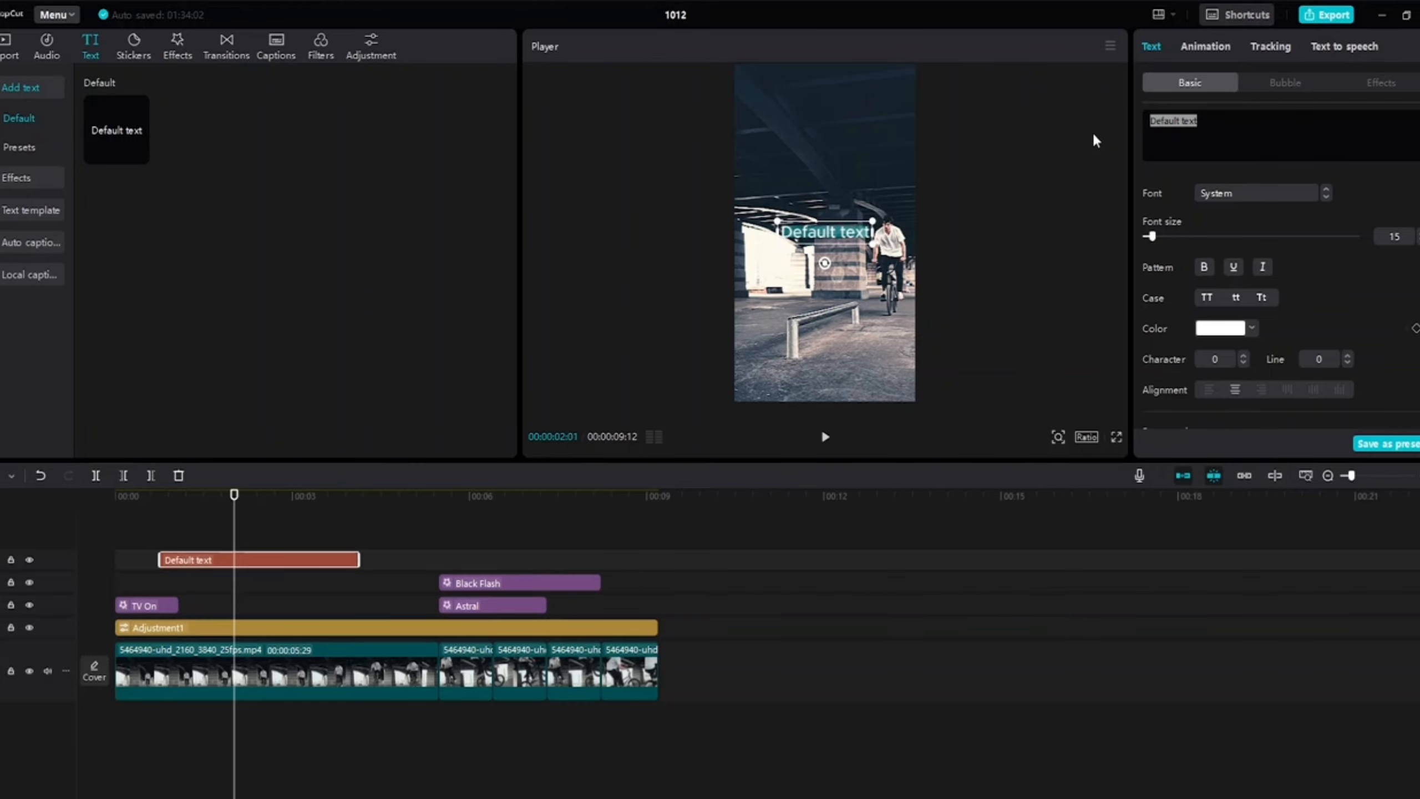
key(BackSpace)
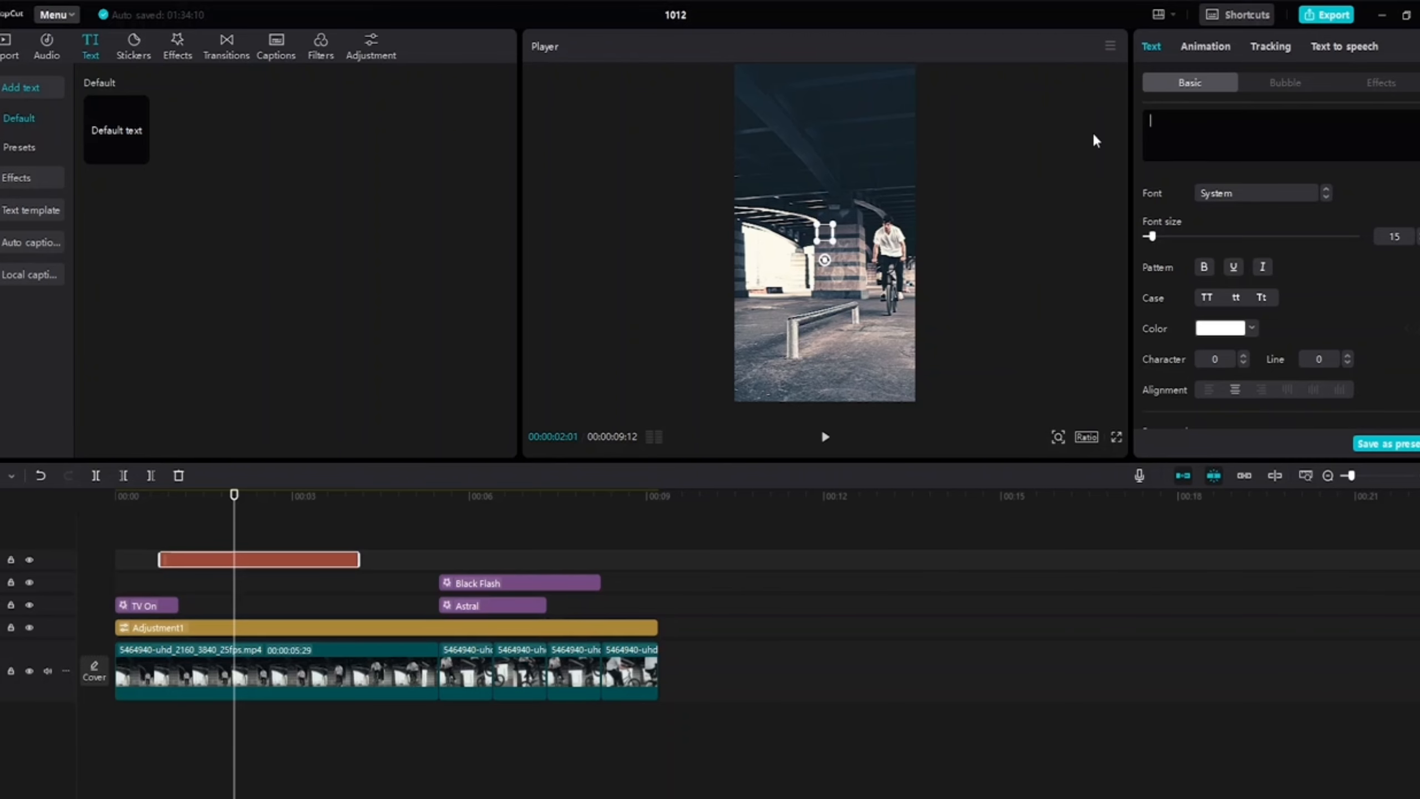
text(c)
key(BackSpace)
text(cyc)
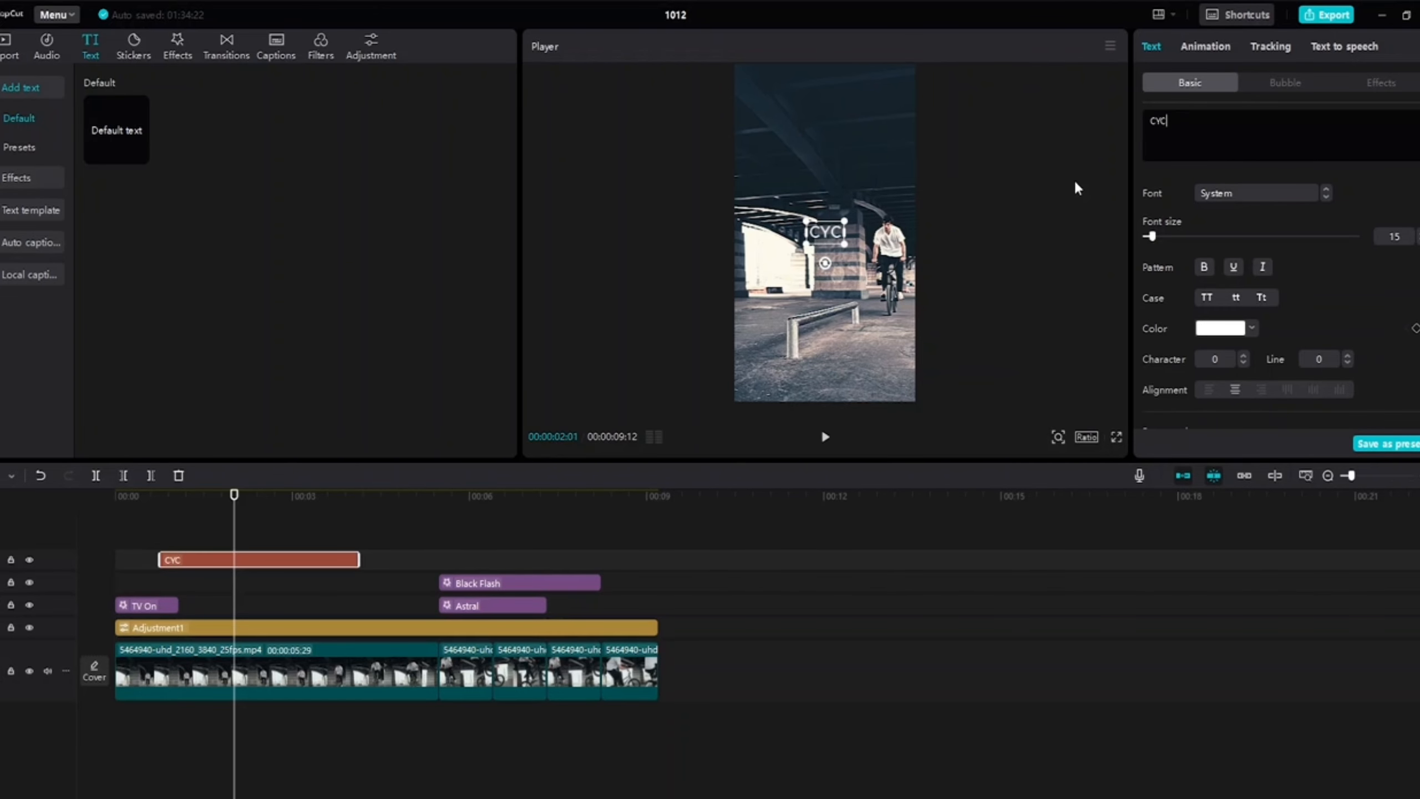
key(BackSpace)
key(BackSpace)
key(BackSpace)
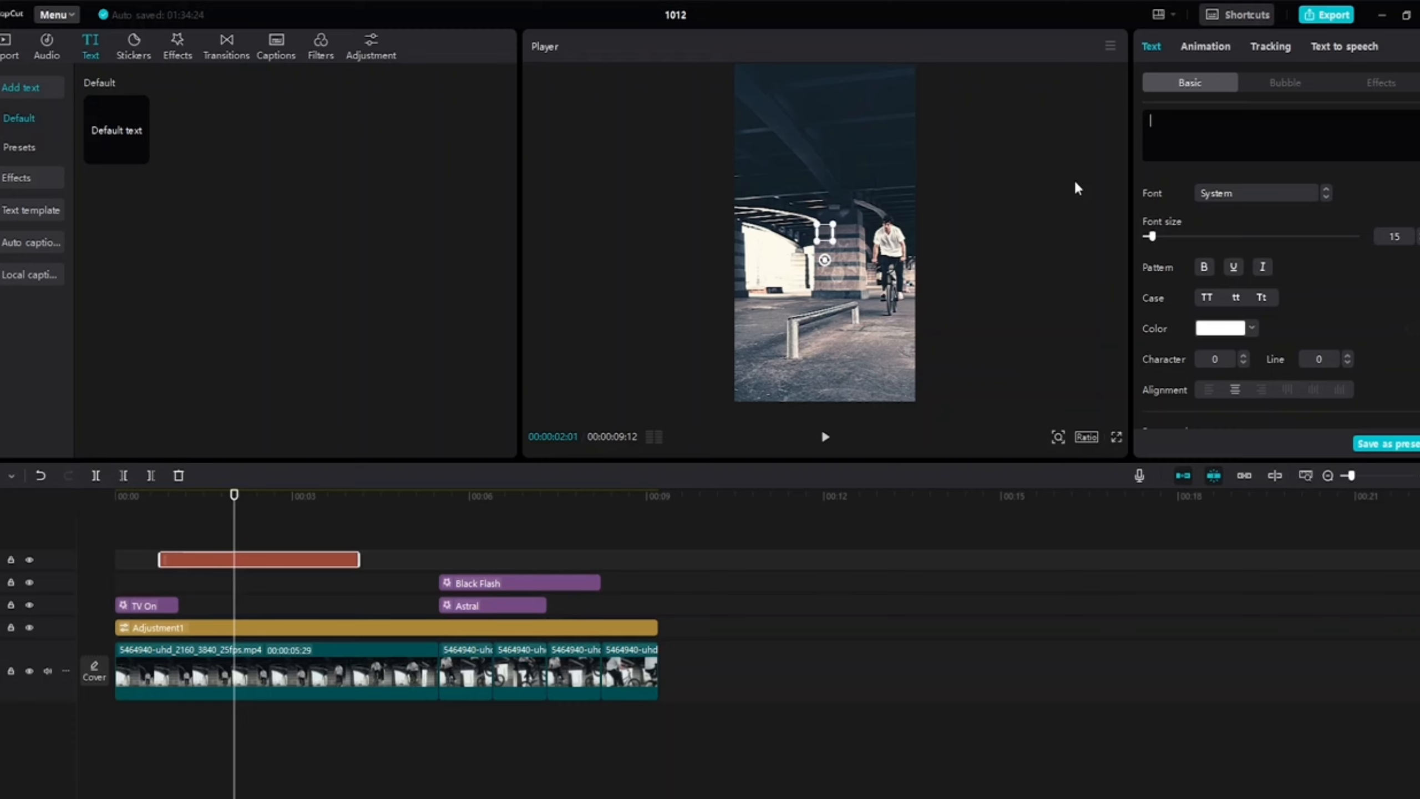
text(CYCLING)
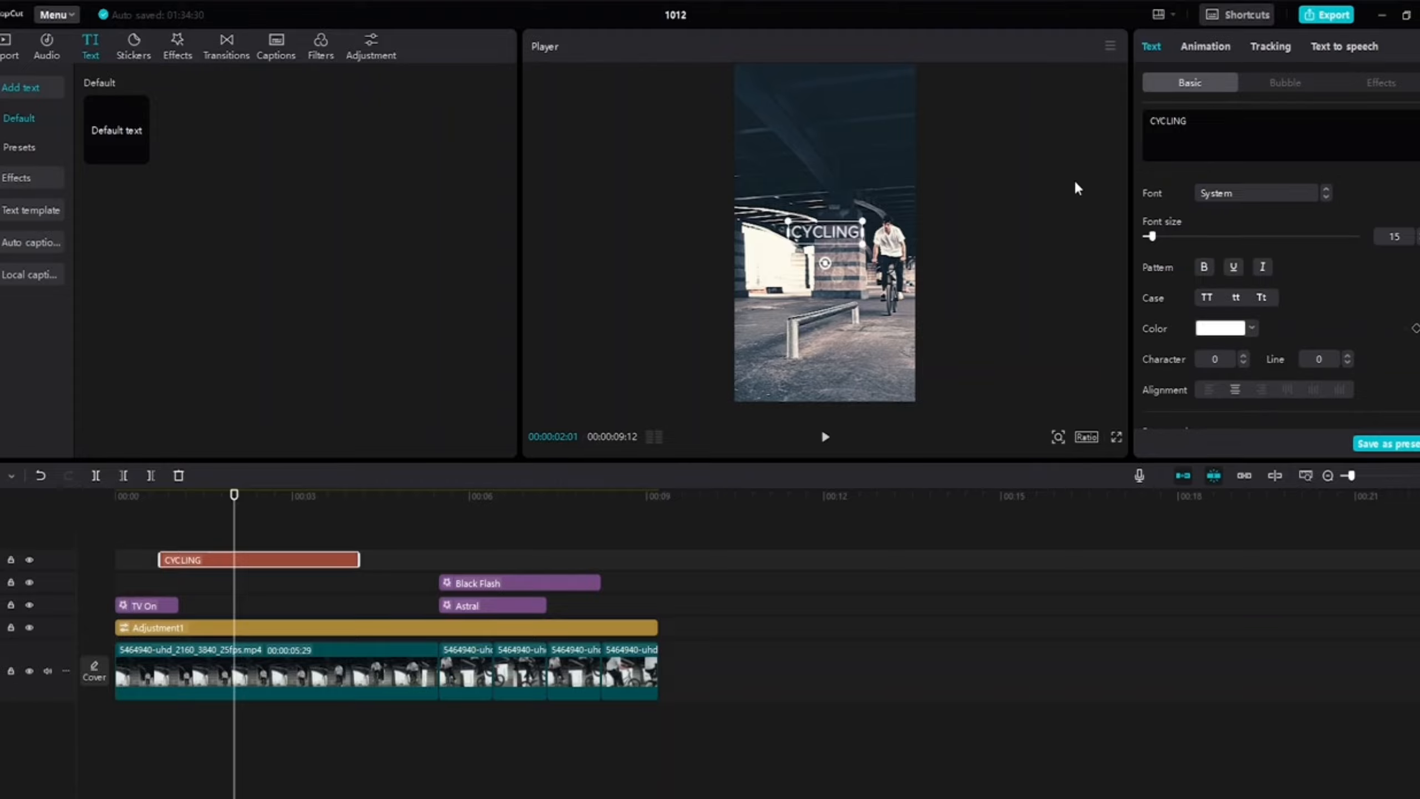
text( II)
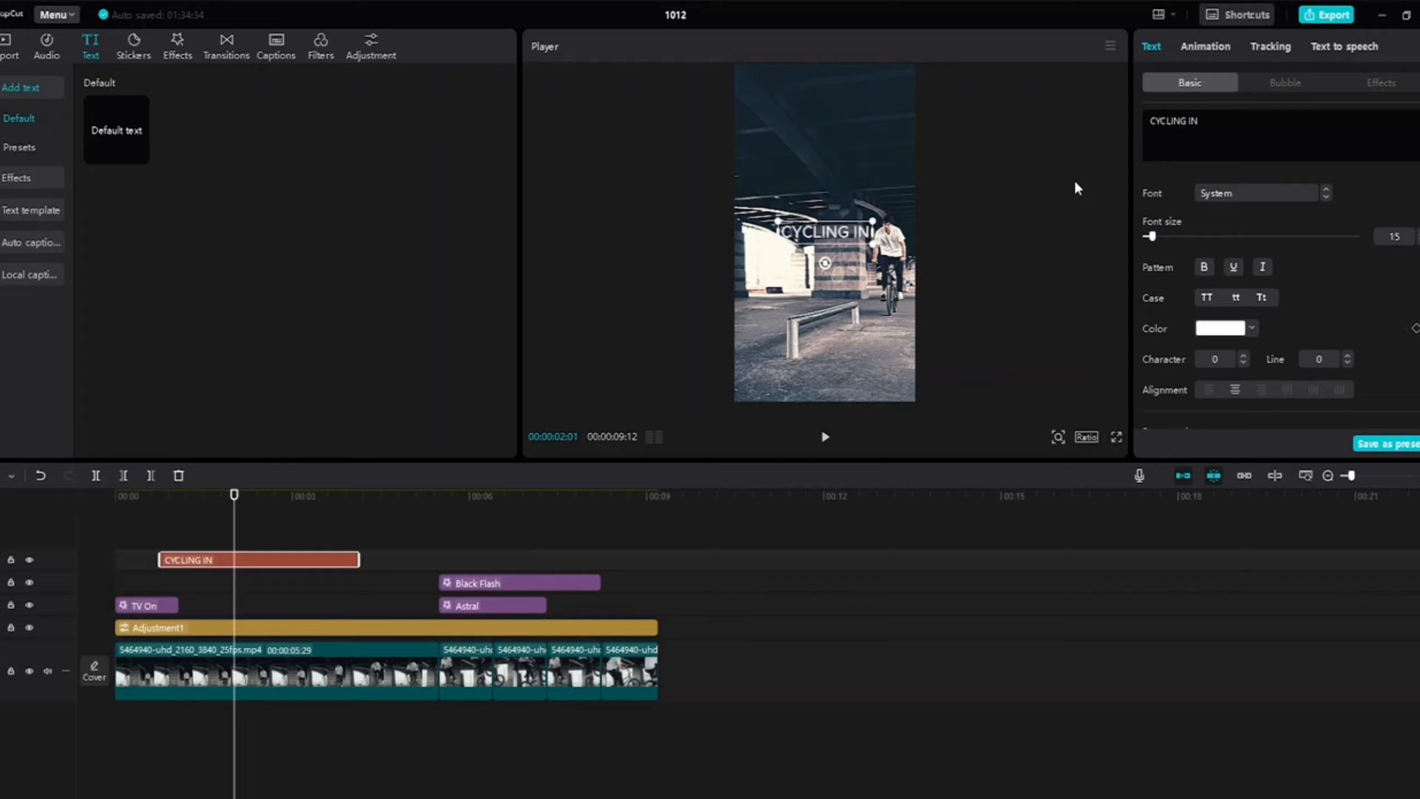
key(BackSpace)
text(S)
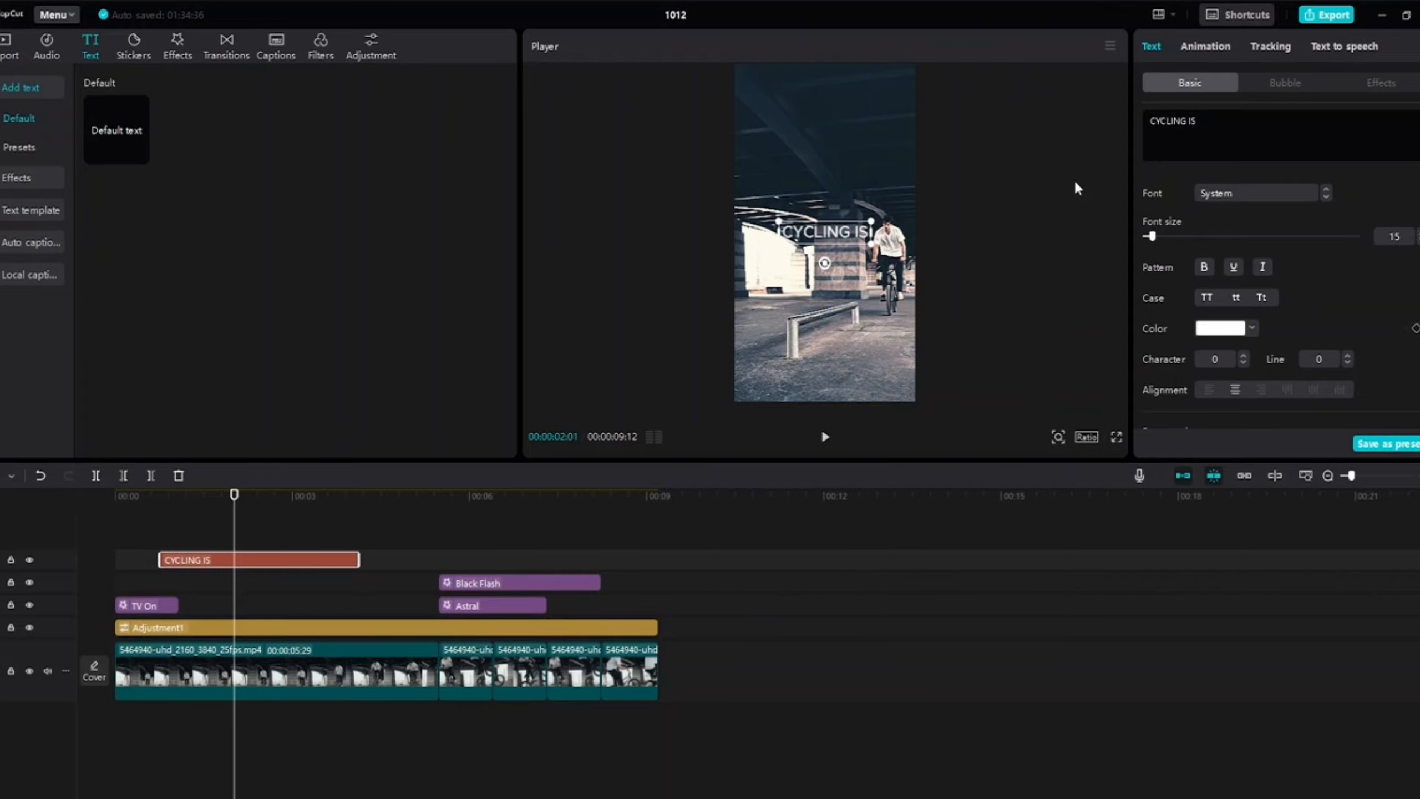
key(Return)
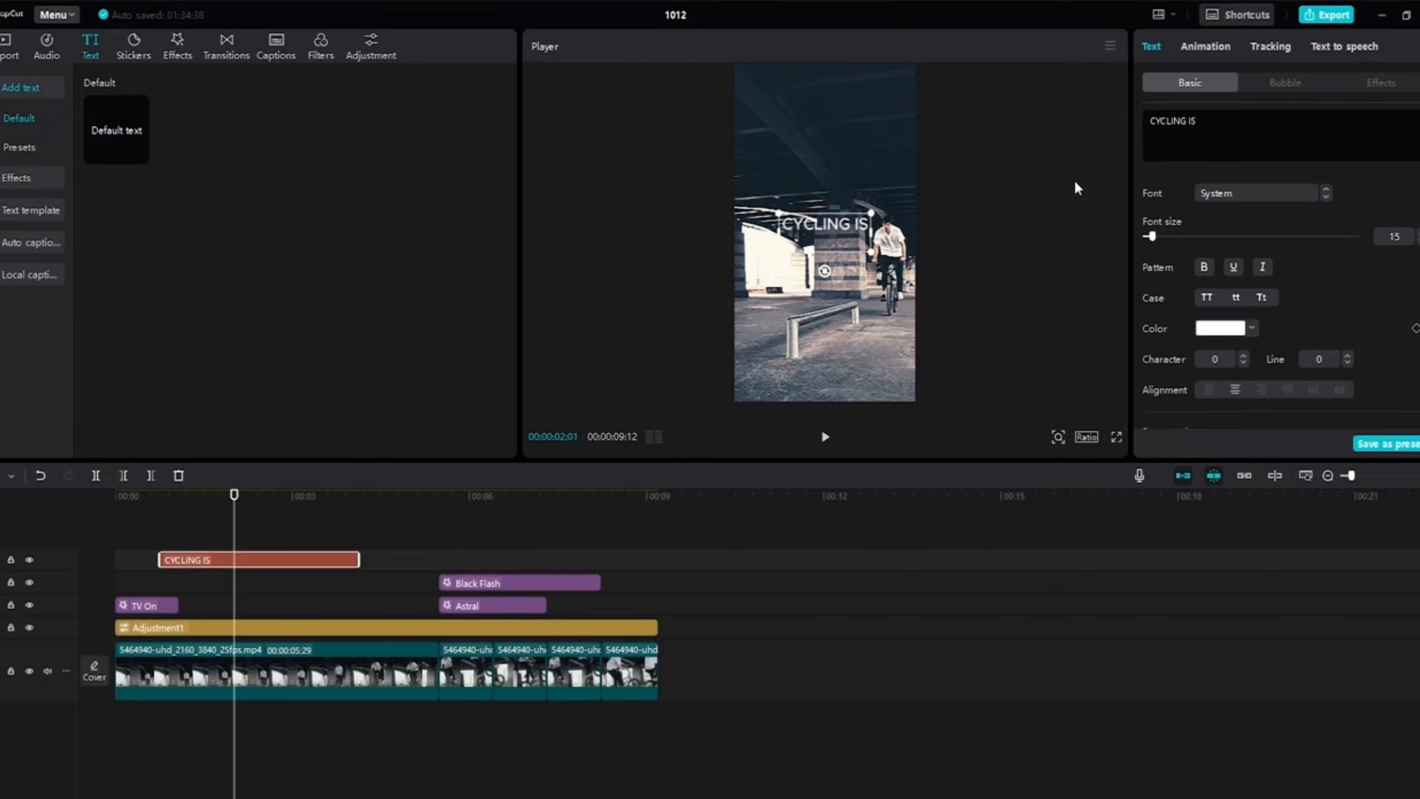
text(FUN)
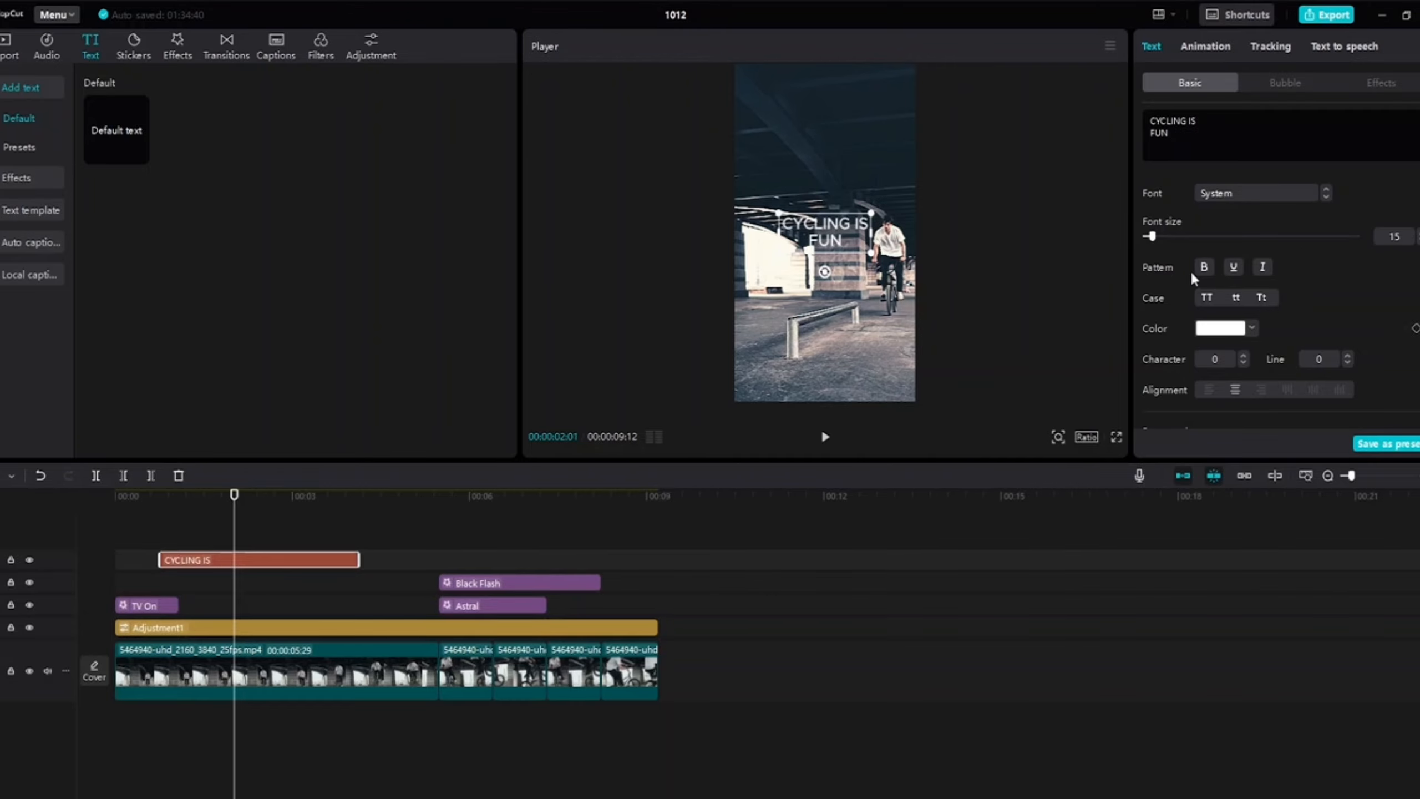
Make the title bold in the HelveticaNeueLTPro77 font and enlarge it to about 158% scale
click(1206, 271)
click(1326, 197)
click(1326, 197)
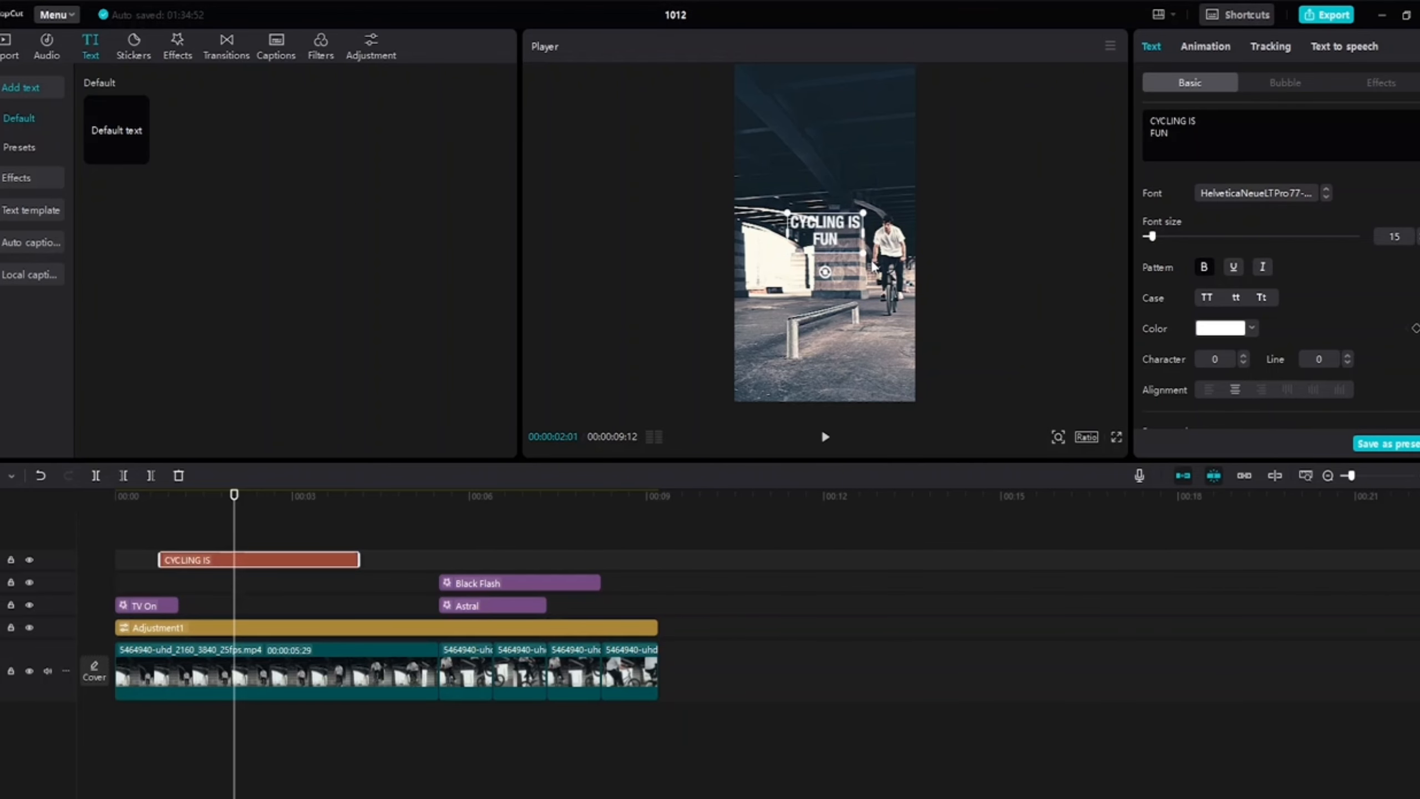
drag(864, 255, 886, 266)
Left-align the title's two lines and move the title to the upper part of the video frame
scroll(1333, 288, down, 5)
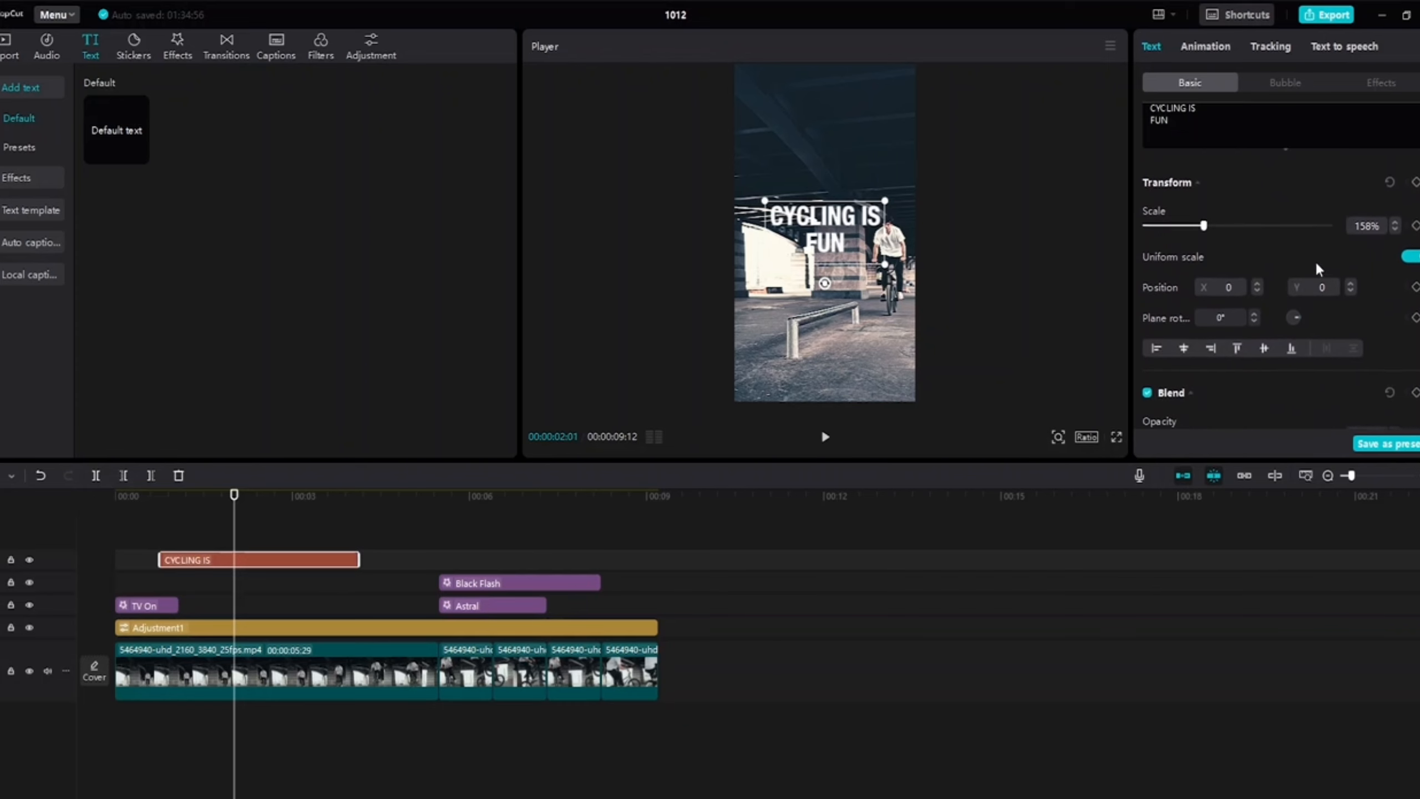
scroll(1314, 260, up, 2)
scroll(1342, 259, up, 1)
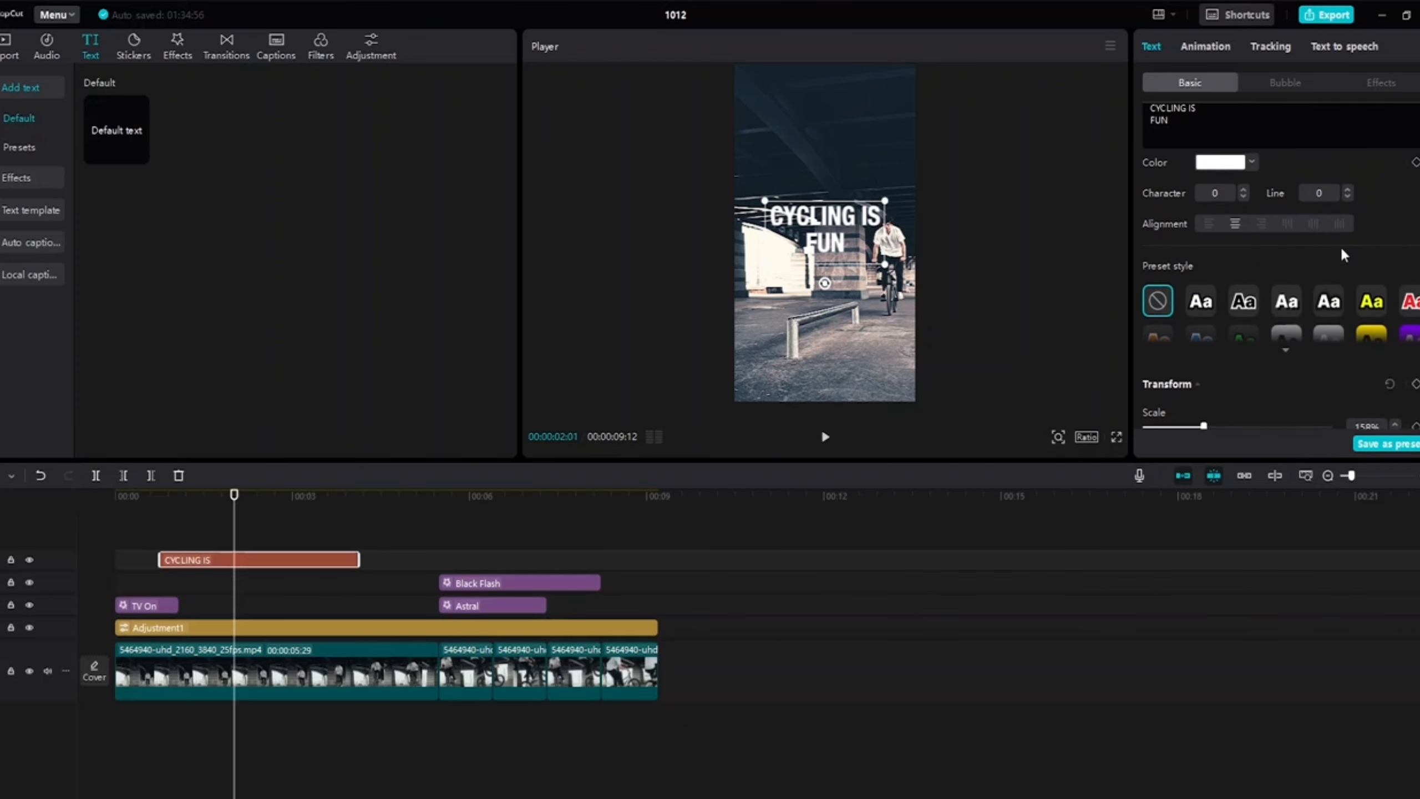
click(1208, 223)
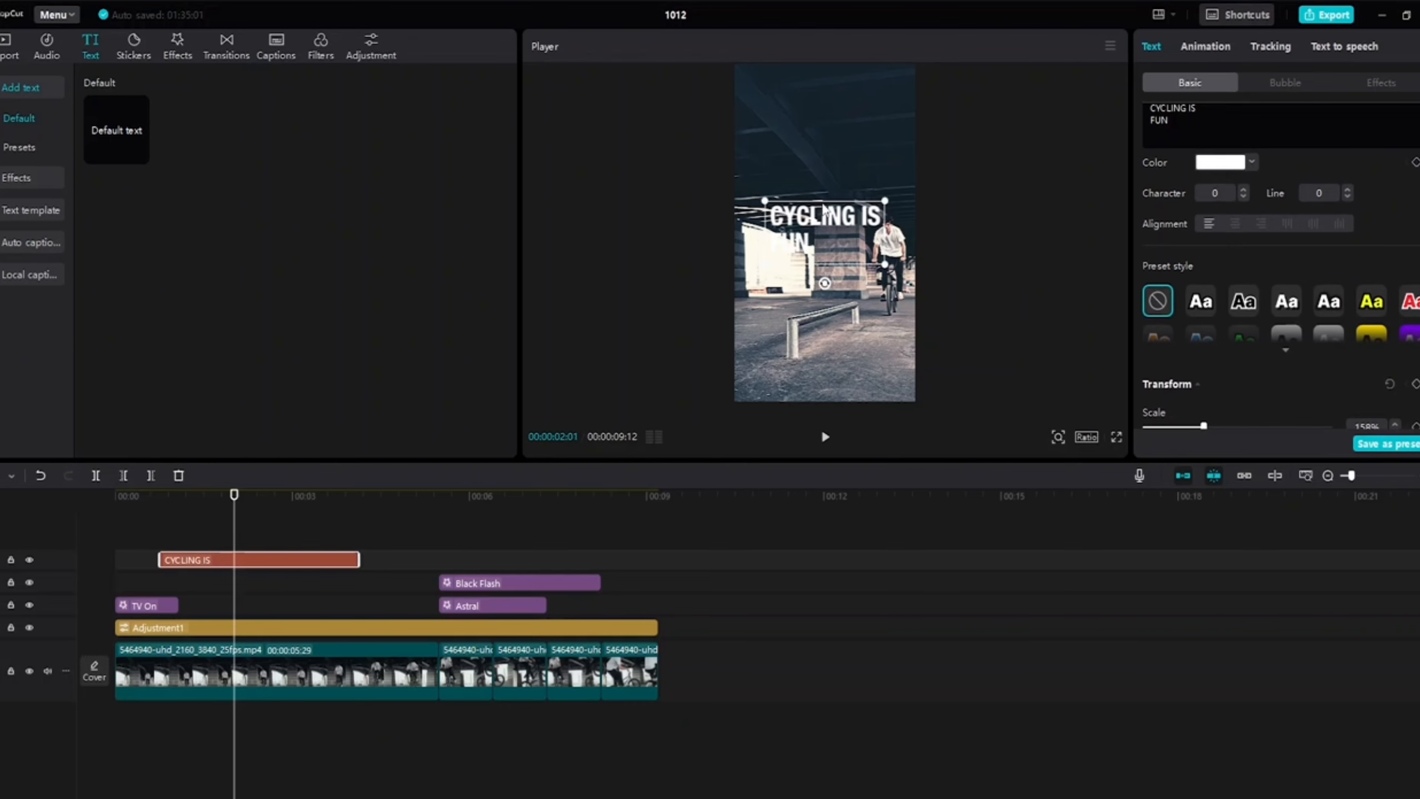
drag(824, 211, 821, 110)
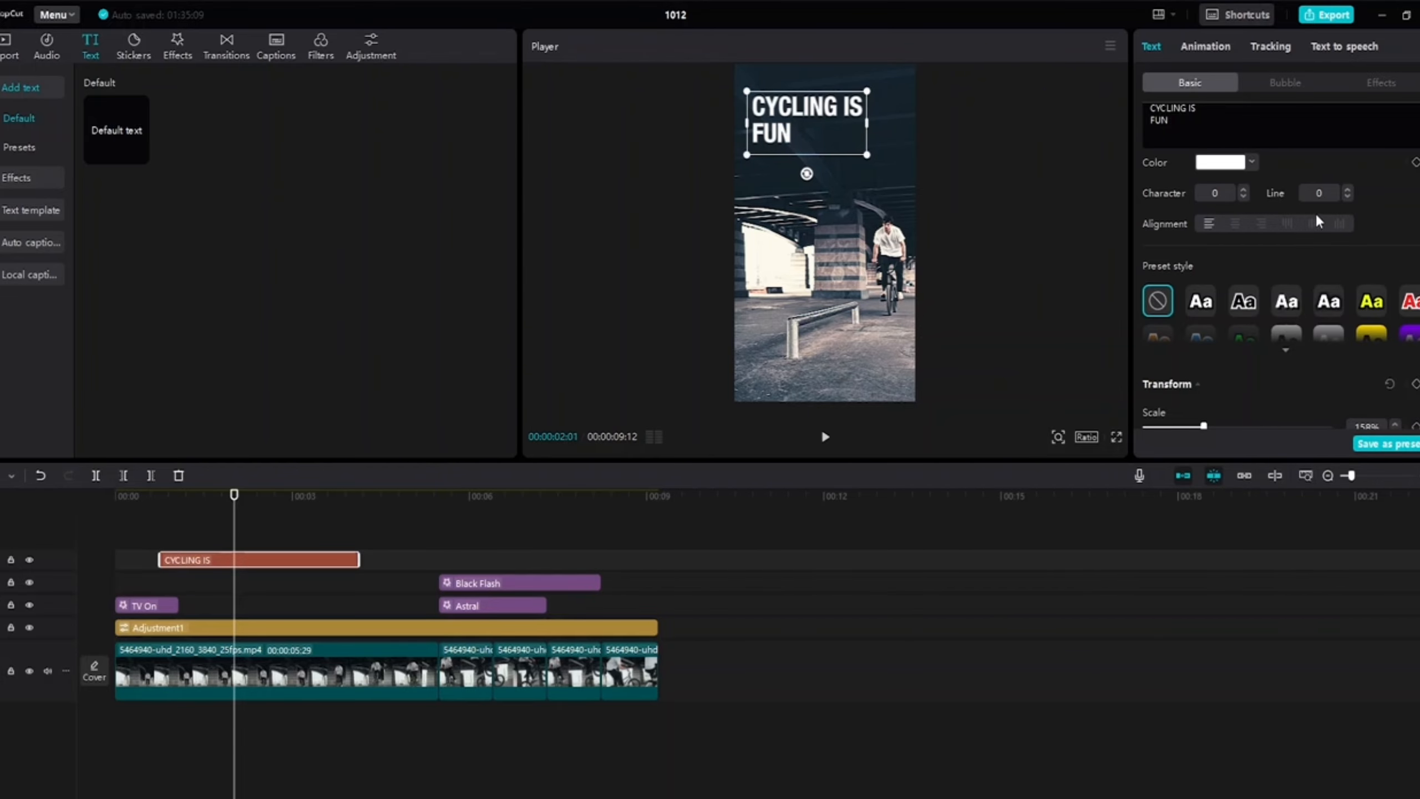
Change the title's font to ZY Evangel
scroll(1317, 221, up, 3)
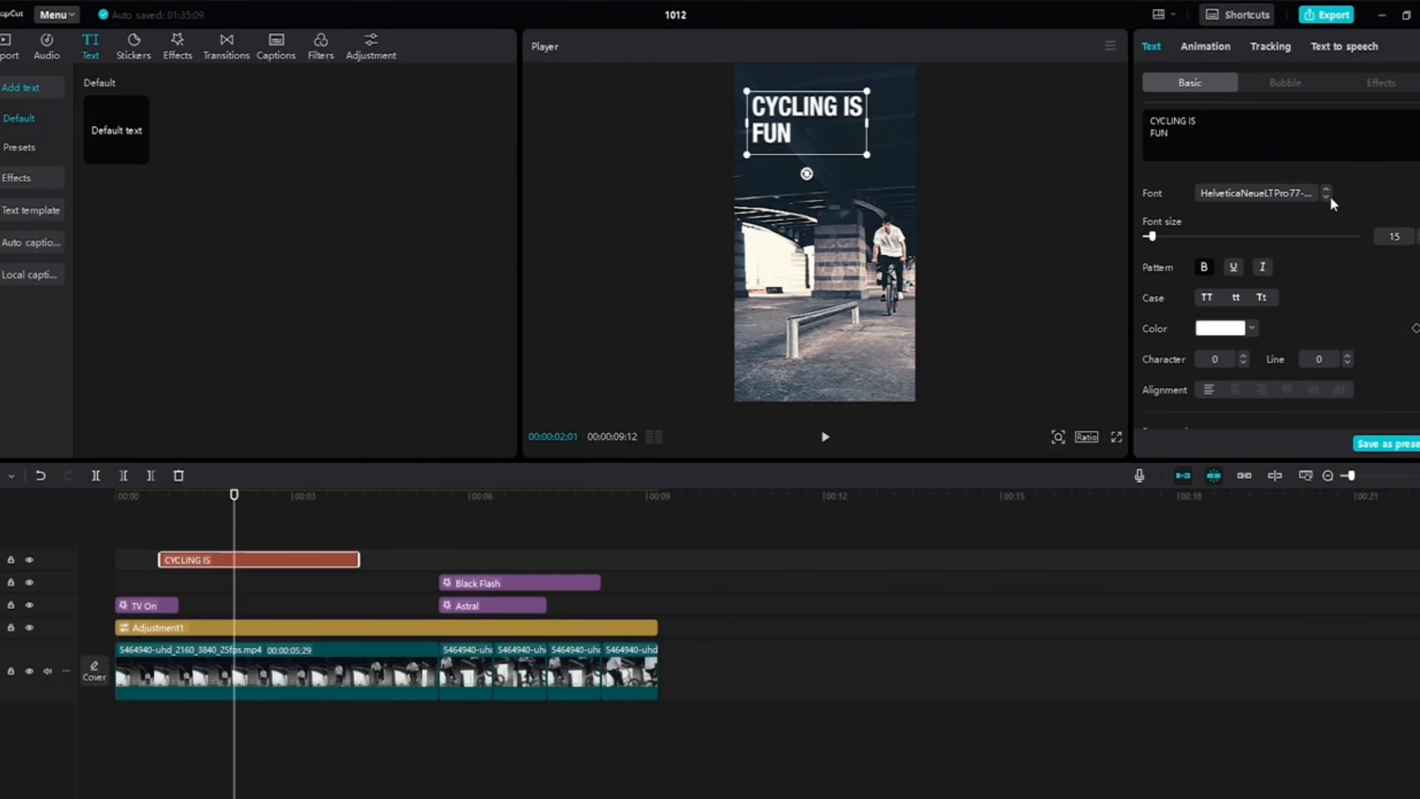
click(1327, 196)
click(1326, 195)
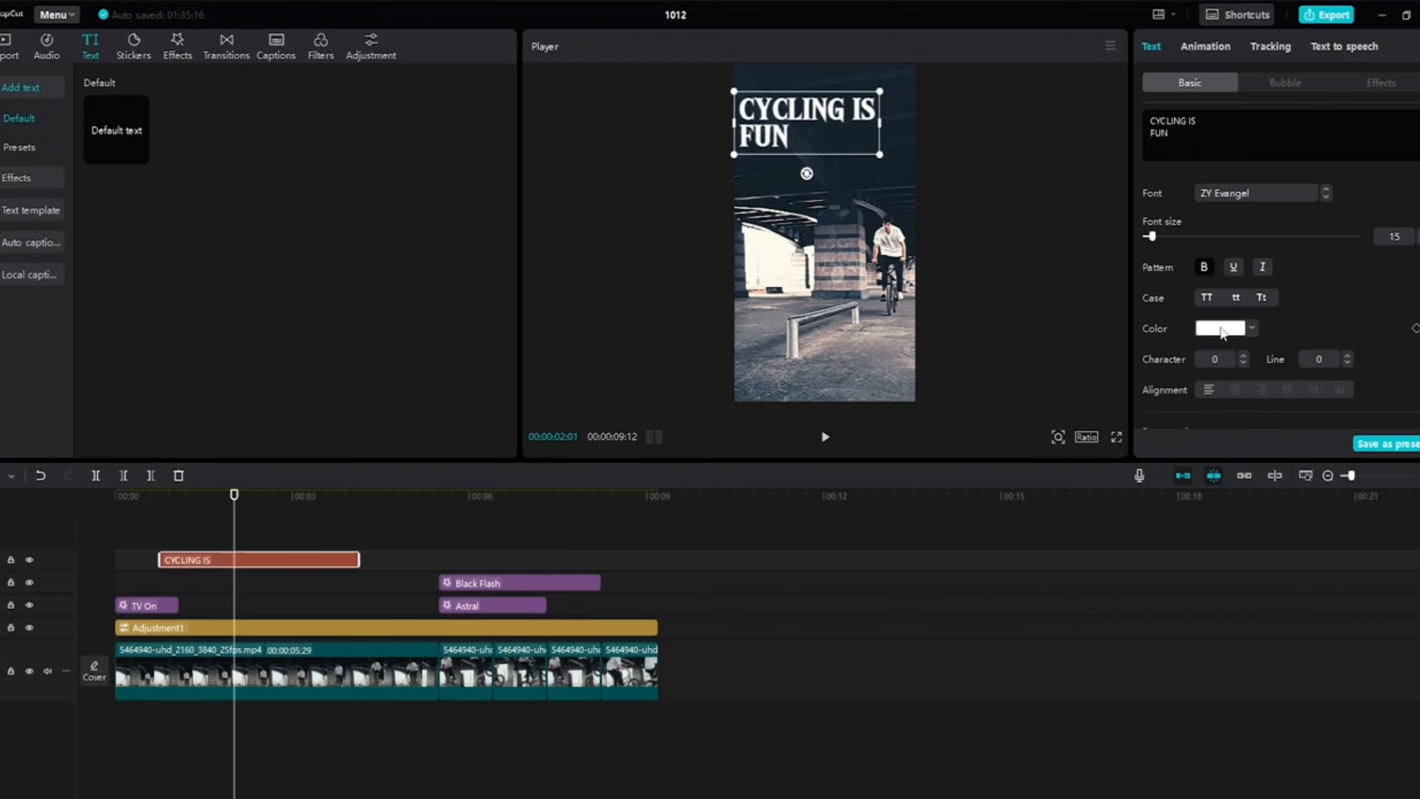
Color the title text dark red, hex A40000
click(1252, 327)
drag(1256, 370, 1296, 403)
drag(1314, 372, 1384, 382)
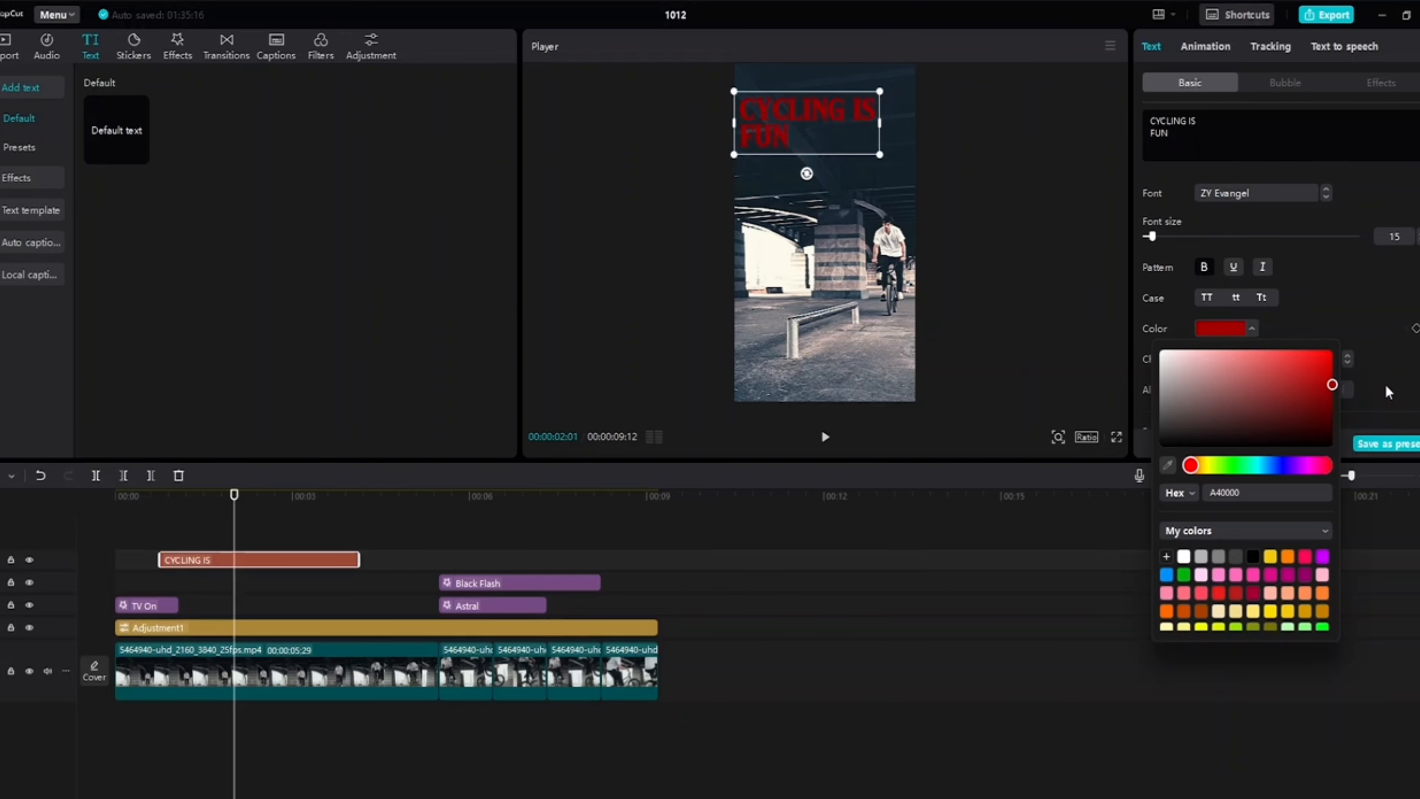
click(1408, 304)
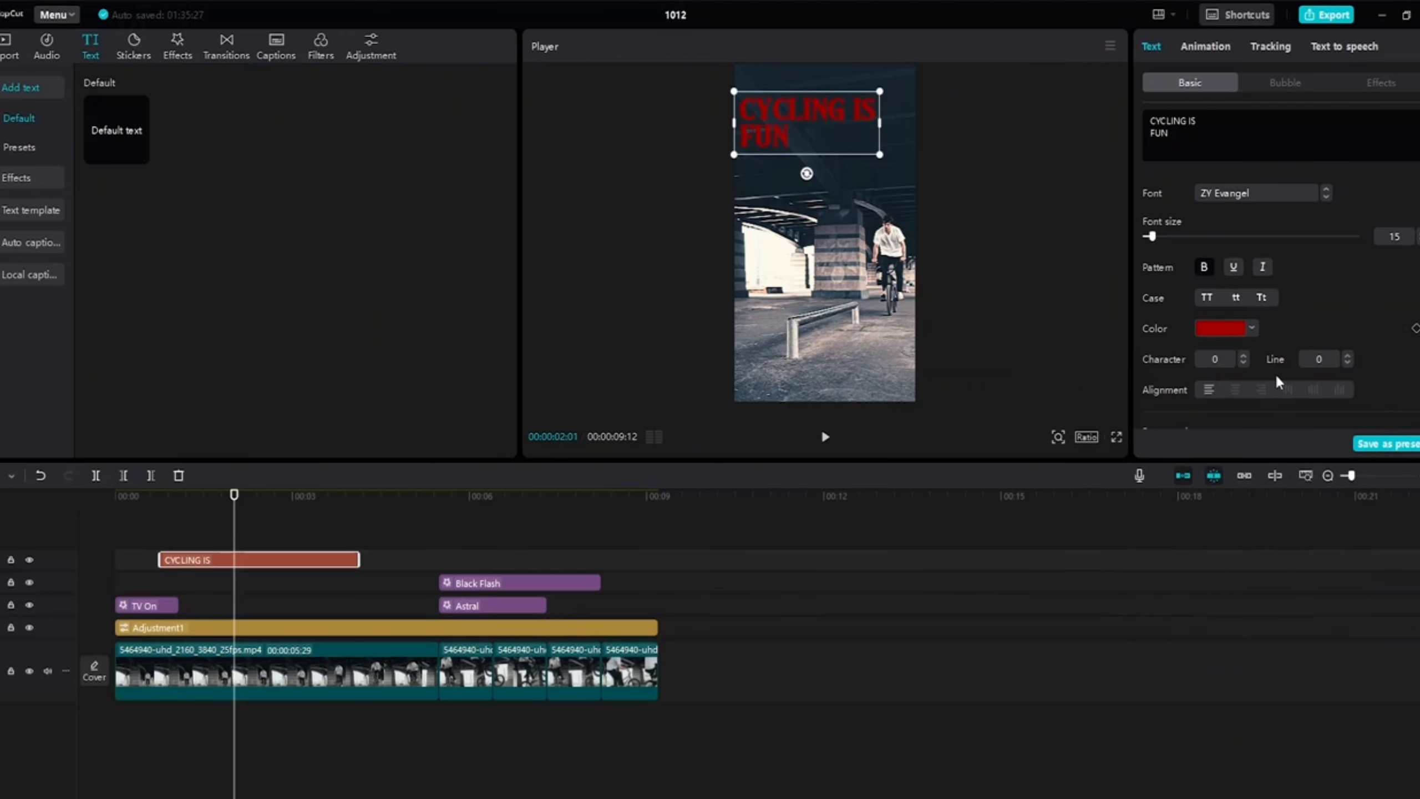
Try the first preset text style on the title and apply the red one with a white outline instead
scroll(1279, 358, down, 2)
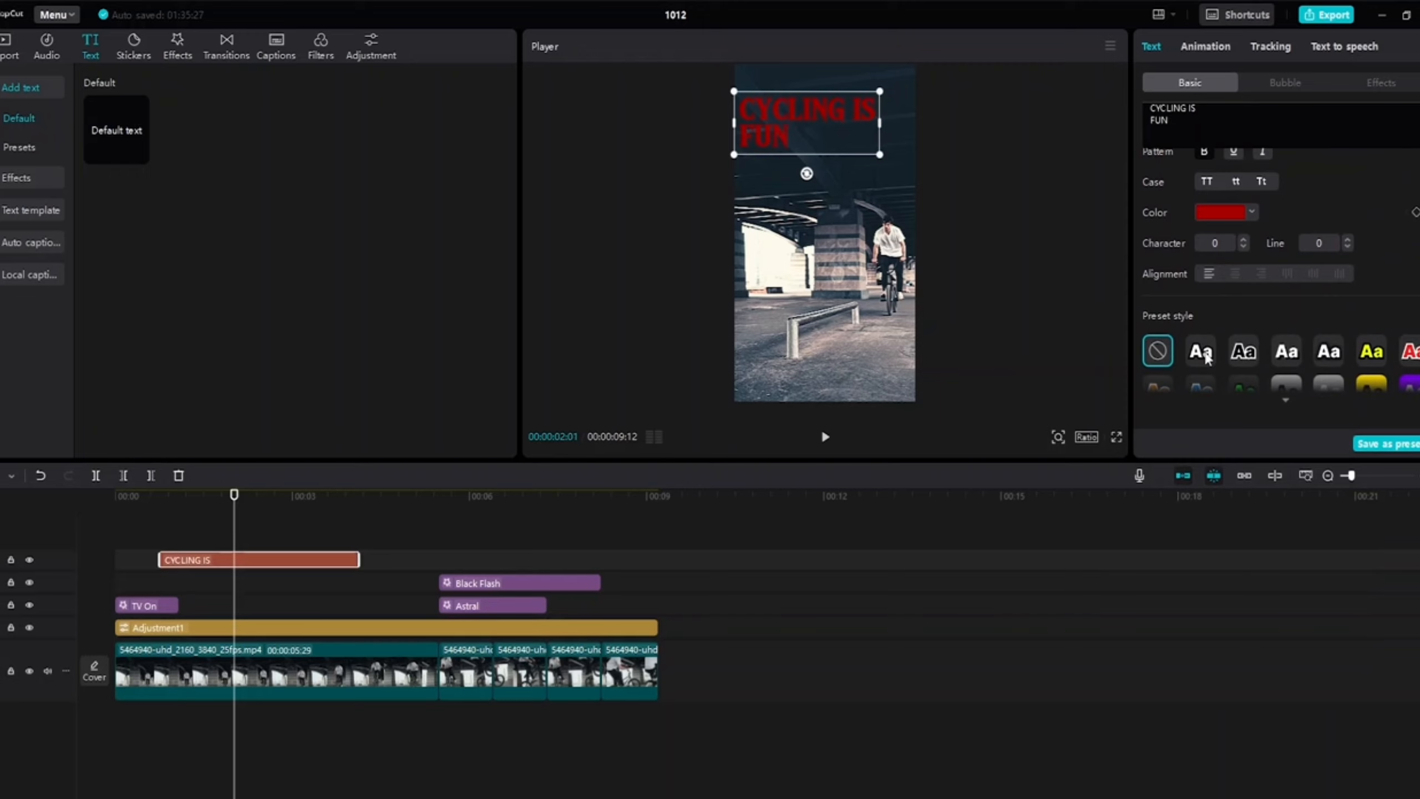
click(1200, 351)
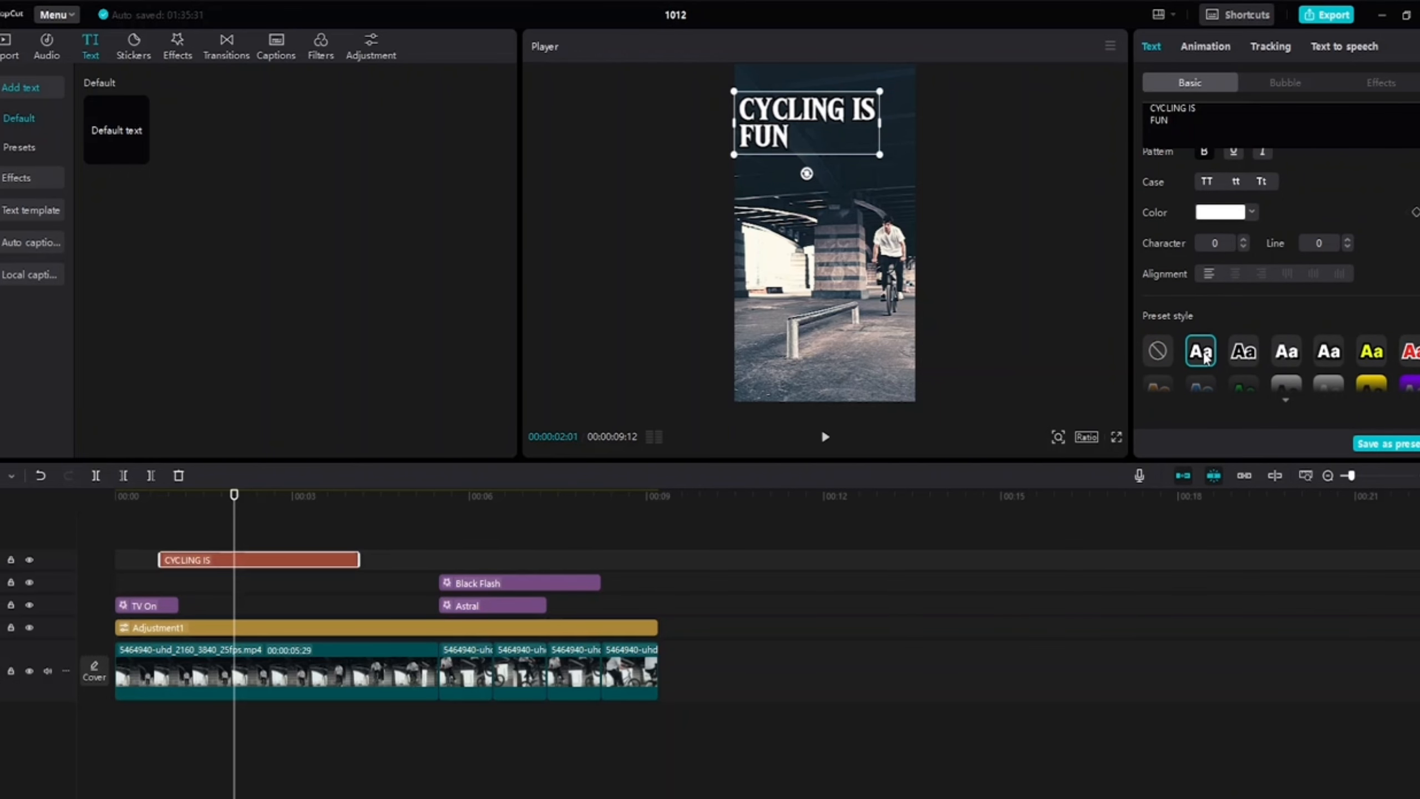
click(1413, 353)
Review the title's transform, blend and stroke settings and darken its text color to hex 800000
scroll(1414, 355, down, 4)
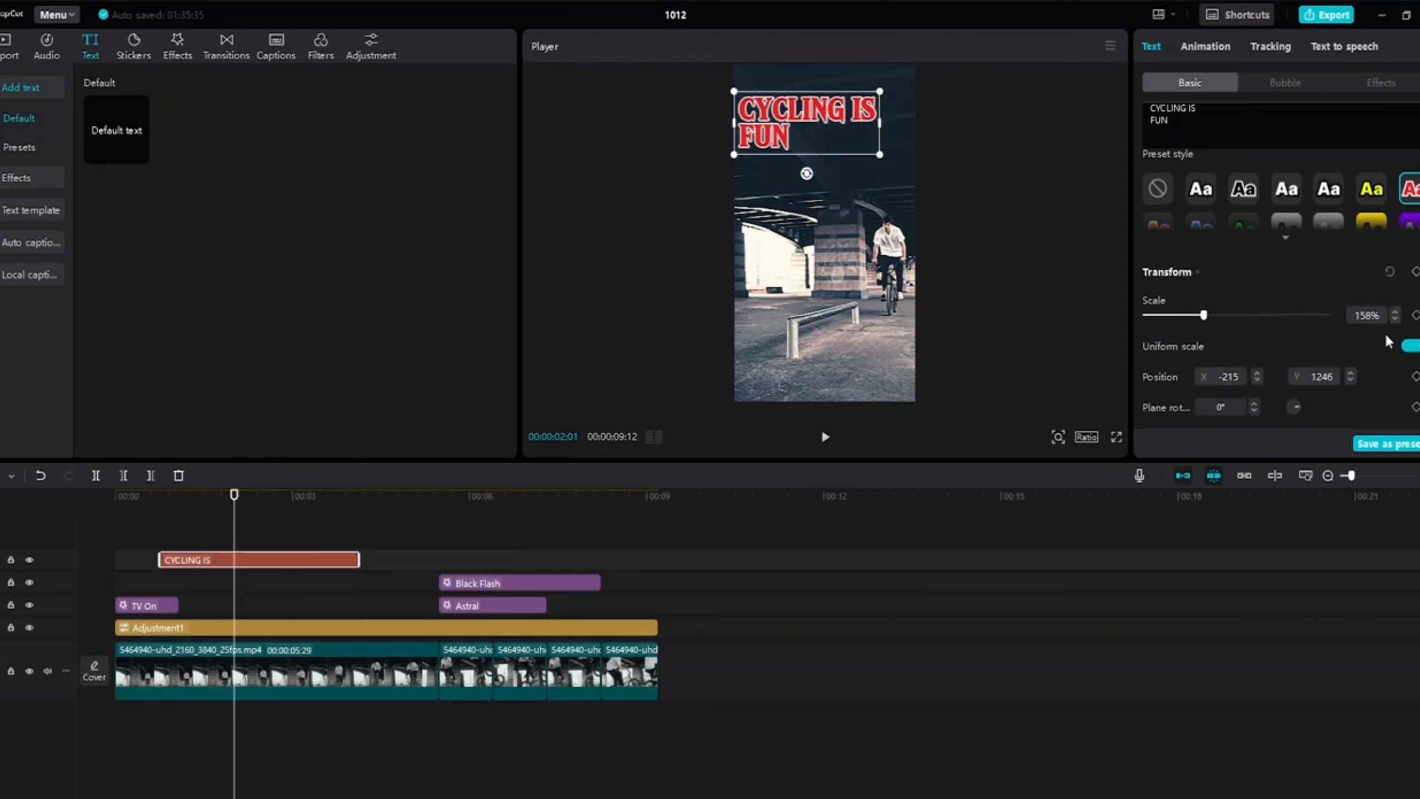
scroll(1414, 341, up, 6)
scroll(1413, 338, down, 5)
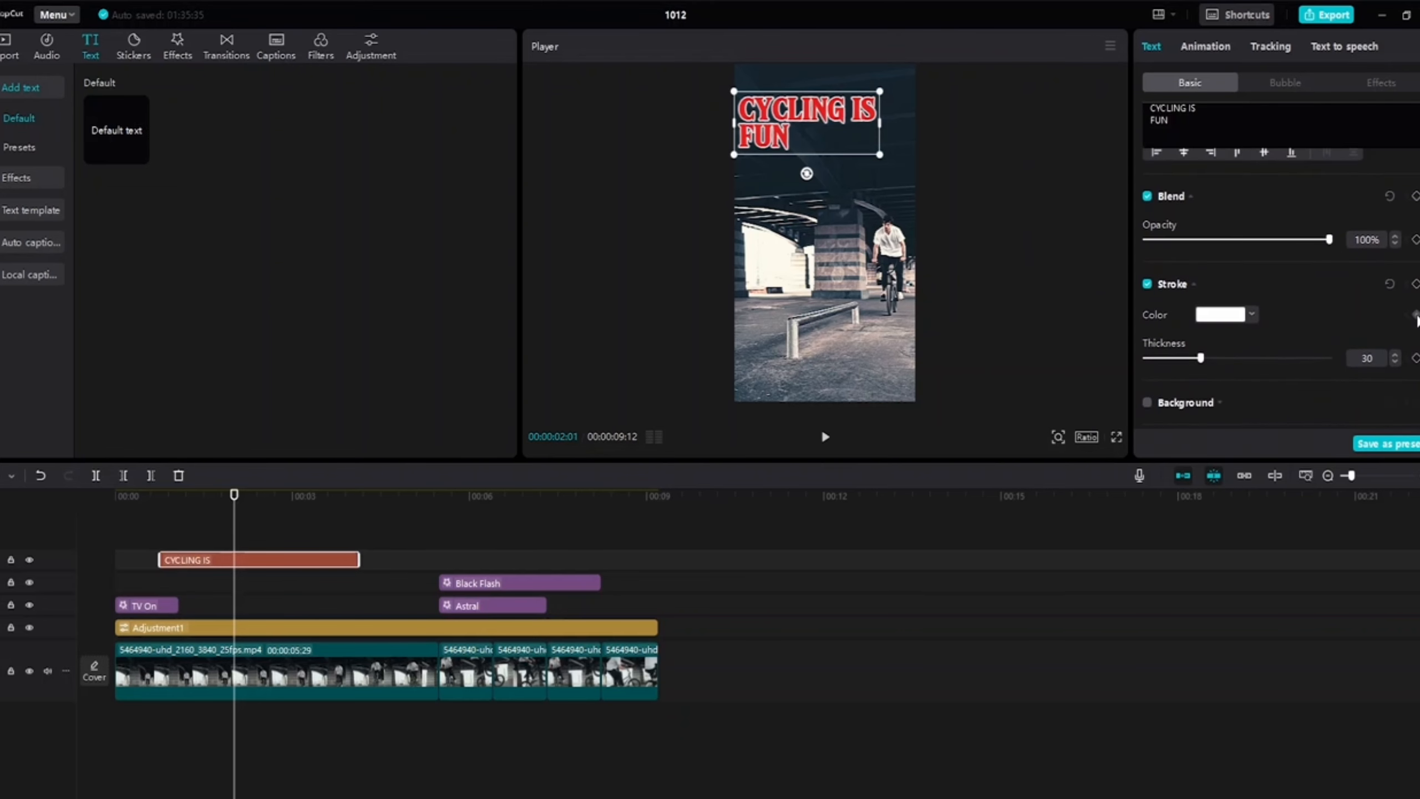
scroll(1412, 339, up, 4)
scroll(1280, 280, down, 1)
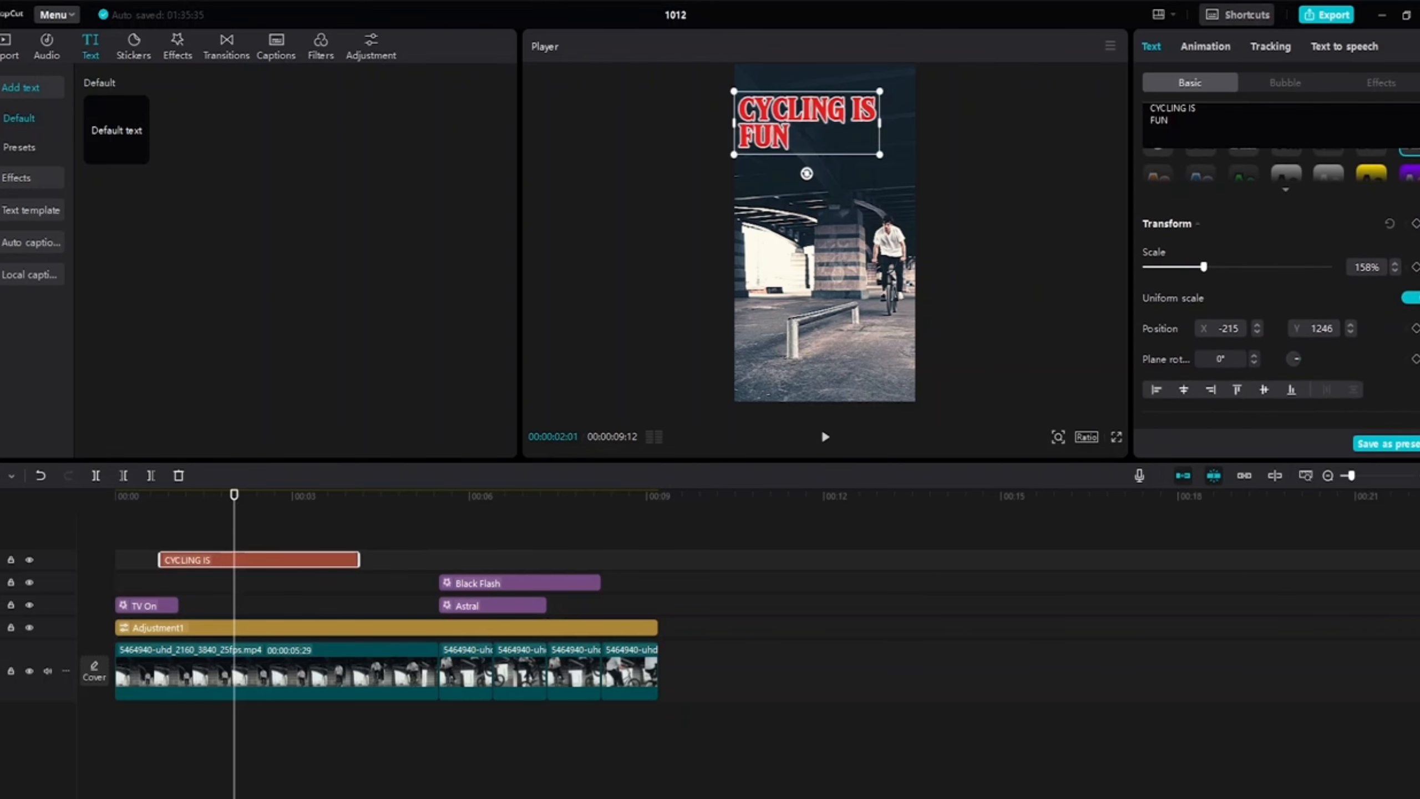
scroll(1280, 269, up, 2)
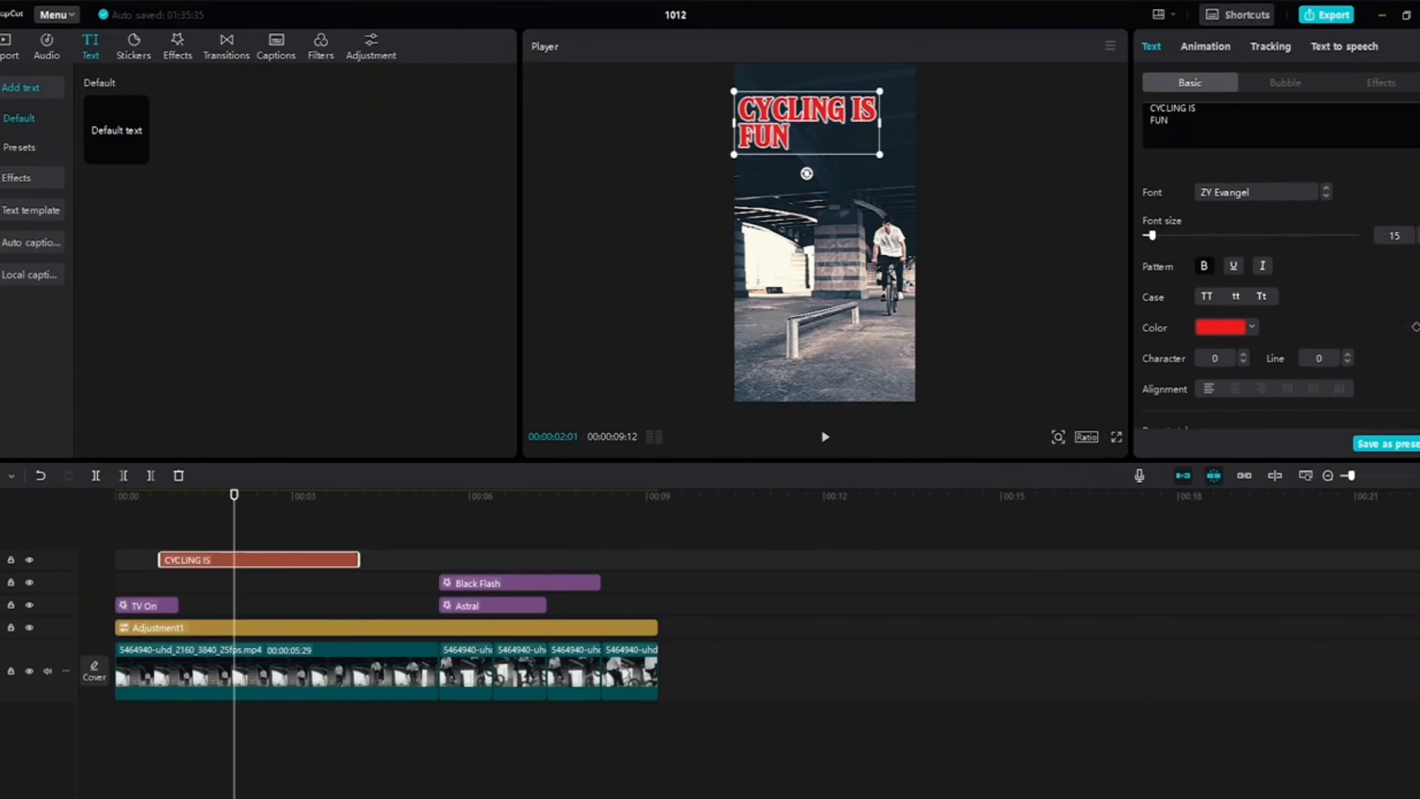
click(1253, 327)
drag(1278, 353, 1370, 405)
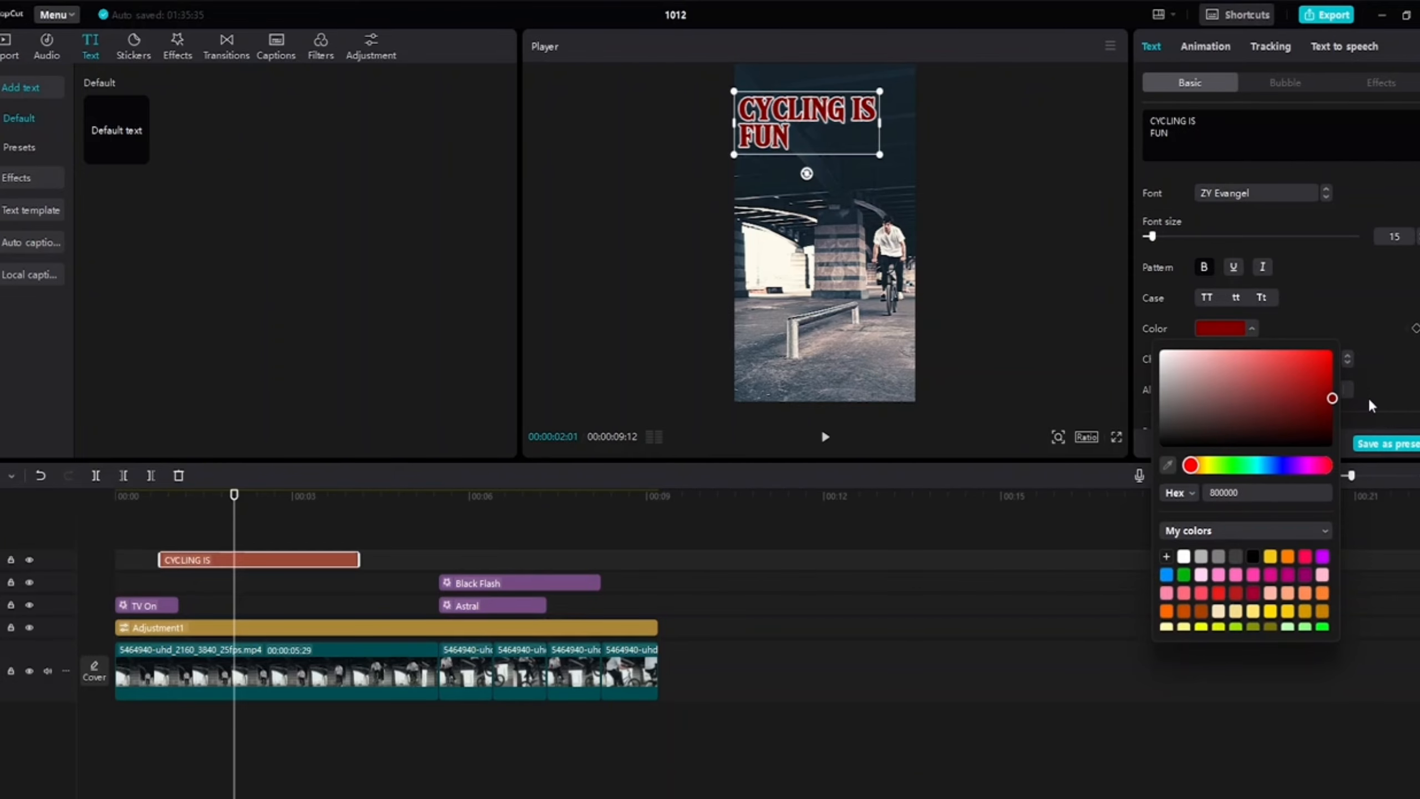
click(1408, 302)
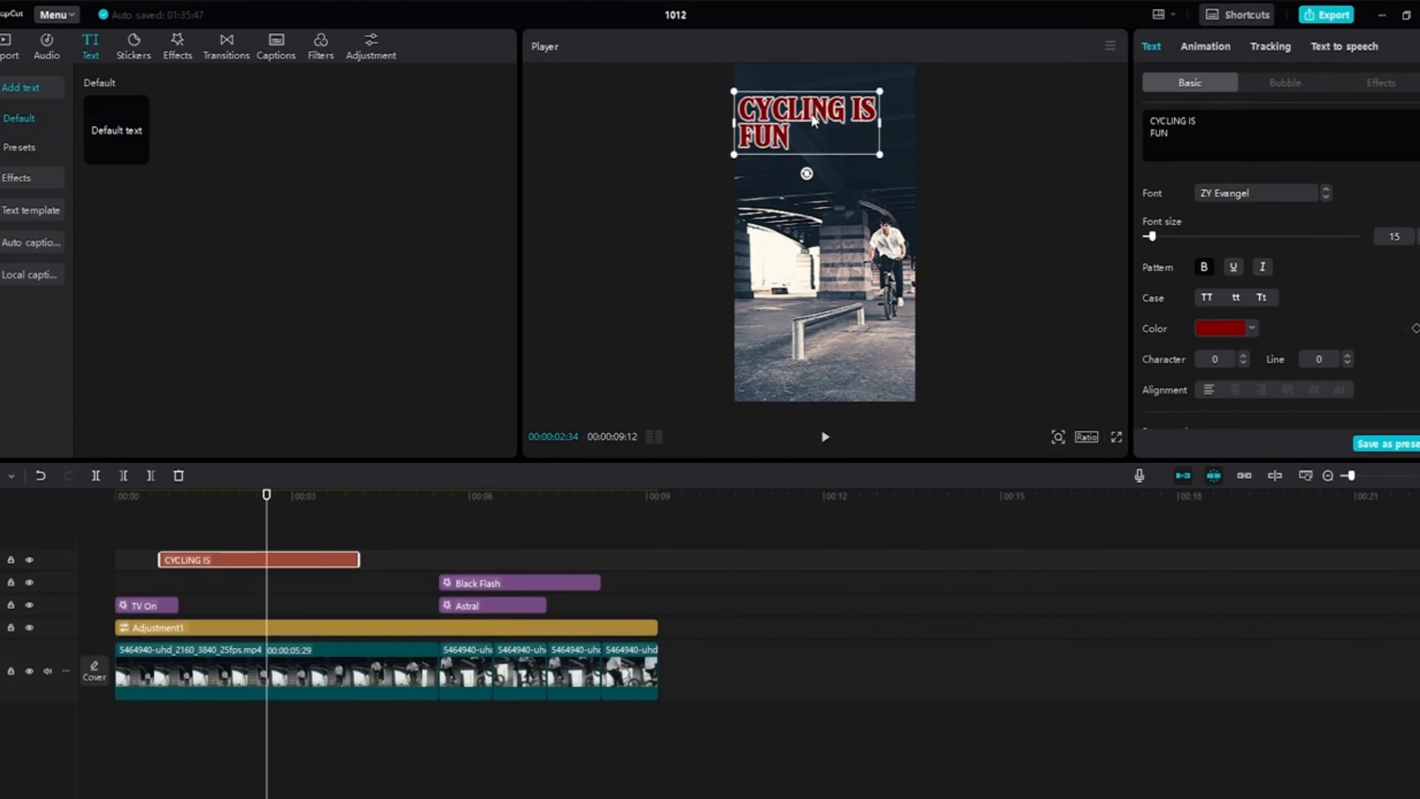
Nudge the title slightly right and down, away from the video frame's left edge, and deselect it
key(Right)
key(Right)
key(Right)
key(Right)
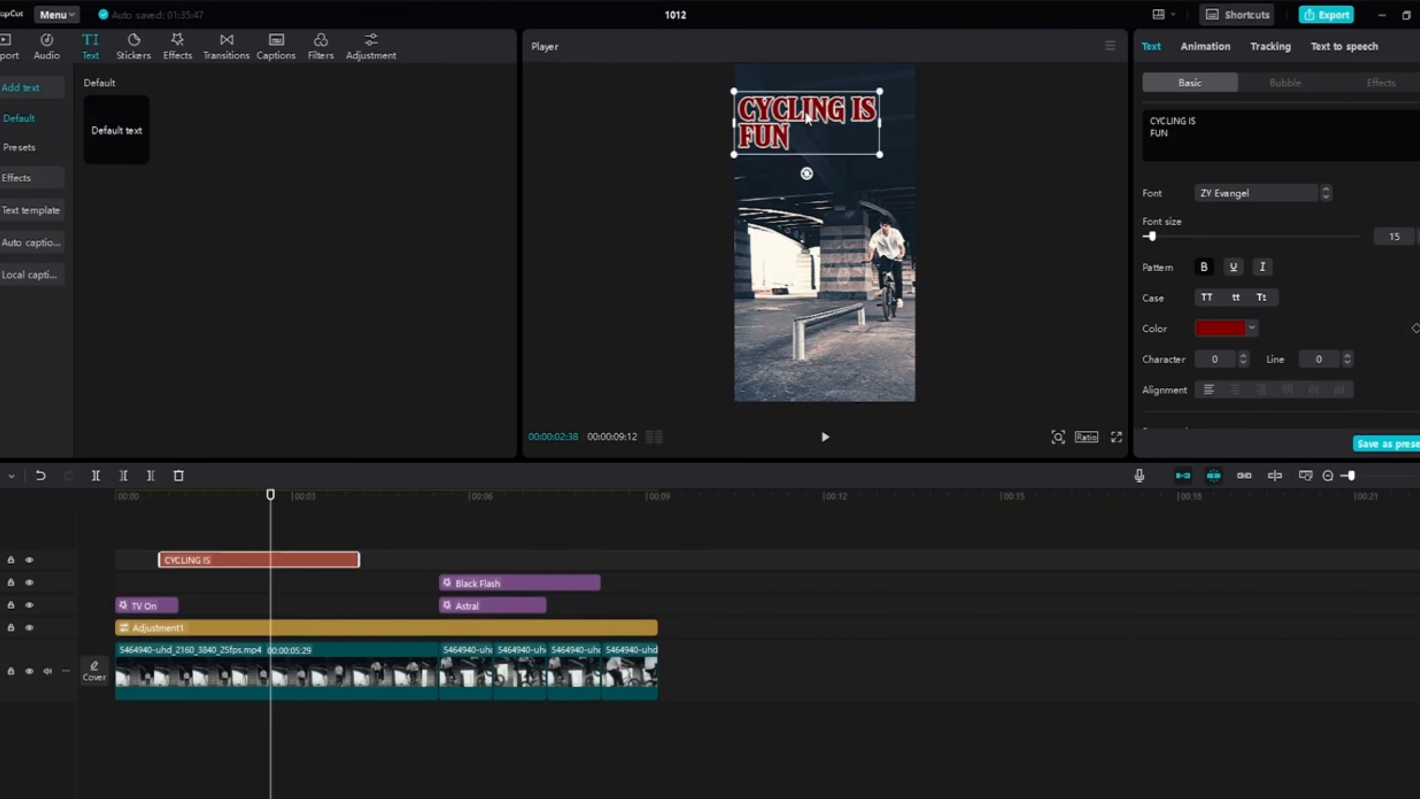
drag(801, 117, 810, 121)
click(931, 159)
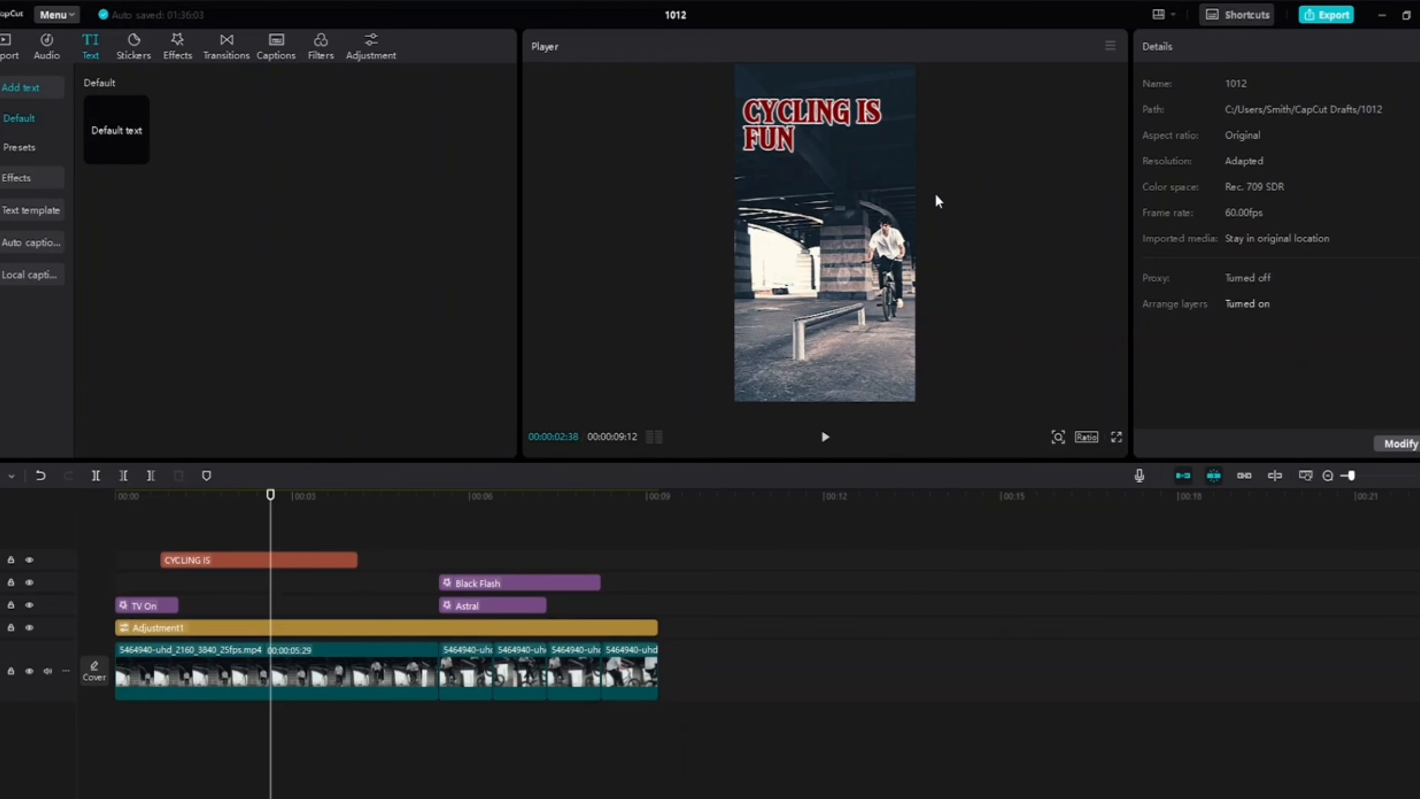
Look through the bubble shapes and text effects available for the title clip
click(219, 557)
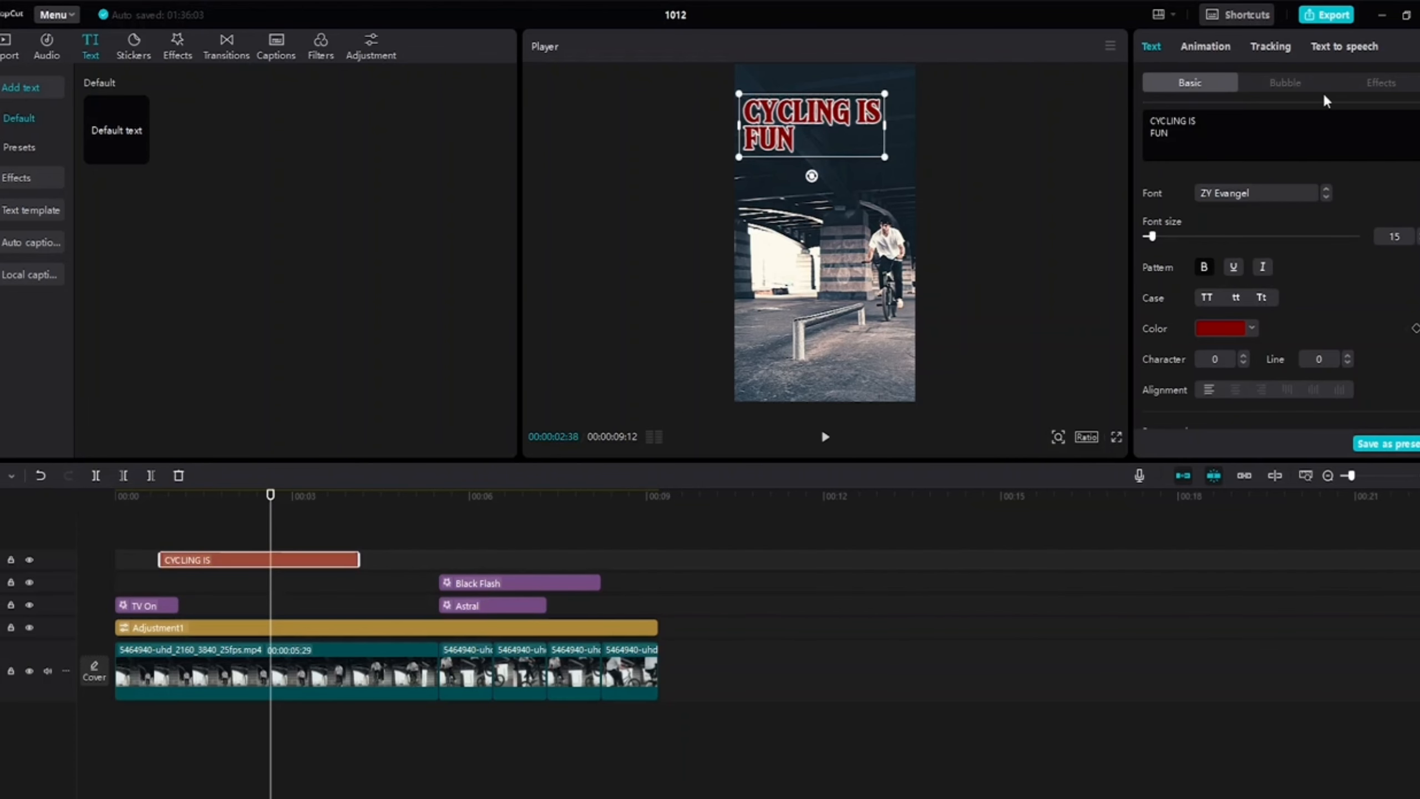
click(1310, 83)
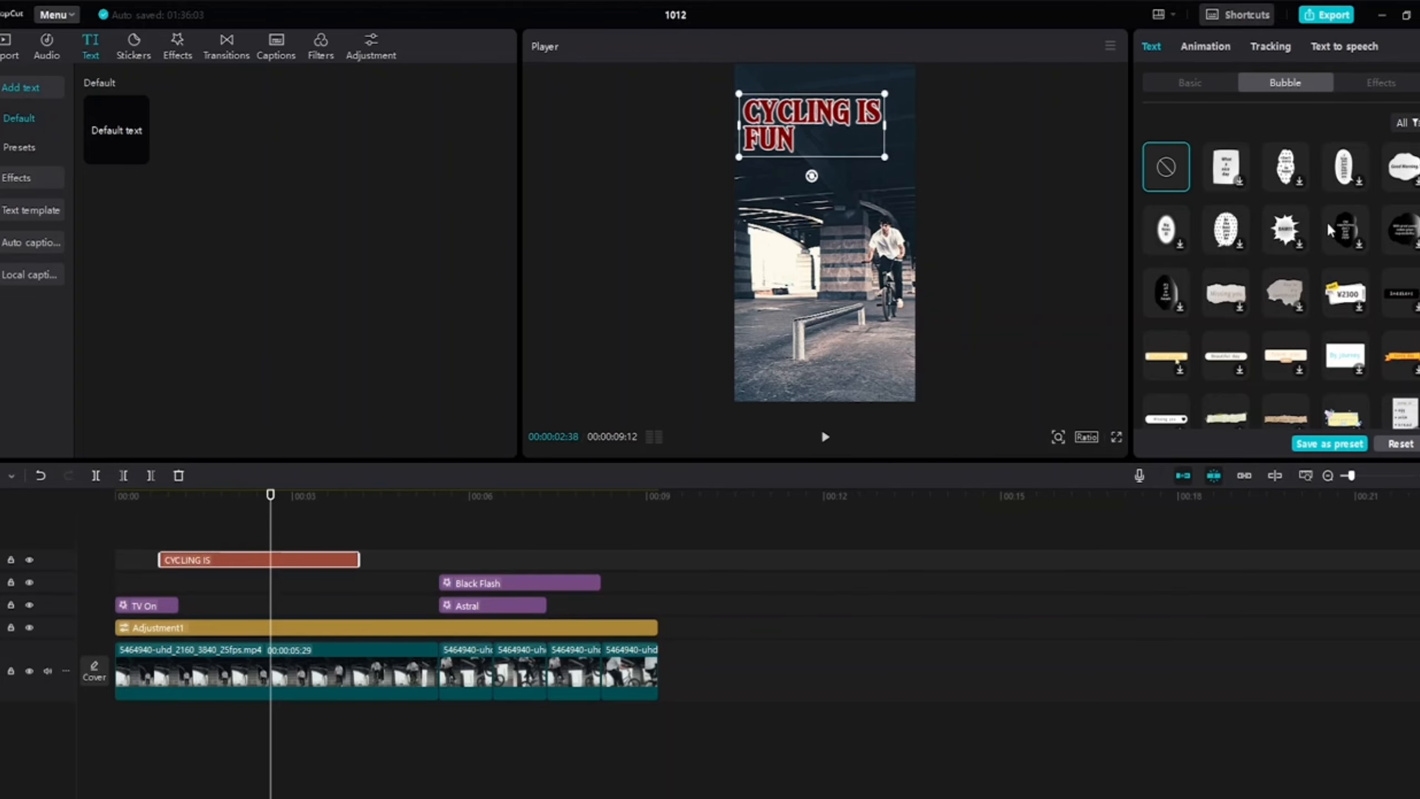
click(1398, 85)
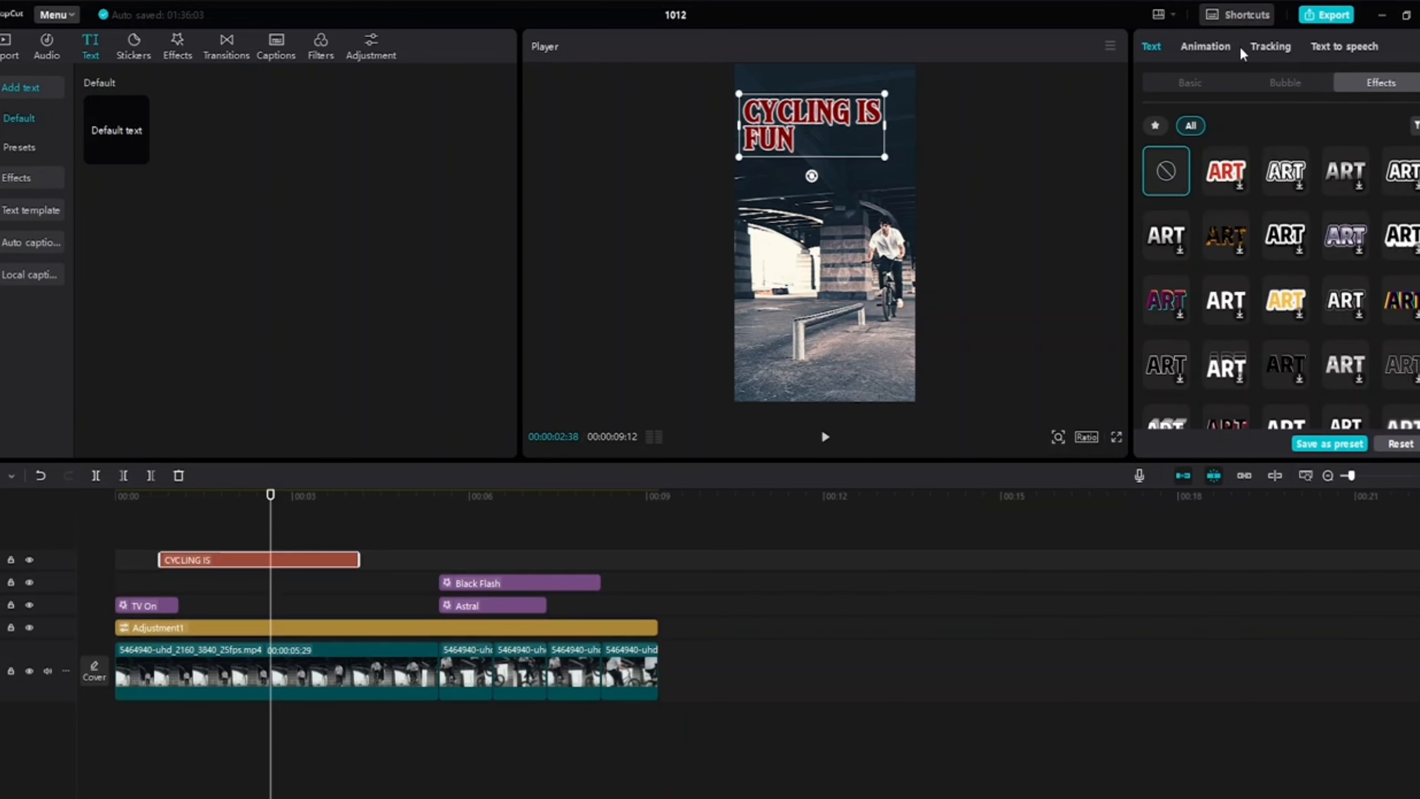
Try the Typewriter and Type 2 entrance animations on the title, and apply Wave In
click(1220, 51)
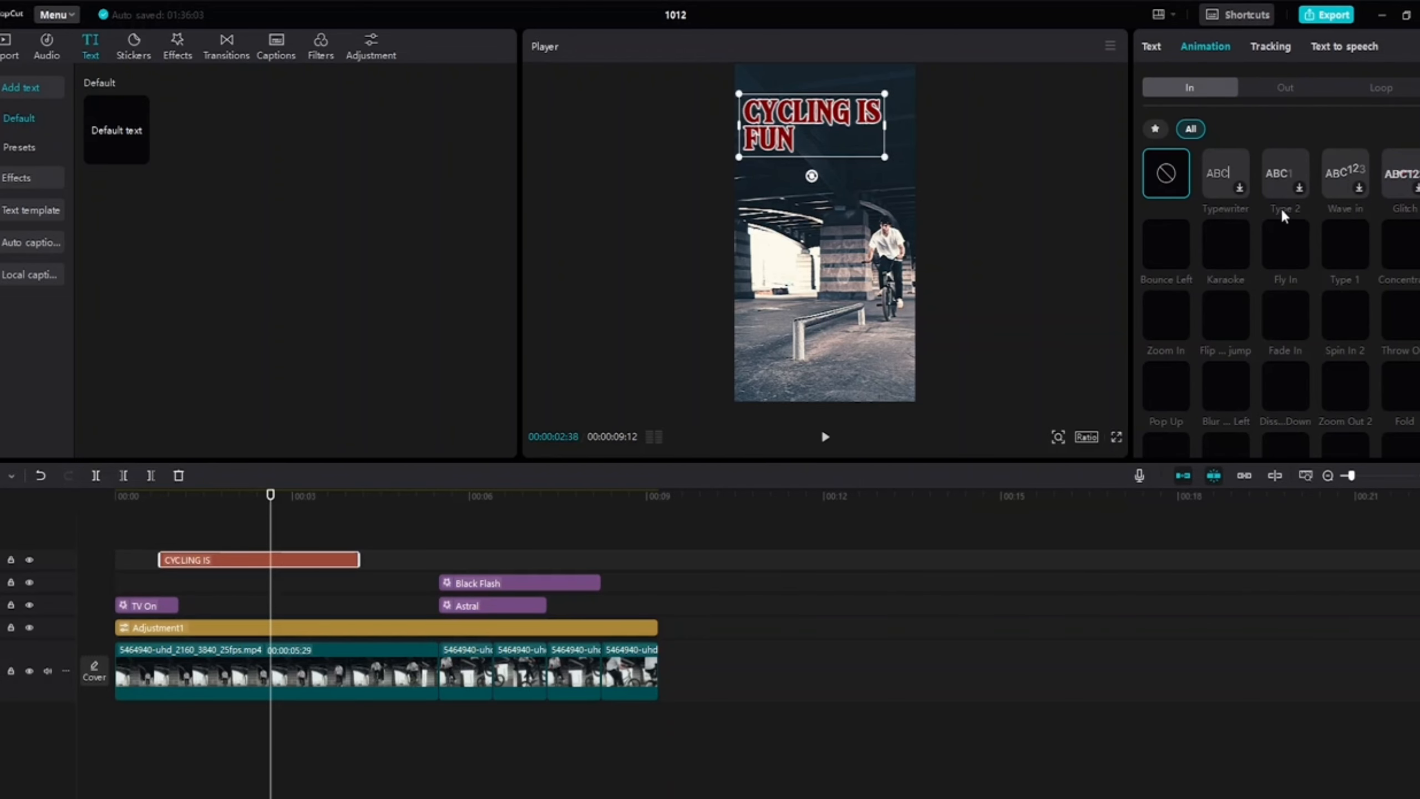
click(1240, 186)
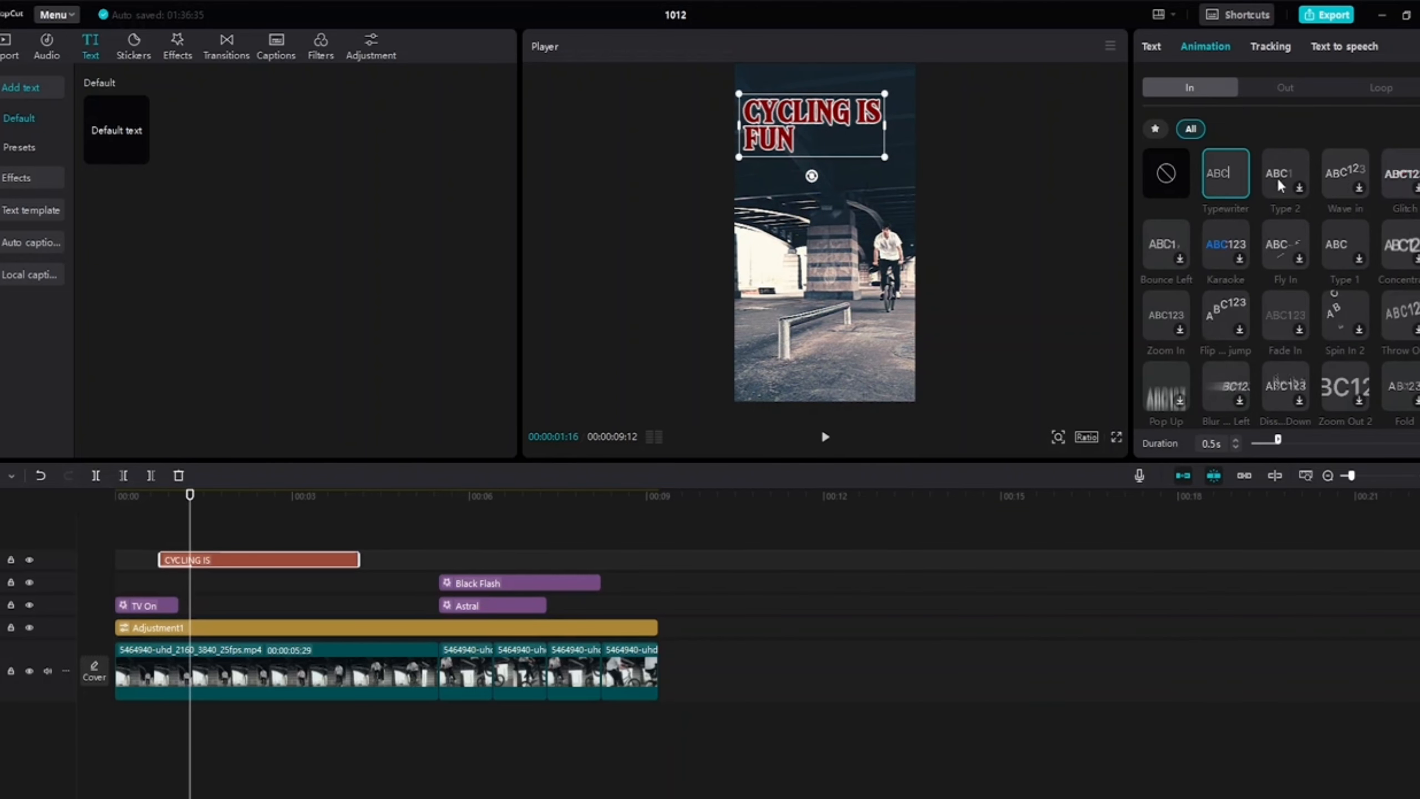
click(1275, 158)
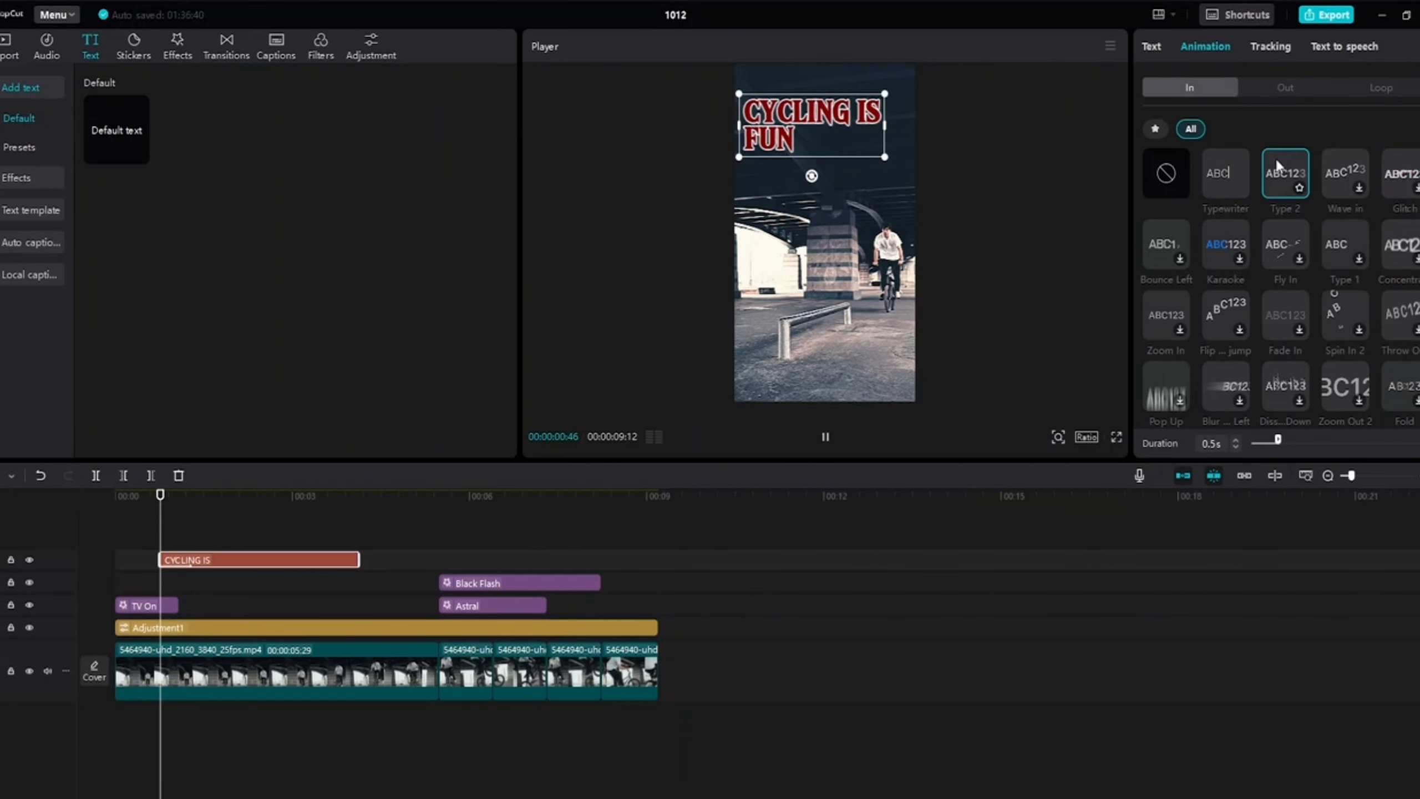
click(1339, 167)
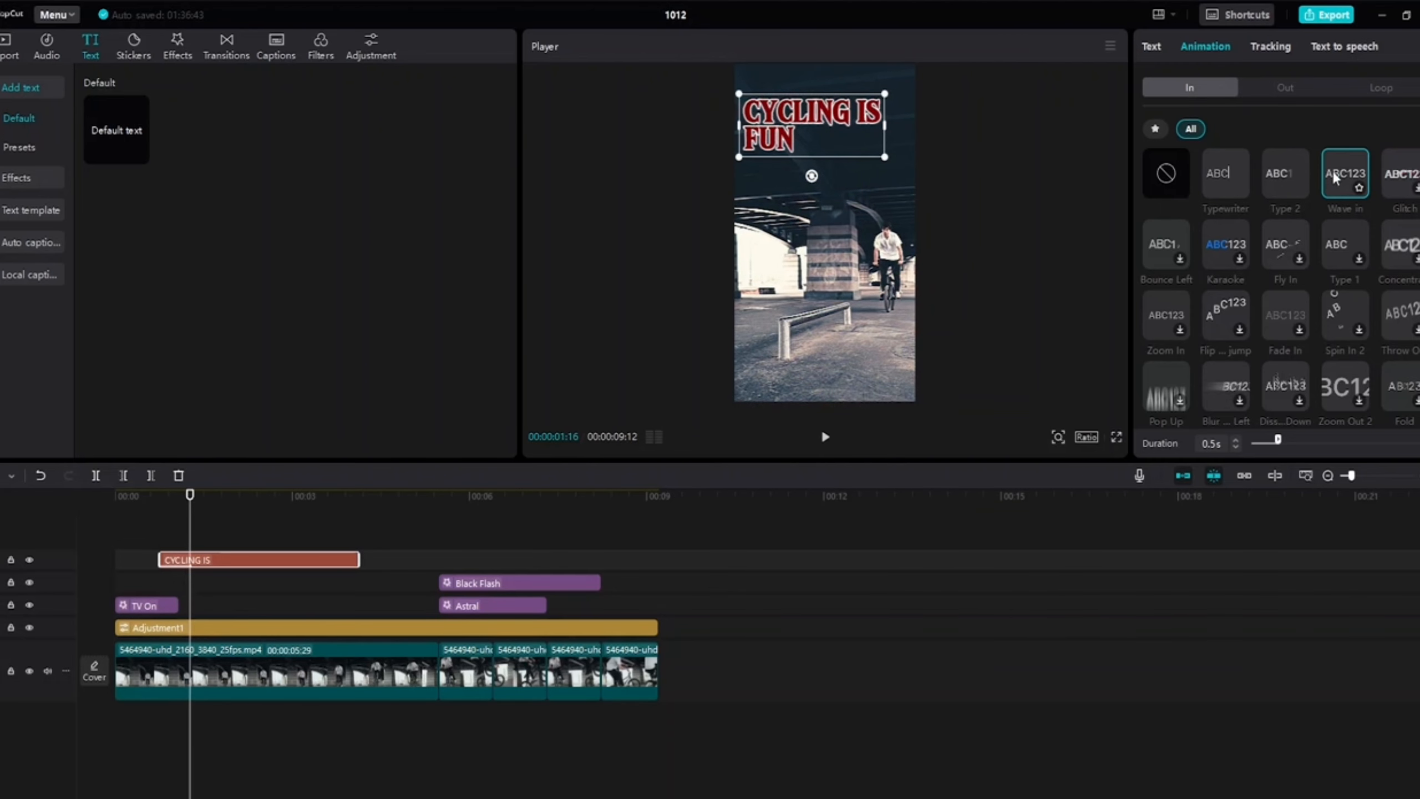
Try the Karaoke entrance animation on the title, settle on Typewriter instead, and add the Glitch exit animation
click(1215, 234)
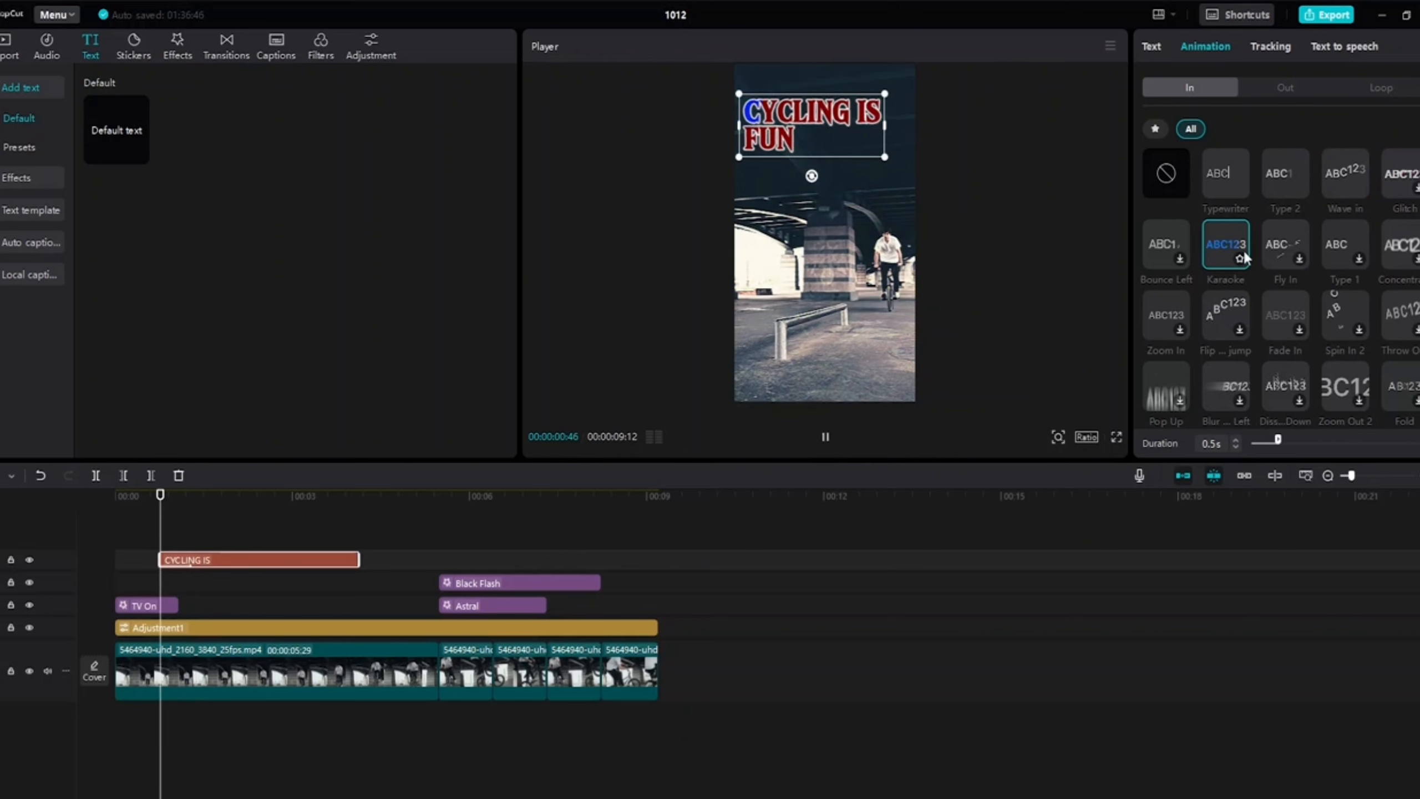
click(1225, 179)
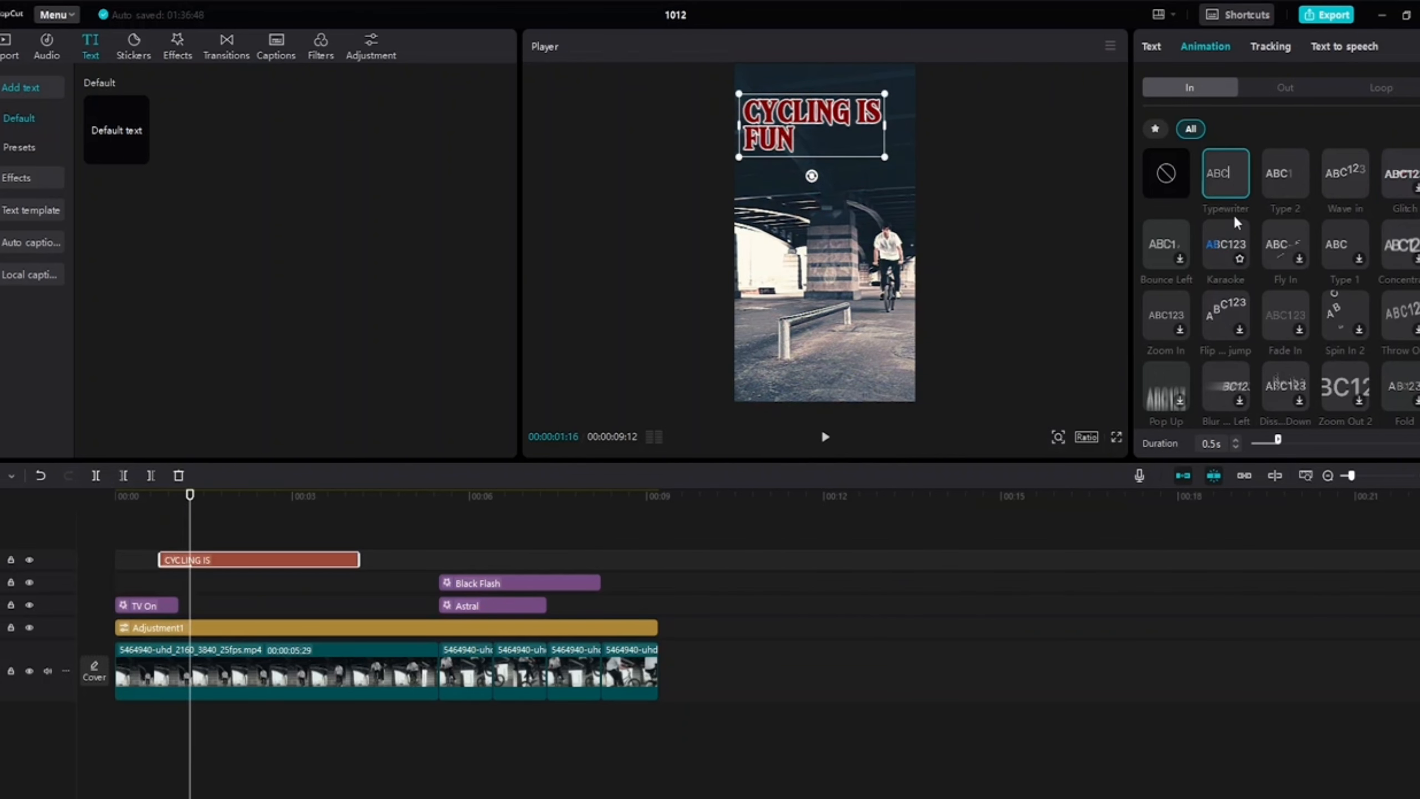
click(1219, 171)
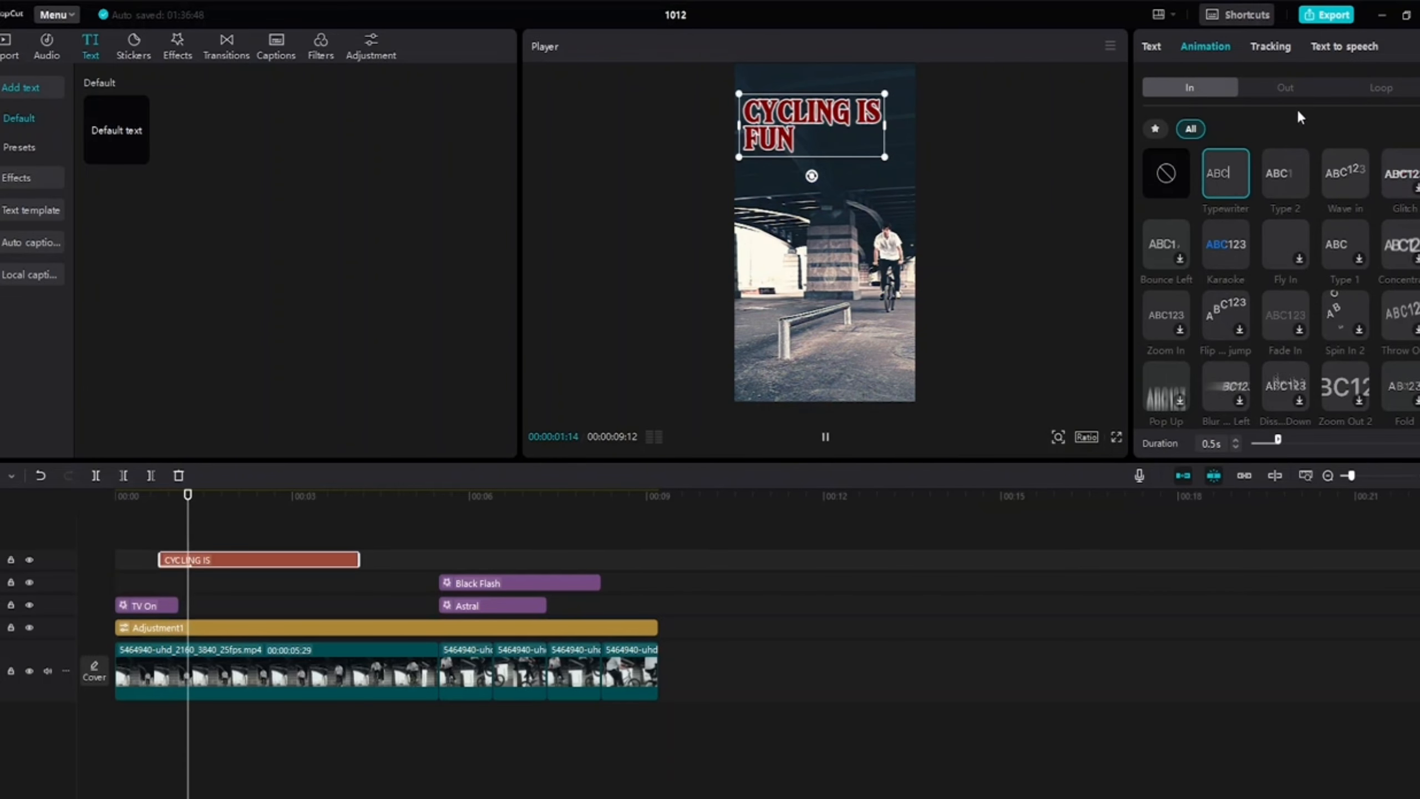
click(1286, 87)
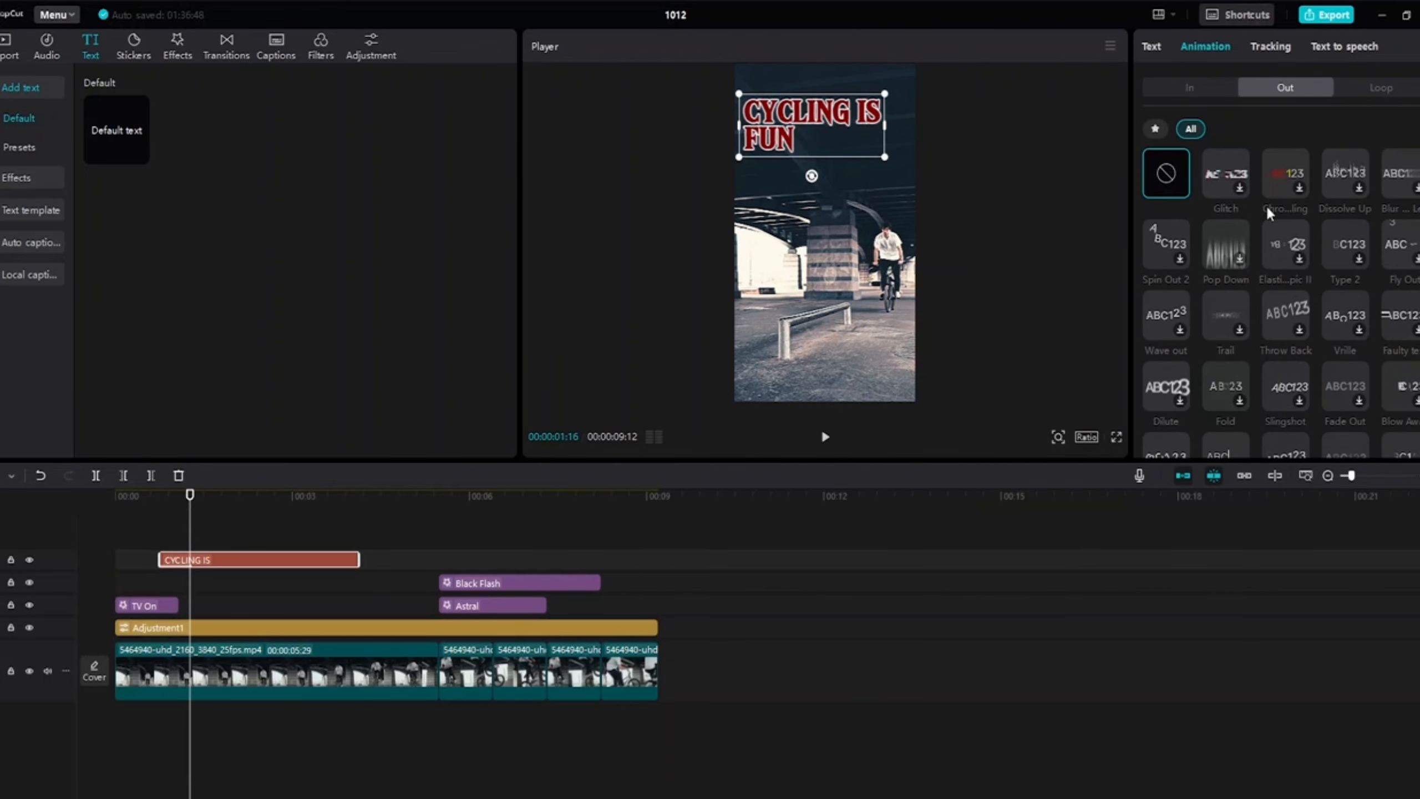
click(1227, 175)
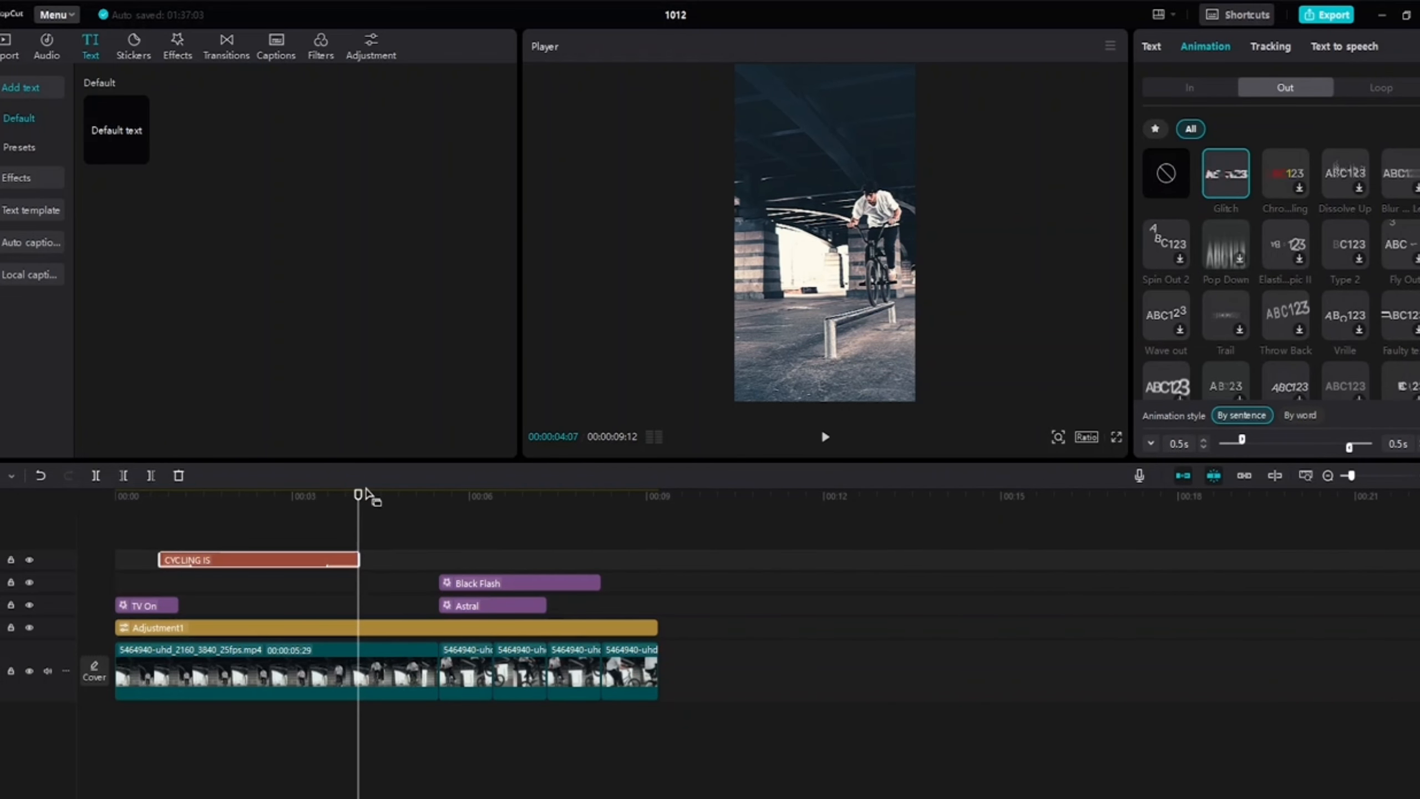
Play the sequence from the start to review the title's entrance and exit animations, and look at the available loop animations
drag(358, 496, 115, 496)
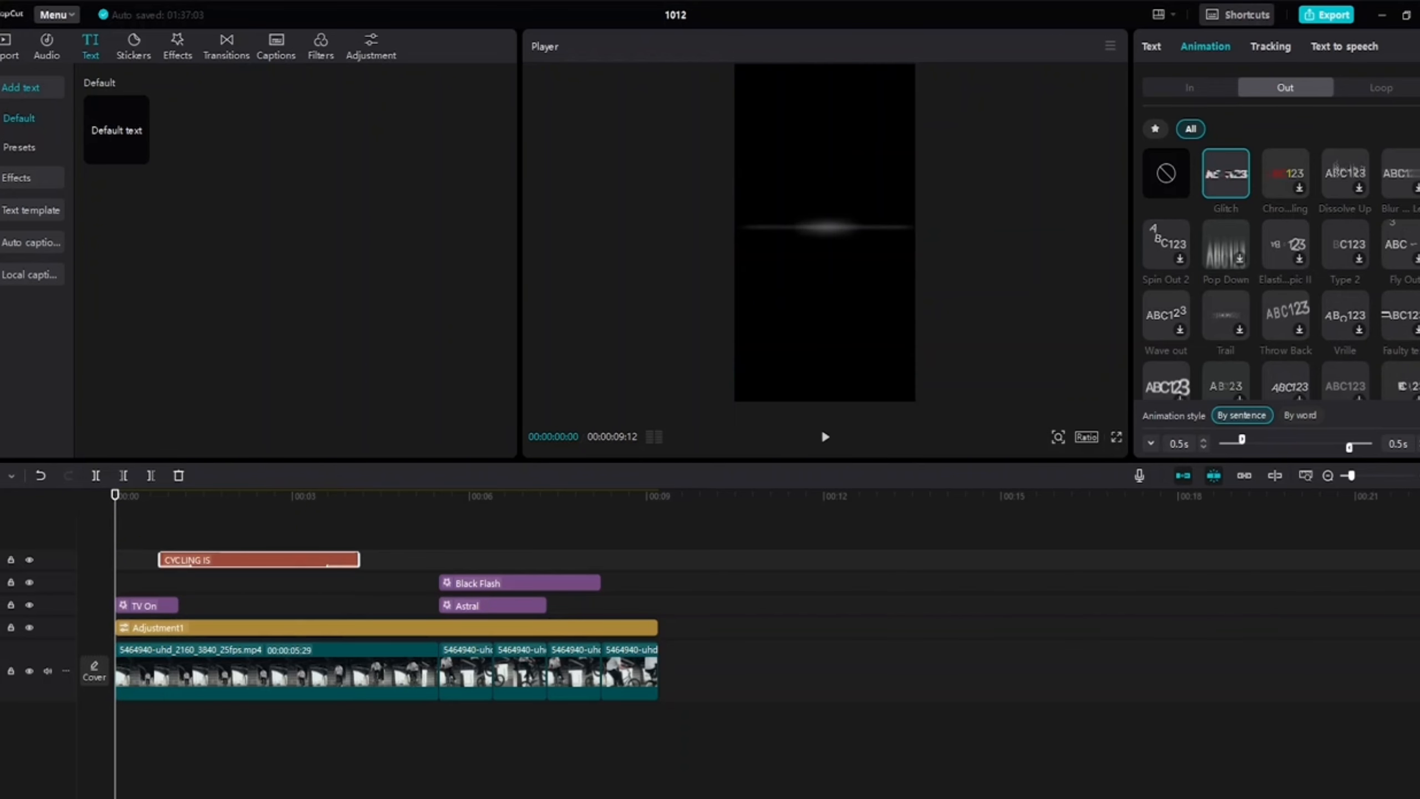
key(space)
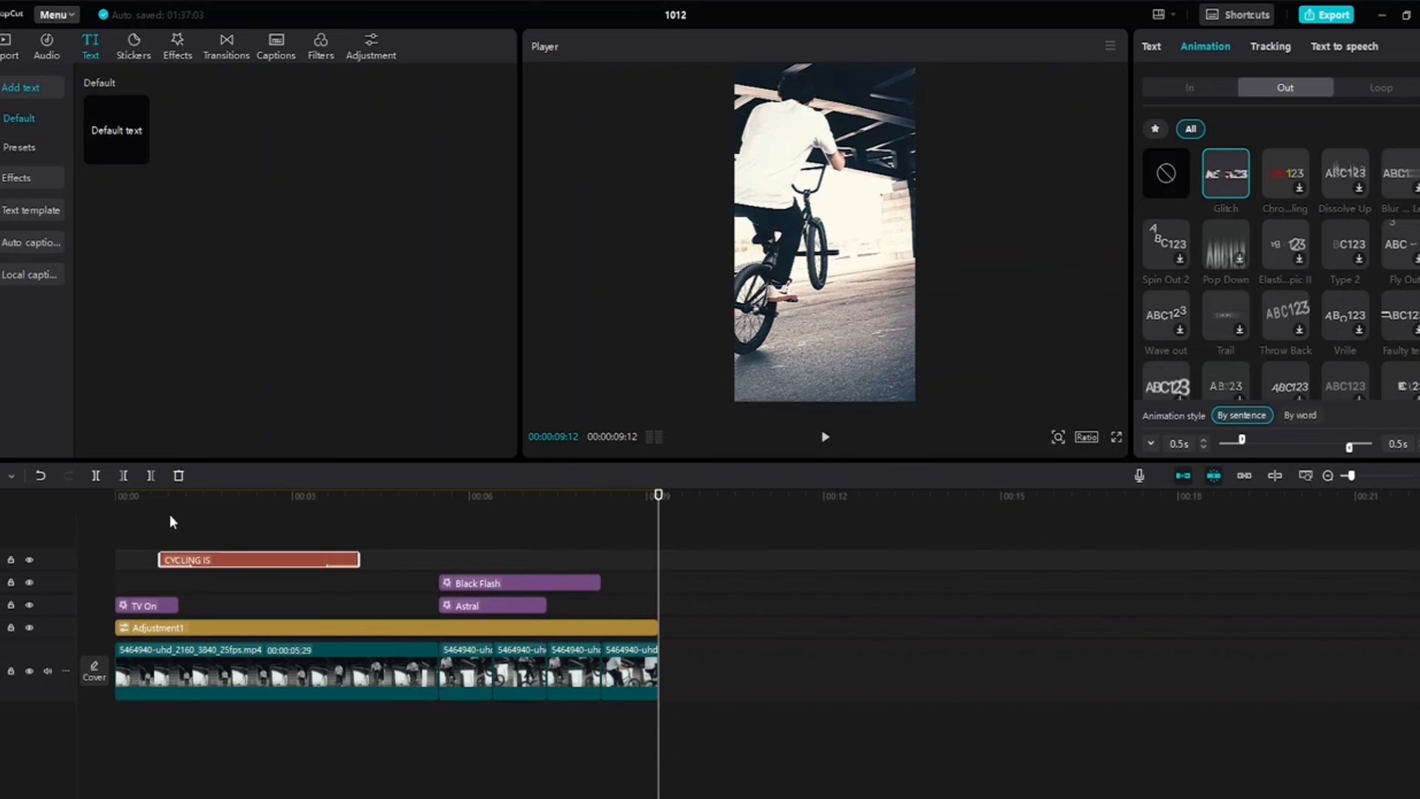
drag(658, 494, 116, 494)
key(space)
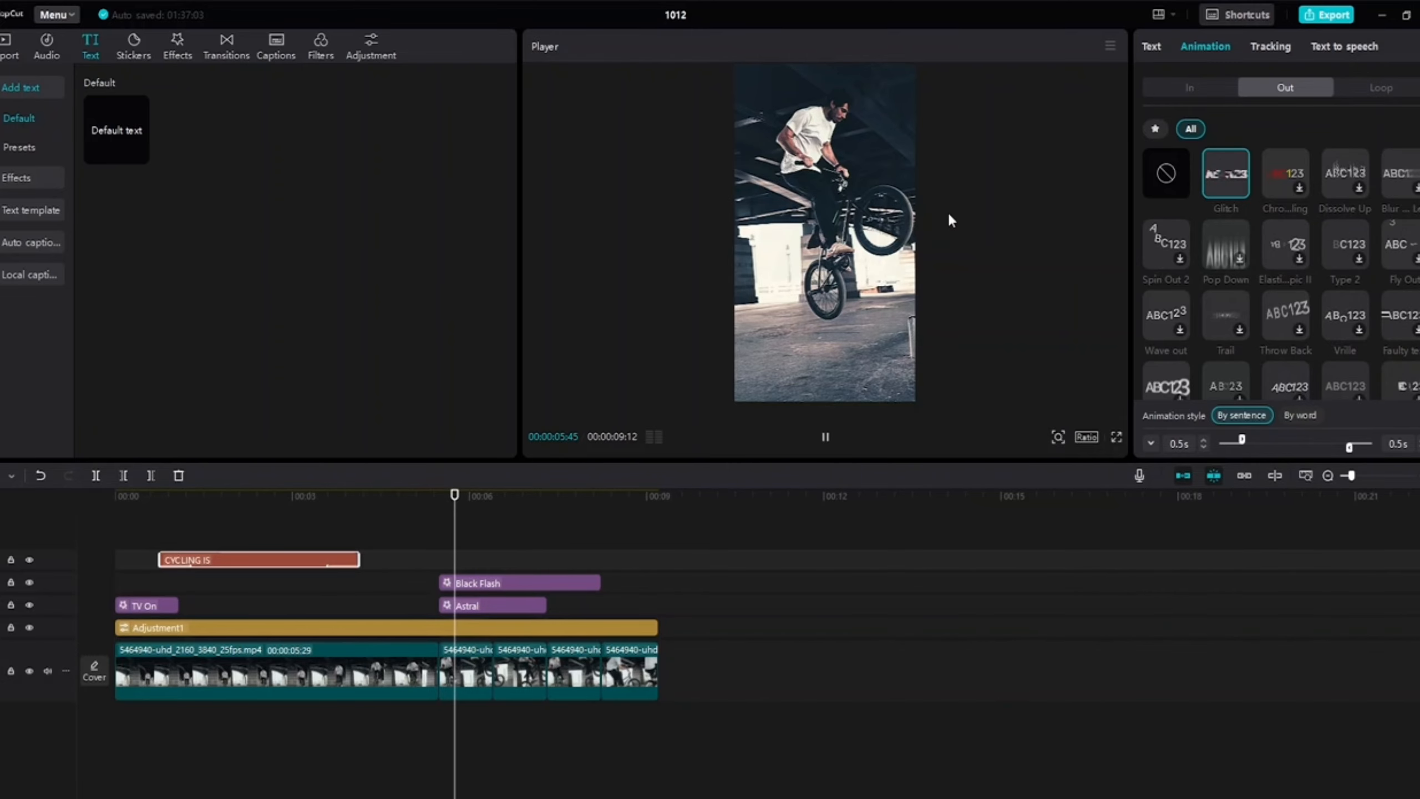
click(1404, 88)
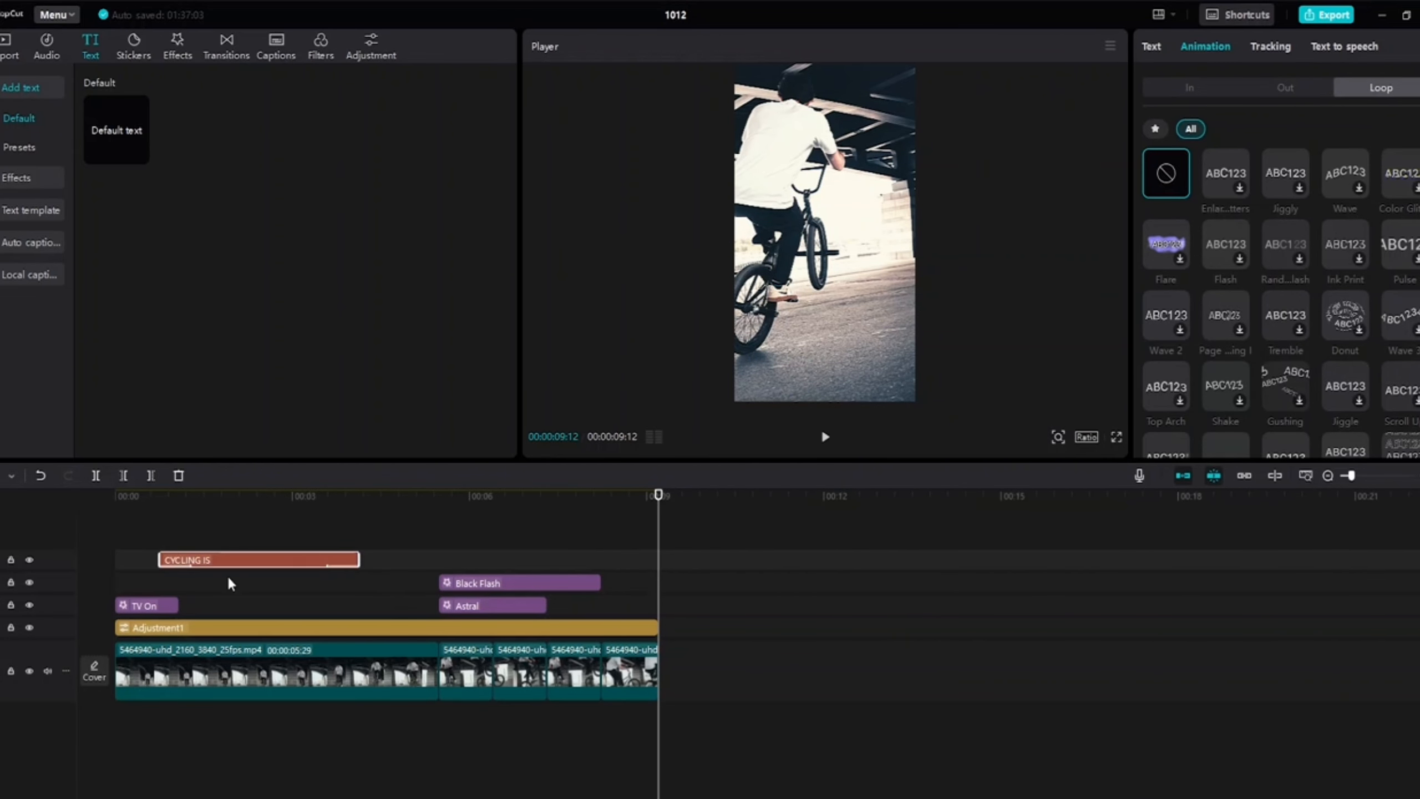
Shift the title clip slightly later on its track, deselect it and place the playhead at the clip's end
drag(266, 557, 269, 582)
click(351, 536)
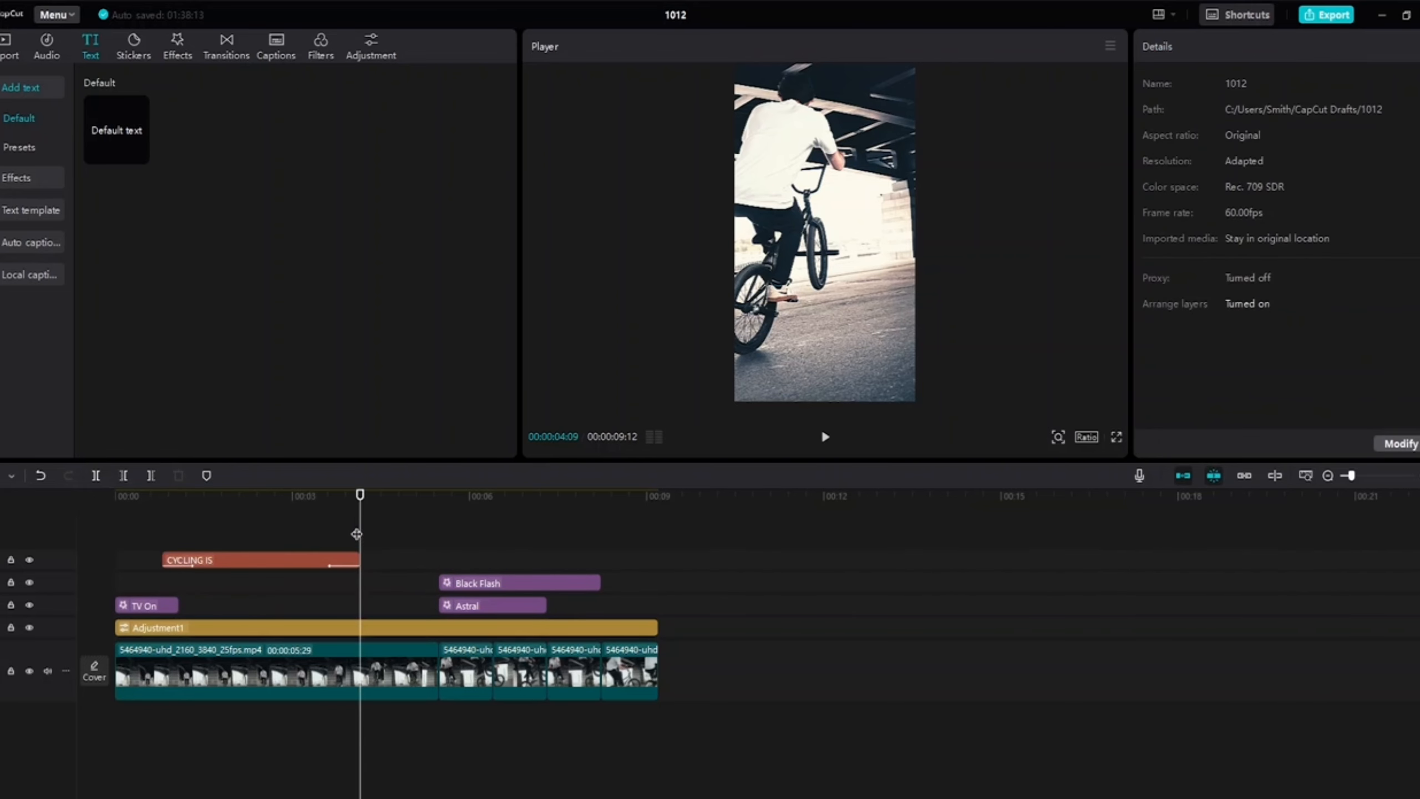
click(359, 536)
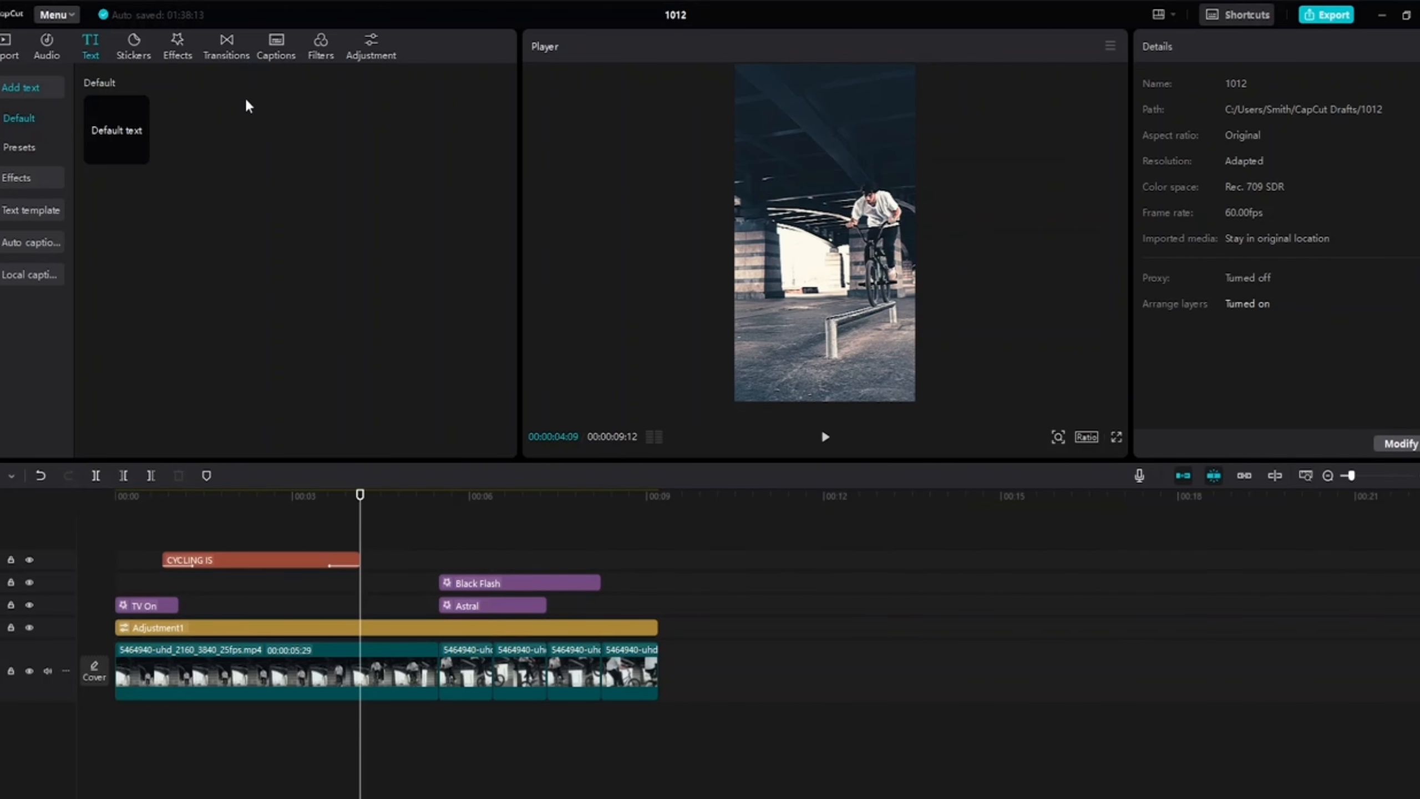
Search the music library for "cycling"
click(47, 45)
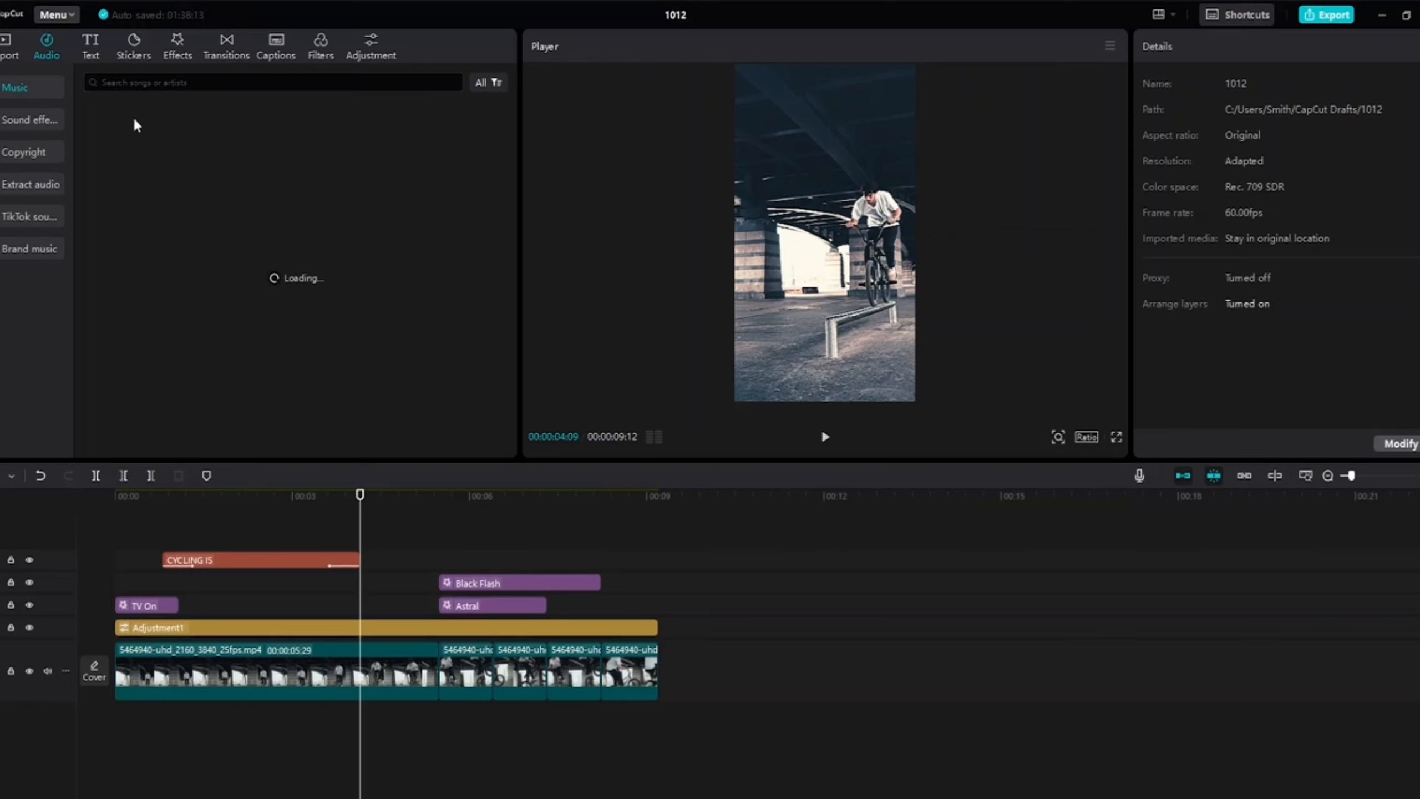
click(178, 83)
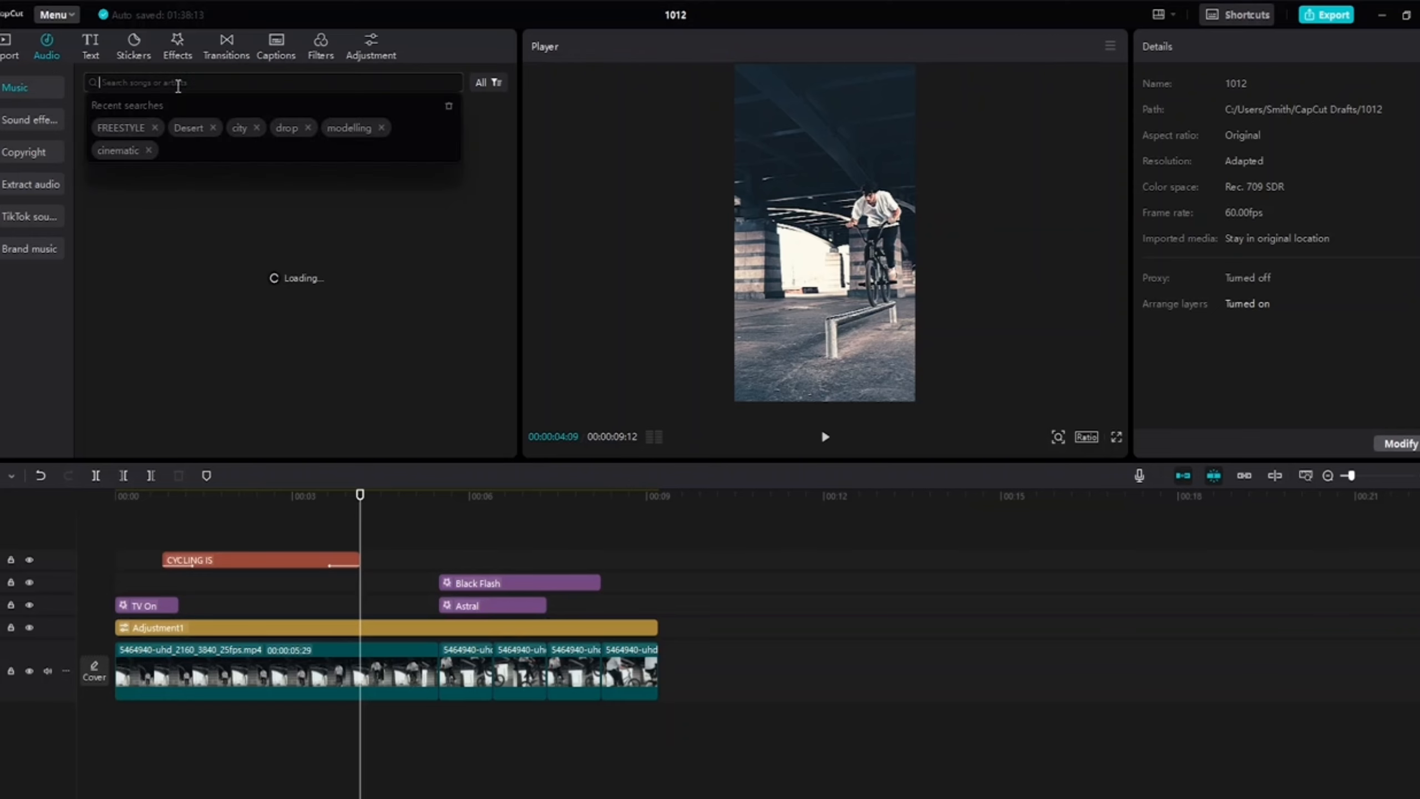
text(c)
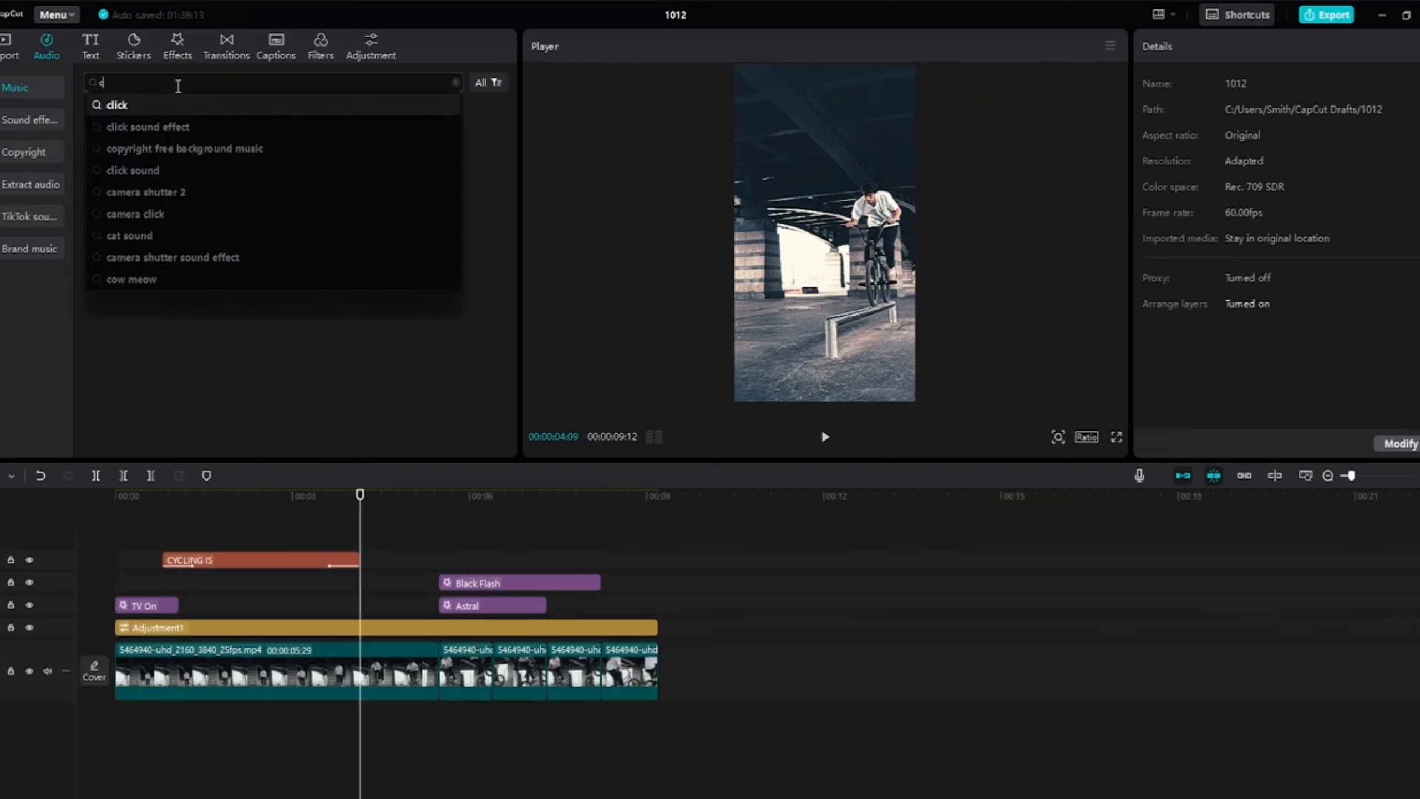
text(ycling)
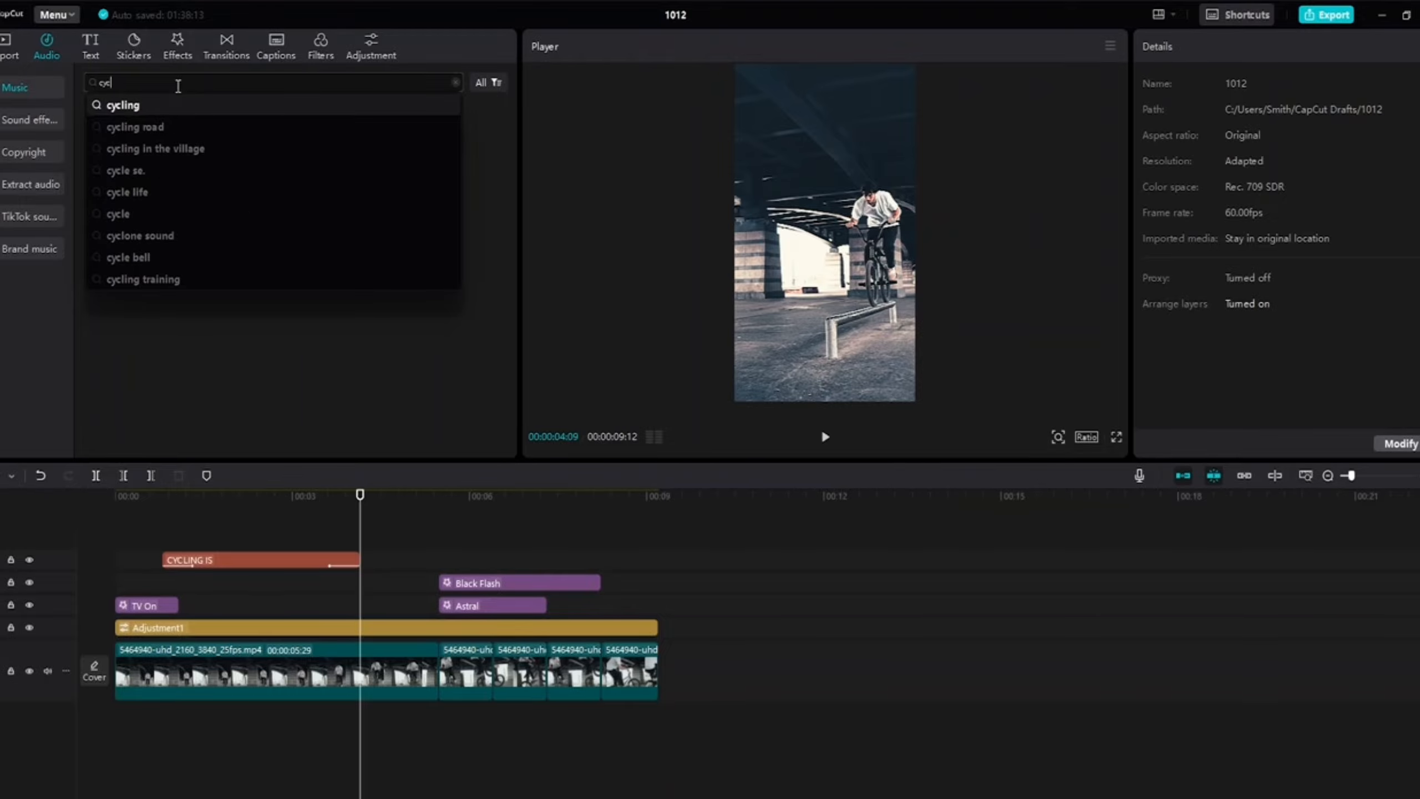
key(Return)
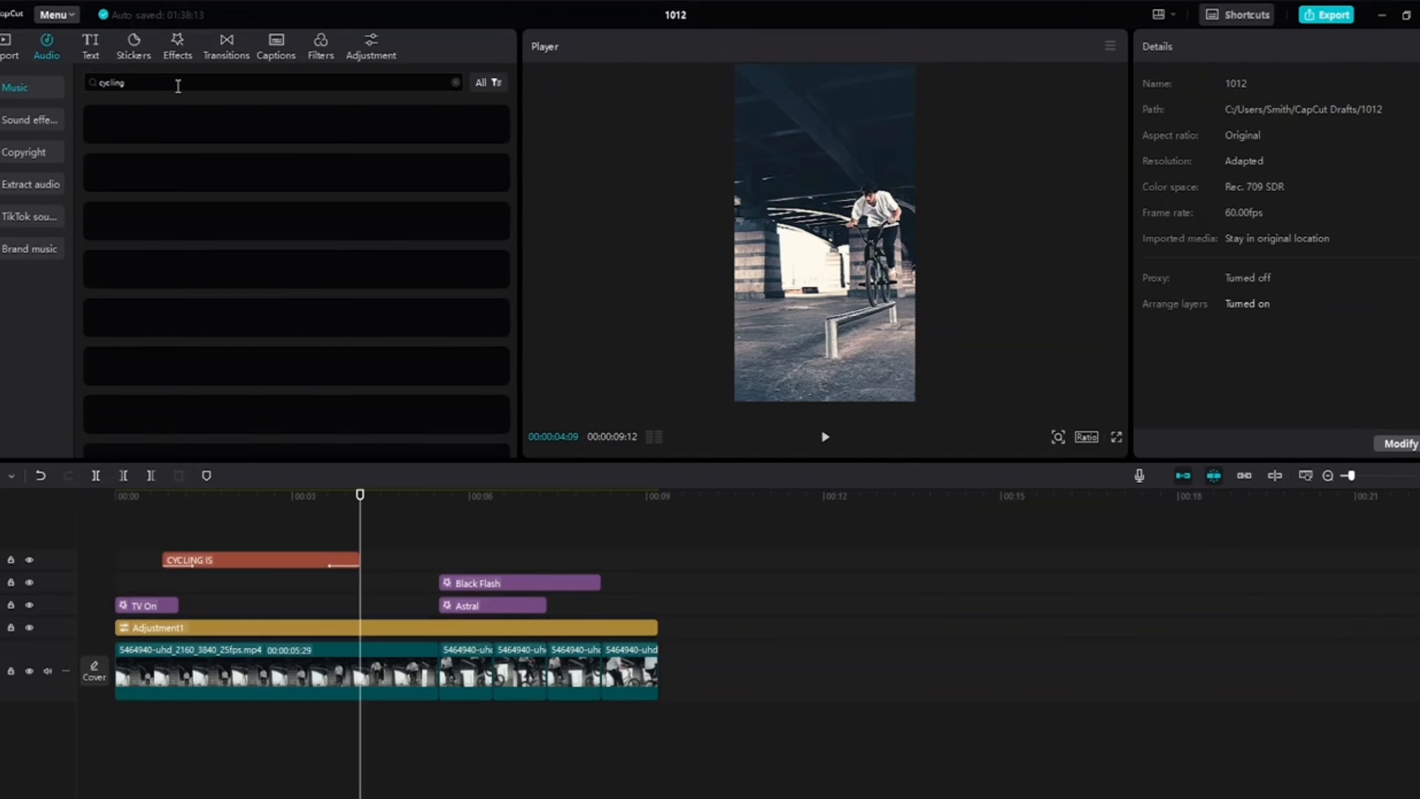
Audition the tracks "Cycling(Prod.leuk)", "Refreshing morning sun" "Night cycling" and "Cycling after rain/medium slow"
click(370, 225)
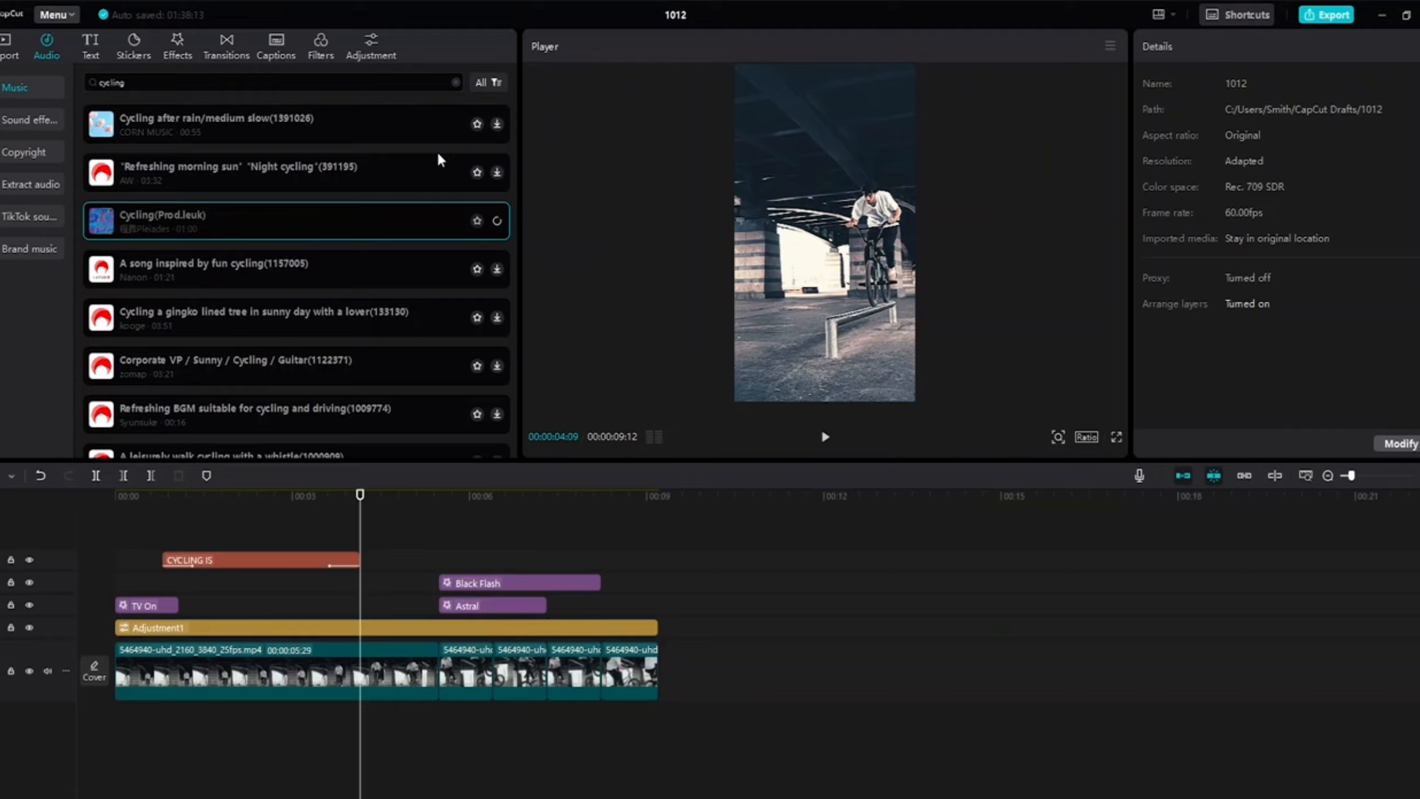
click(393, 169)
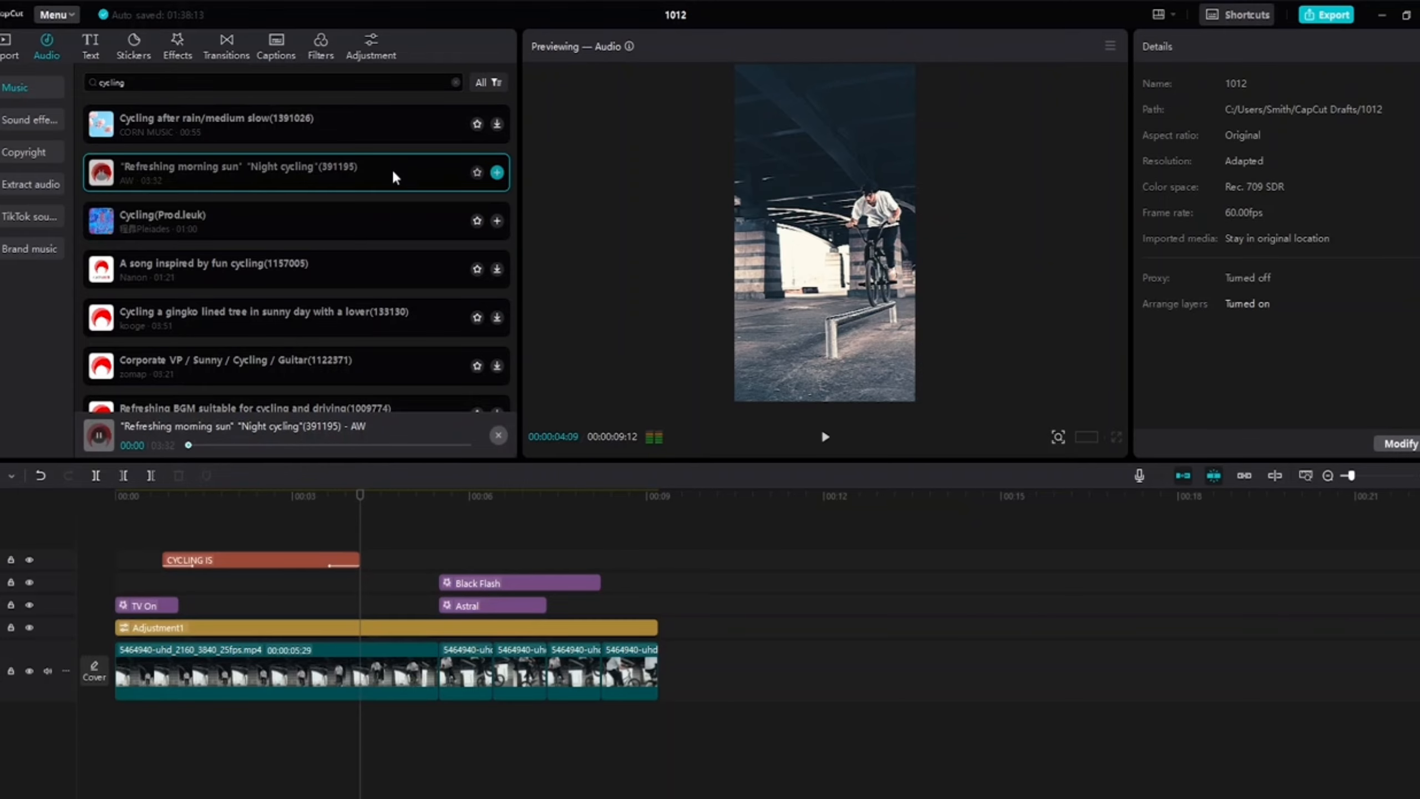
click(314, 122)
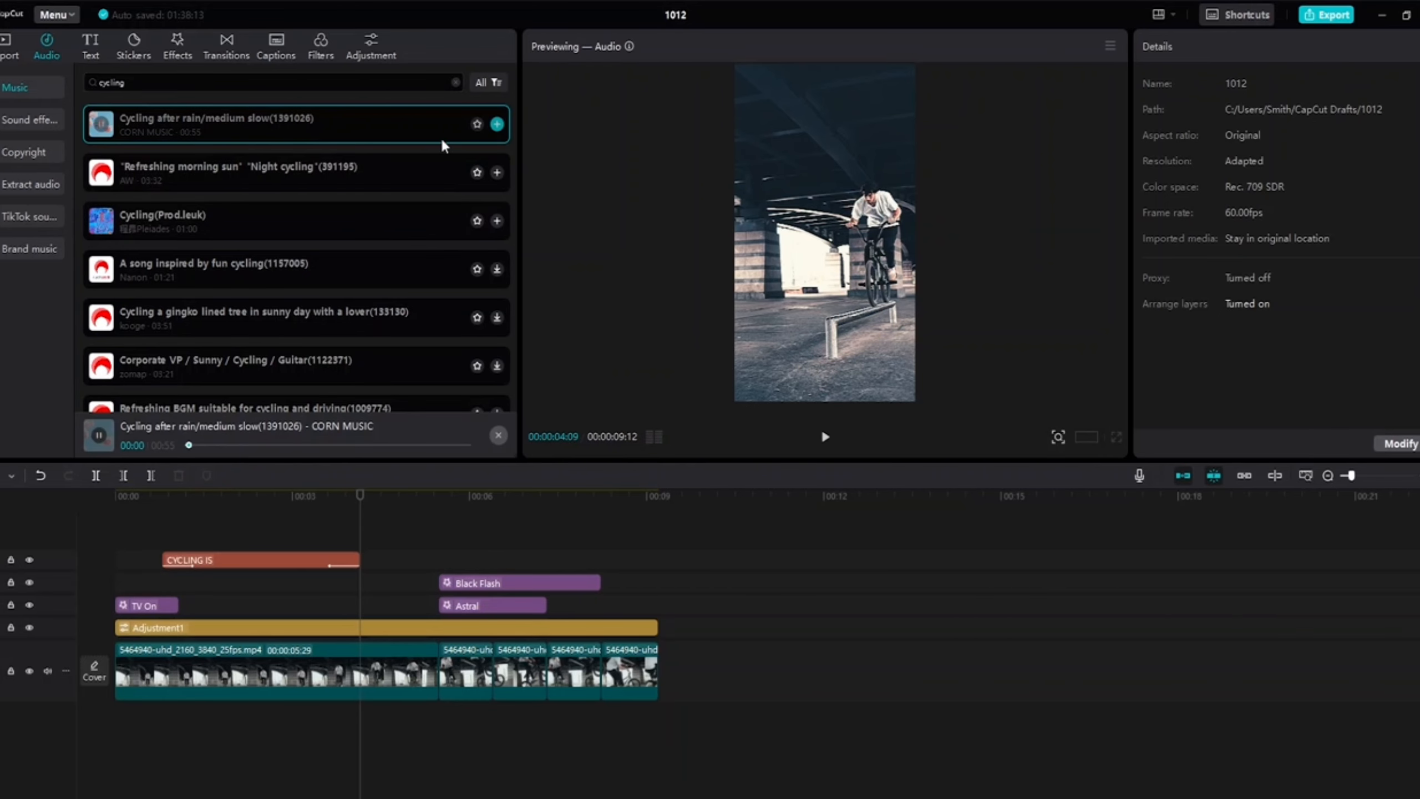
Add the "Cycling(Prod.leuk)" music beneath the video from the timeline start and cut off everything past the video's end
click(235, 219)
drag(233, 216, 117, 720)
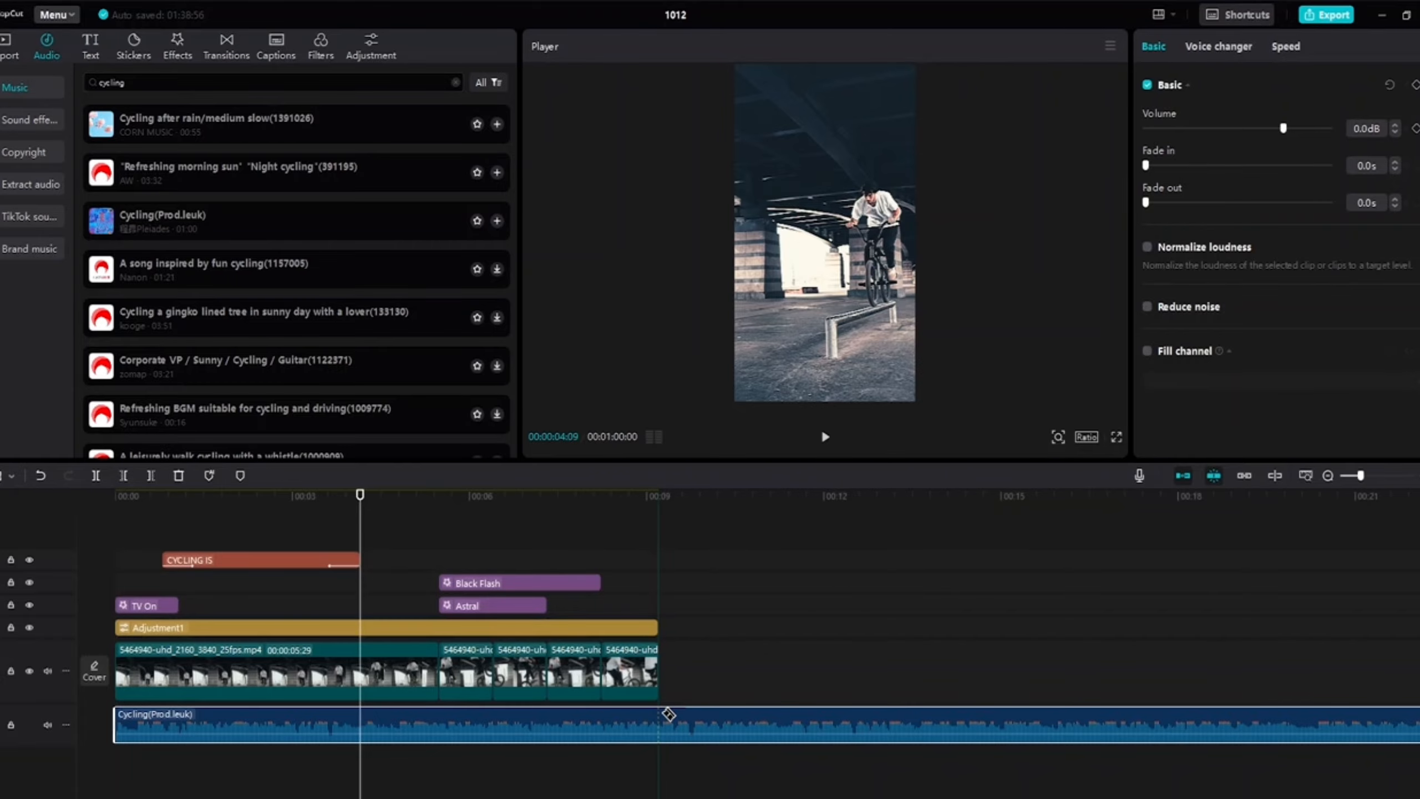
click(661, 722)
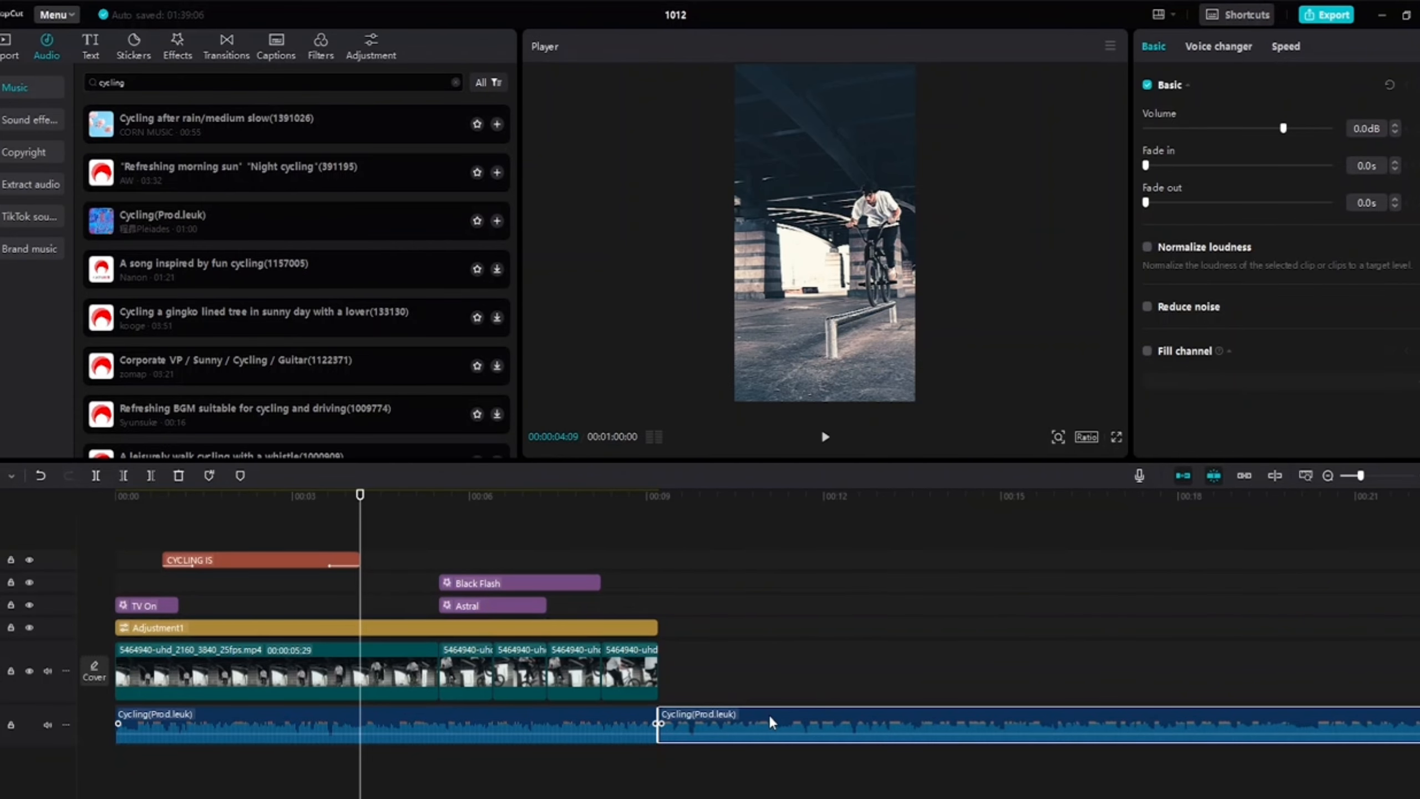
key(Delete)
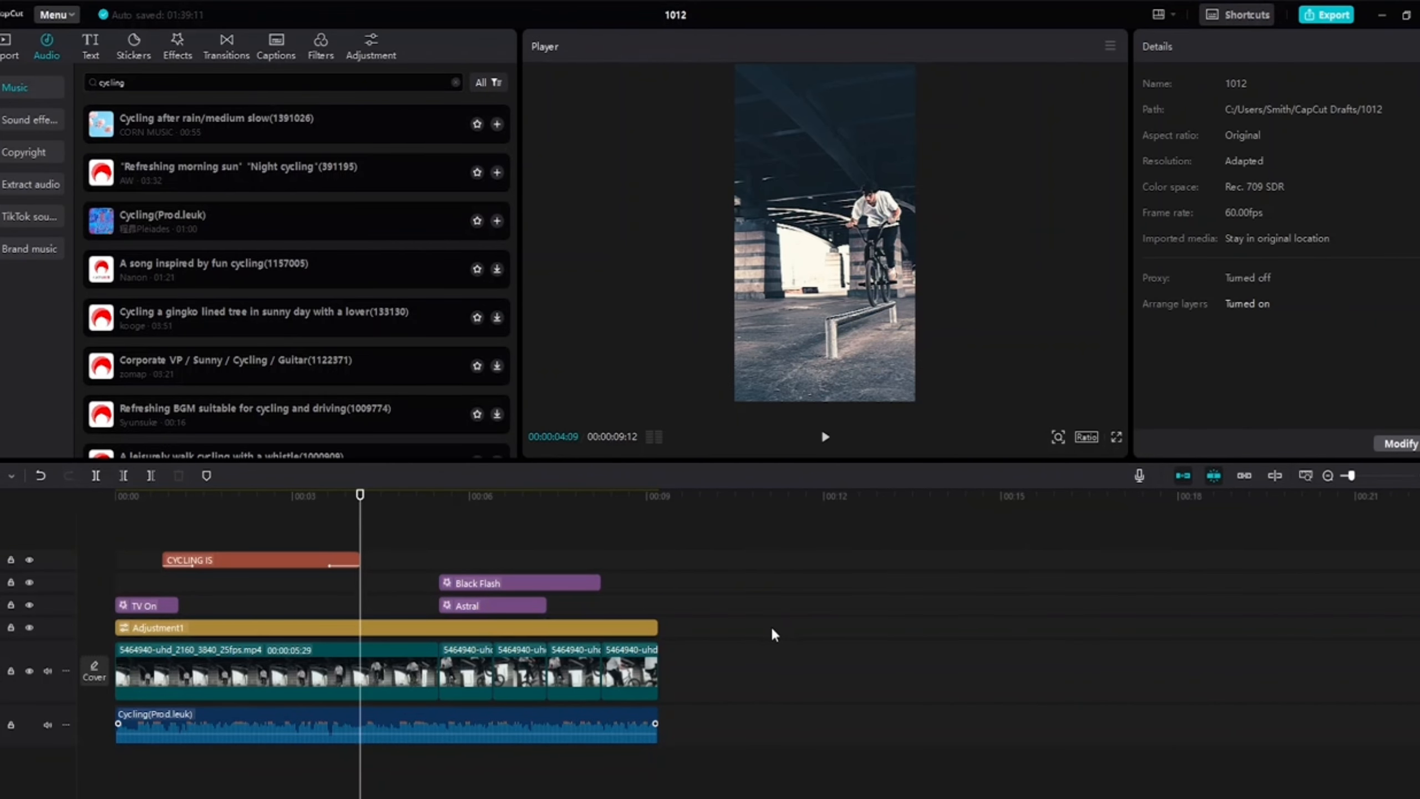
Play the whole edit from the start with the added music to check the result
key(End)
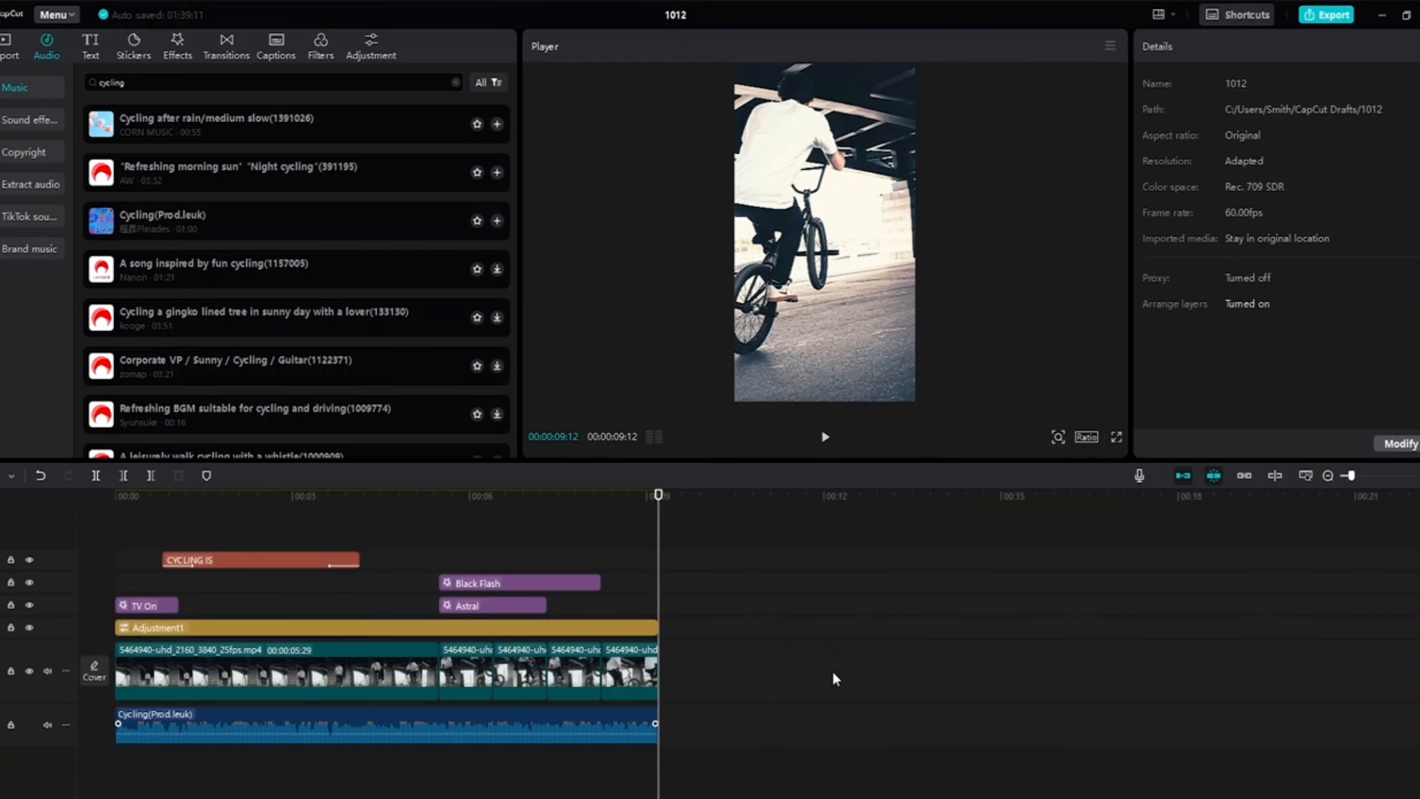
scroll(833, 678, up, 2)
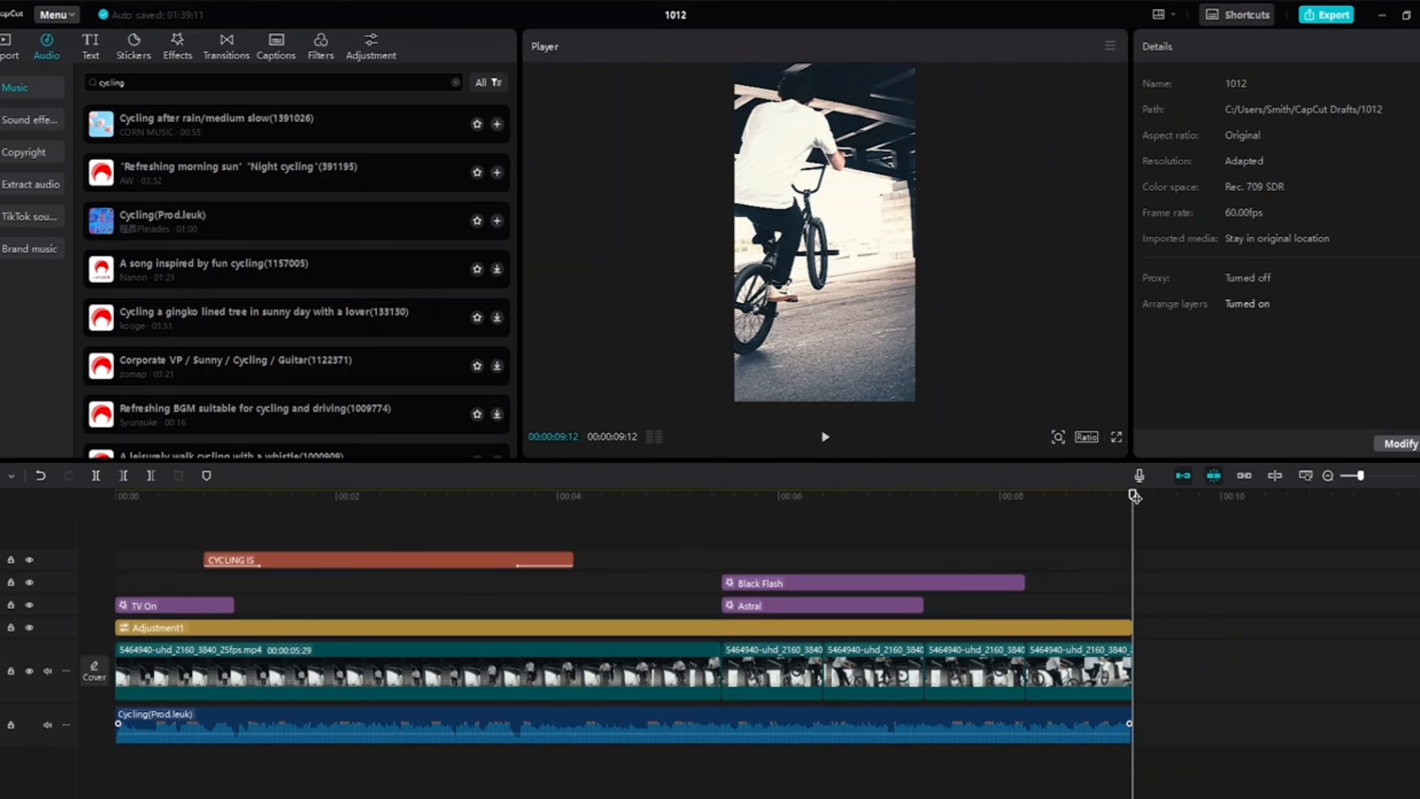
drag(1133, 495, 114, 495)
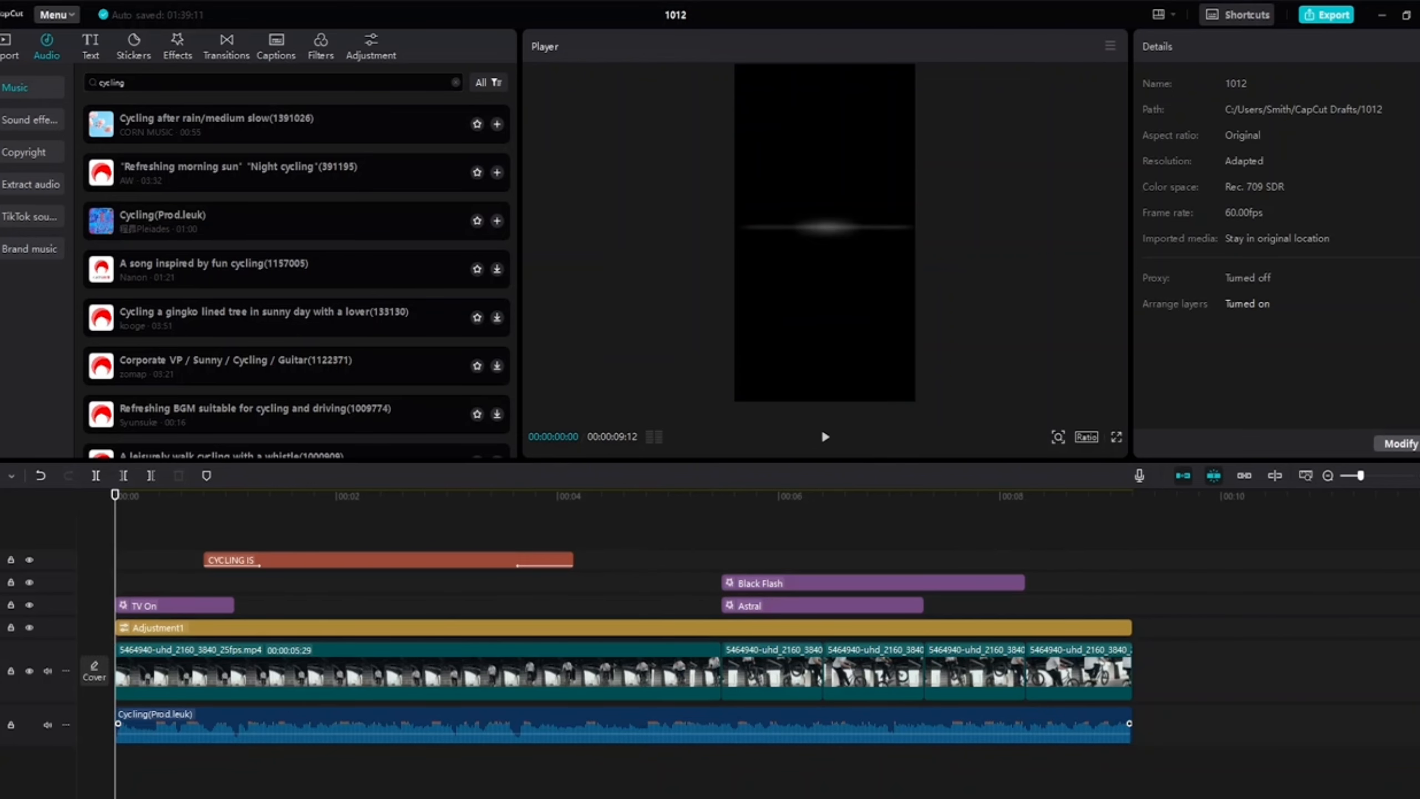
key(space)
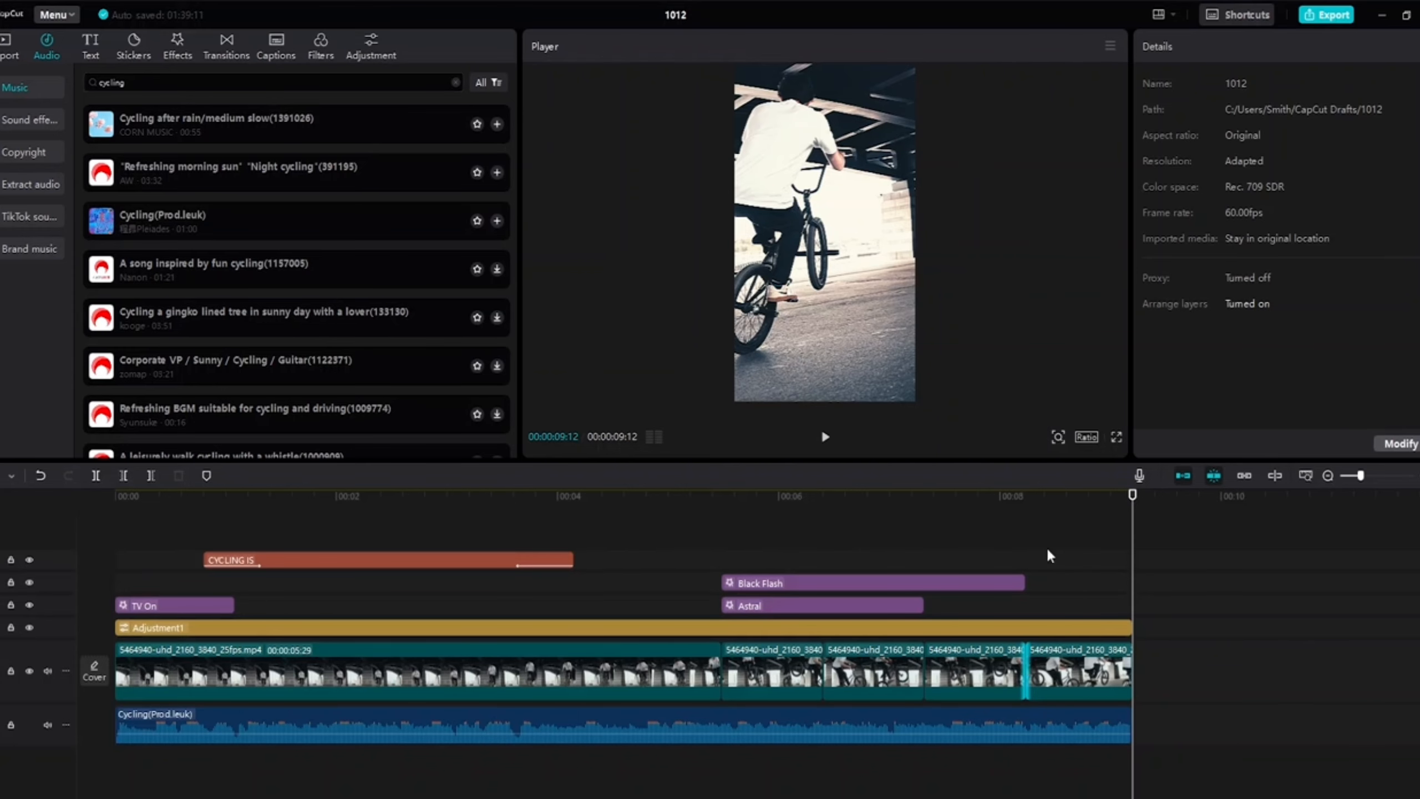
Set up the video export with the name "Cinematic Colour Grading" and the Desktop folder "Advance Capcut Tutorial Resource File" as destination
click(1321, 15)
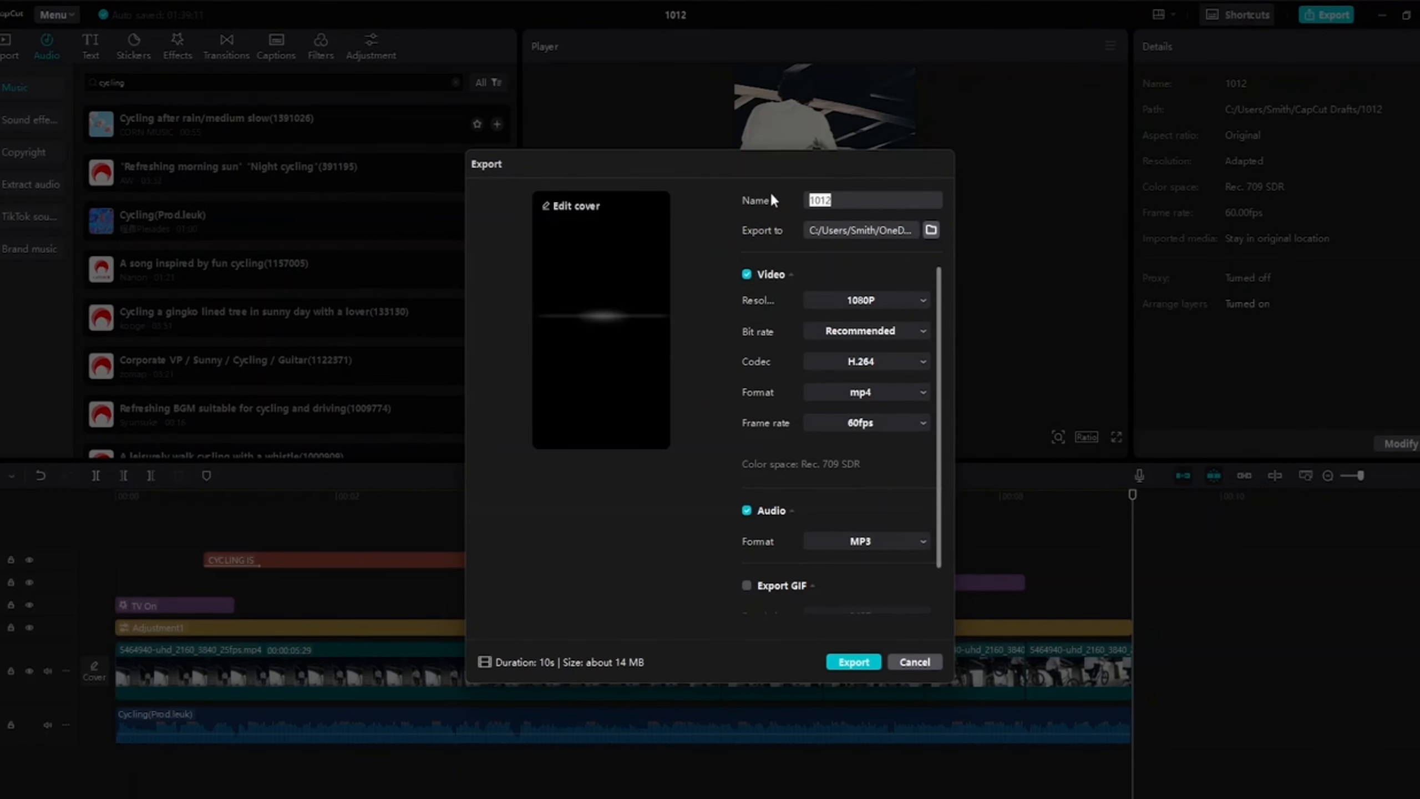
key(BackSpace)
text(Cinematic Colour Grading)
click(930, 230)
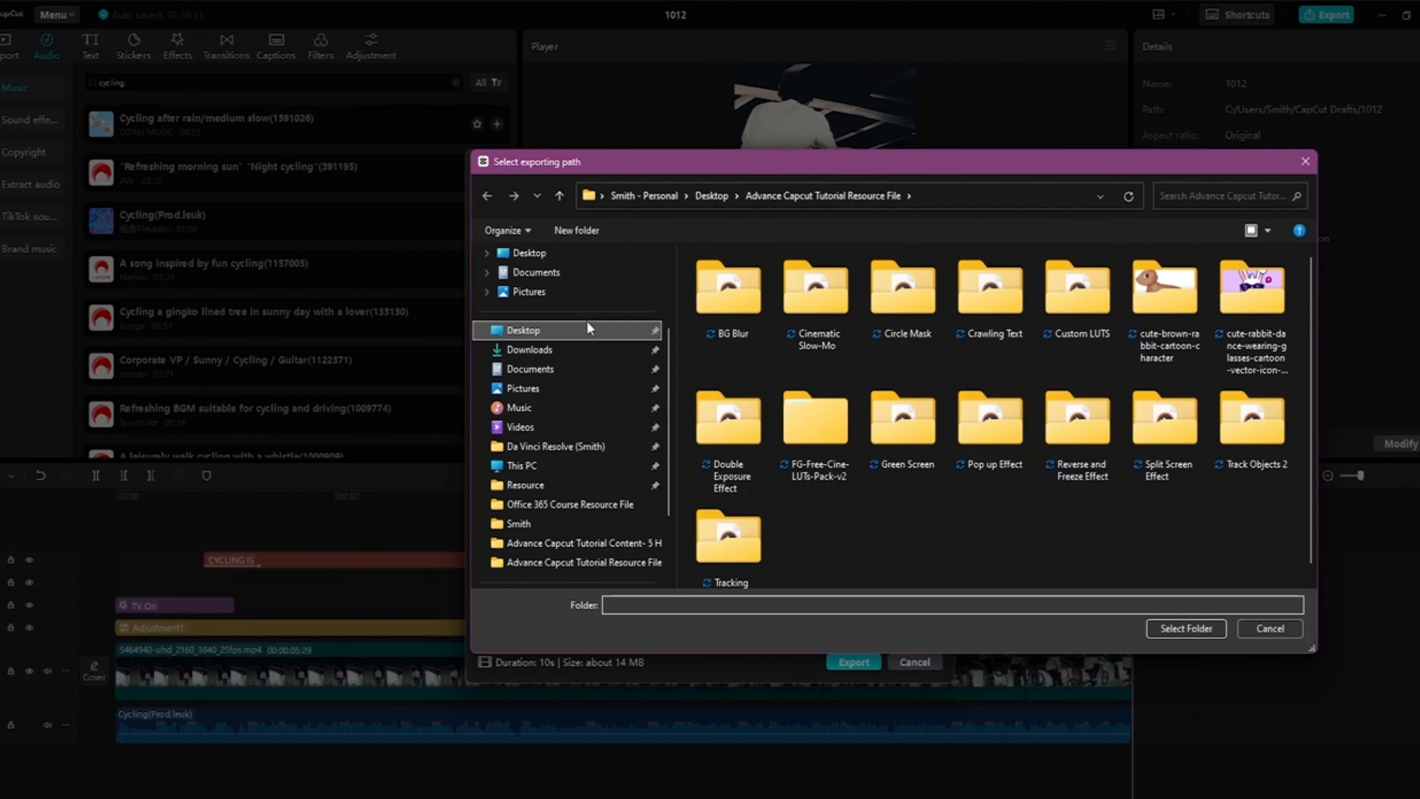
click(587, 328)
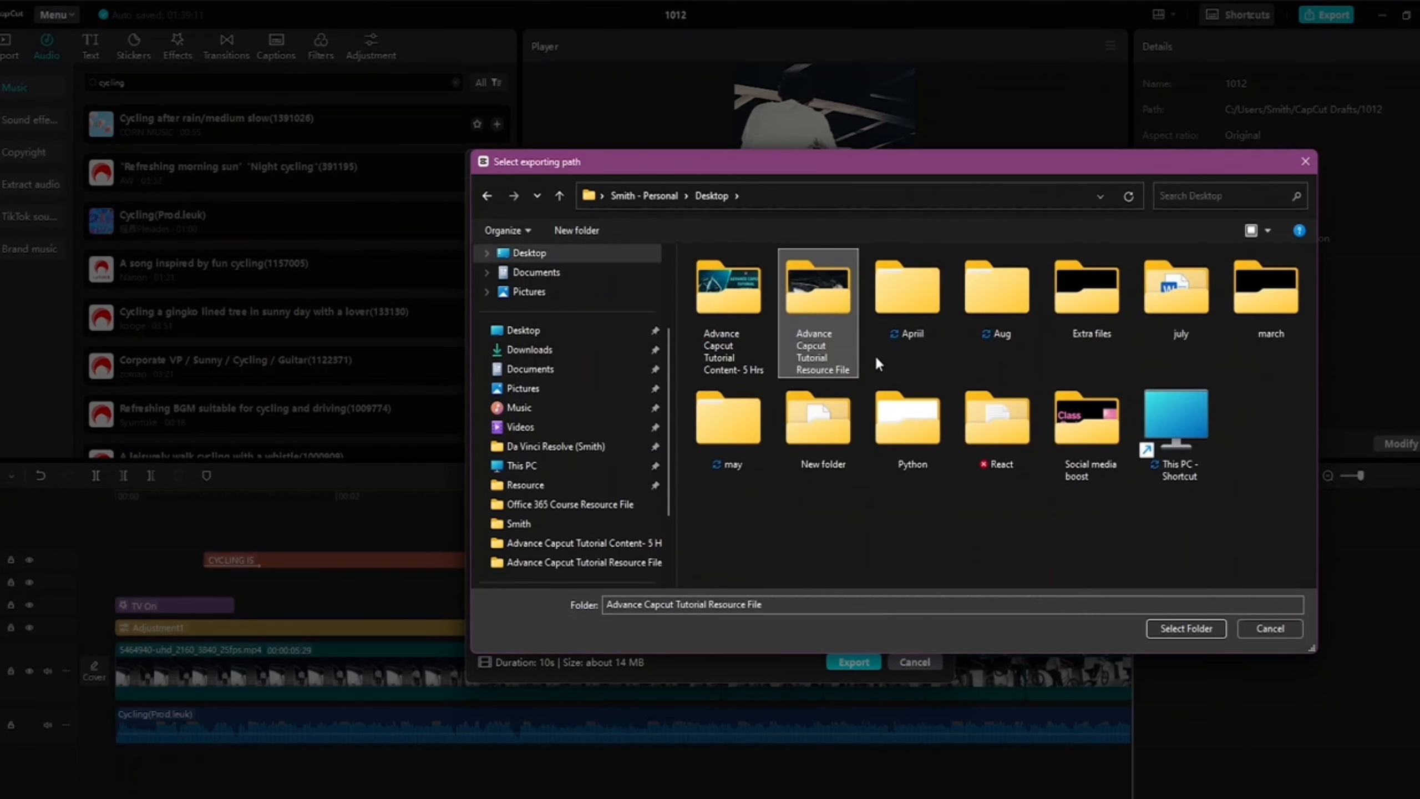
double_click(828, 336)
click(1208, 625)
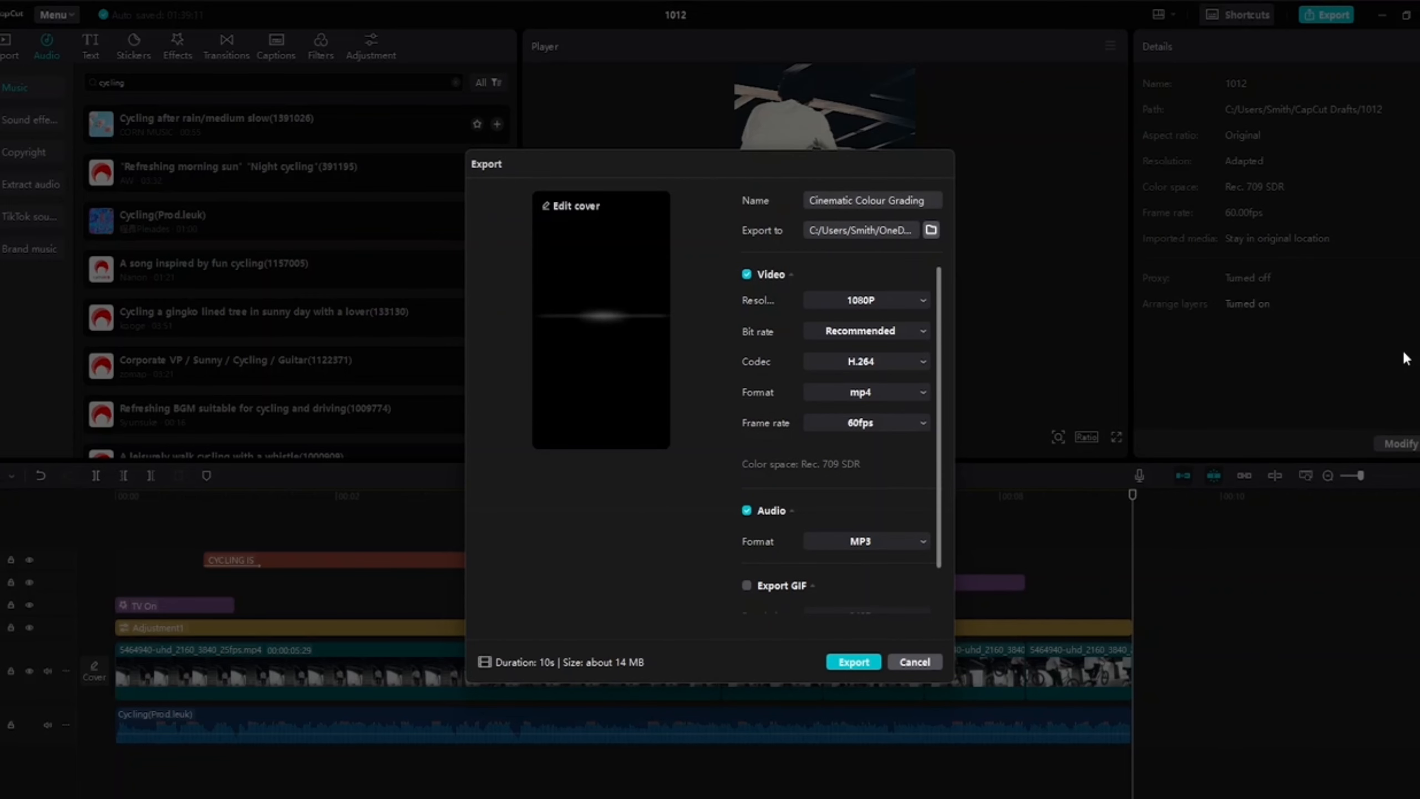